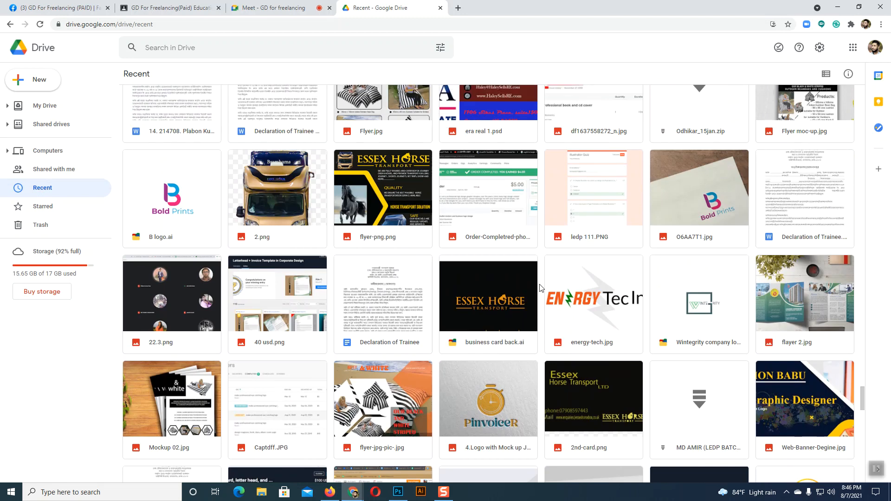
Look through the thumbnails of the recent Drive files, examining the logo, flyer and business card designs and the order screenshots
scroll(539, 287, up, 5)
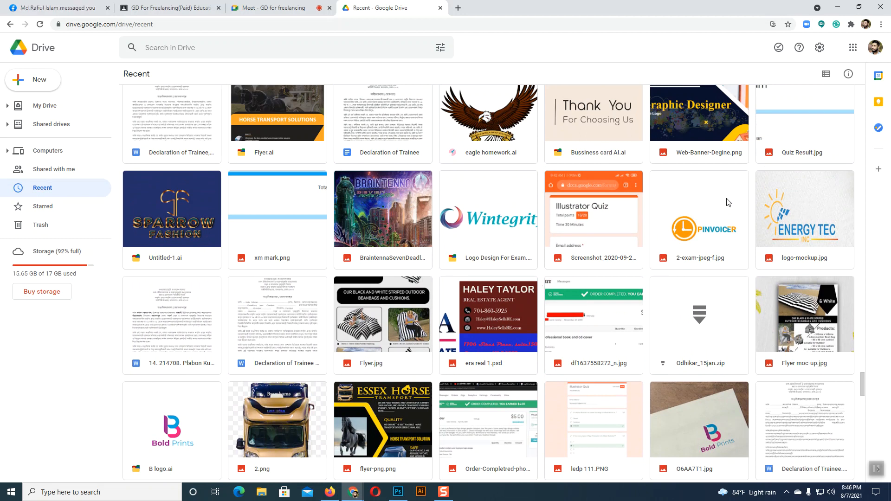
scroll(609, 234, down, 1)
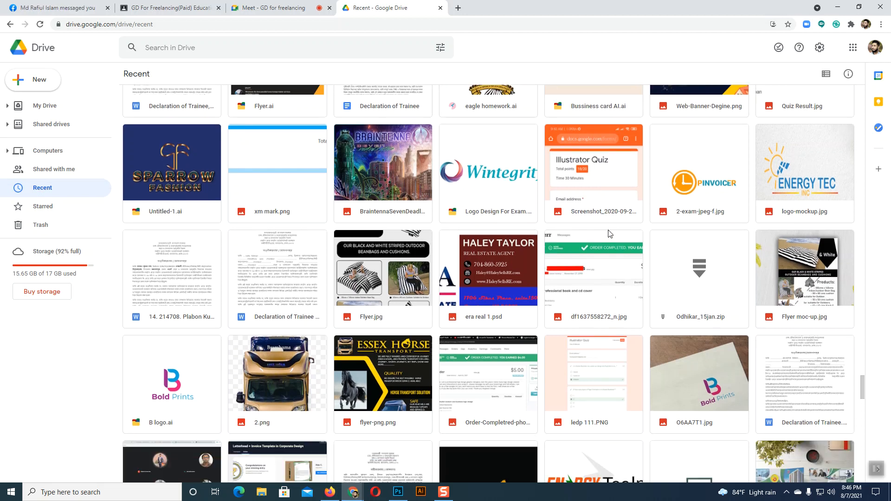
scroll(609, 237, down, 2)
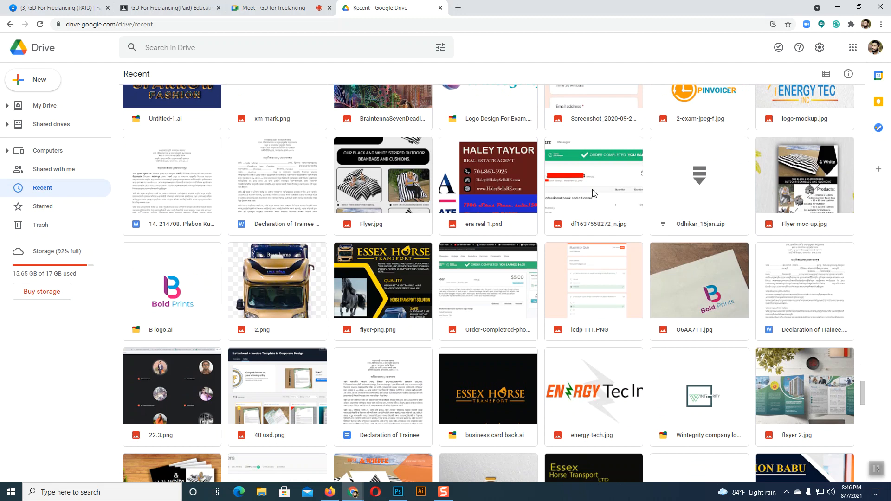
scroll(643, 251, down, 9)
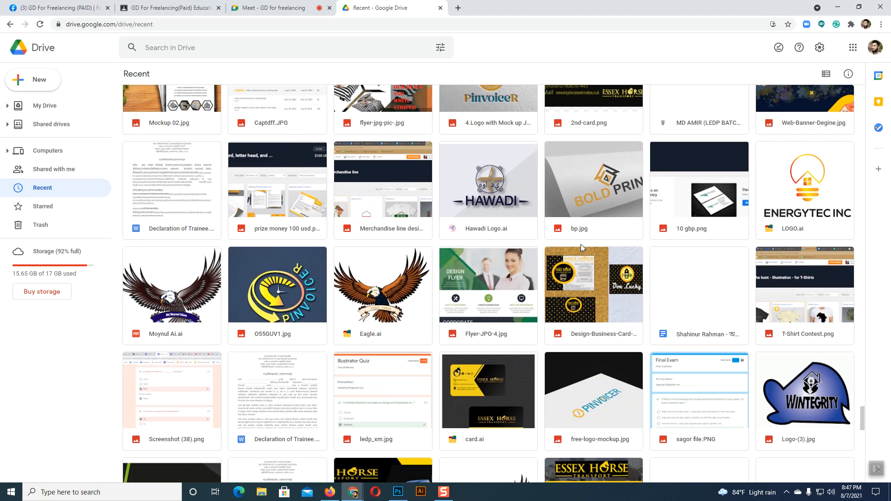
scroll(581, 245, down, 5)
scroll(580, 246, down, 4)
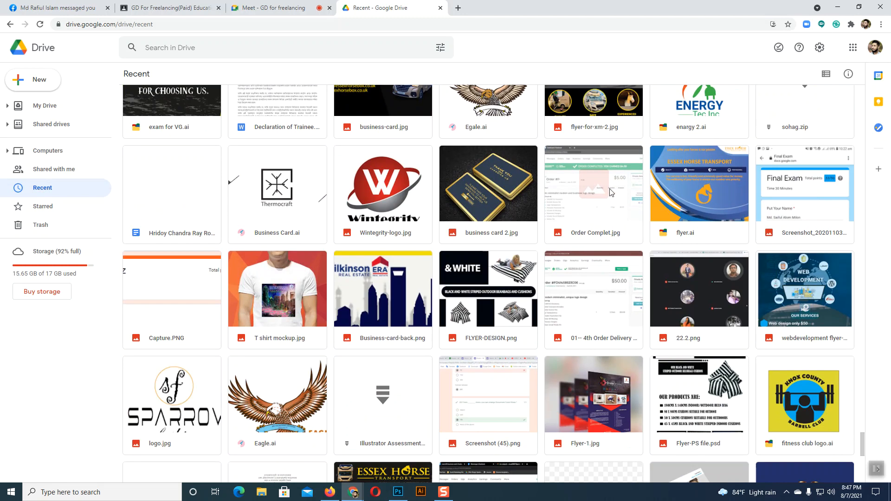
scroll(619, 291, down, 6)
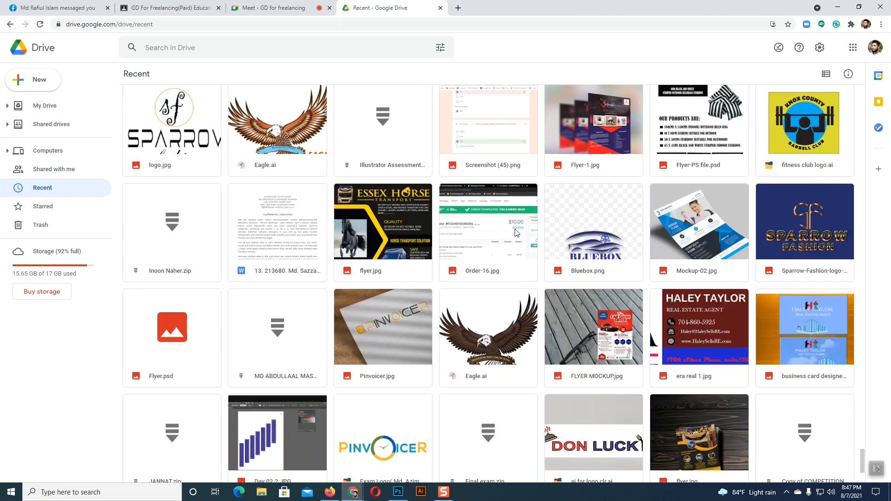
scroll(517, 231, down, 4)
scroll(516, 231, down, 2)
scroll(516, 232, down, 5)
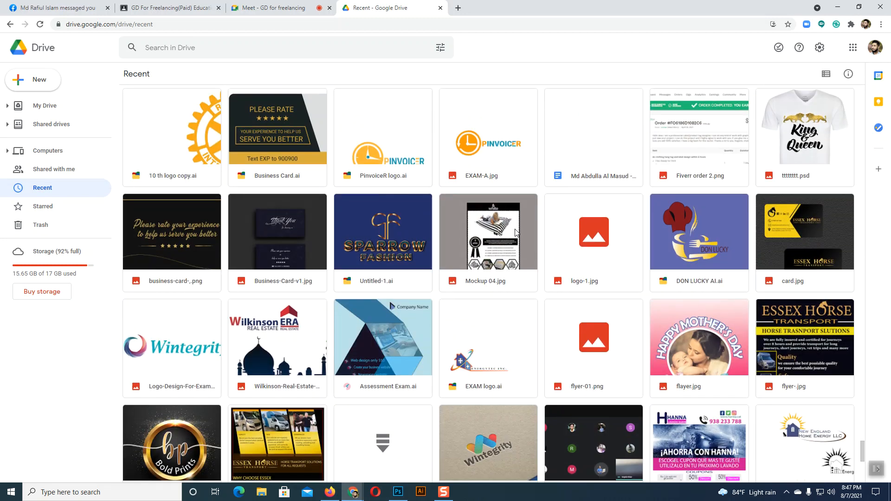
scroll(516, 232, down, 3)
scroll(516, 231, up, 6)
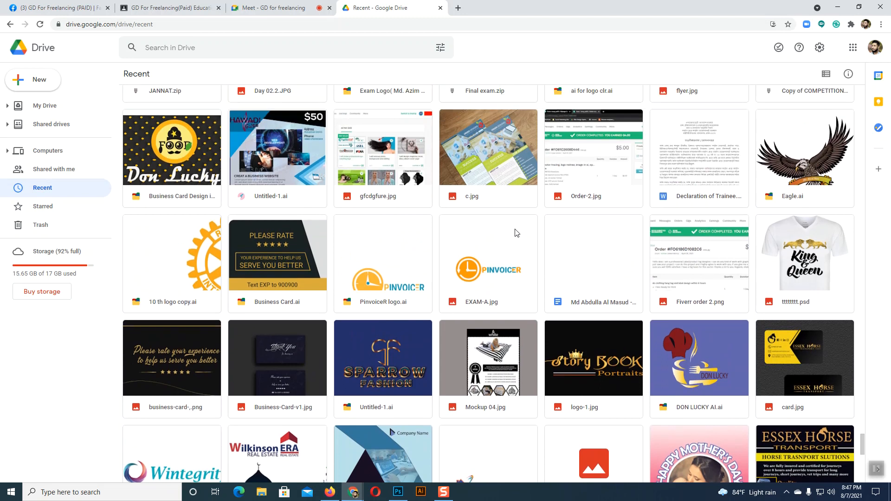
scroll(525, 270, down, 9)
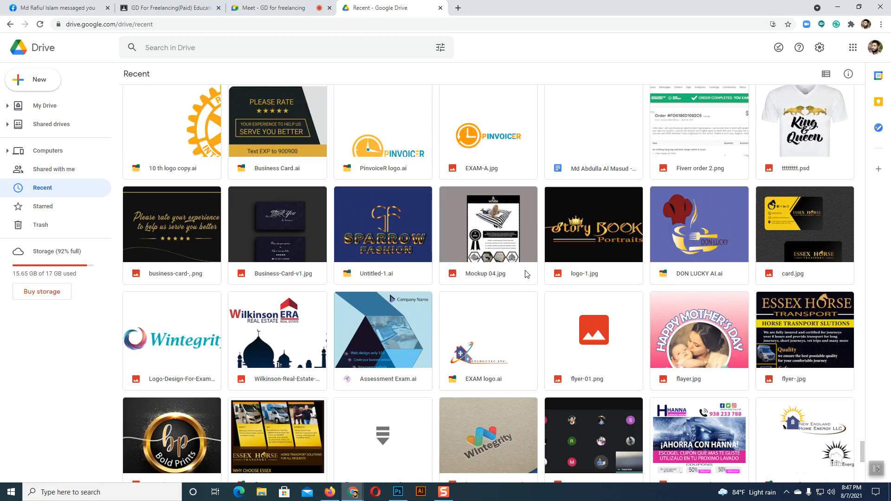
scroll(526, 274, down, 8)
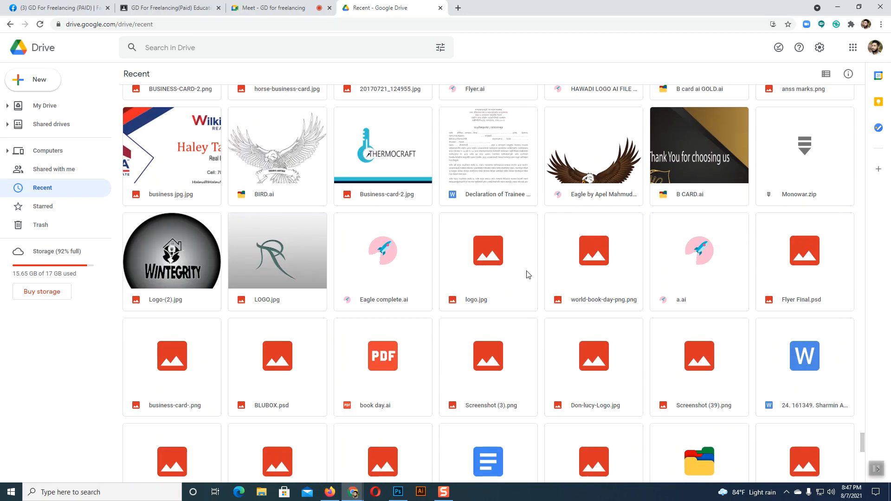
scroll(527, 274, down, 4)
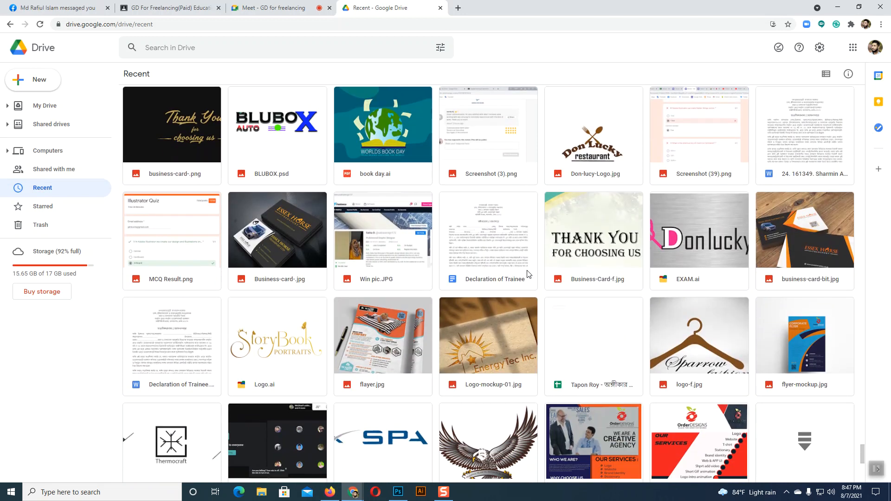
scroll(527, 270, down, 5)
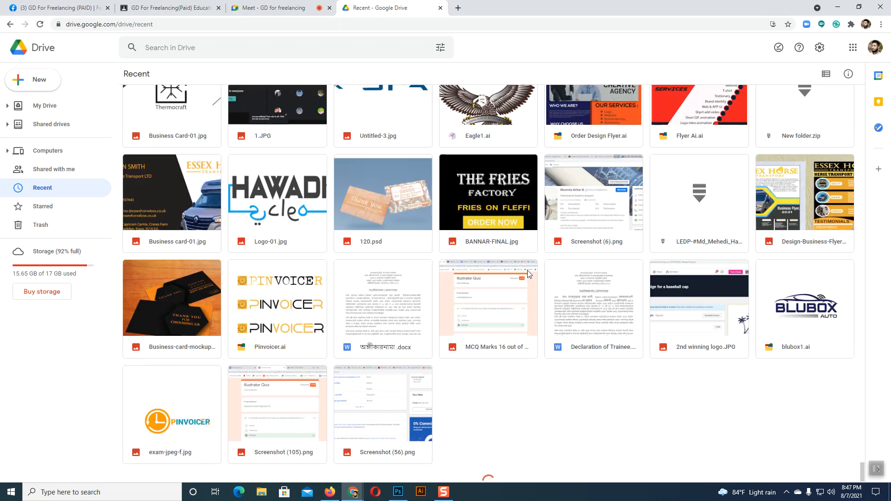
scroll(527, 268, down, 5)
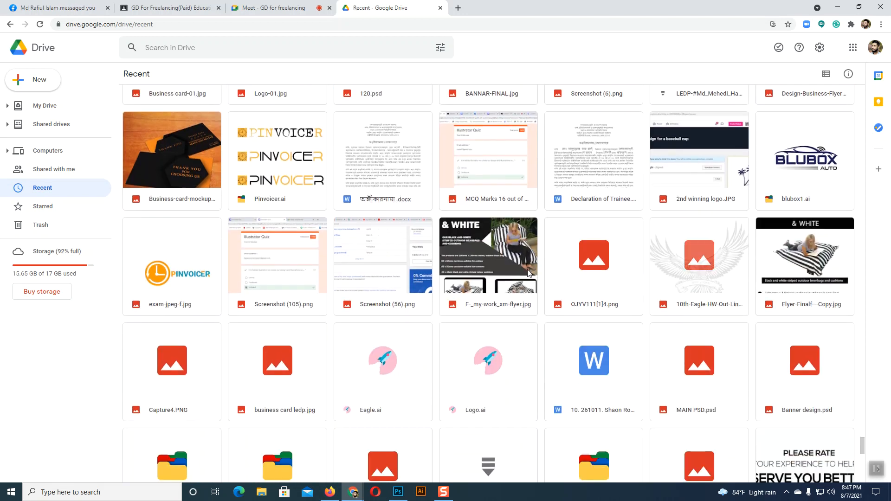
scroll(527, 273, down, 3)
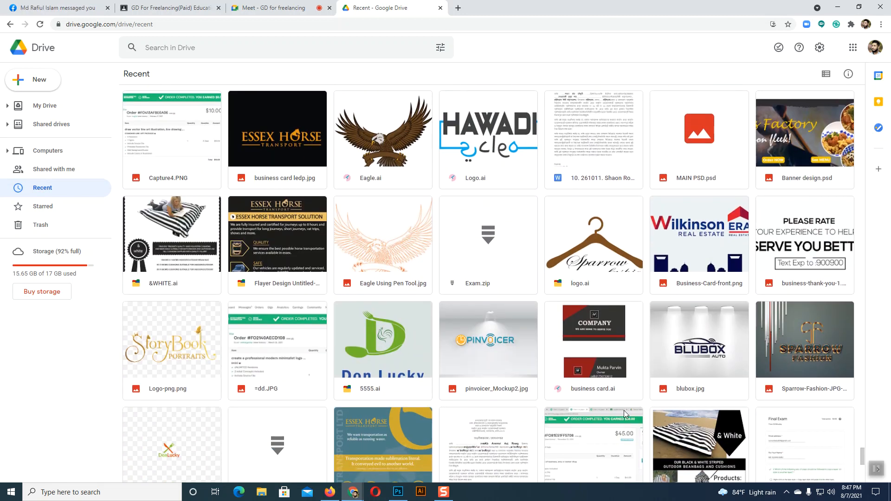
scroll(627, 415, down, 5)
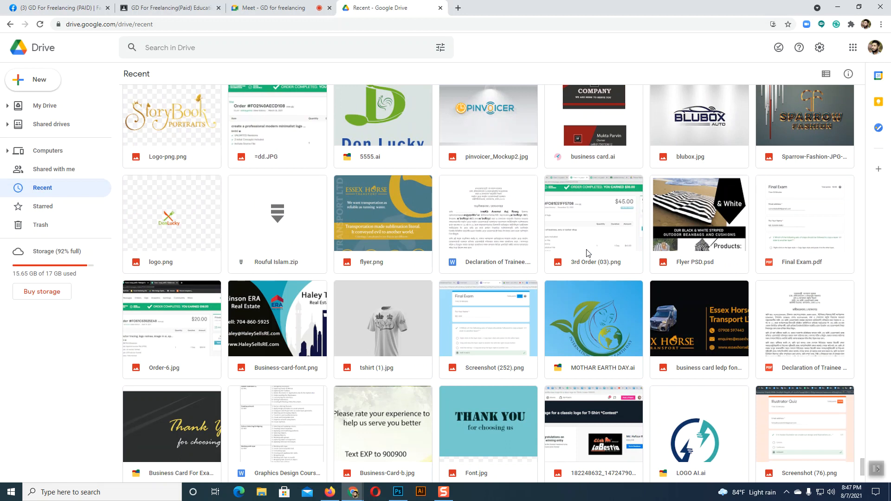
scroll(570, 273, down, 2)
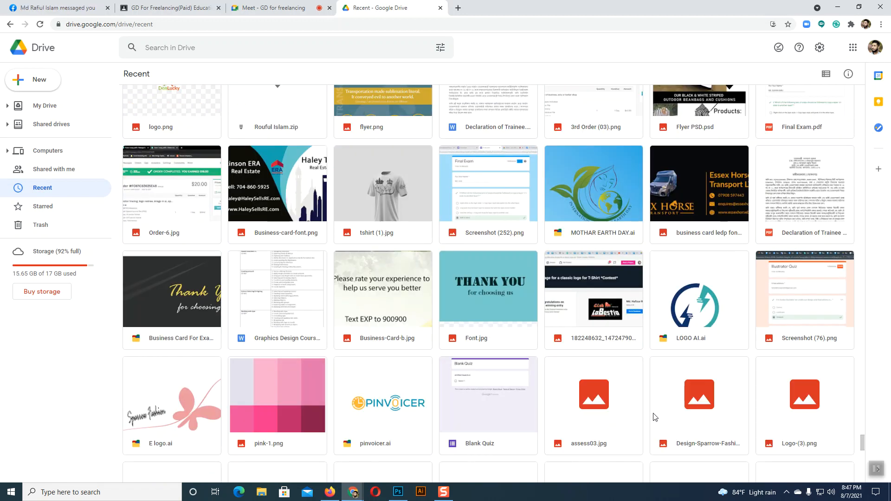
scroll(655, 413, down, 3)
scroll(654, 406, down, 3)
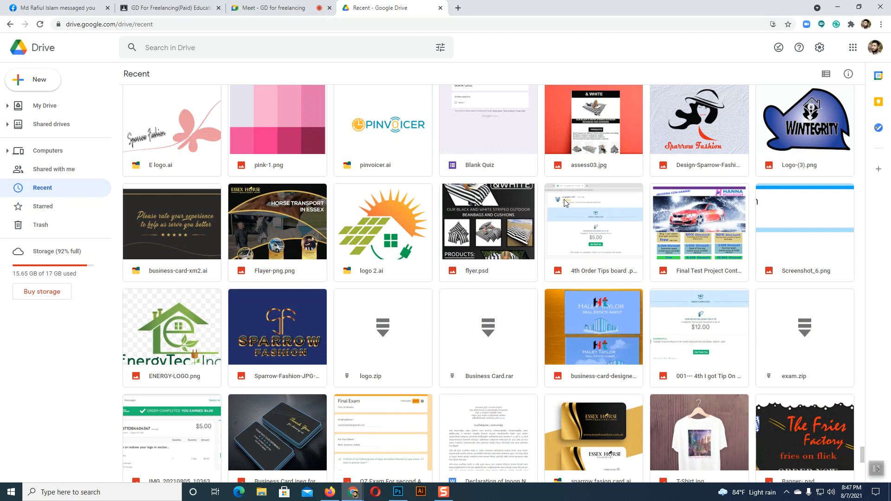
scroll(710, 279, down, 2)
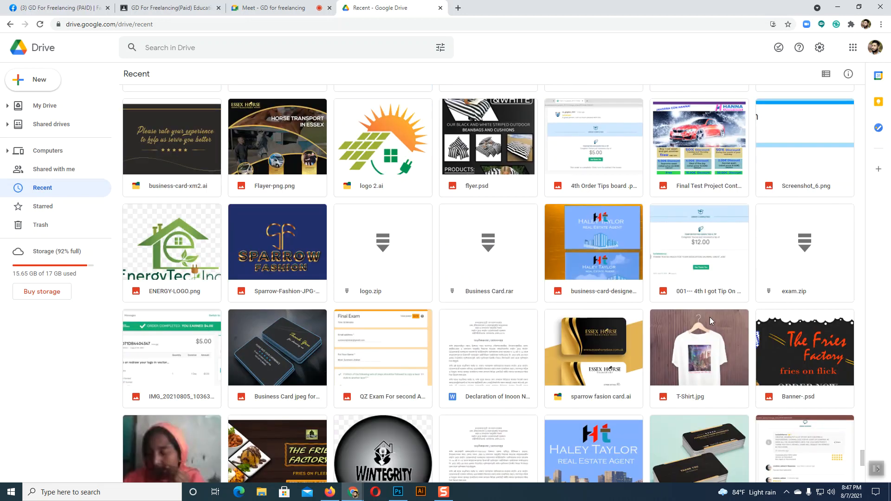
scroll(710, 255, down, 2)
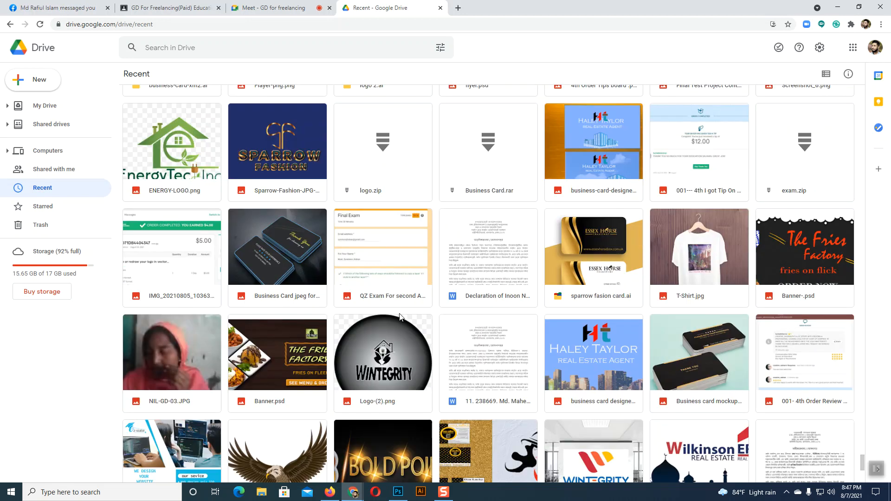
scroll(480, 393, down, 5)
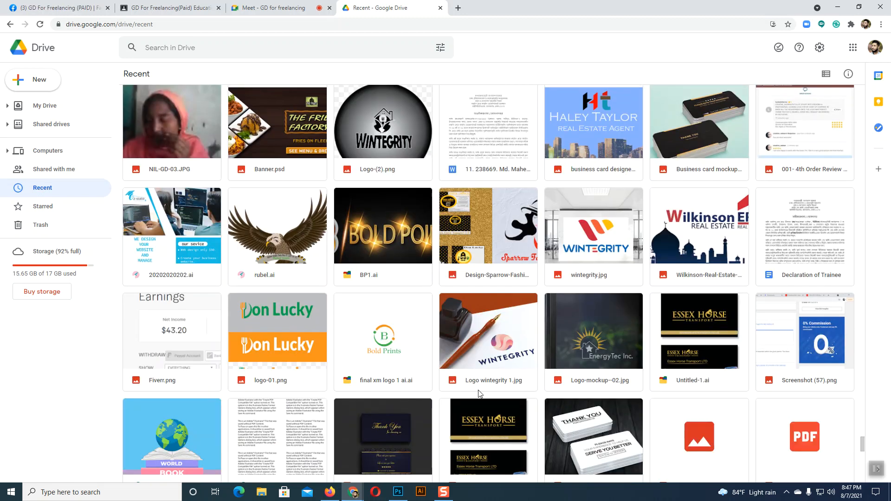
scroll(480, 394, down, 2)
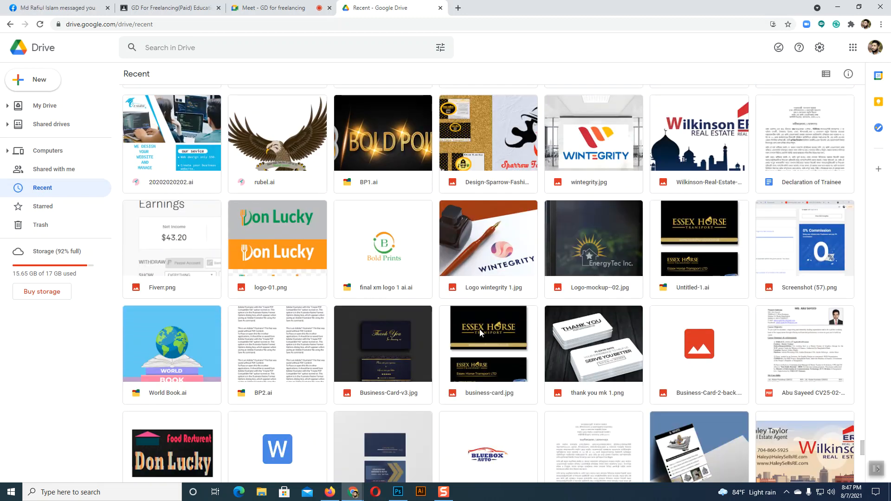
scroll(398, 297, down, 7)
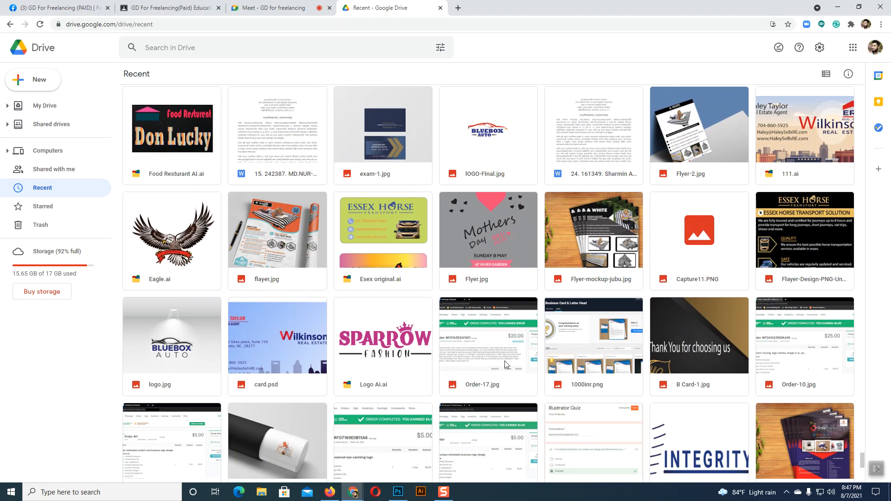
scroll(761, 344, down, 5)
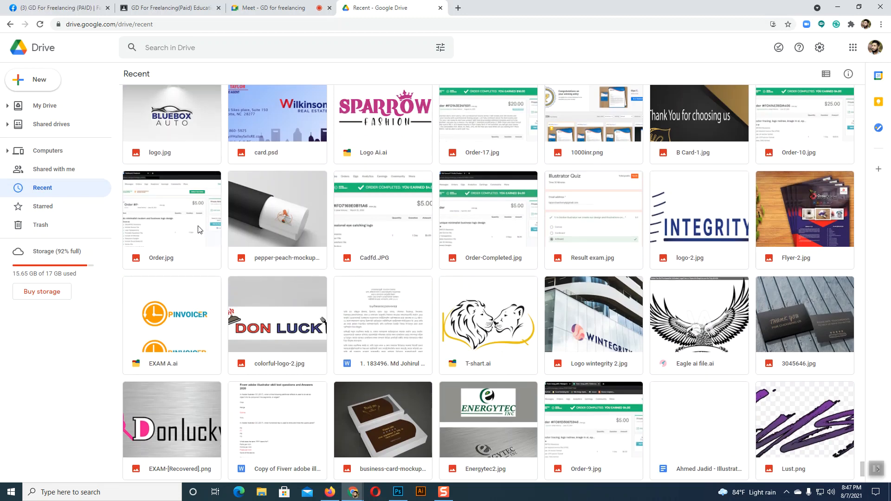
scroll(568, 422, down, 3)
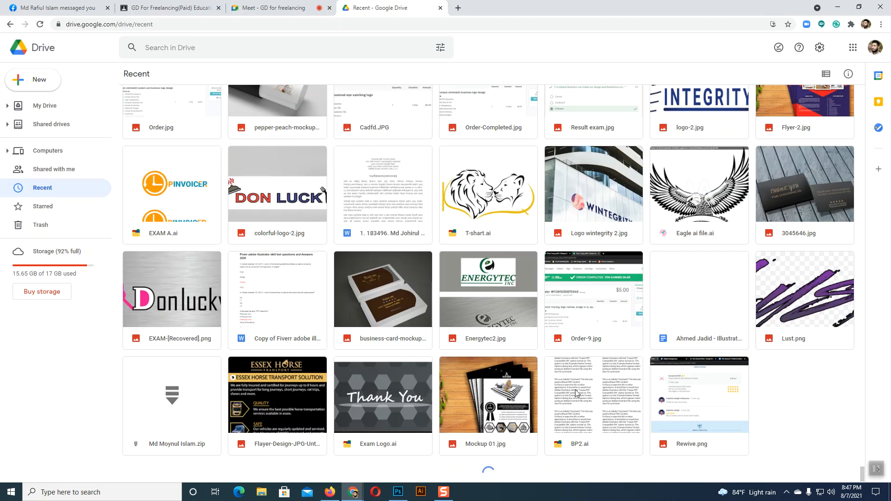
scroll(591, 383, down, 10)
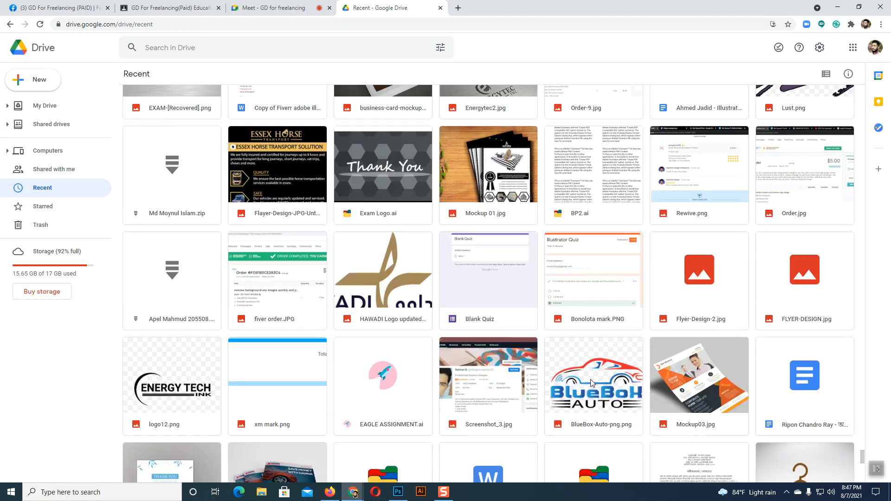
scroll(591, 383, down, 4)
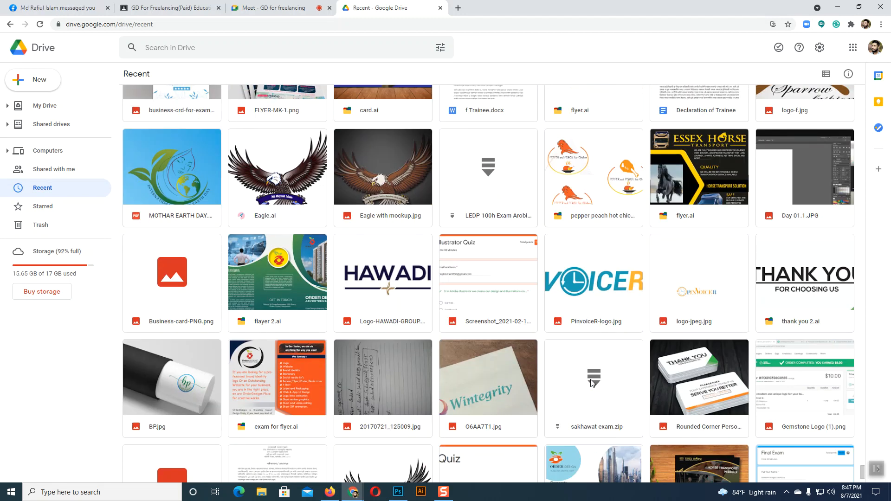
scroll(591, 382, down, 8)
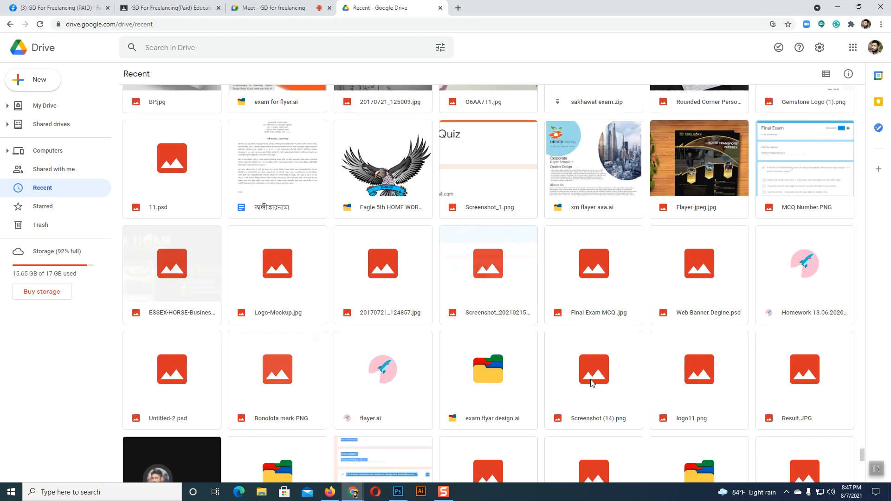
scroll(591, 384, down, 7)
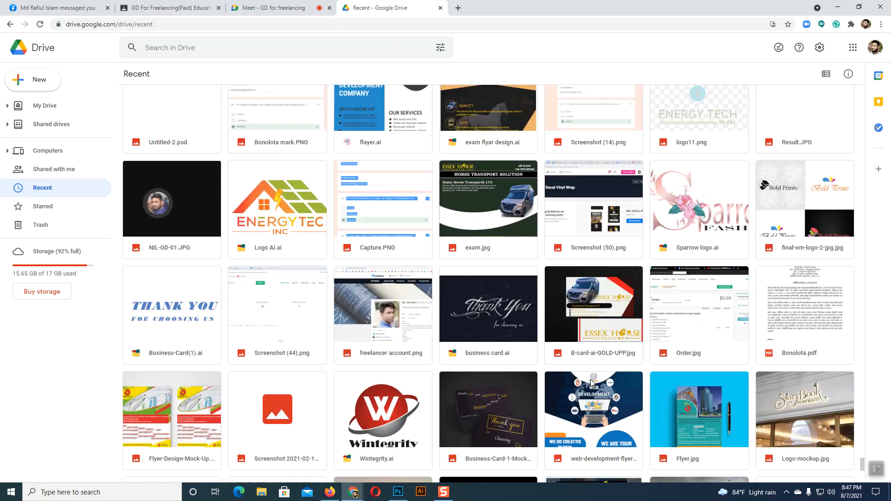
scroll(591, 383, down, 4)
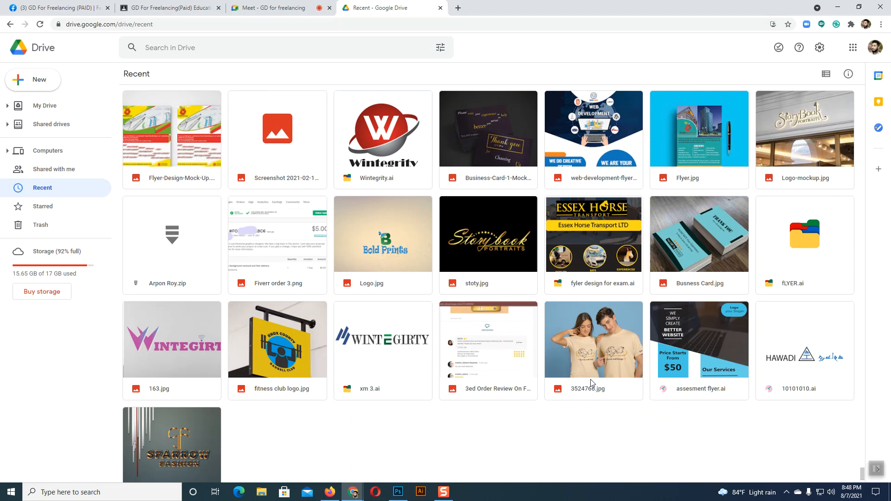
scroll(591, 382, down, 6)
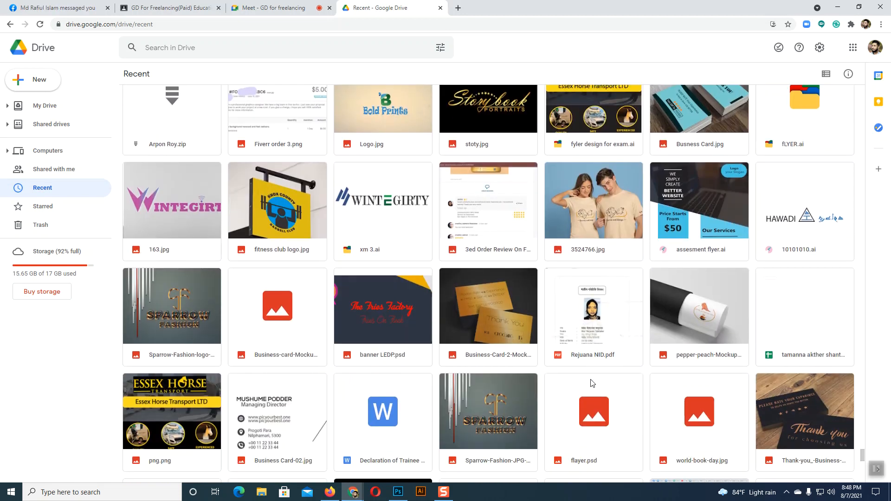
scroll(591, 383, down, 3)
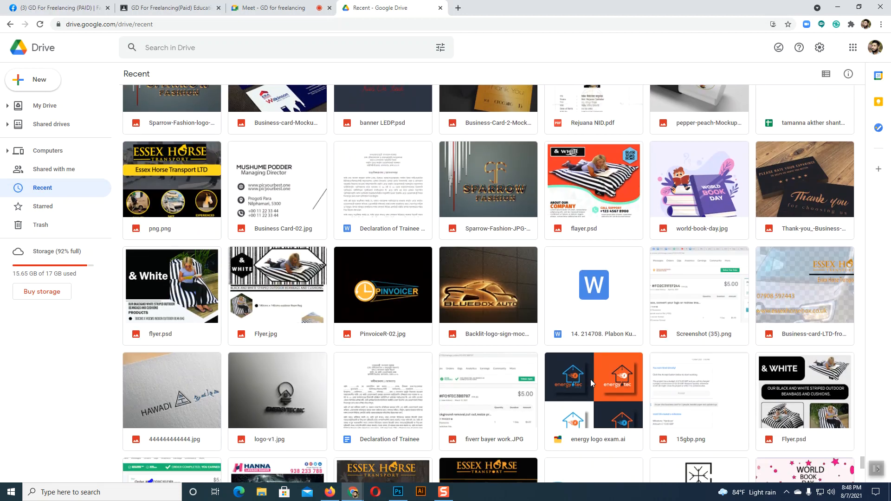
scroll(590, 379, down, 7)
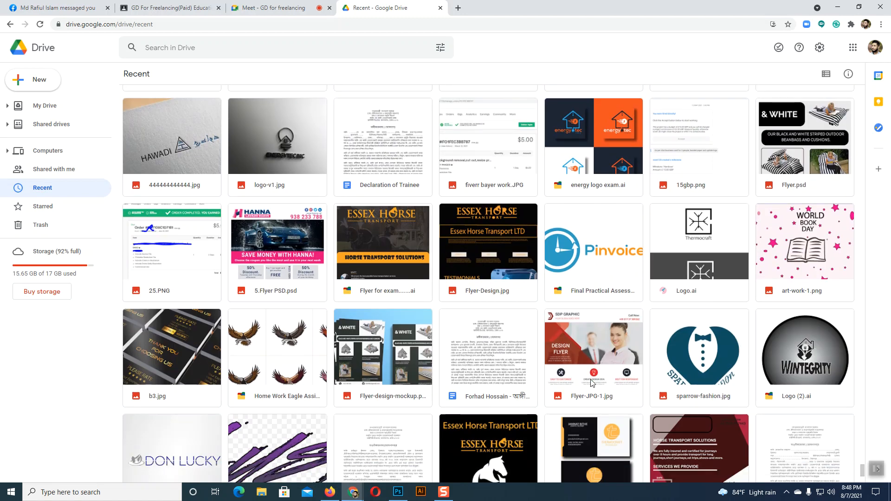
scroll(590, 379, down, 8)
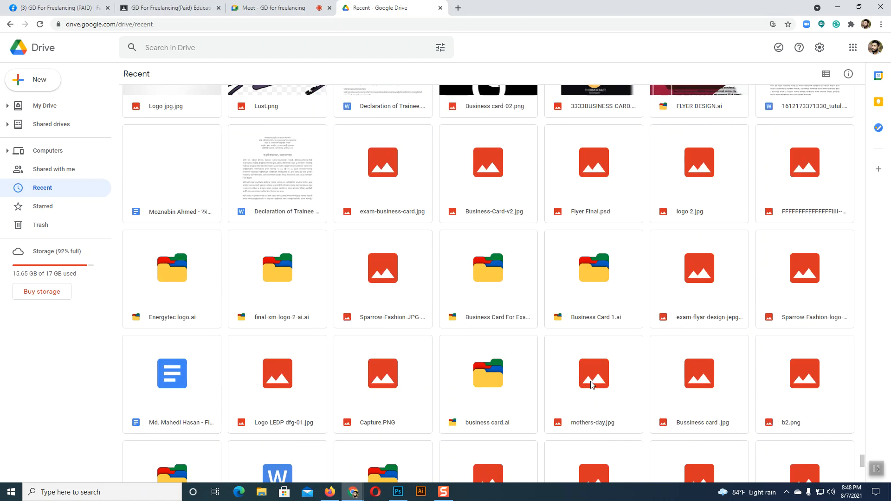
scroll(591, 384, down, 10)
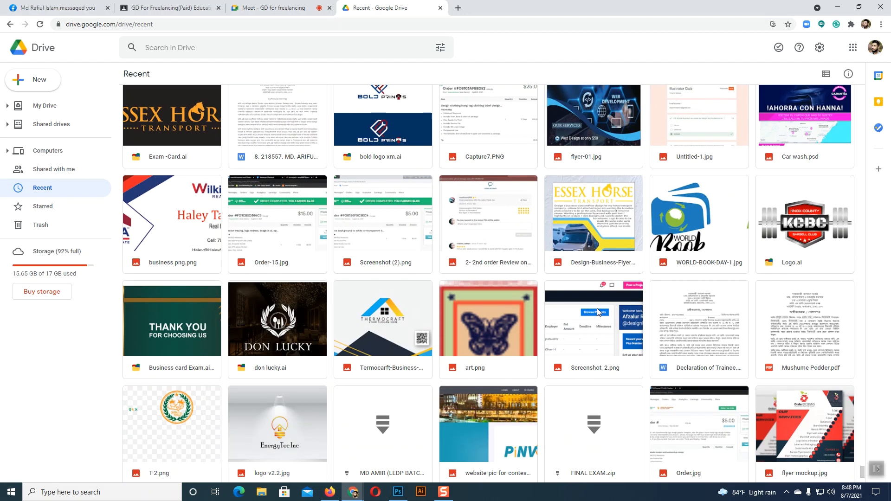
scroll(597, 308, down, 3)
scroll(601, 311, down, 2)
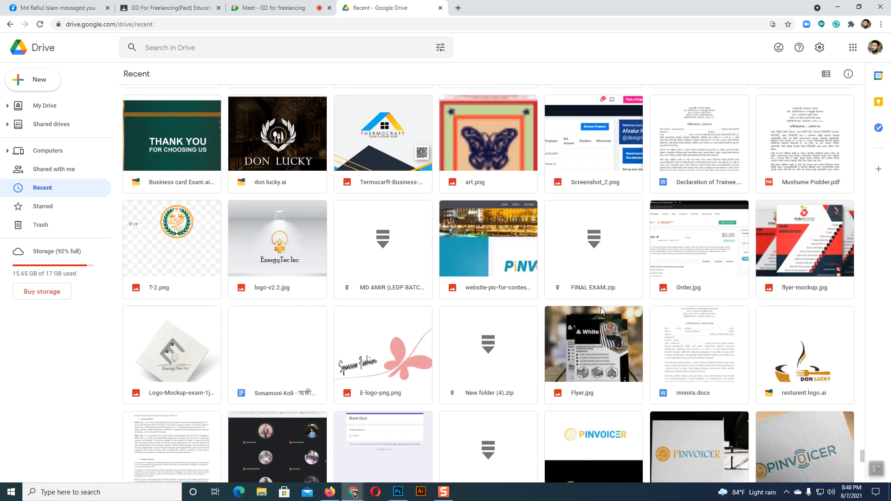
Examine the order and earnings screenshots alongside the Don Lucky, EnergyTec and Pinvoicer logo files in the recent files list
scroll(458, 215, up, 4)
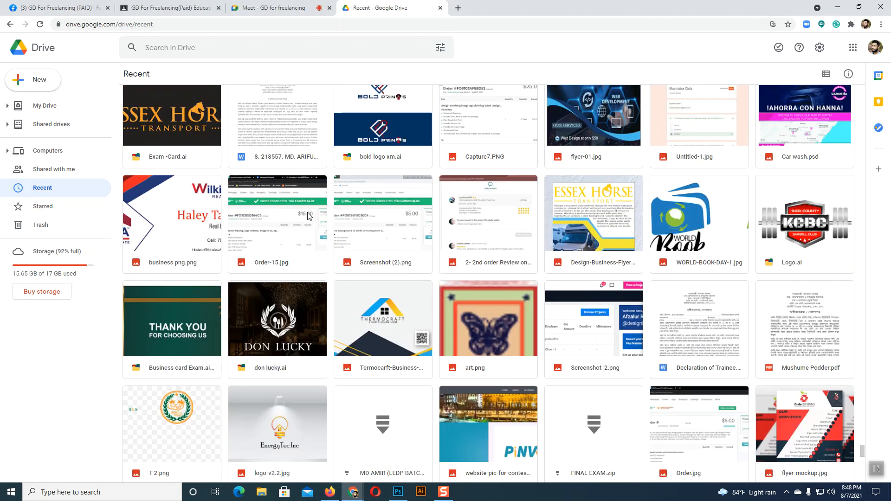
scroll(549, 288, down, 4)
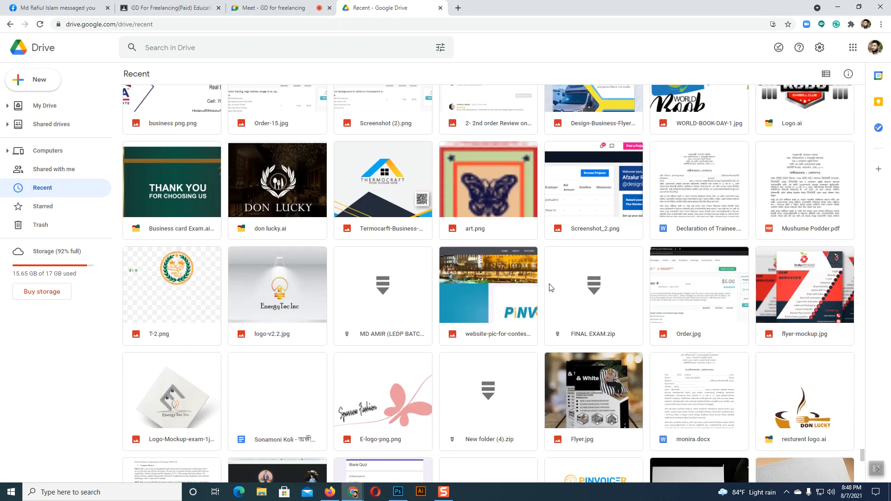
scroll(549, 287, down, 3)
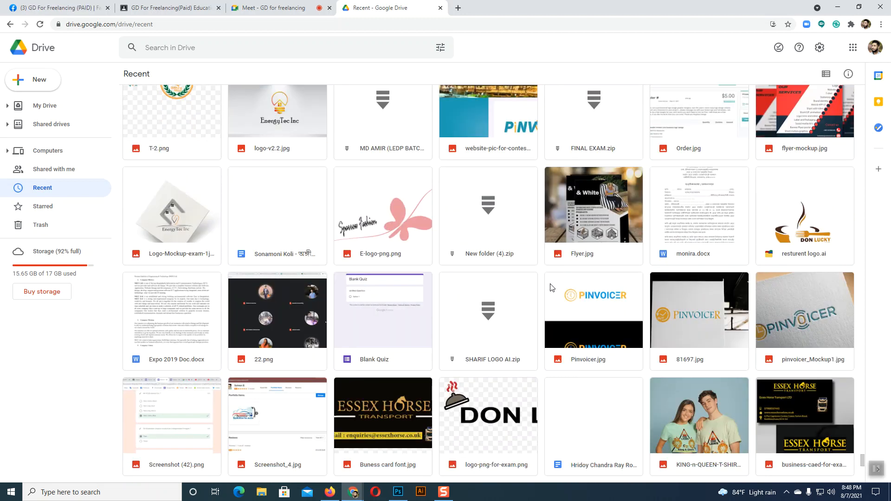
scroll(551, 288, down, 3)
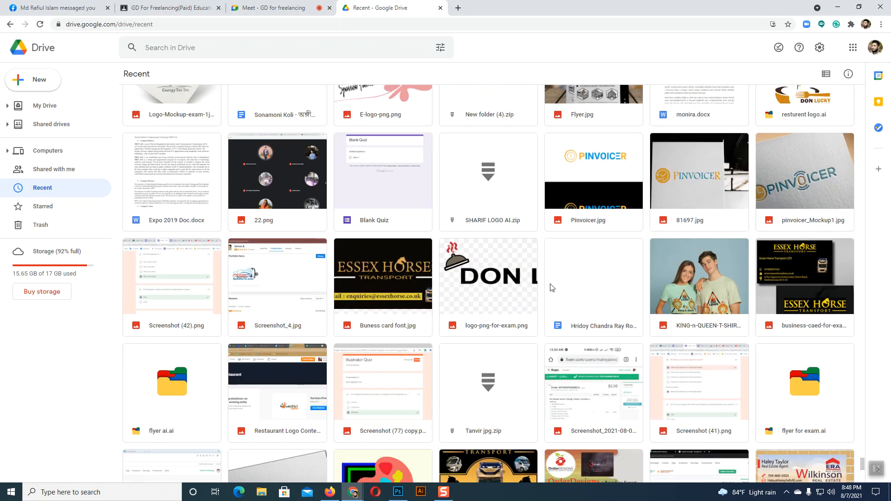
scroll(551, 288, down, 5)
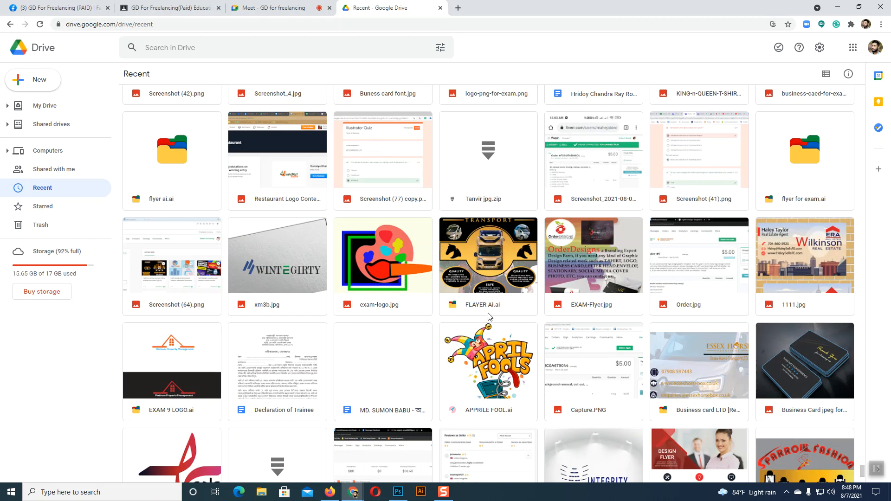
scroll(690, 263, down, 4)
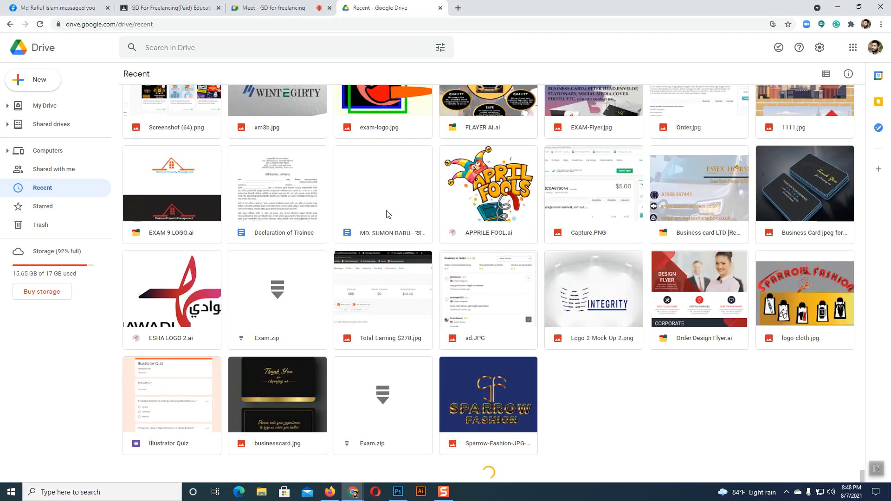
scroll(667, 309, down, 4)
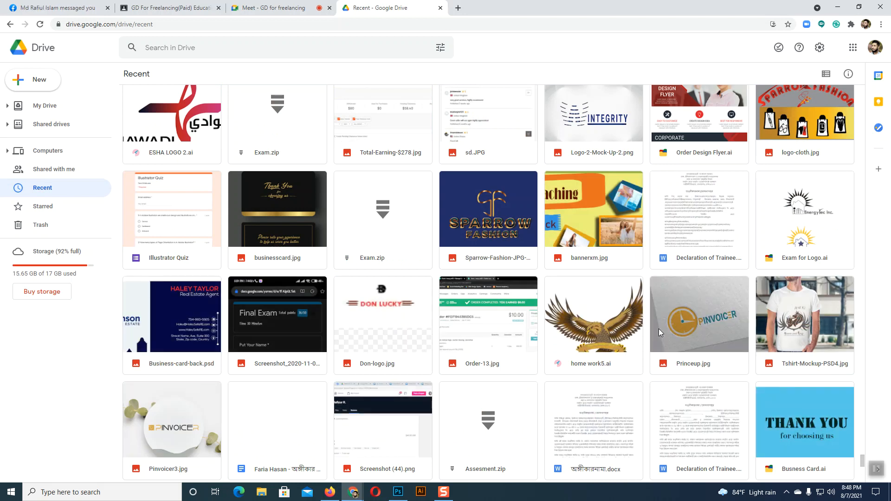
scroll(659, 329, down, 3)
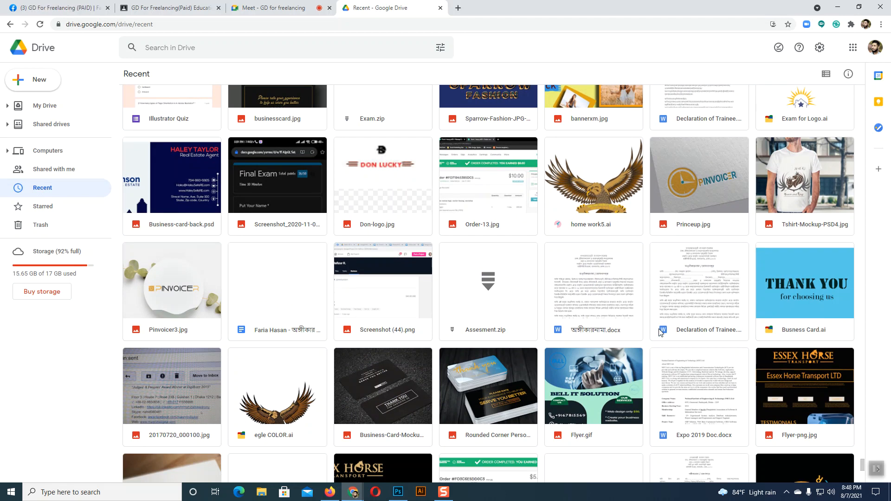
Check the completed-order captures such as Capture25.PNG and Capture 1.PNG, plus the T-shirt, logo and business card mockups further down
scroll(661, 332, down, 3)
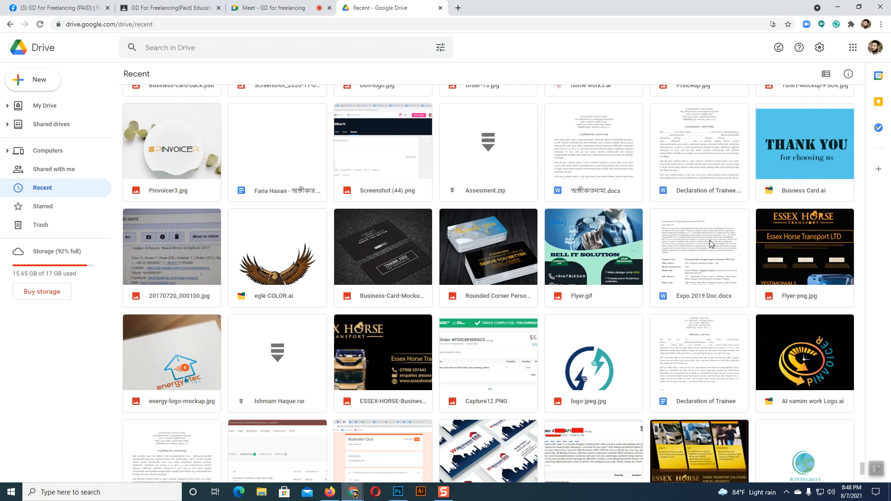
scroll(690, 247, down, 2)
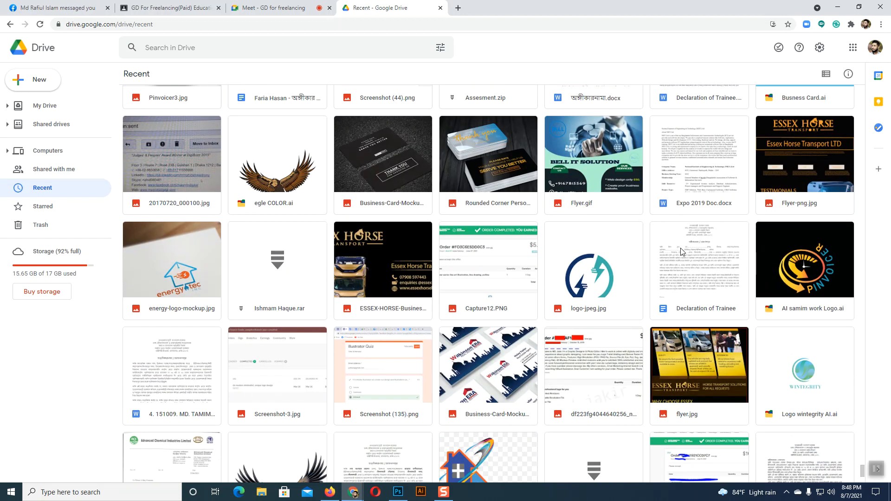
scroll(680, 248, down, 2)
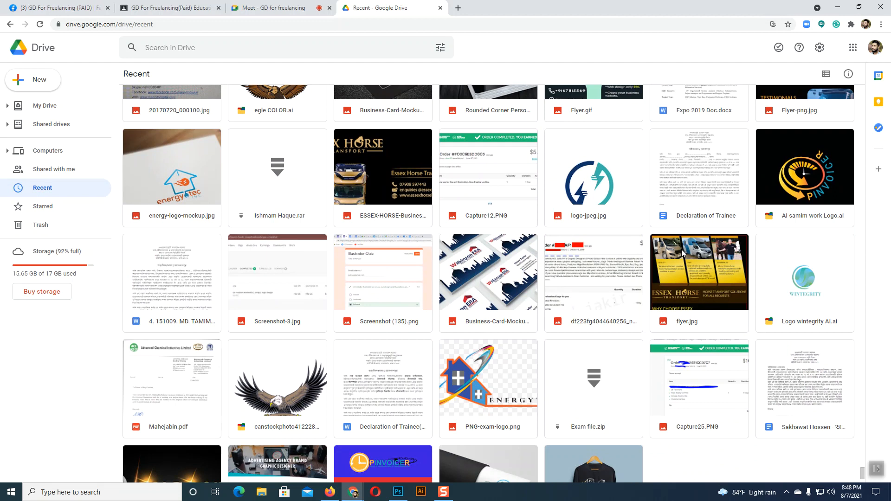
scroll(682, 253, down, 2)
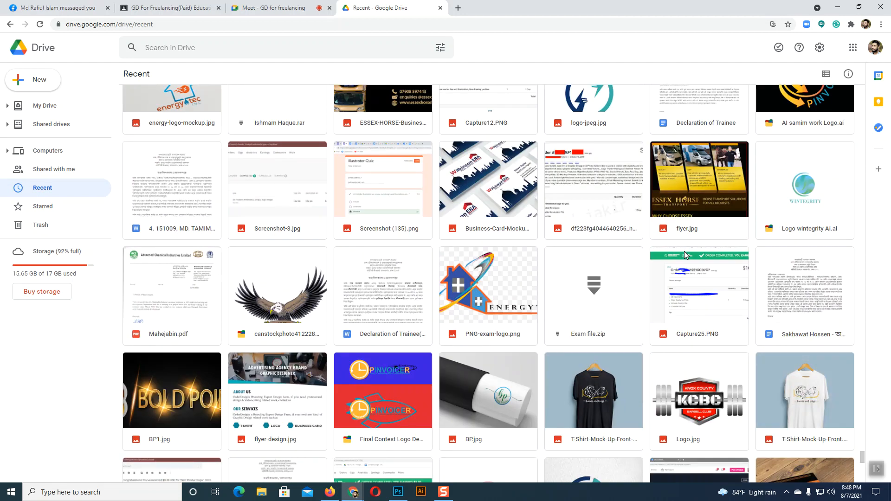
scroll(684, 254, down, 2)
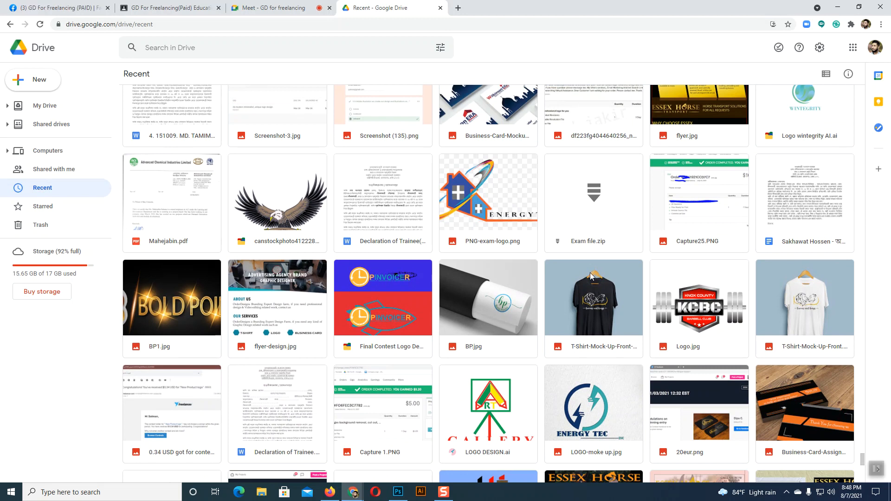
scroll(592, 276, down, 3)
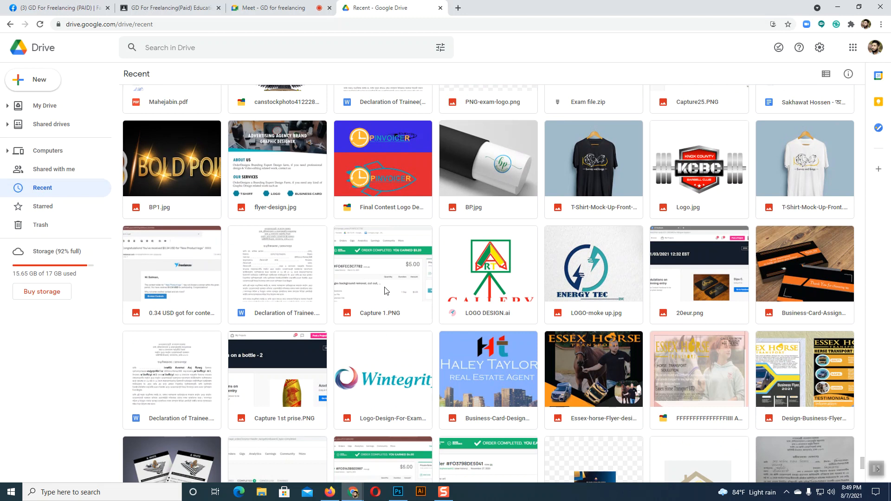
scroll(630, 224, up, 1)
scroll(630, 224, up, 3)
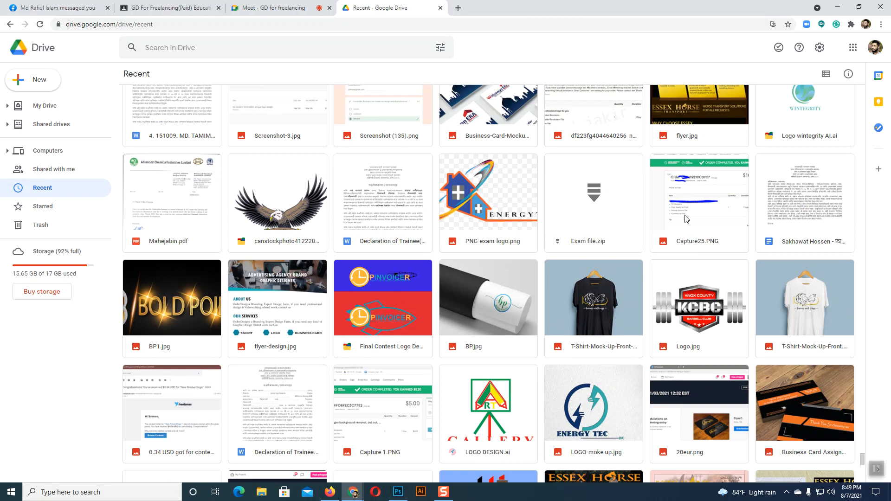
scroll(630, 273, down, 3)
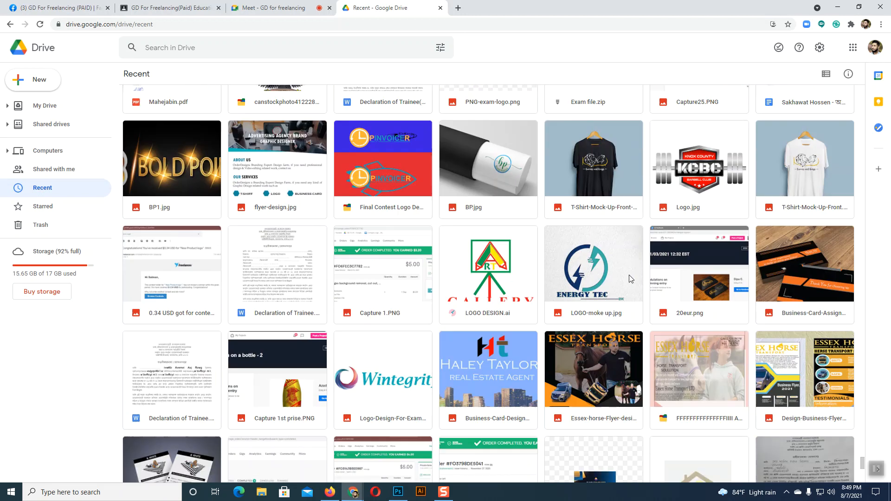
scroll(607, 283, down, 4)
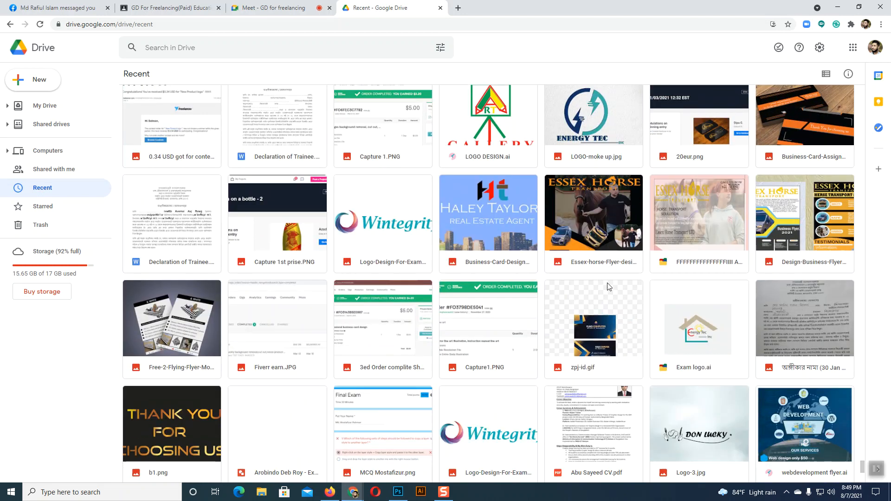
Review the older recent files, including Screenshot (104).png, Order-Complete.jpg, and the Essex Horse, World Book Day and eagle artwork
scroll(607, 286, down, 3)
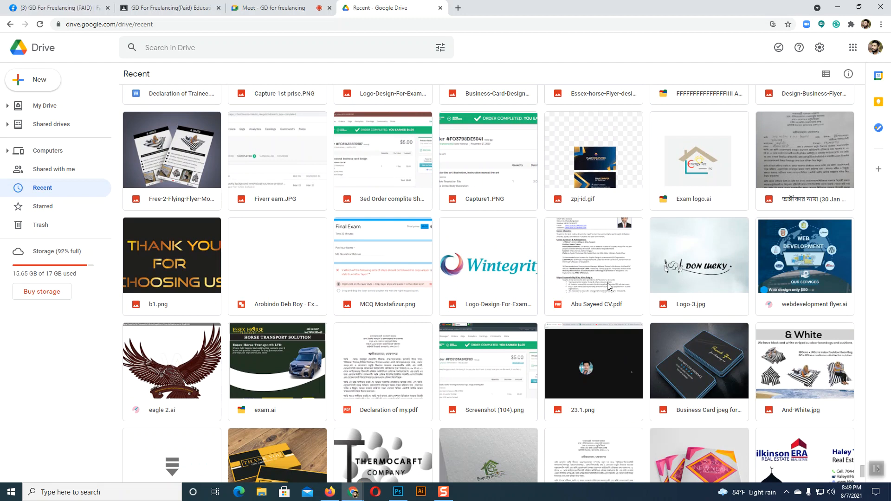
scroll(607, 285, down, 3)
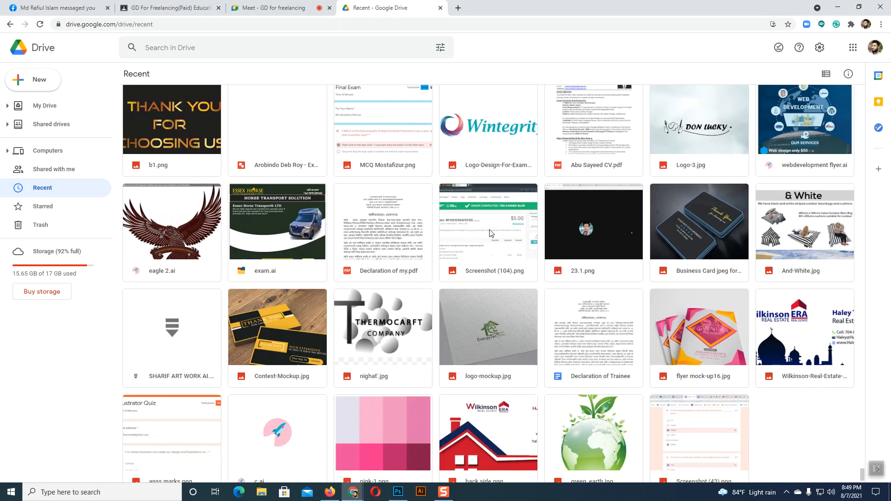
scroll(489, 235, down, 3)
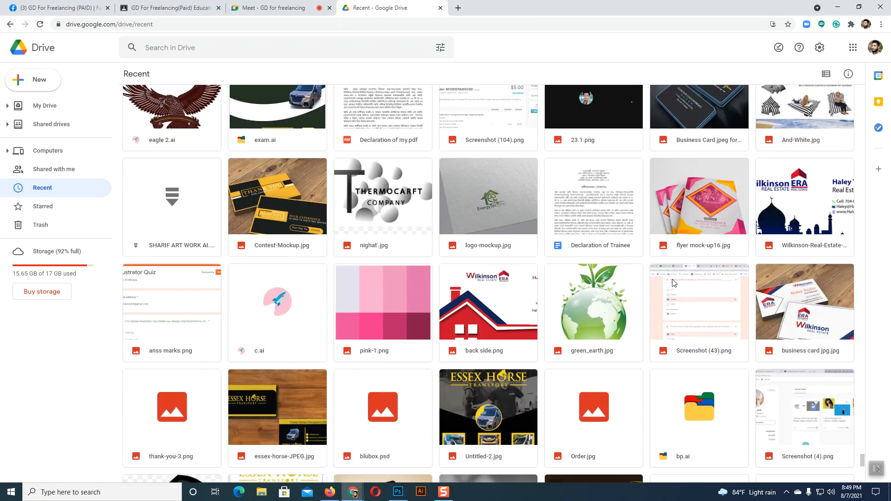
scroll(673, 283, down, 5)
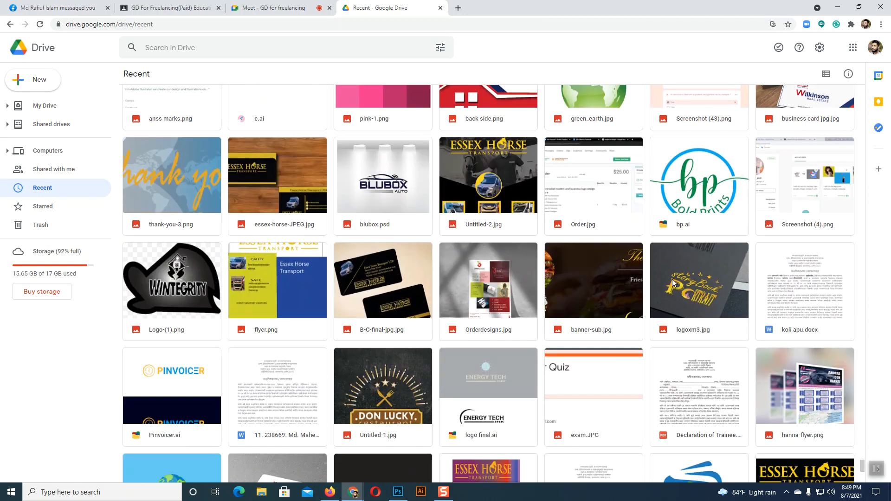
scroll(674, 283, down, 1)
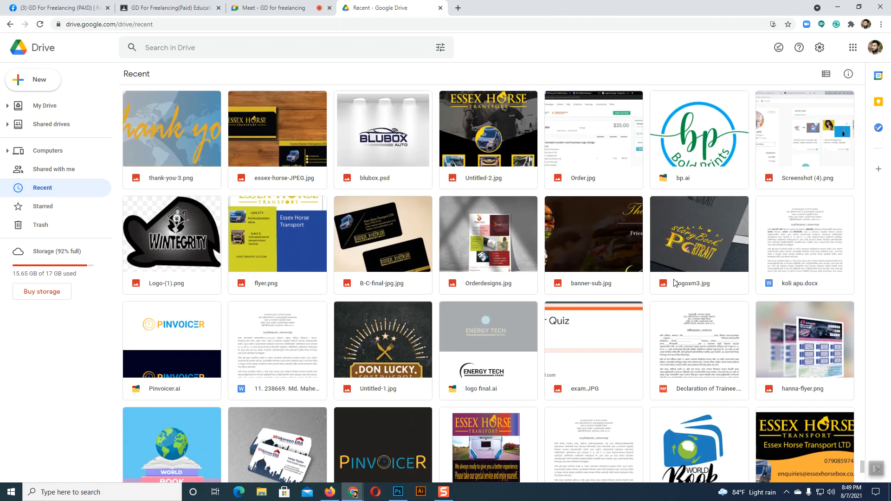
scroll(673, 282, down, 6)
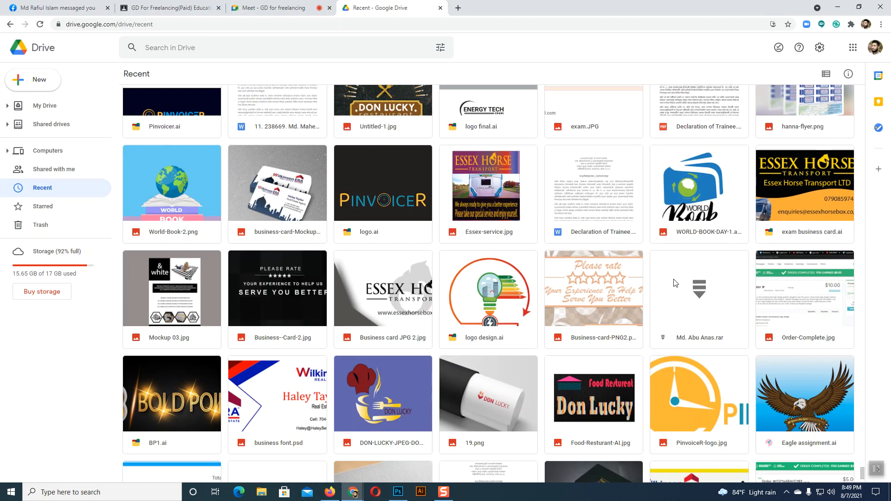
scroll(675, 283, down, 5)
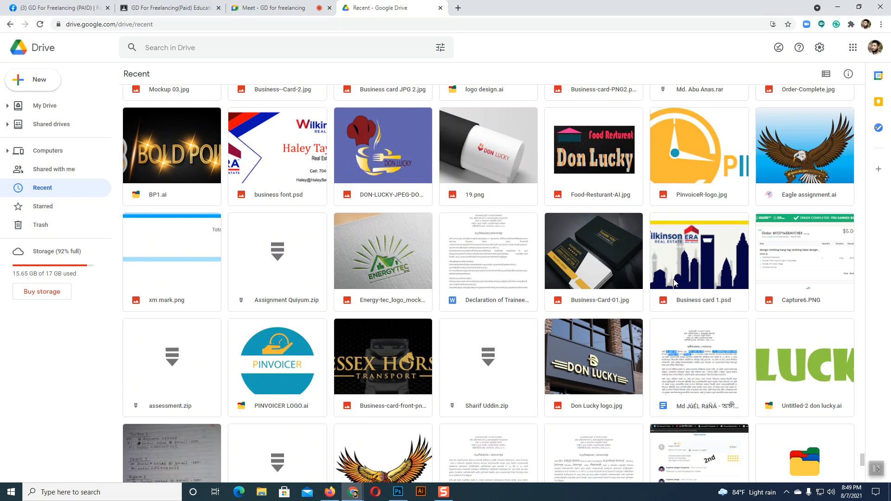
scroll(675, 283, down, 6)
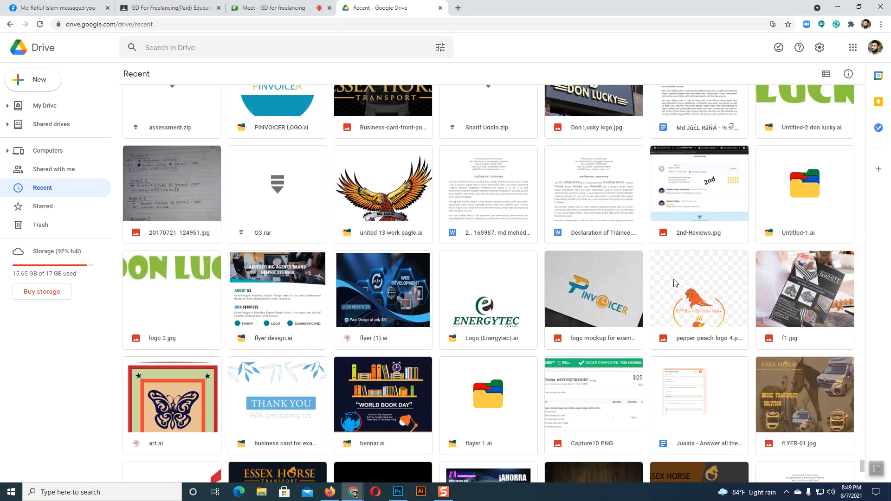
scroll(601, 281, down, 2)
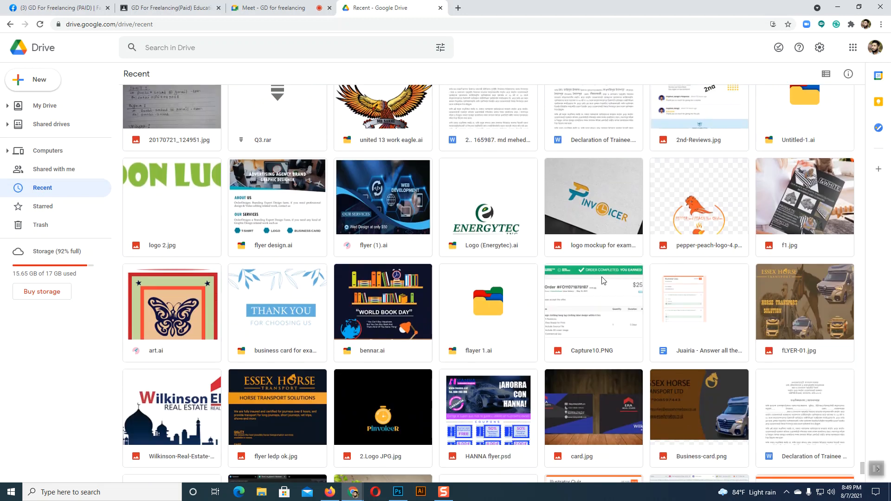
Look over the Illustrator Quiz and Final Exam screenshots, the remaining flyers and business cards, and order records such as Order Complet.jpg
scroll(603, 280, down, 3)
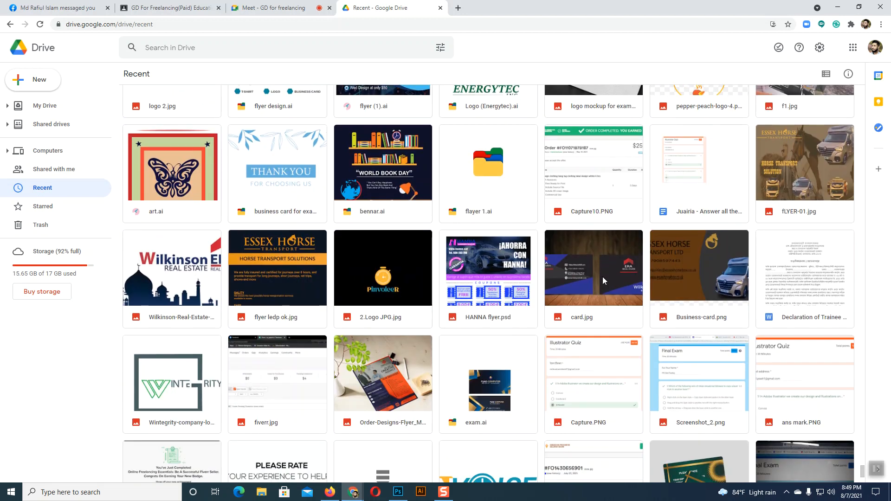
scroll(603, 281, down, 2)
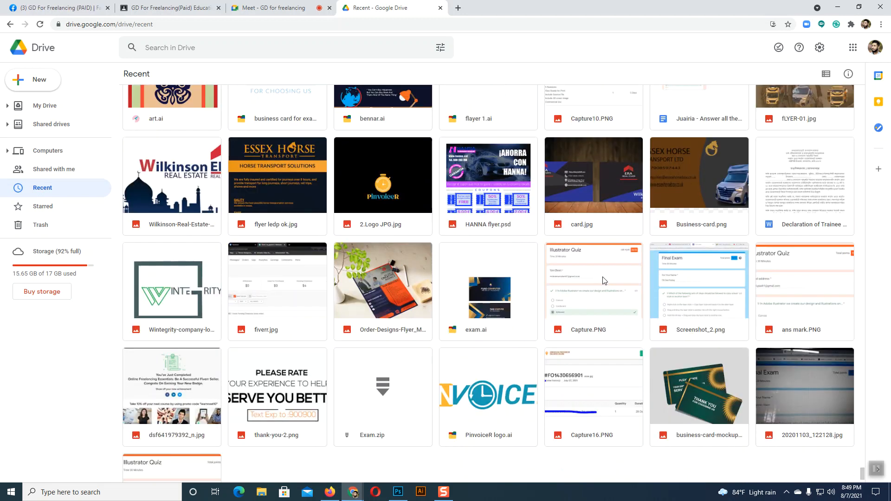
scroll(604, 281, down, 4)
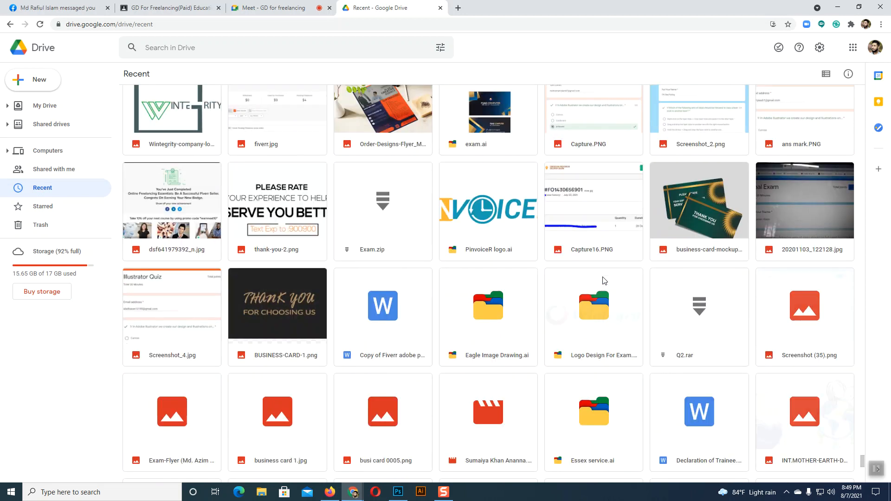
scroll(604, 280, down, 3)
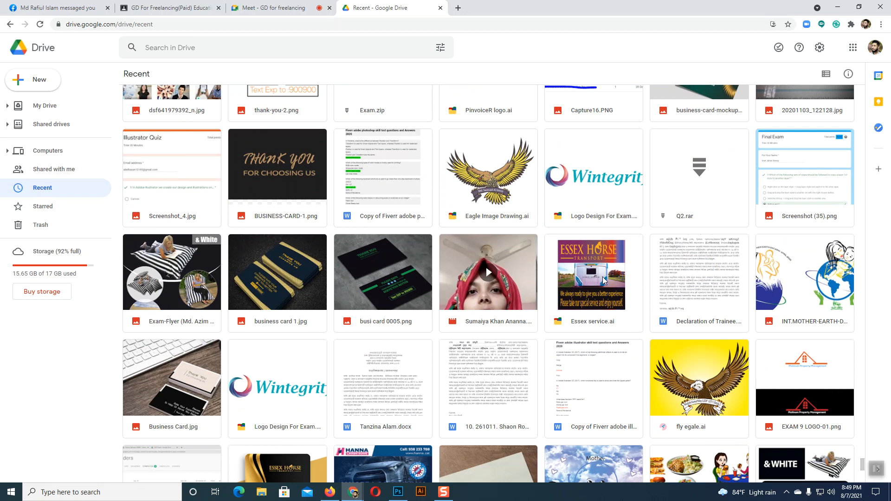
scroll(604, 281, down, 4)
scroll(602, 276, down, 3)
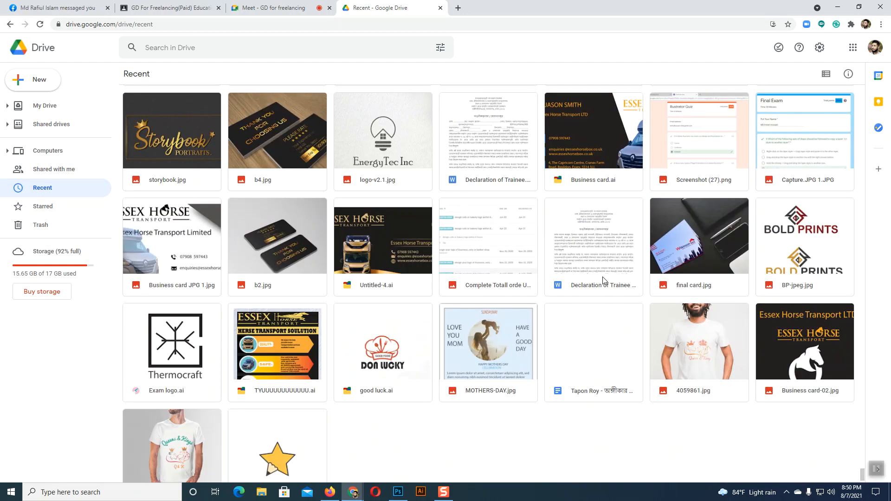
scroll(603, 280, down, 3)
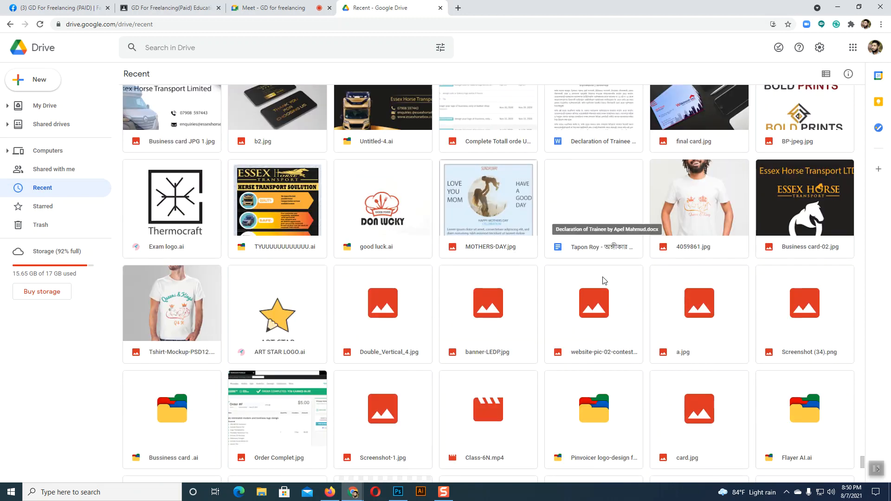
scroll(604, 281, down, 5)
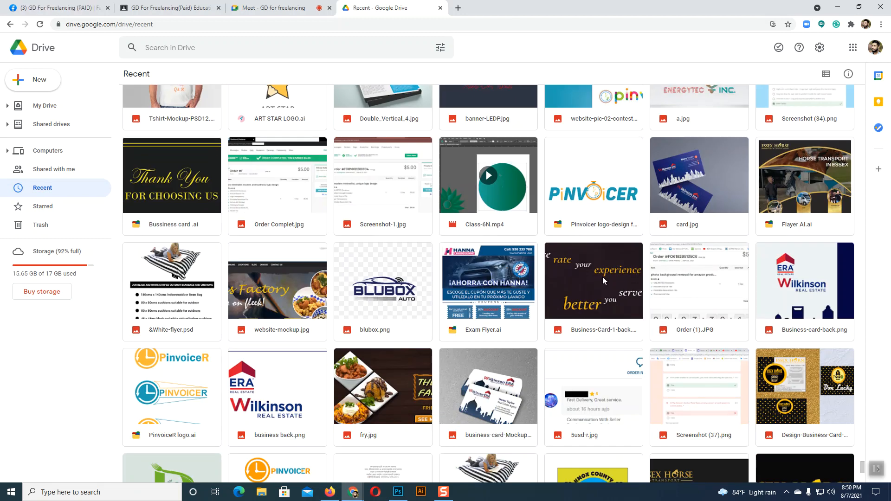
scroll(602, 280, down, 1)
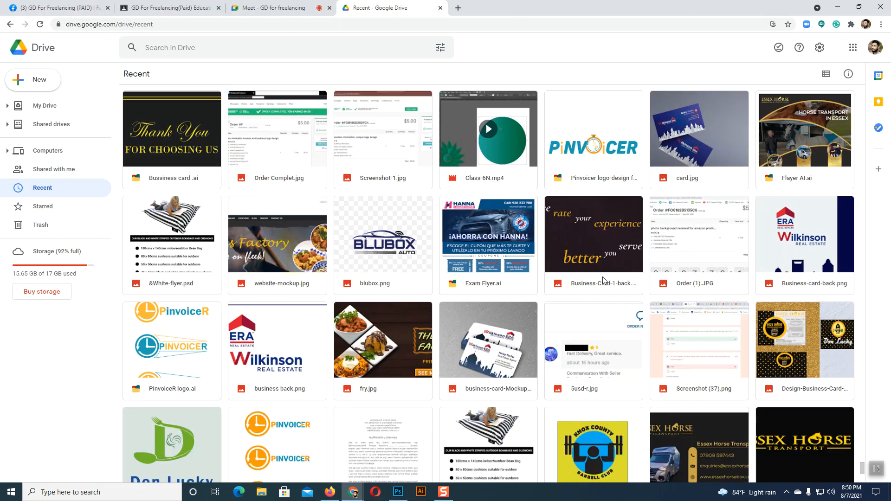
scroll(603, 280, down, 3)
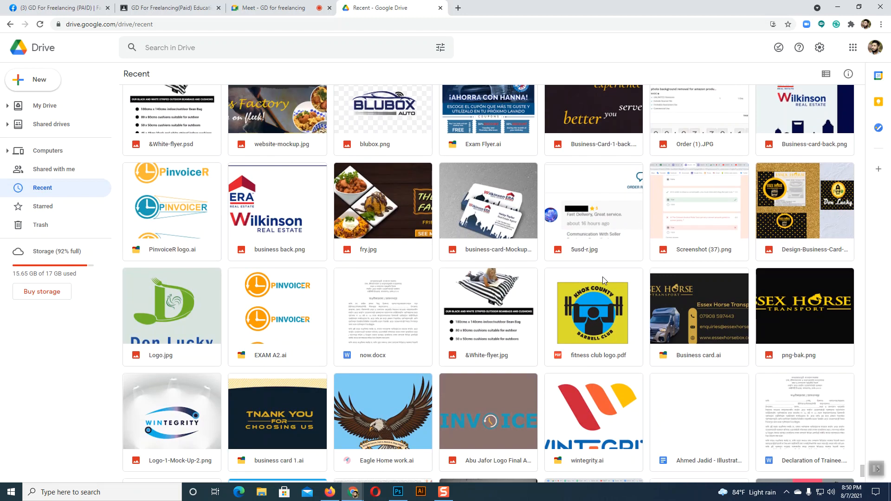
Review the Wintegrity, Sparrow Fashion and Bold Prints artwork, the Final Exam captures, and order records such as Order 5th.png and Order-Completd.jpg
scroll(602, 277, down, 3)
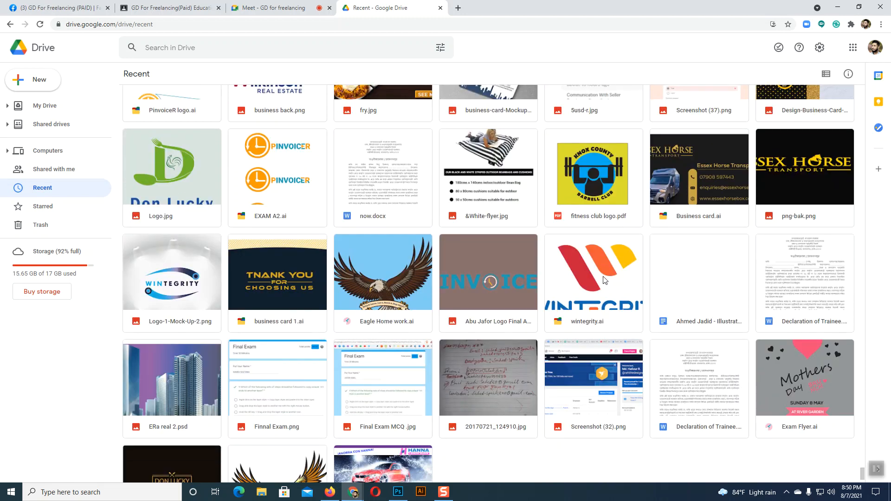
scroll(603, 280, down, 6)
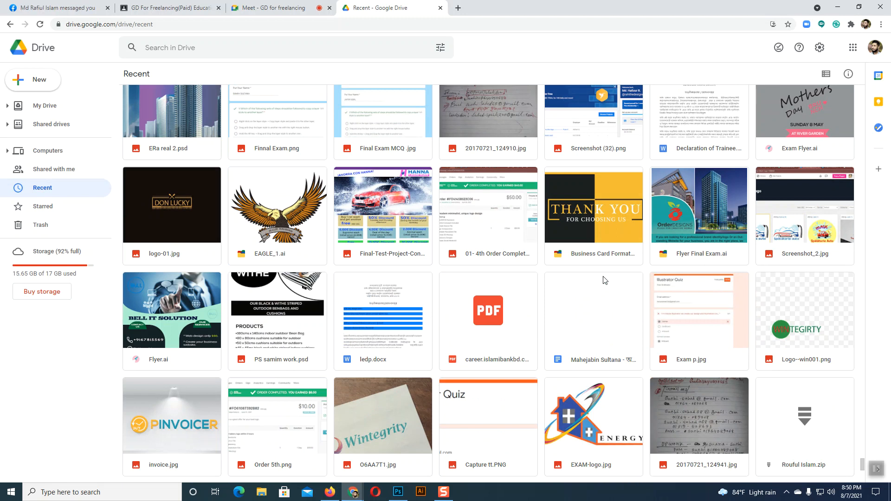
scroll(602, 277, down, 7)
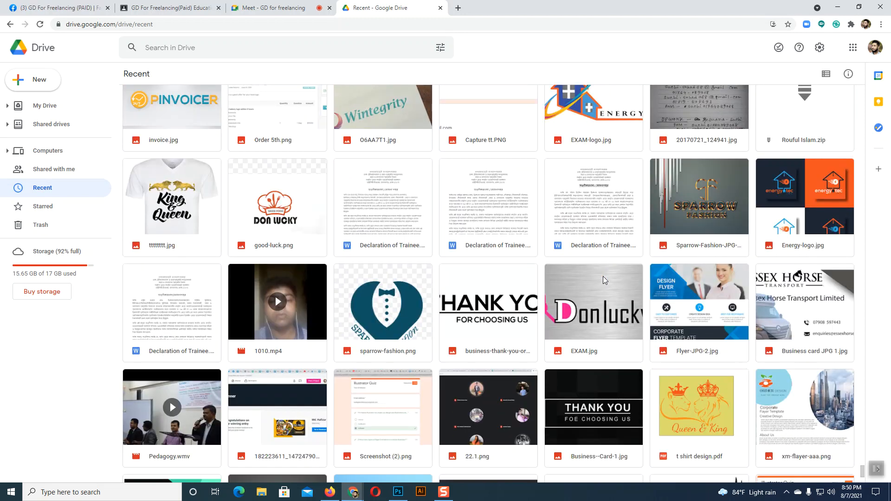
scroll(603, 277, down, 3)
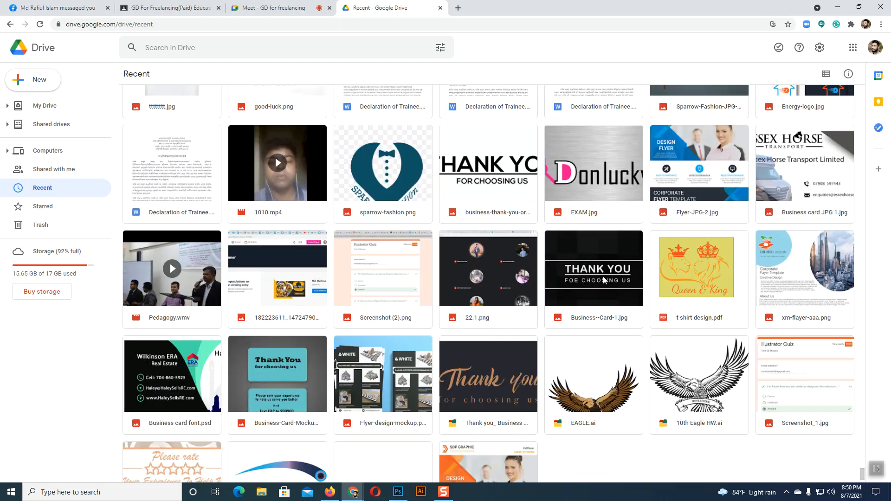
scroll(602, 276, down, 10)
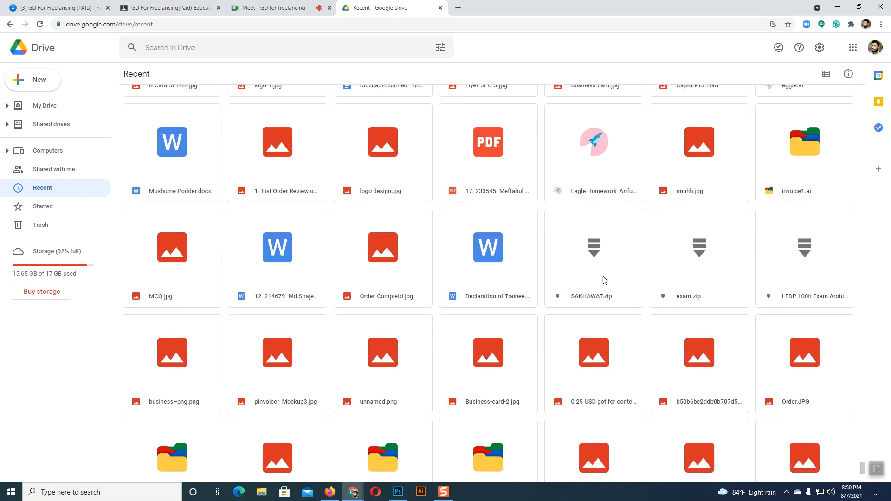
scroll(604, 280, down, 2)
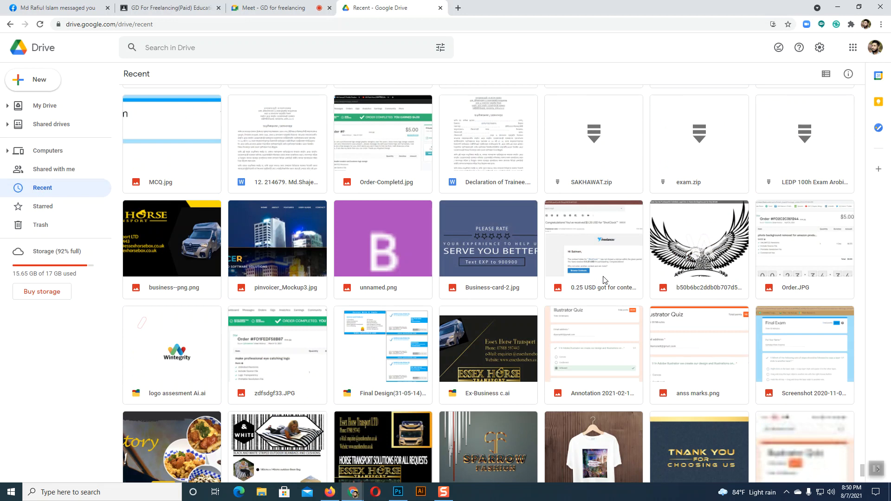
scroll(603, 276, down, 4)
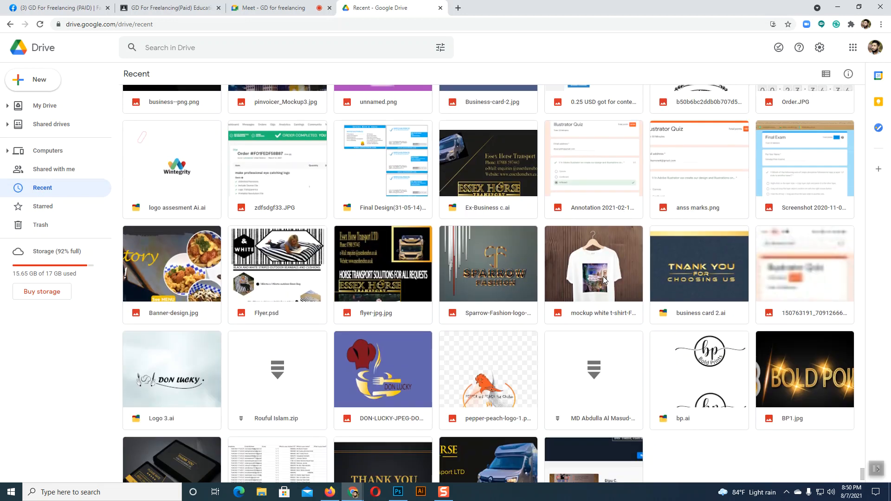
scroll(604, 279, down, 6)
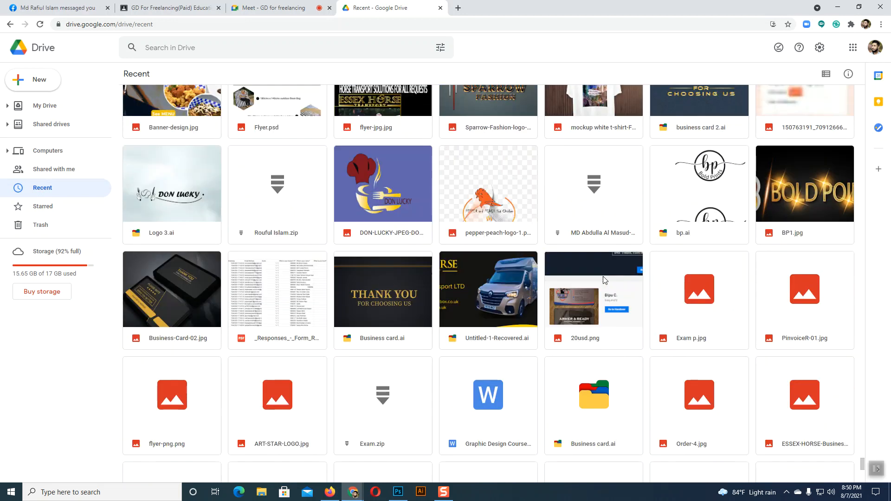
scroll(604, 279, down, 2)
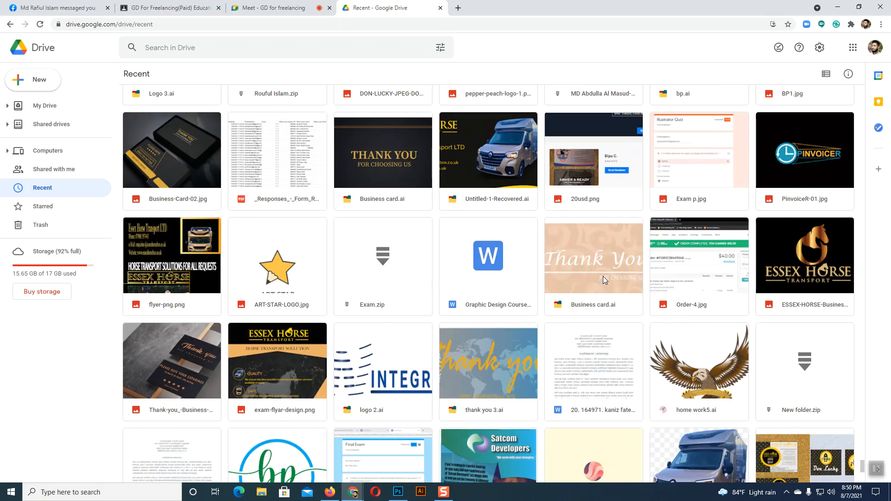
scroll(605, 279, down, 3)
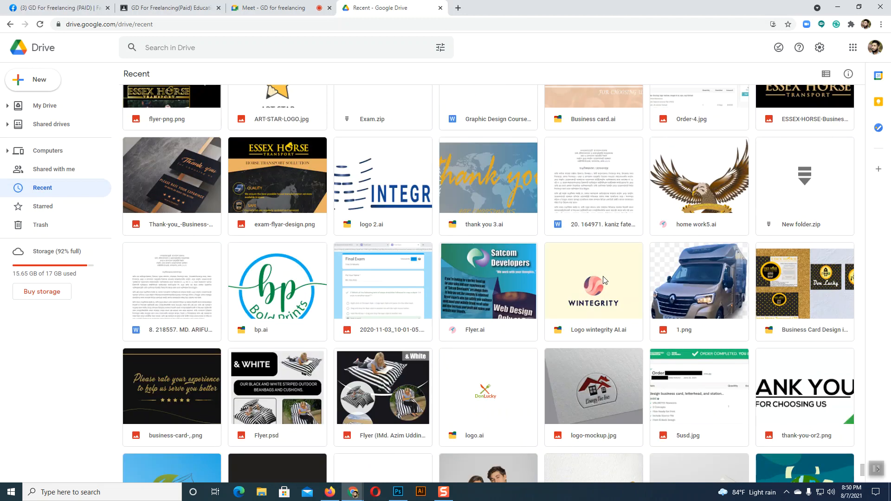
Look over the Pinvoicer, BlueBox Auto, Hanna car wash and Hawadi designs plus Order-1.jpg and Order-3.jpg, and return to the Meet tab
scroll(604, 280, down, 4)
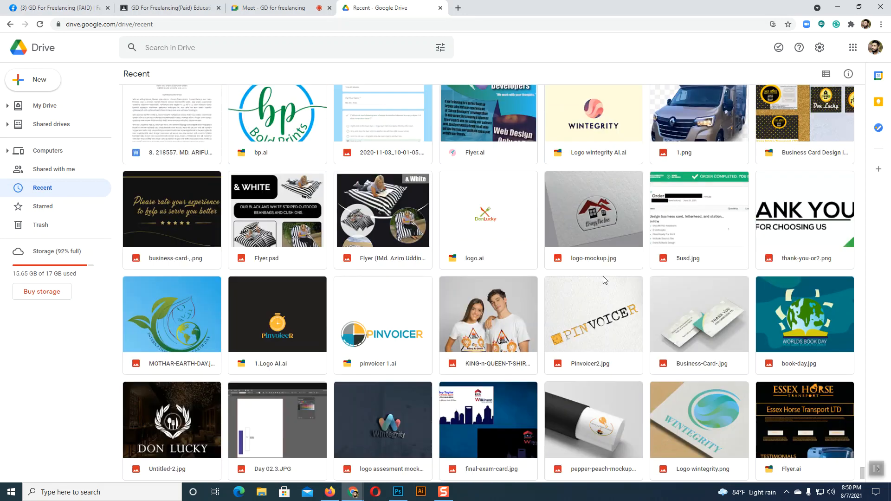
scroll(603, 280, down, 1)
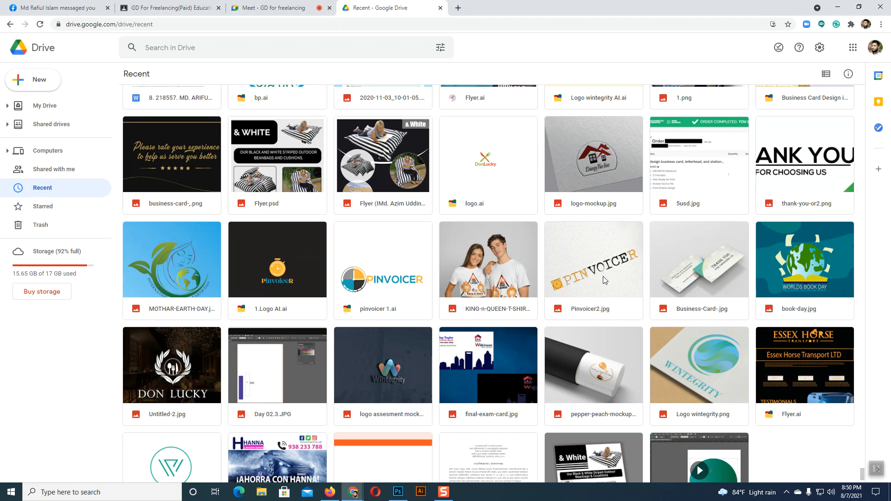
scroll(604, 280, down, 6)
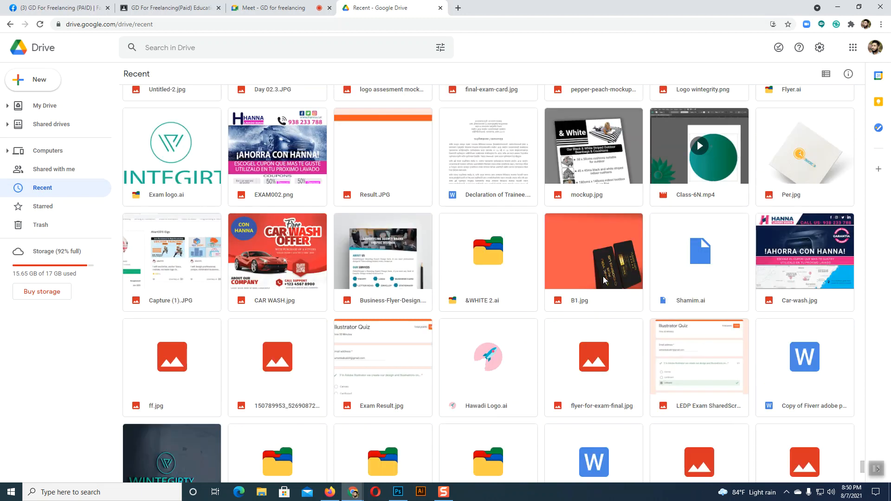
scroll(603, 276, down, 4)
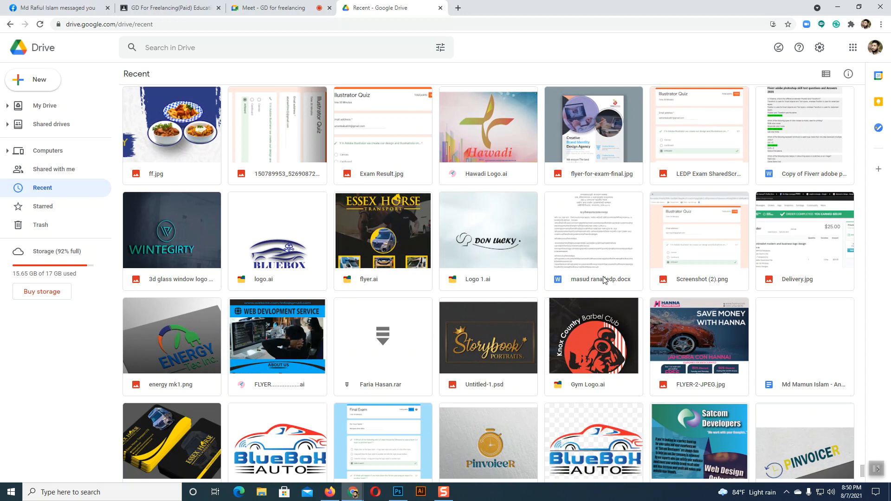
scroll(603, 277, down, 1)
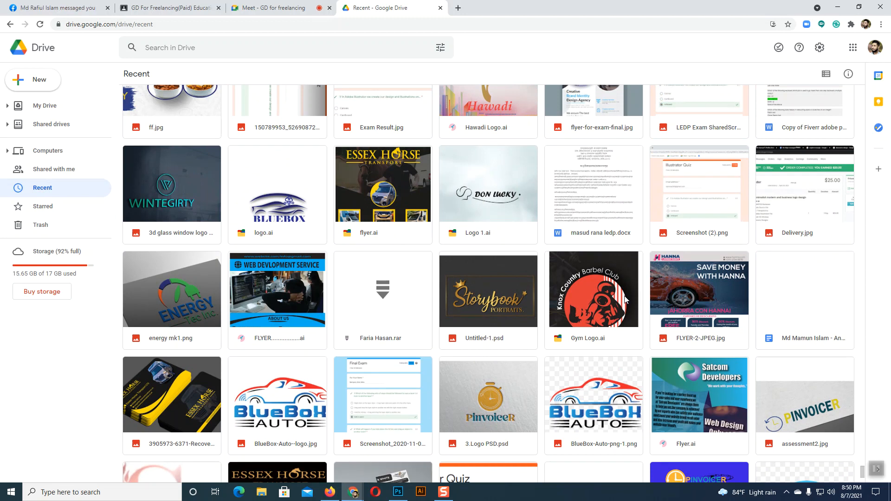
scroll(625, 298, down, 3)
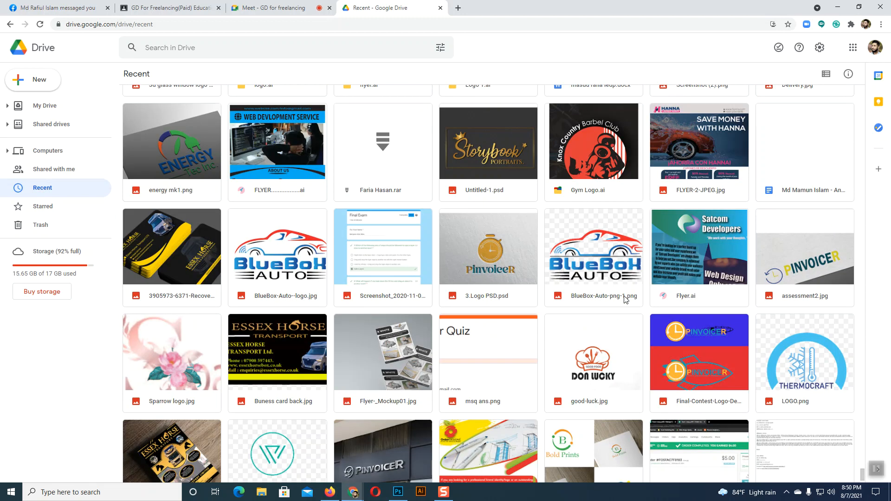
scroll(625, 299, down, 5)
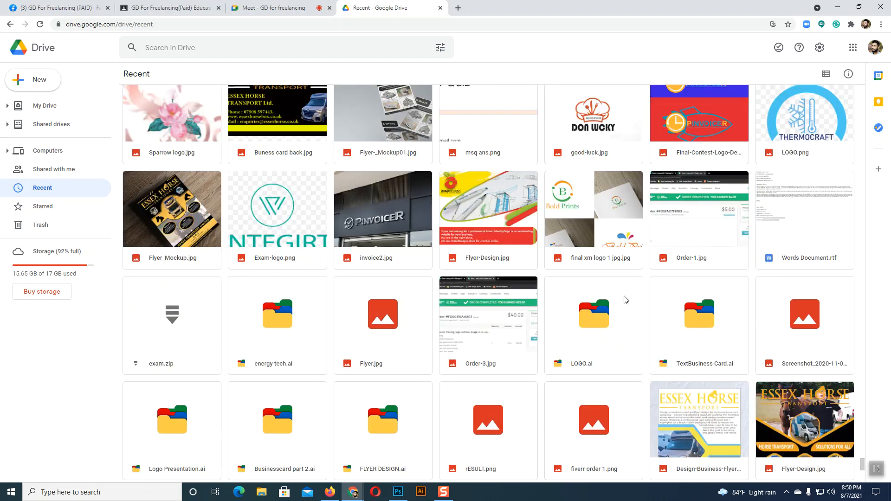
scroll(625, 299, down, 4)
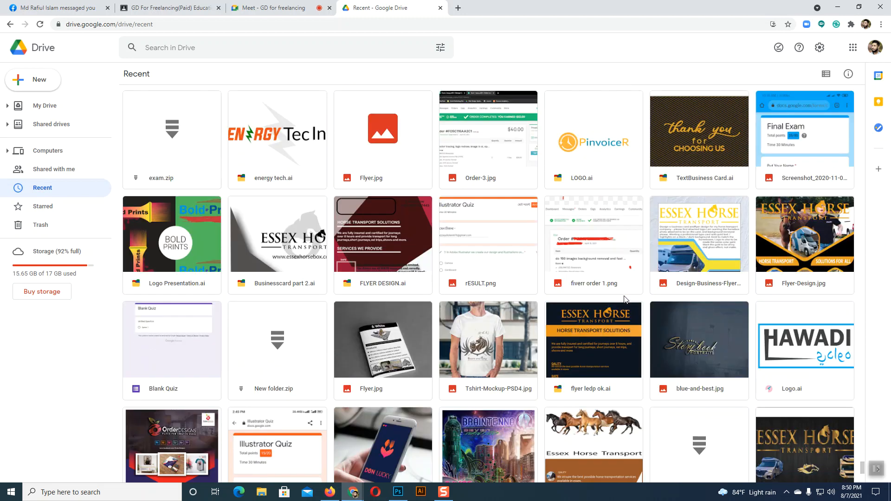
scroll(623, 298, down, 3)
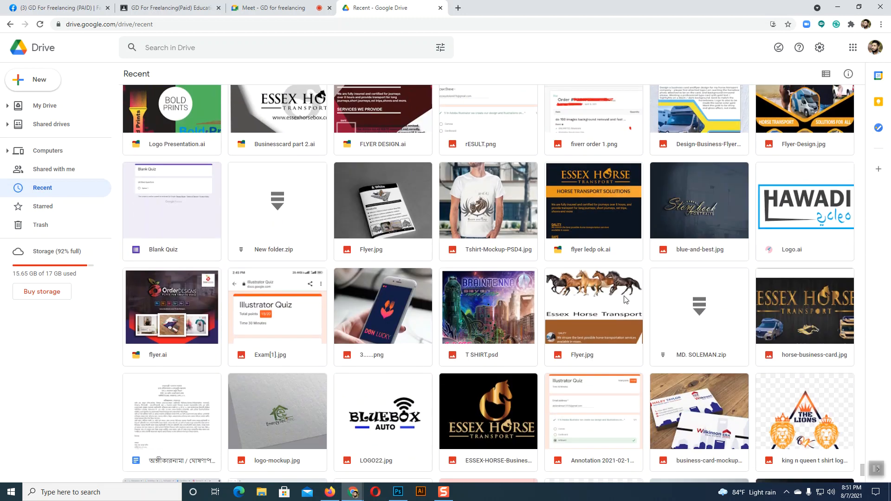
scroll(625, 299, down, 2)
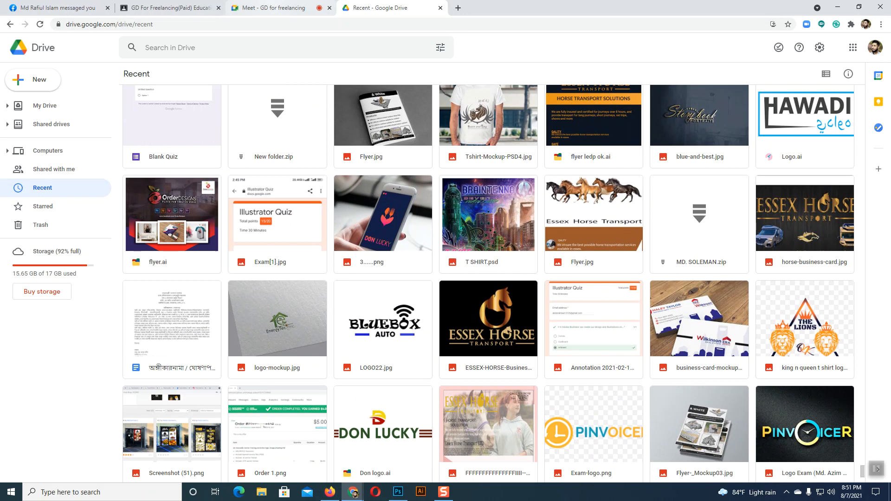
click(274, 7)
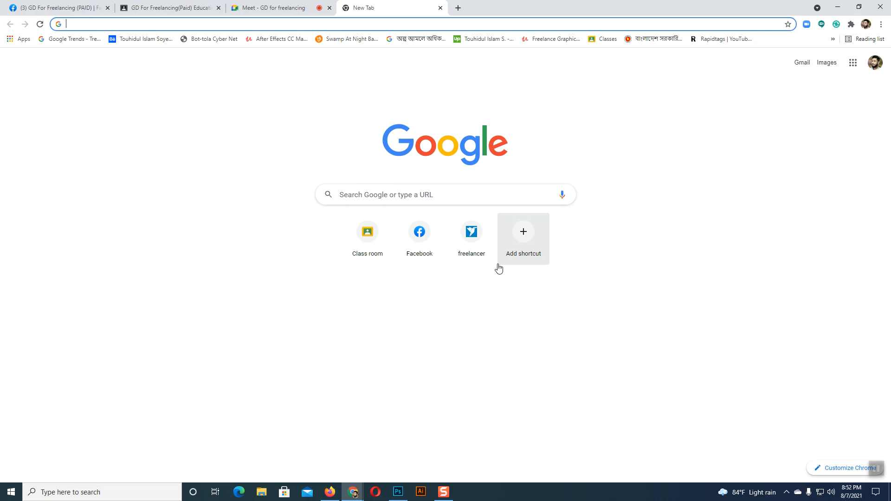
Search Google for "adobe software list" and look through the results
click(393, 196)
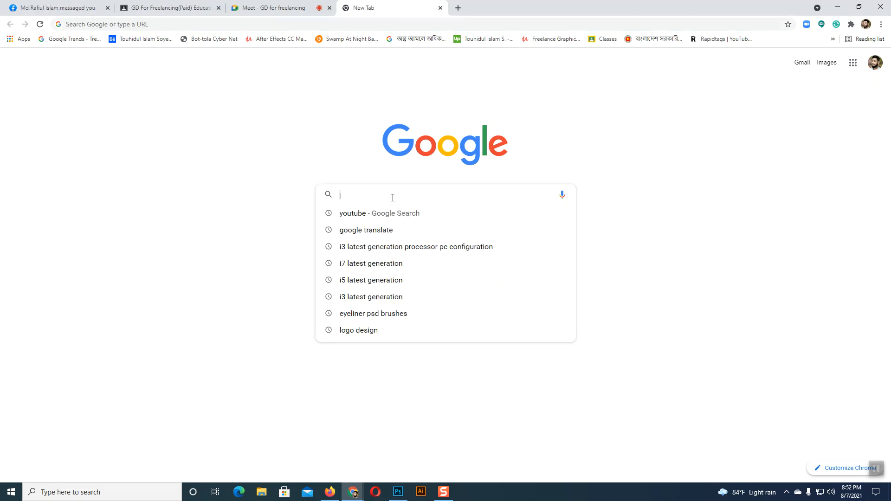
text(Adobe)
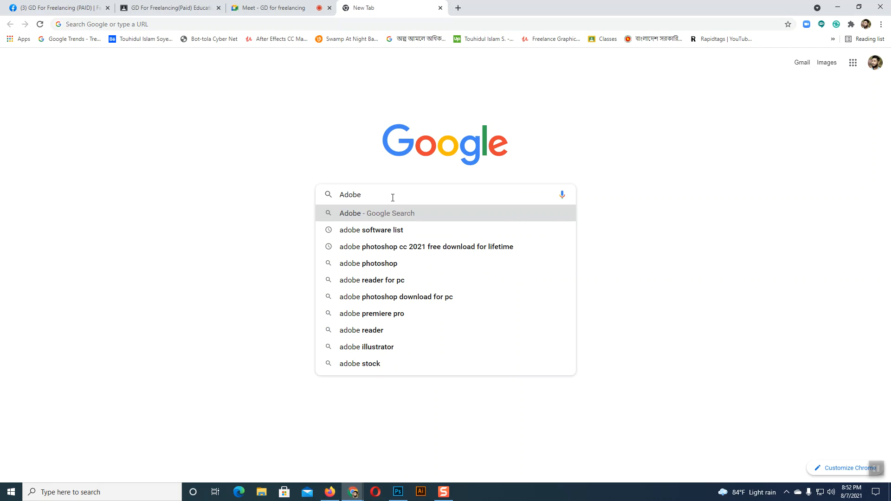
click(386, 230)
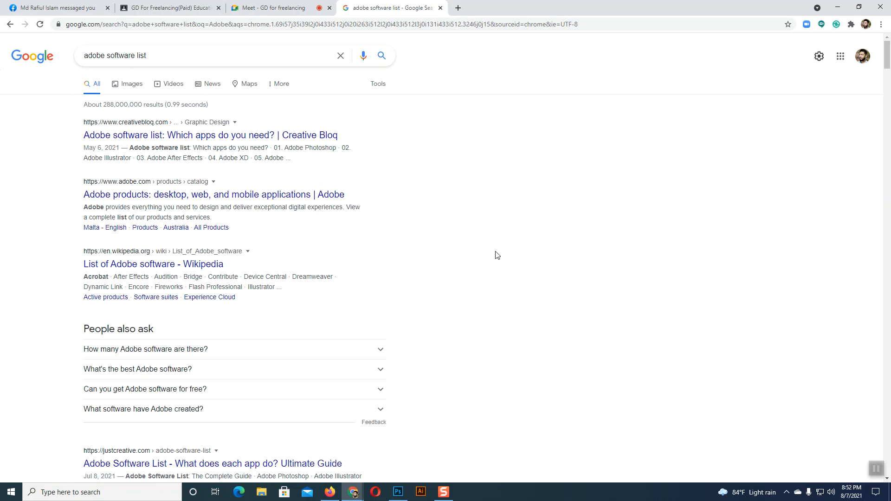
scroll(495, 258, down, 6)
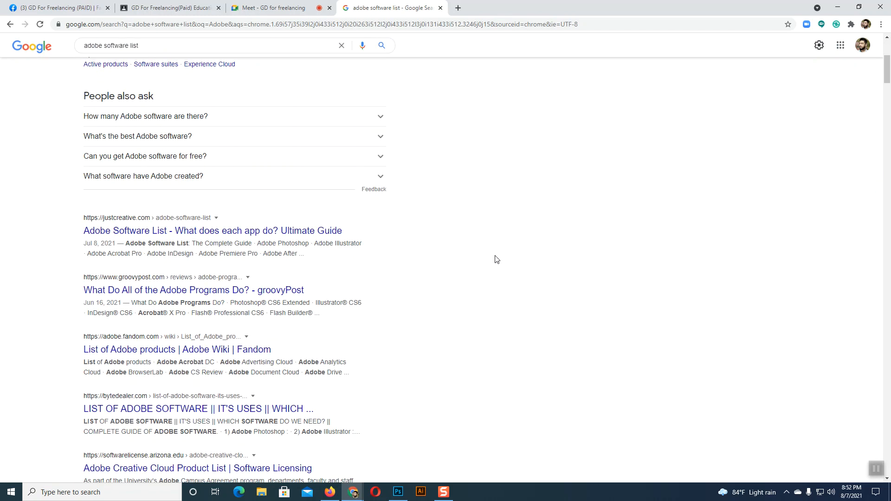
scroll(494, 259, up, 6)
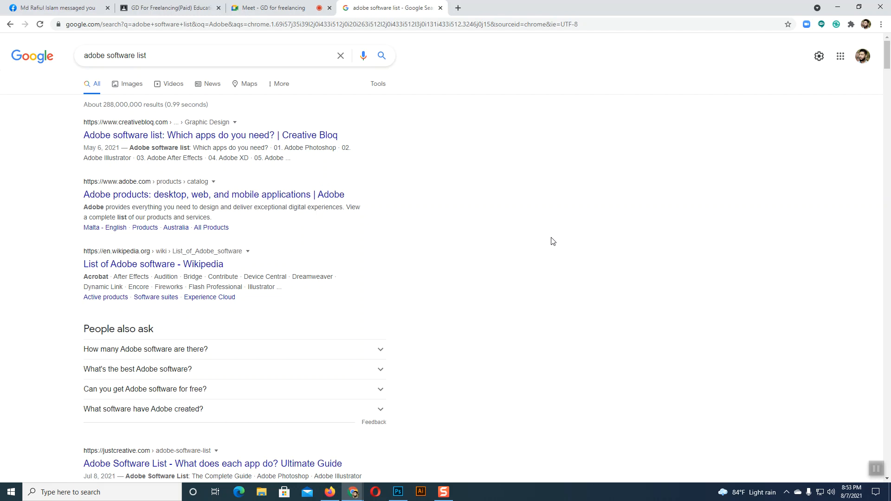
Show the empty Photoshop workspace and open a new browser tab alongside the Adobe software results
click(400, 491)
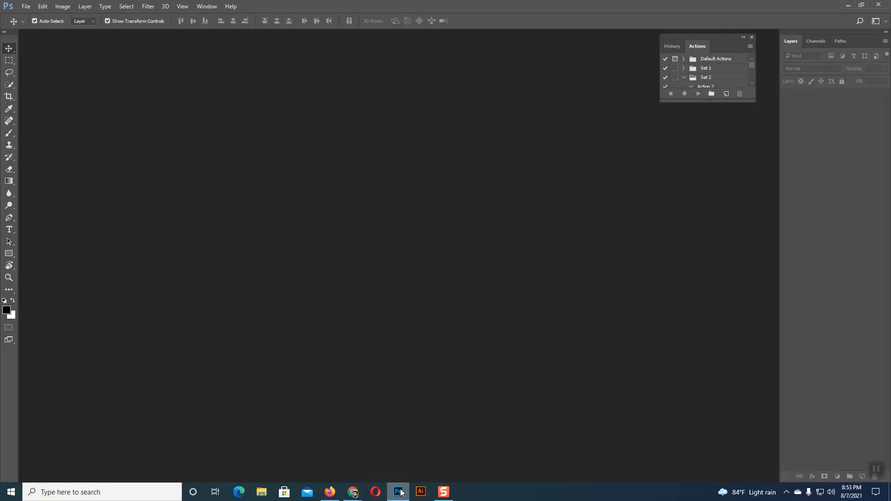
click(848, 5)
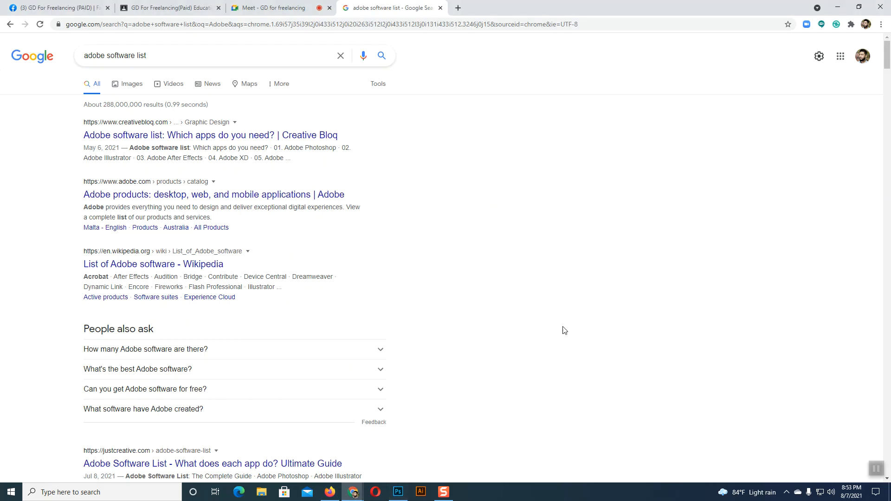
click(457, 8)
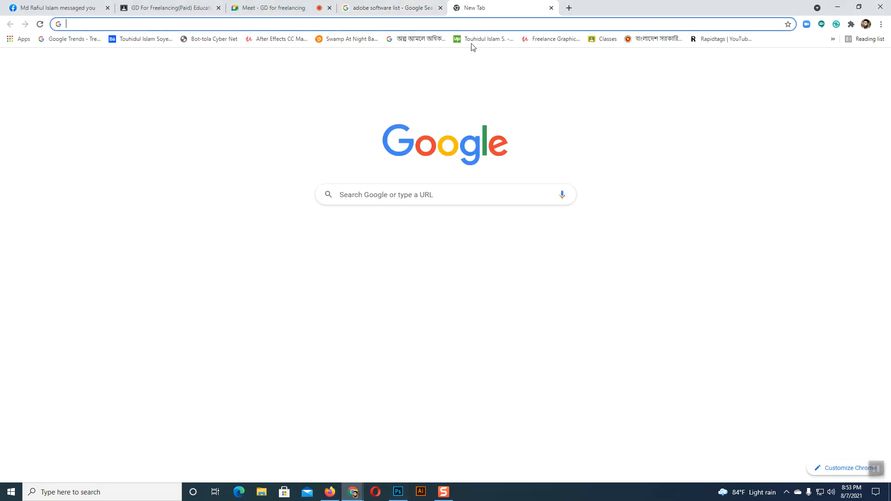
click(448, 190)
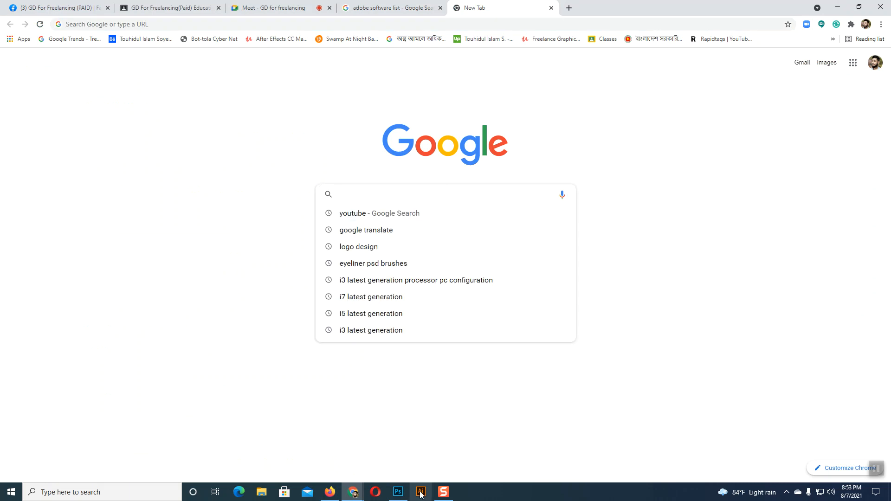
click(401, 493)
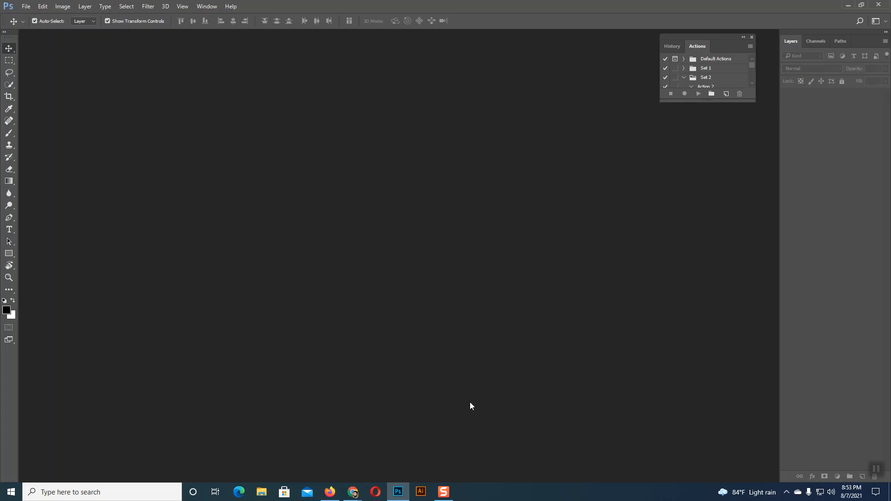
mouse_move(355, 493)
click(341, 440)
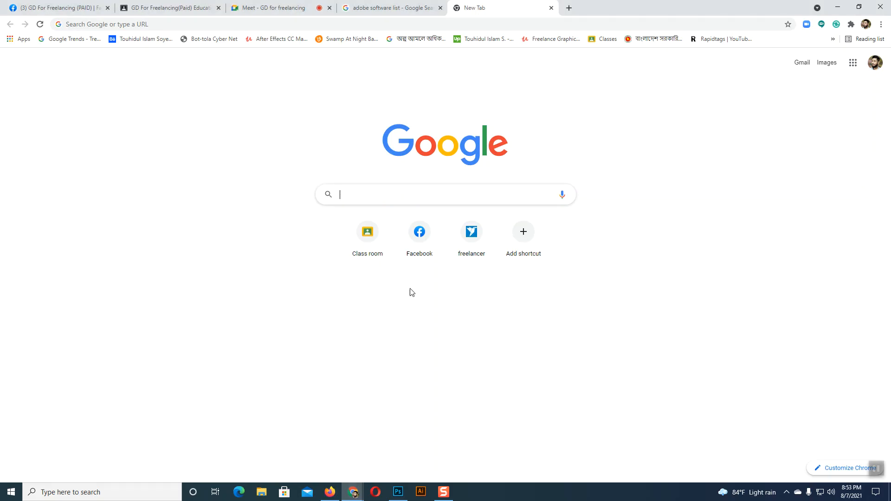
Enter "Adobe photo" as the Google query in the new tab and dismiss the suggestions without running the search
click(423, 197)
text(Adobe )
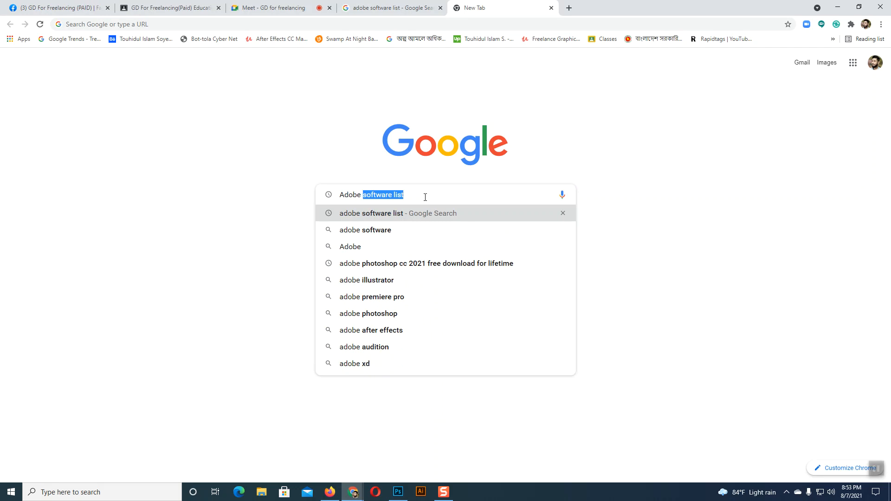
text(photo)
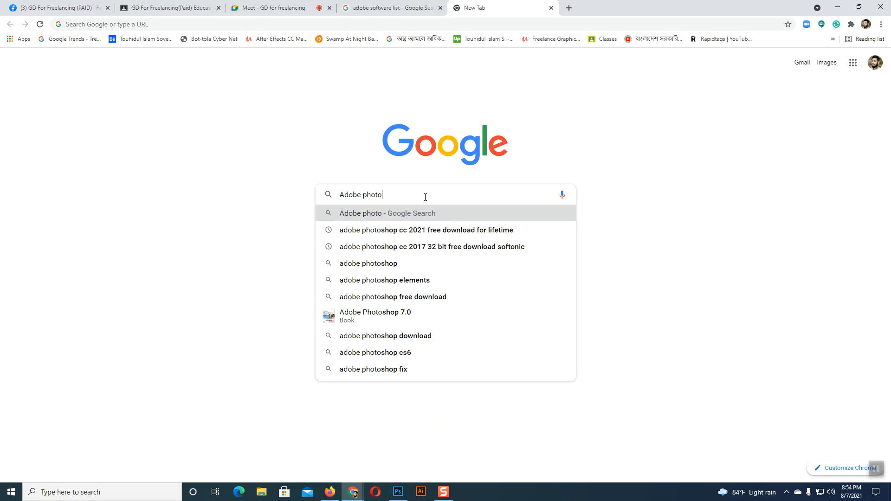
click(719, 164)
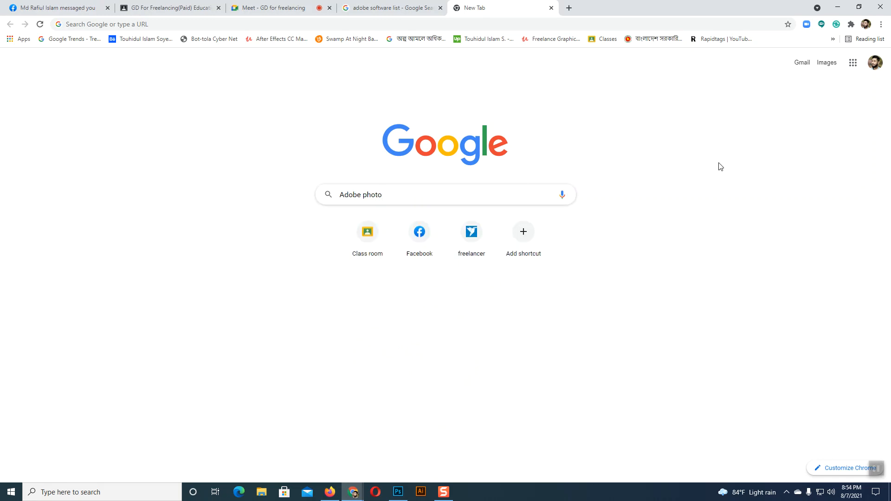
Show the empty Photoshop workspace and return to the new tab in Chrome
click(398, 492)
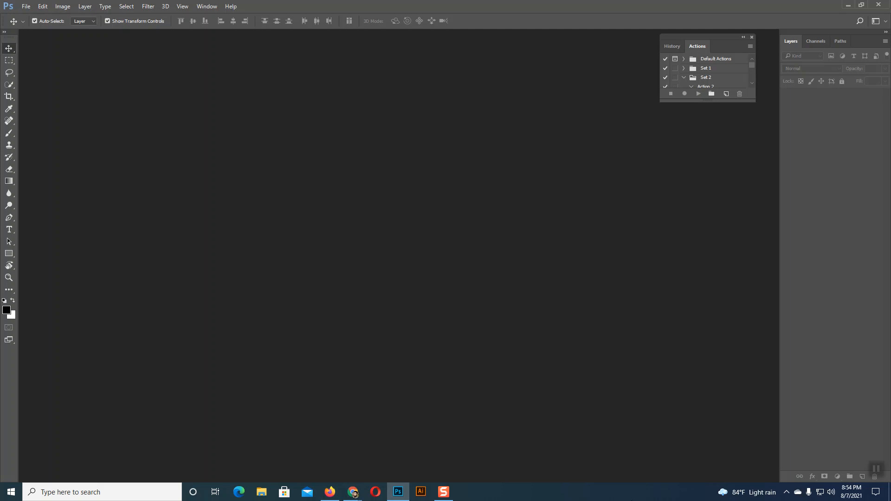
click(351, 492)
click(338, 471)
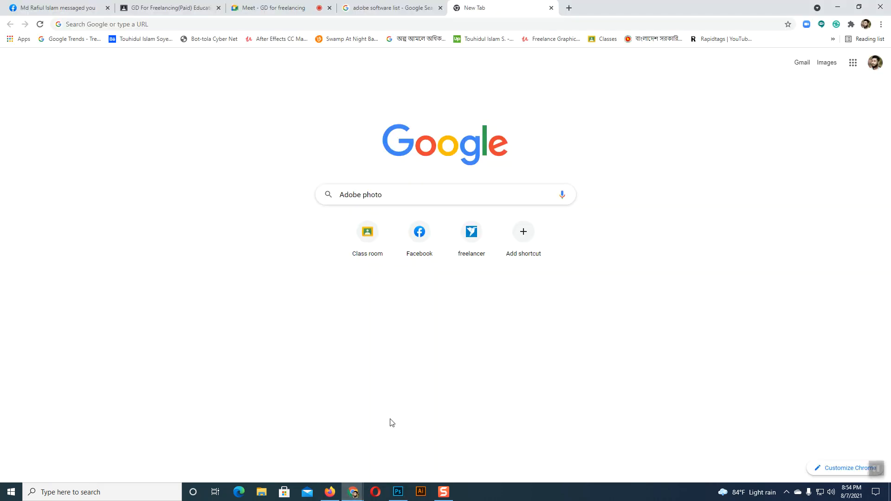
Replace the query with "Design", run the Google search and show the image results
key(BackSpace)
key(BackSpace)
key(BackSpace)
key(BackSpace)
key(BackSpace)
key(BackSpace)
key(BackSpace)
key(BackSpace)
key(BackSpace)
key(BackSpace)
key(BackSpace)
text(Design)
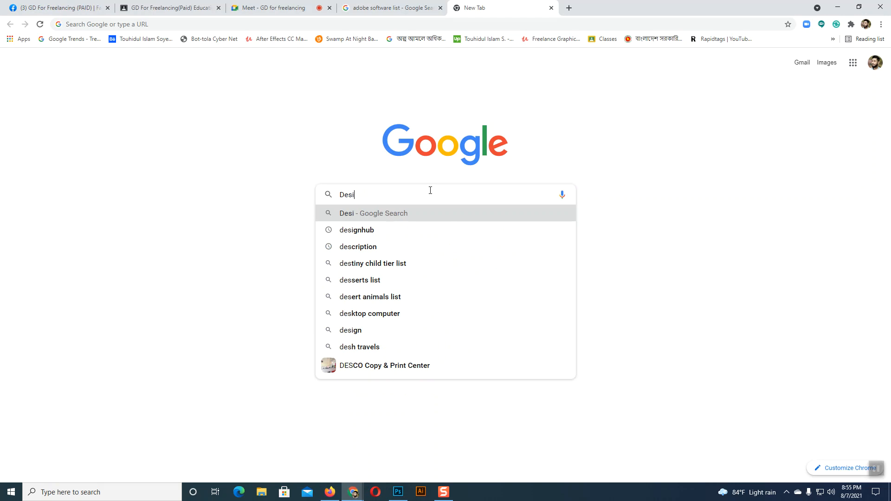
key(Return)
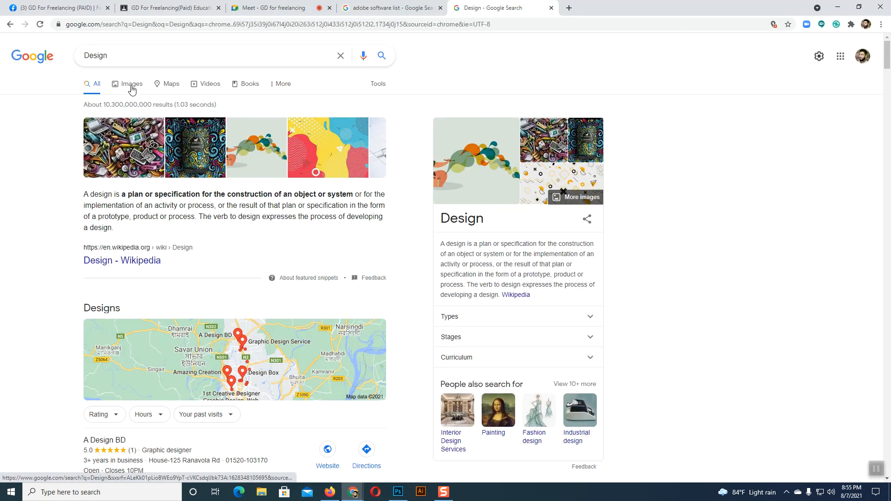
click(131, 86)
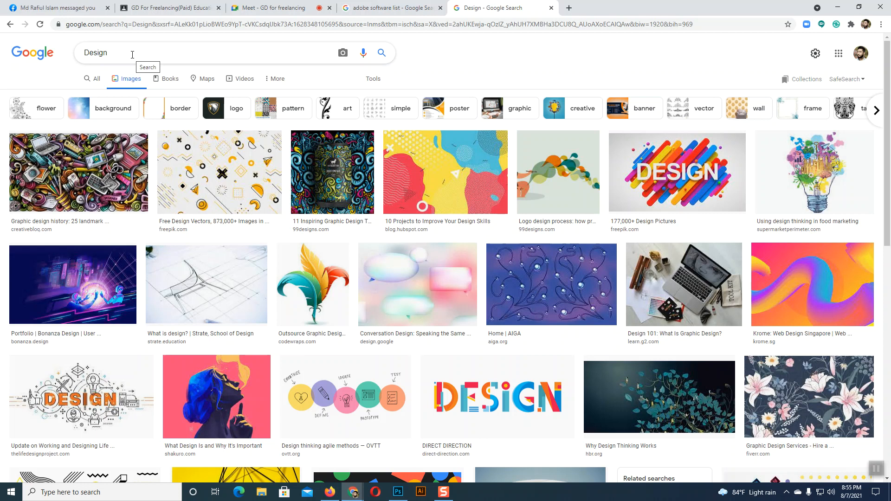
Search Google for "grameenphone" in a new browser tab, using the suggested telecommunications company
click(569, 8)
click(417, 197)
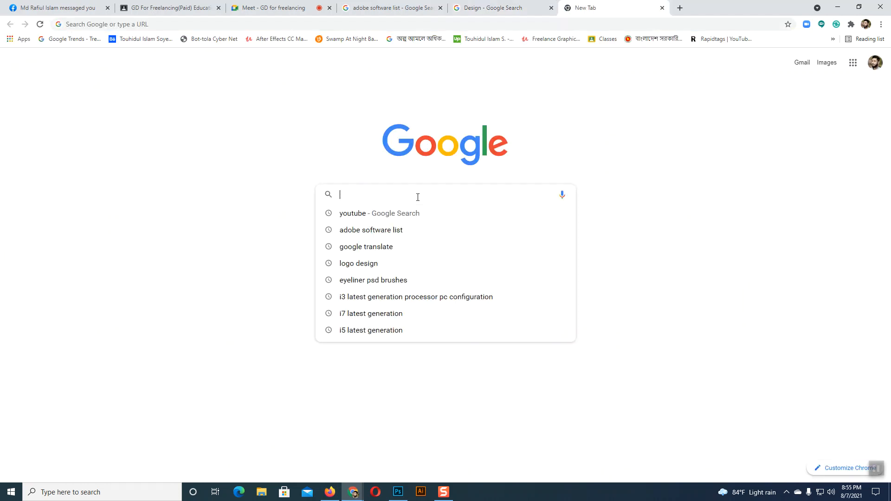
text(G)
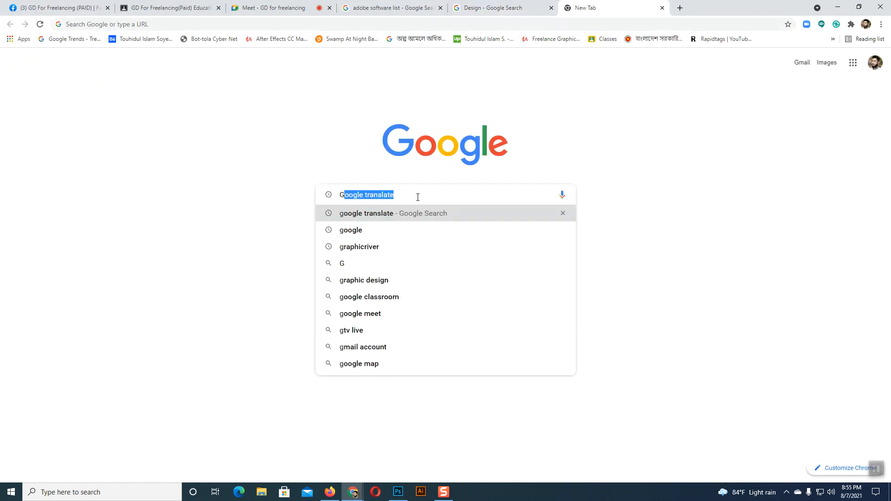
text(r)
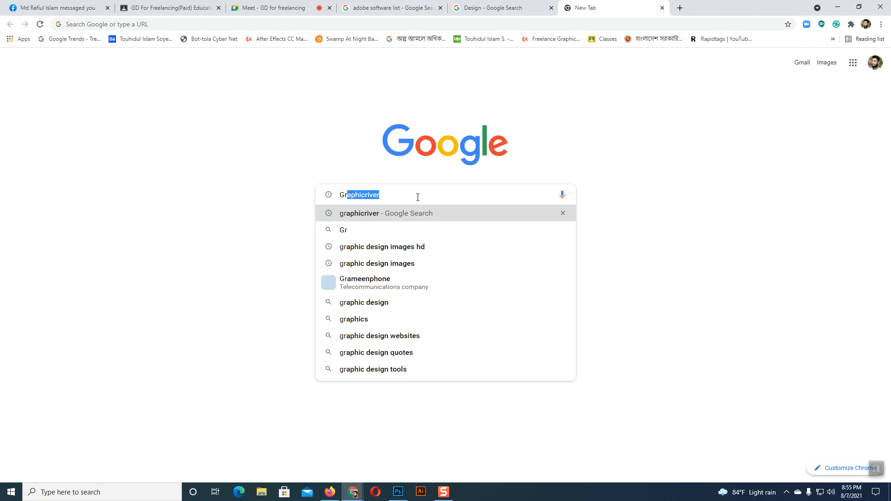
text(am)
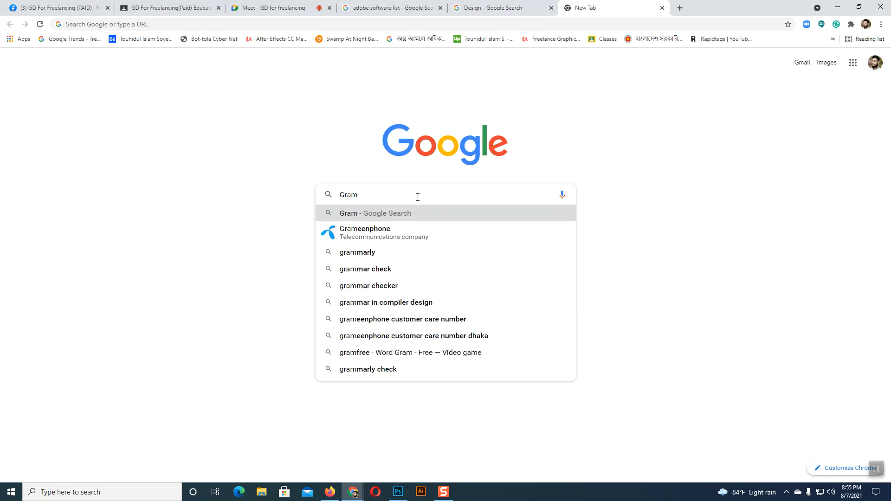
click(392, 228)
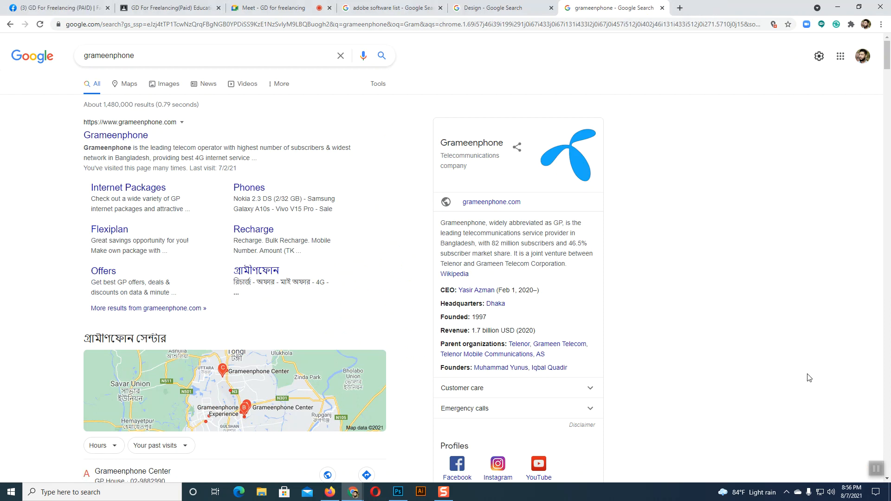
Repeat the Grameenphone search from the Google home page and open the company's official website
click(32, 56)
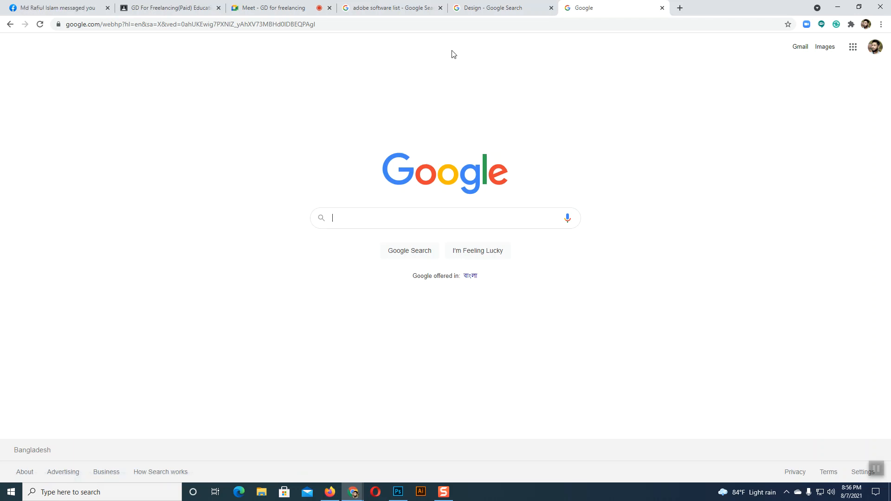
click(350, 221)
click(352, 242)
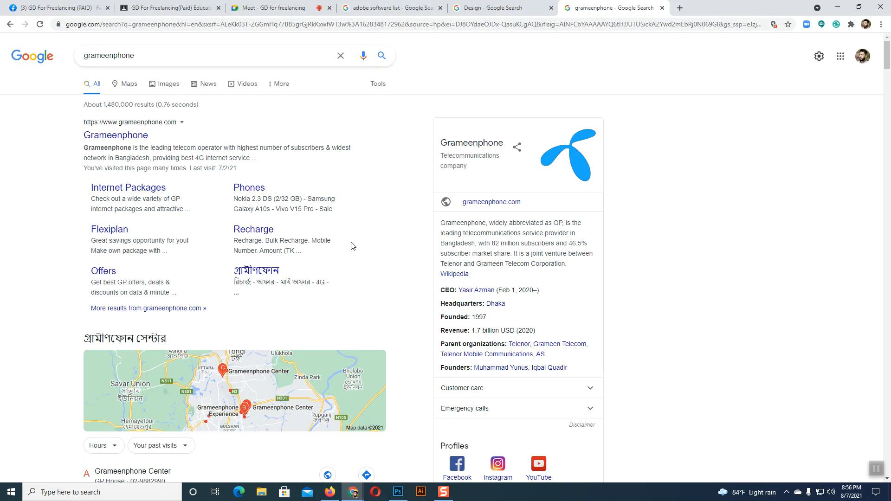
click(134, 140)
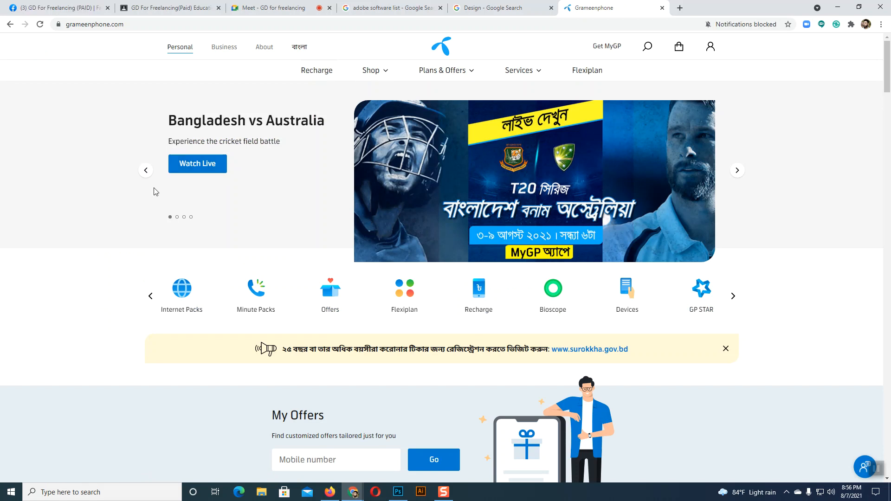
Examine the banners, offer cards, app promotion and entertainment graphics on the Grameenphone home page
scroll(624, 240, down, 6)
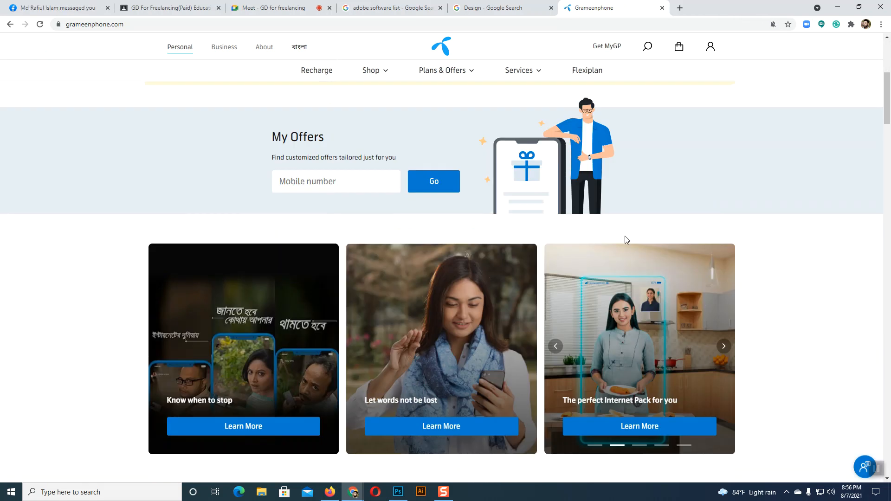
scroll(426, 231, down, 4)
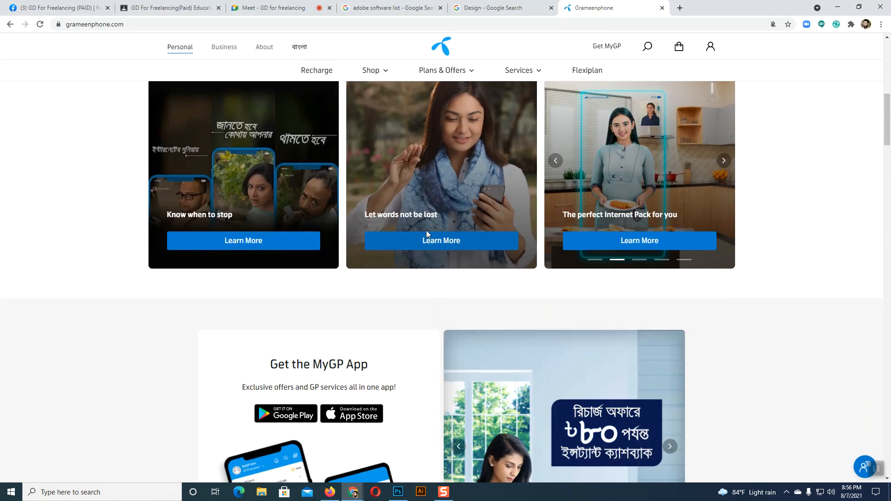
scroll(344, 165, down, 6)
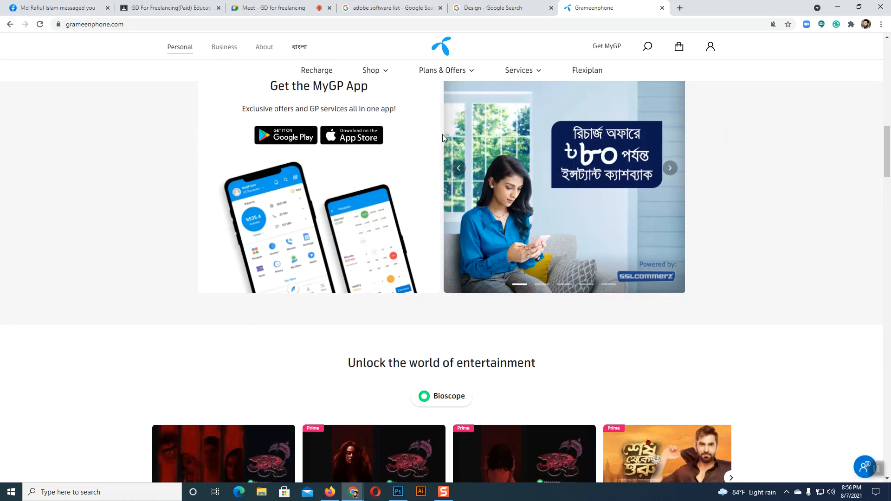
scroll(332, 267, down, 6)
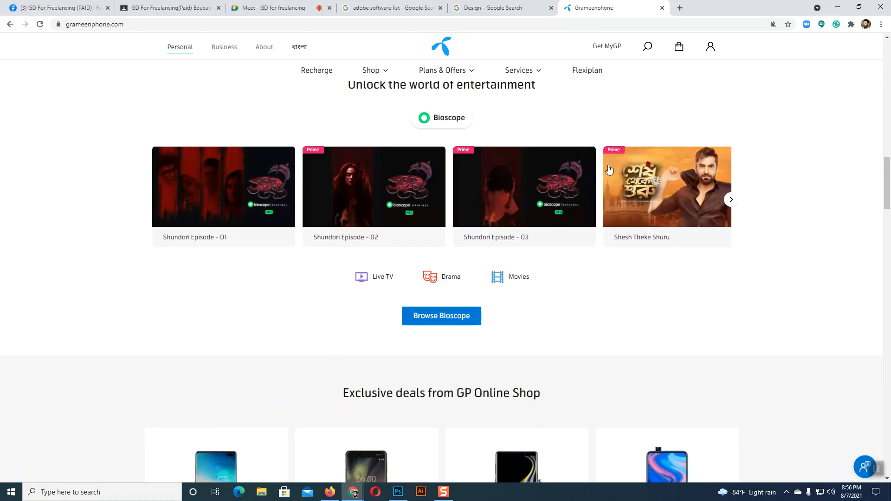
scroll(780, 240, up, 7)
scroll(696, 278, up, 5)
scroll(775, 328, up, 10)
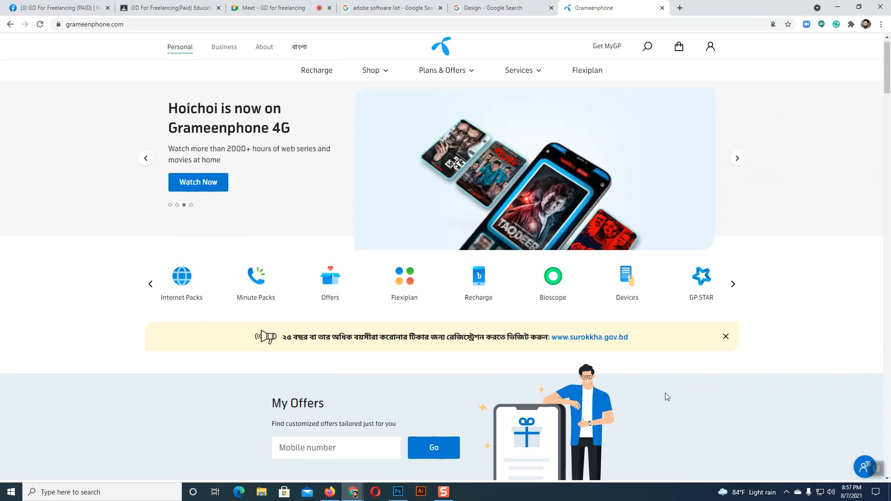
scroll(664, 393, down, 8)
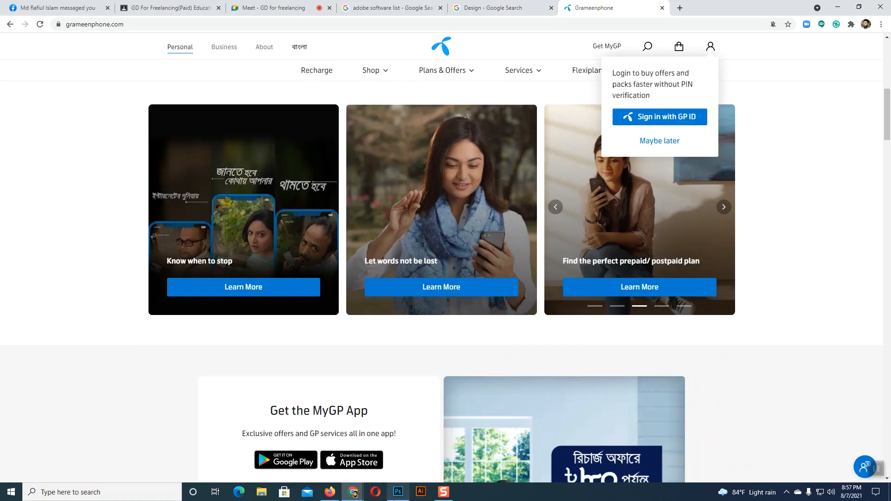
Switch to Photoshop and look over the list of panels that can be displayed in the workspace
click(398, 491)
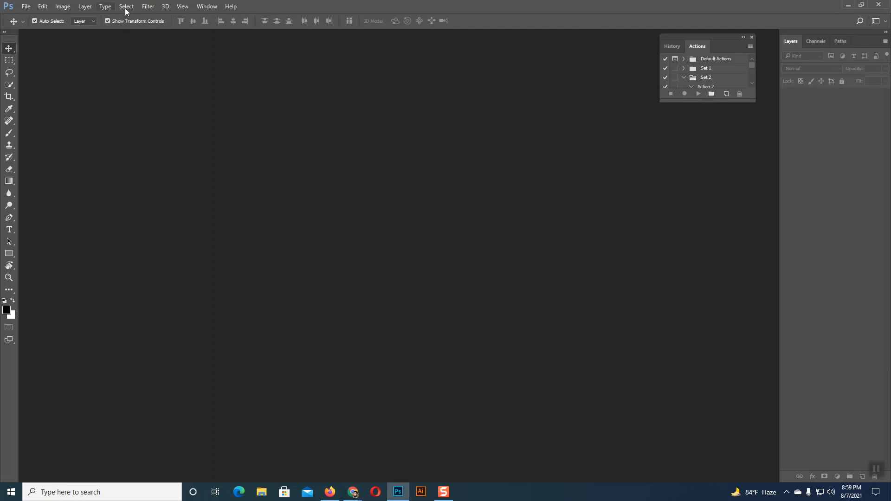
click(207, 7)
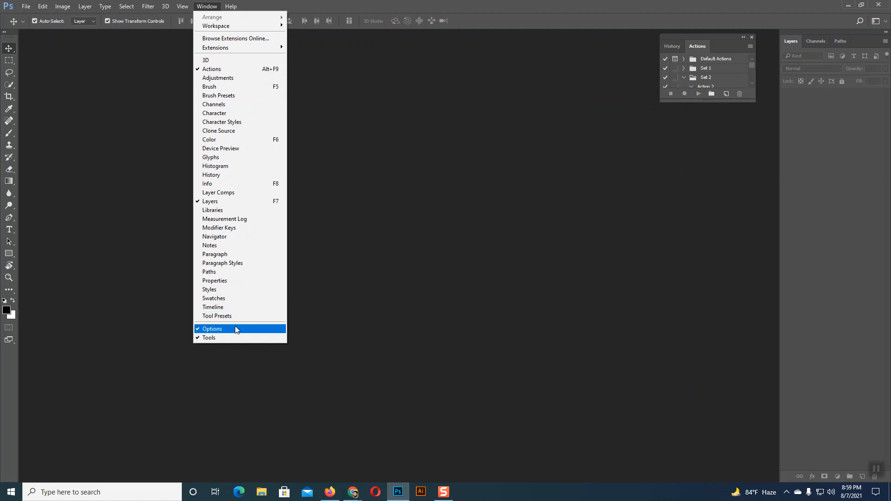
click(206, 7)
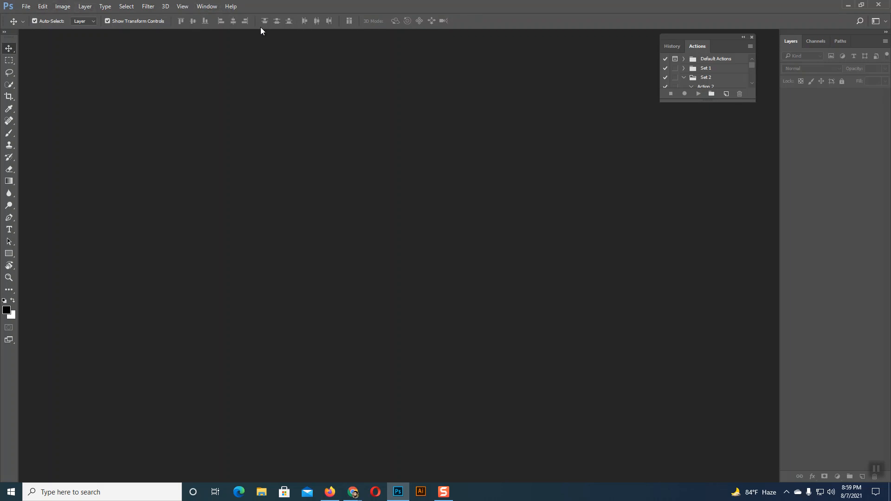
Hide the Photoshop options bar, show it again and recheck its entry among the display settings
click(214, 6)
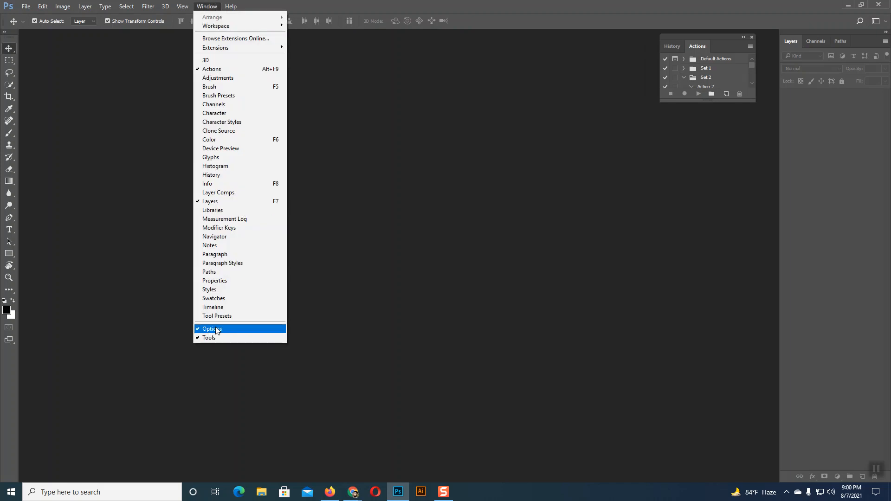
click(198, 330)
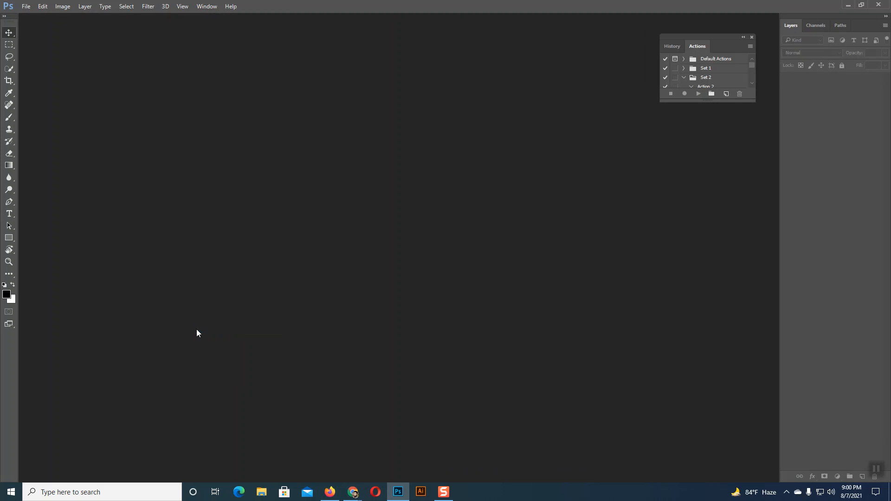
click(207, 6)
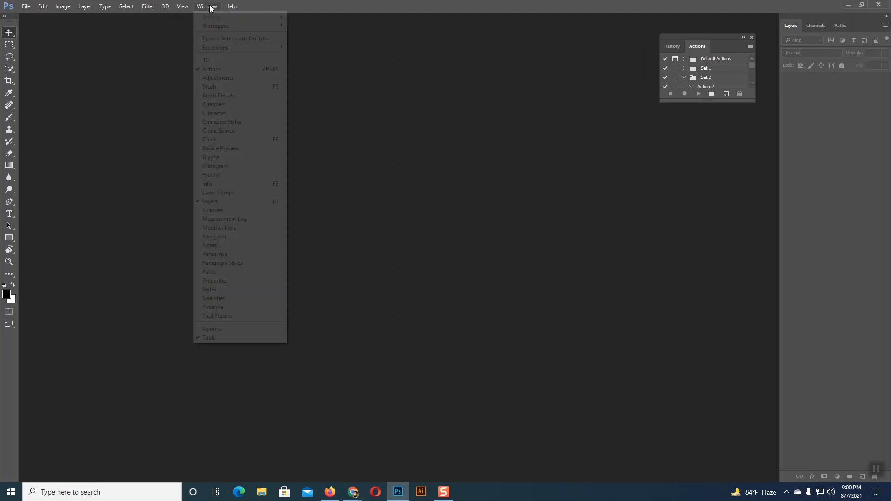
click(219, 329)
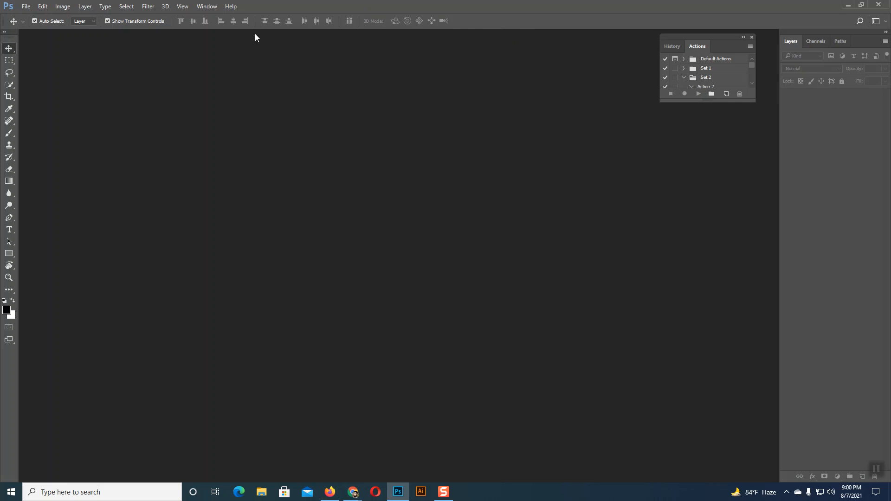
click(206, 6)
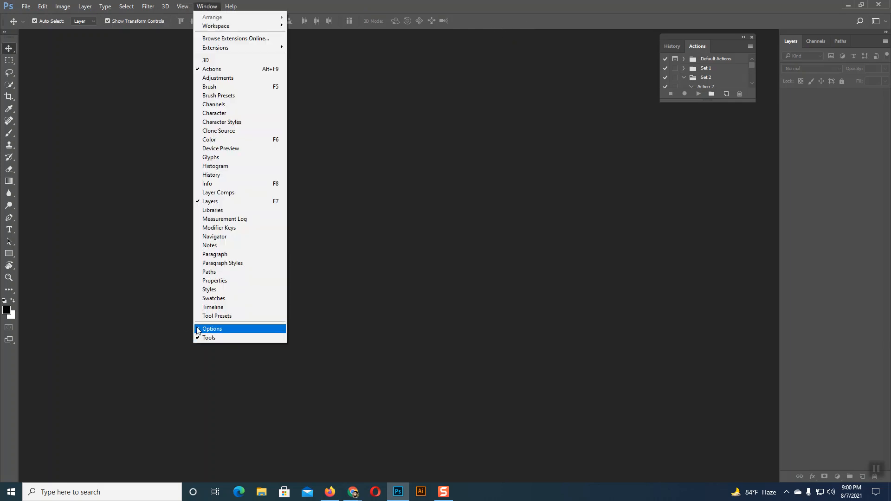
click(214, 6)
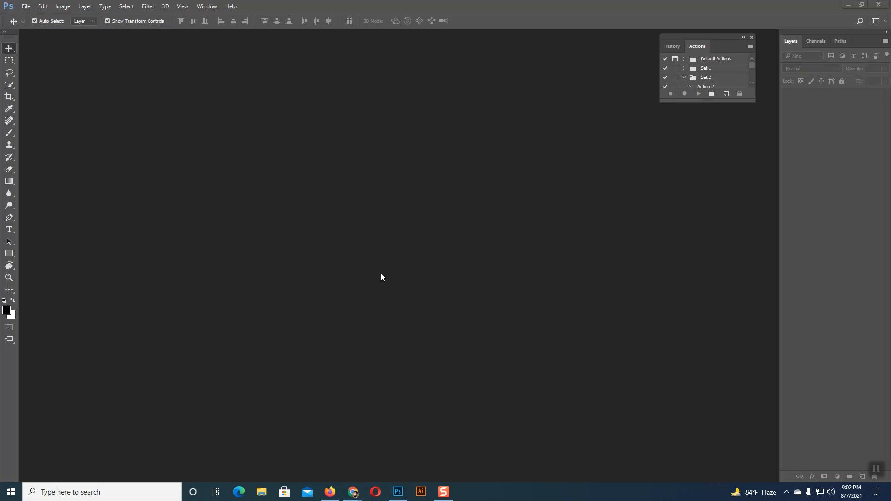
click(333, 351)
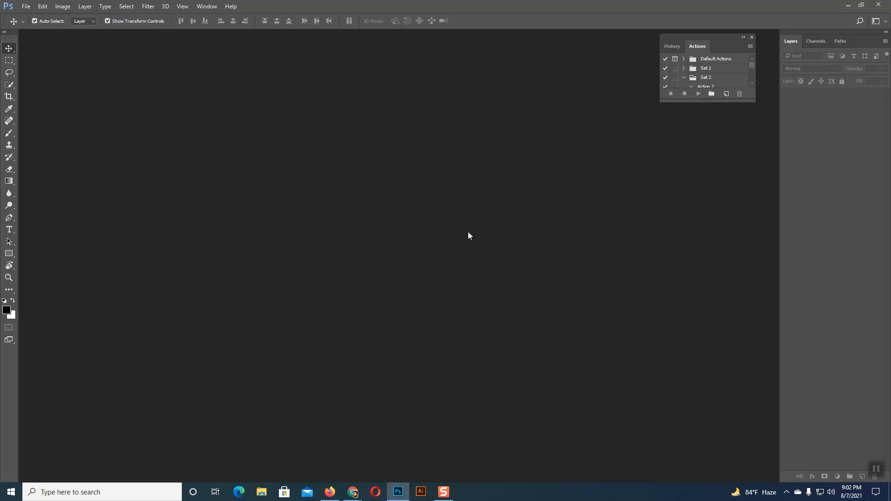
key(ctrl)
key(ctrl+n)
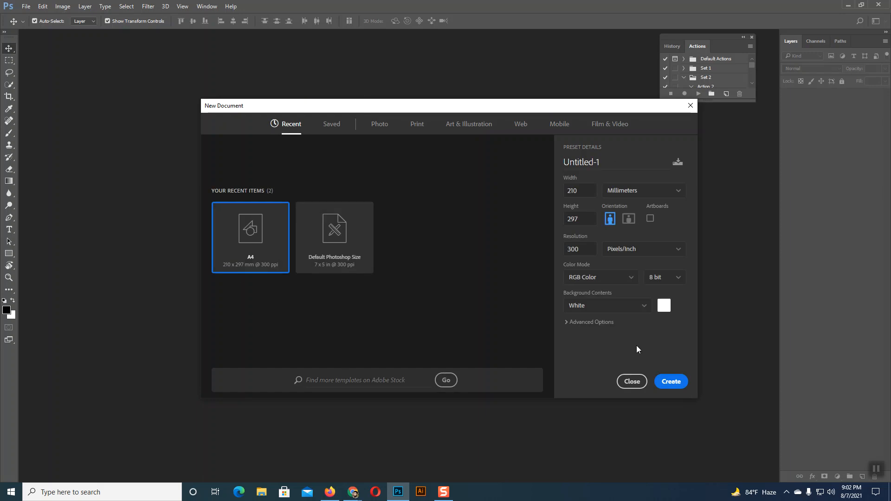
click(632, 382)
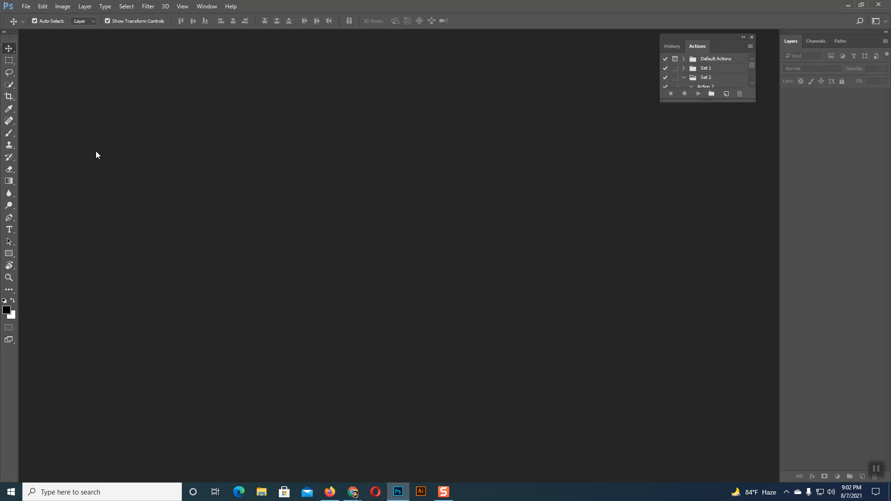
Start a new document and go through the Recent, Saved and Photo preset categories
click(25, 6)
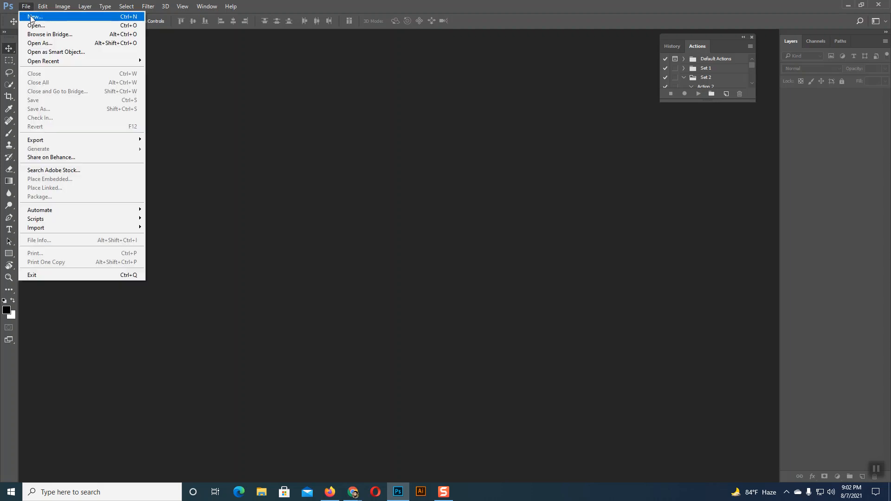
click(40, 17)
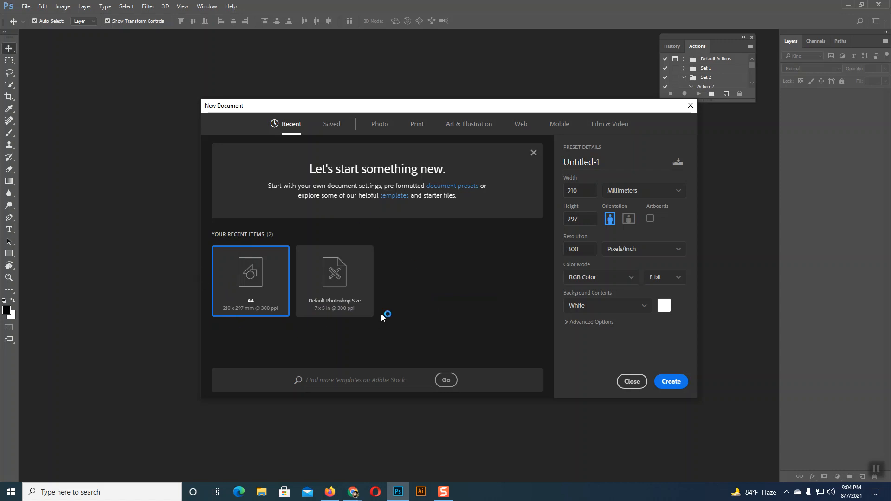
click(330, 124)
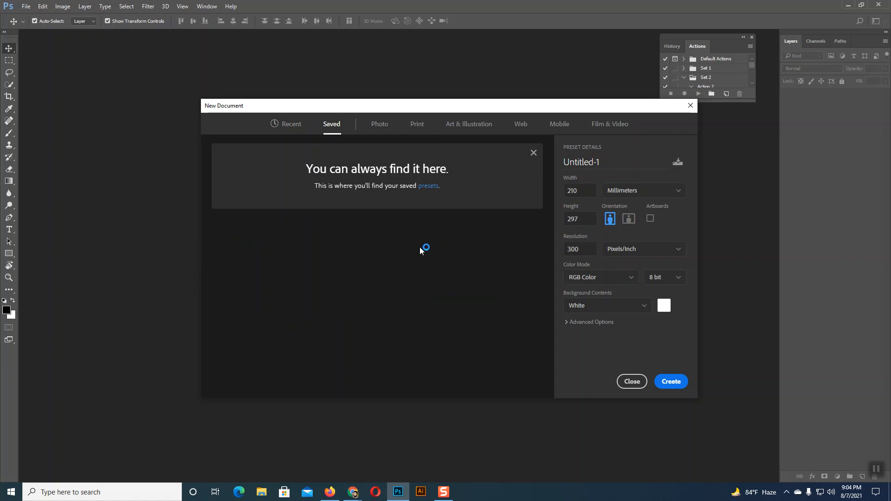
click(293, 126)
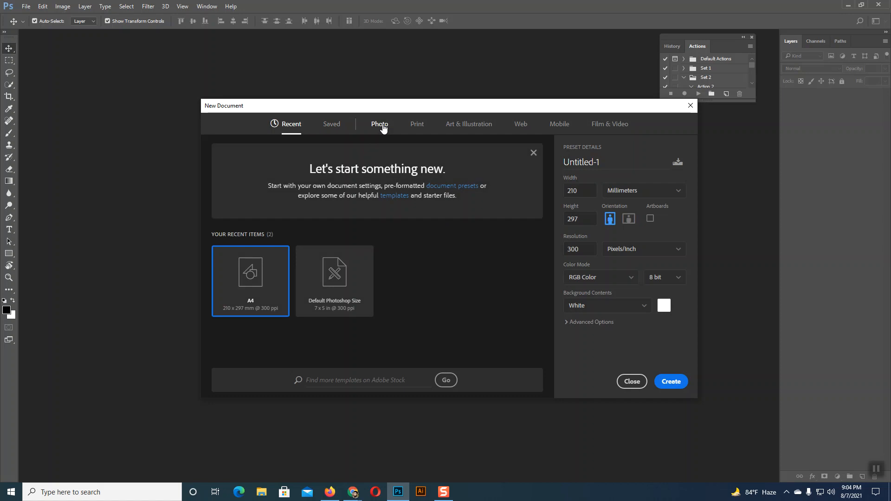
click(384, 129)
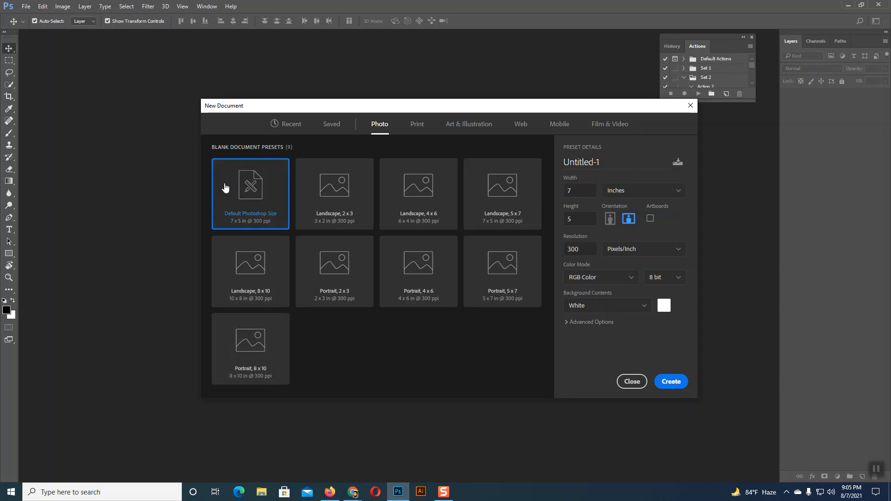
Examine the full range of Print document presets, from Letter and A4 down to C6 and DL
click(417, 126)
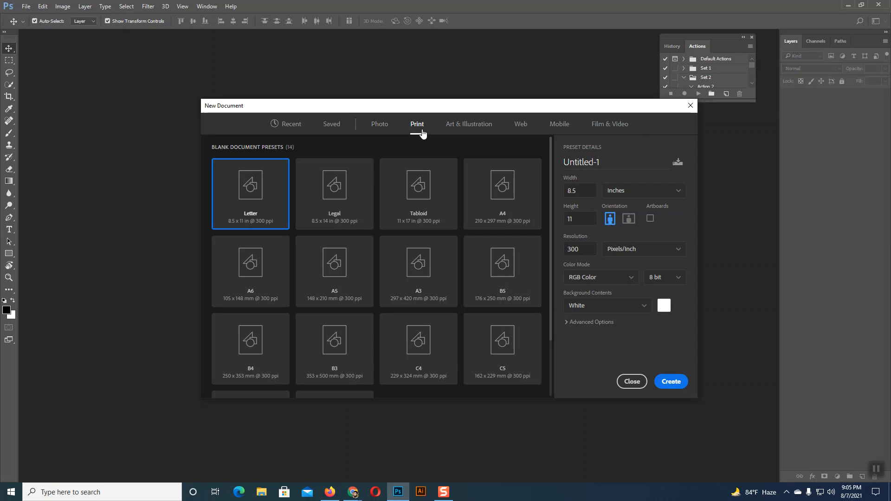
scroll(301, 199, down, 3)
scroll(481, 221, up, 3)
scroll(508, 198, down, 3)
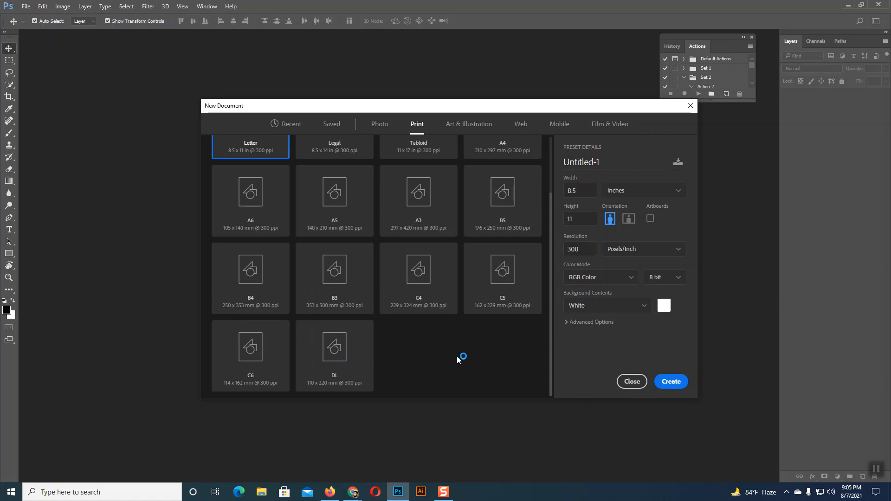
scroll(457, 355, up, 3)
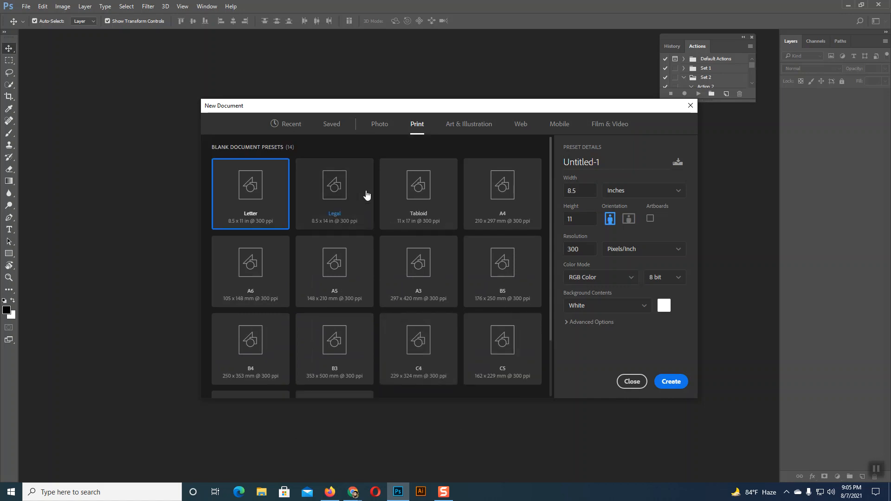
scroll(507, 369, down, 2)
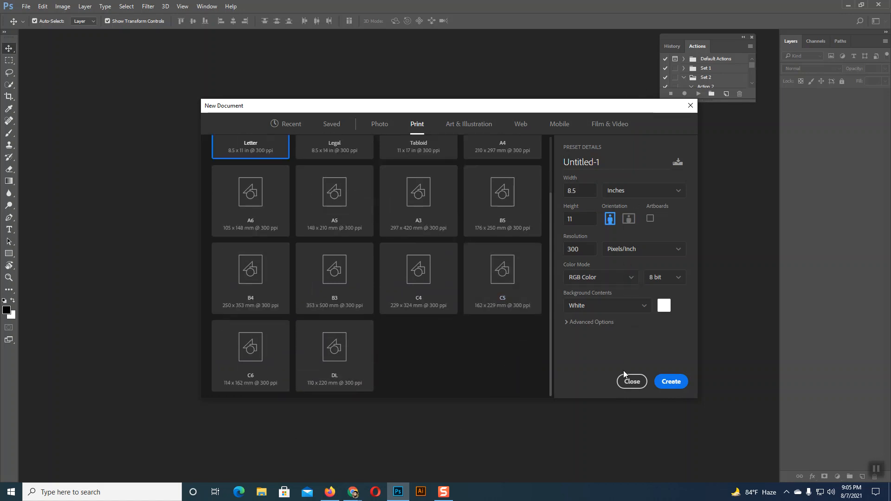
scroll(467, 335, up, 2)
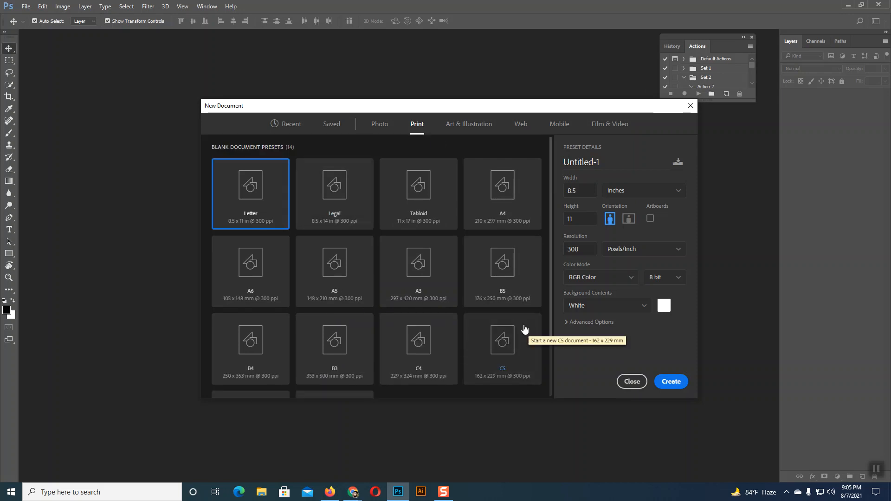
Review the Art & Illustration, Web and Mobile document presets, going through the whole Mobile list
click(463, 124)
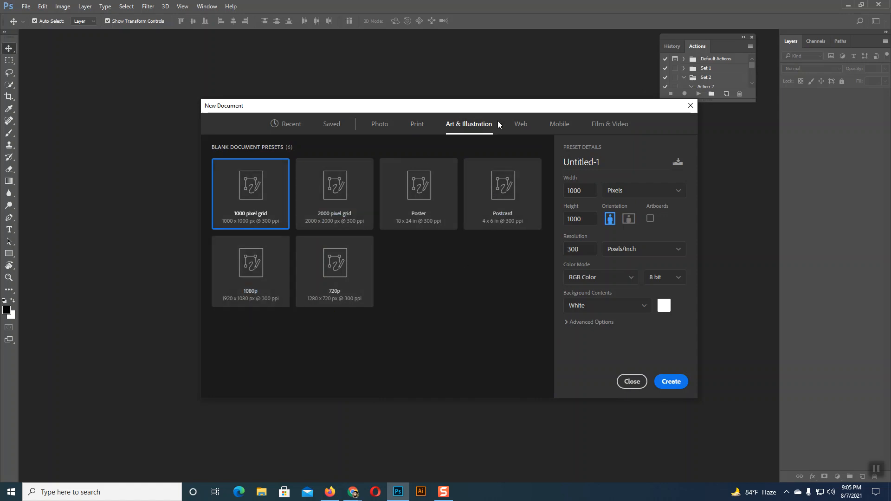
click(420, 125)
click(520, 129)
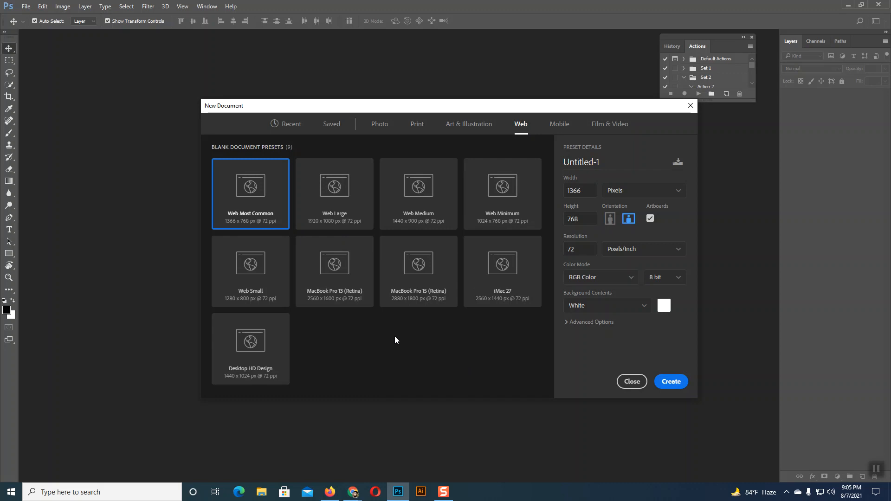
click(558, 131)
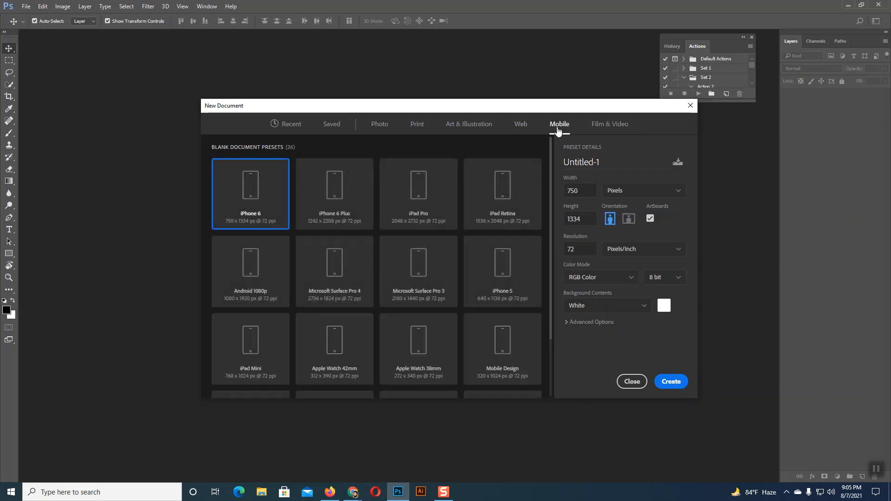
scroll(381, 214, down, 5)
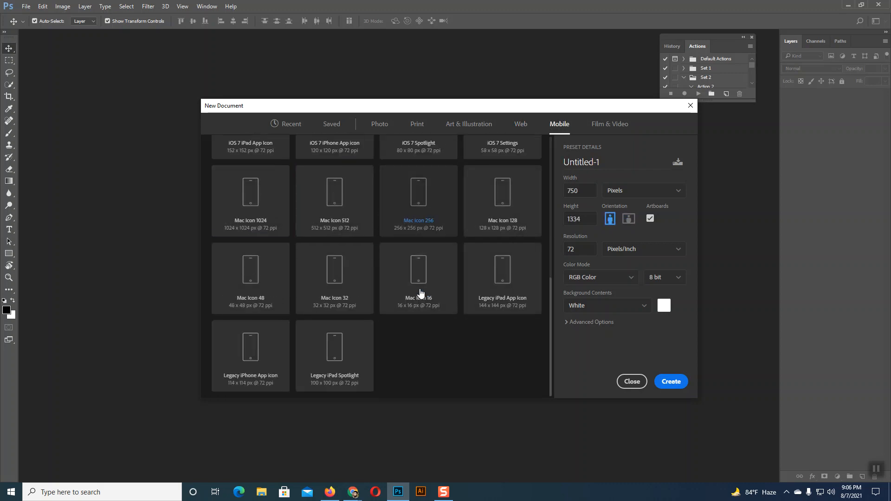
scroll(273, 230, up, 5)
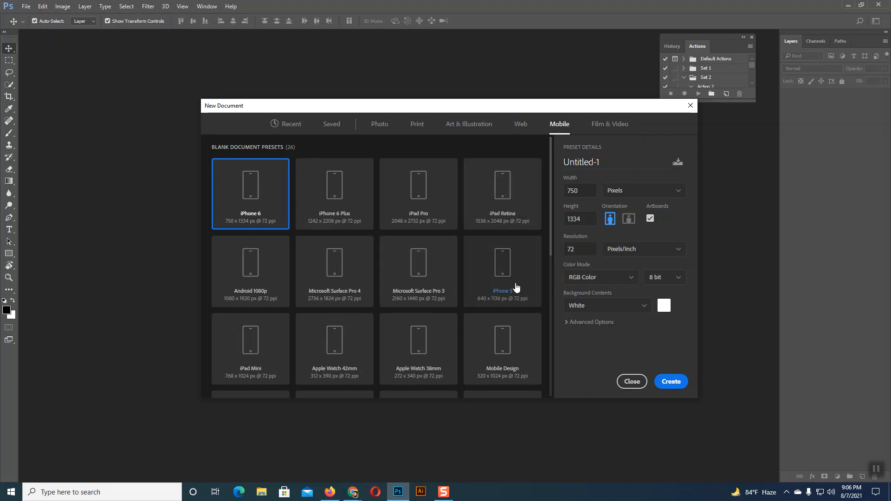
Switch to Chrome, search Google for "Mobile ui" and preview one of the Dribbble image results
key(alt+Tab)
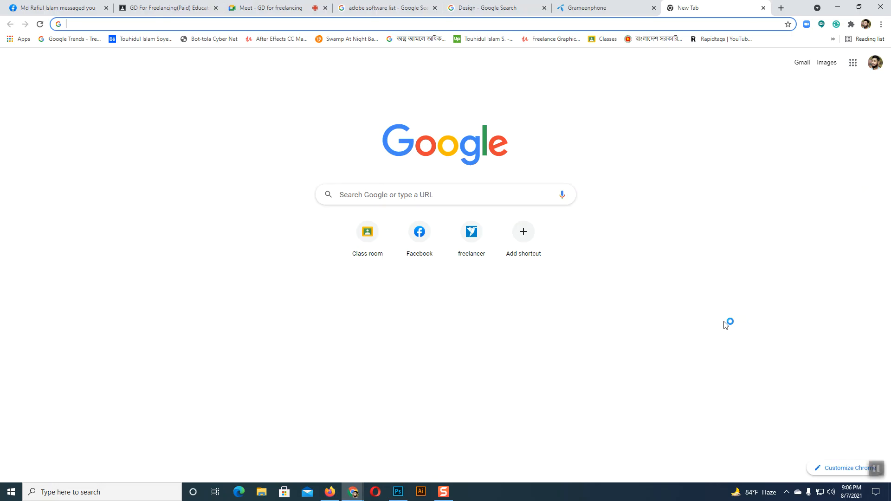
click(376, 189)
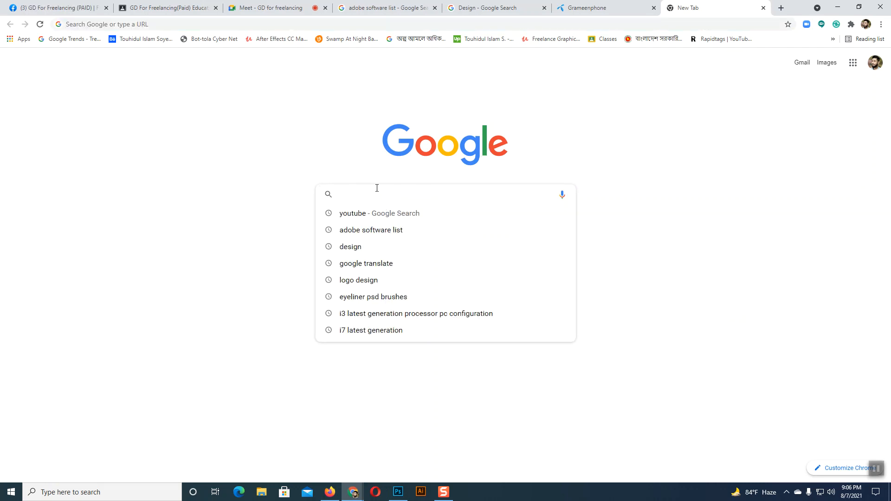
text(Mobil)
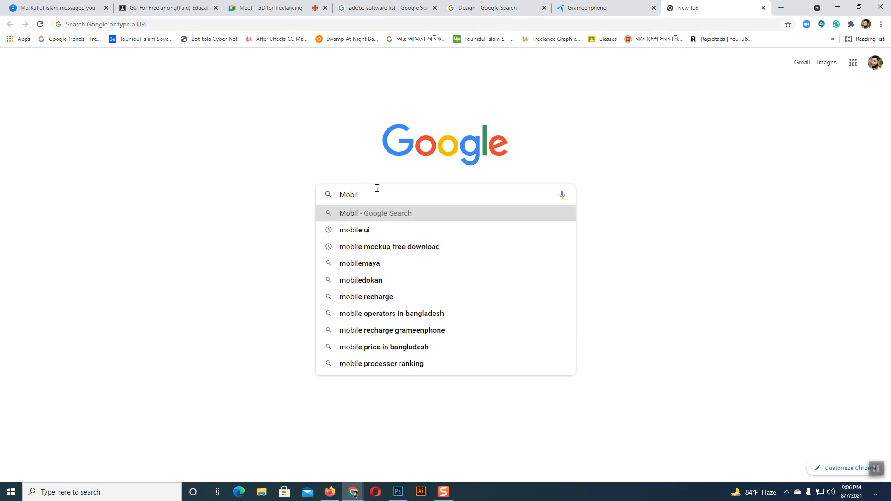
text(e ui)
key(Return)
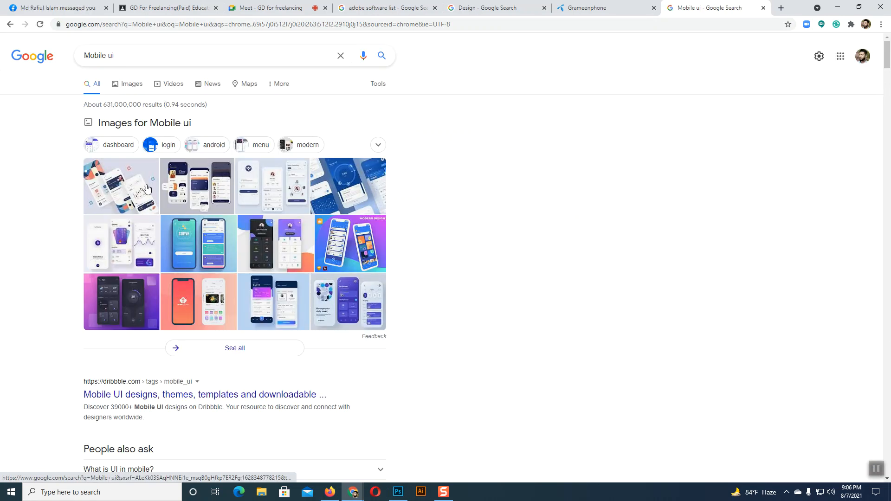
click(263, 198)
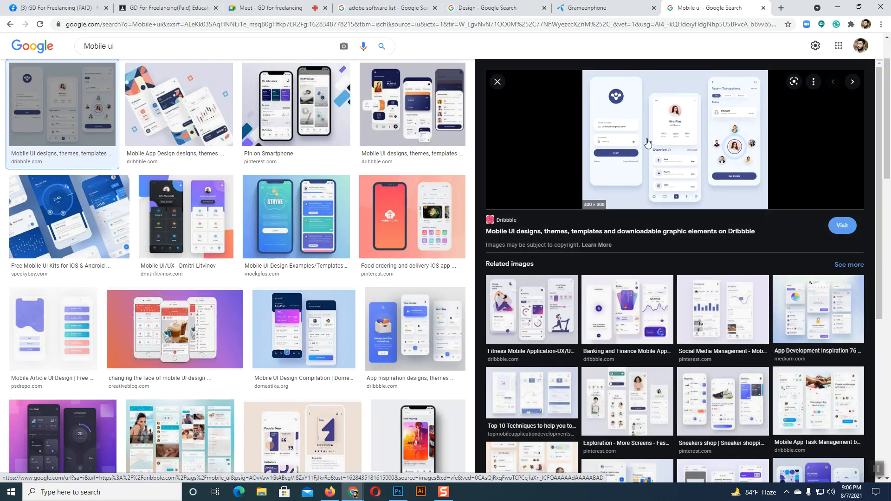
Return to Photoshop and go through the Mobile presets from the iPhone and iPad sizes to the app icons
click(398, 491)
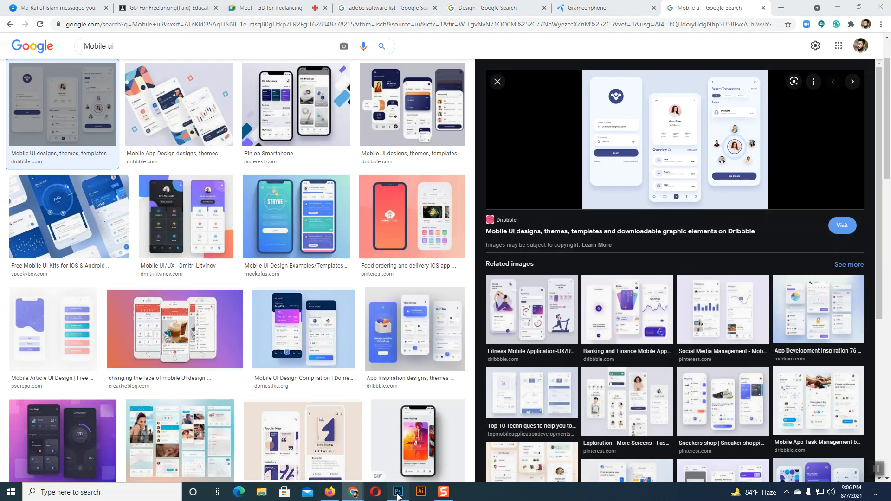
scroll(494, 302, down, 8)
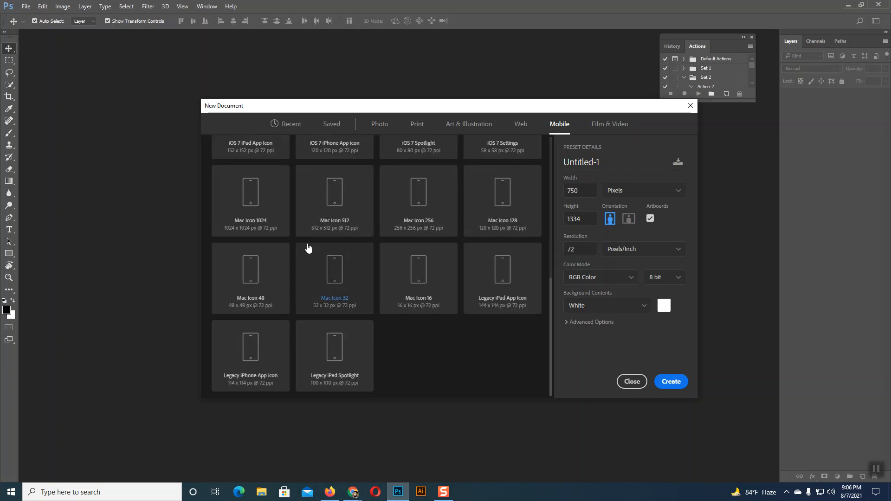
scroll(511, 255, up, 8)
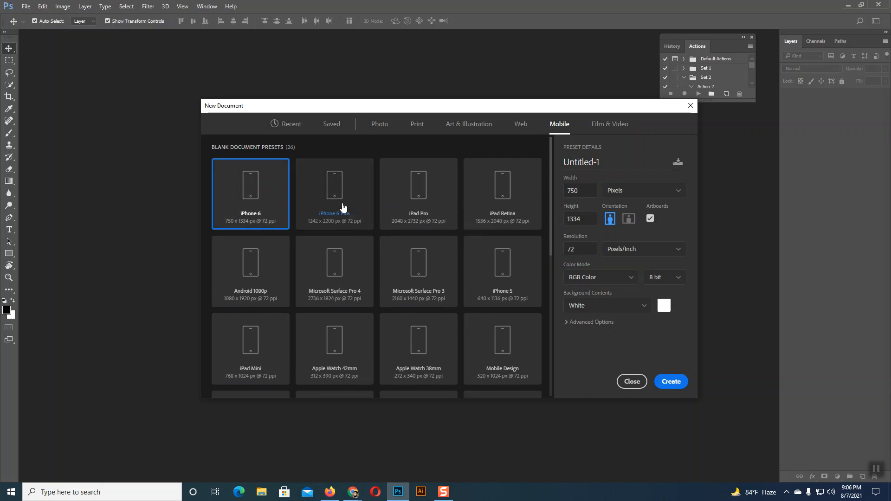
scroll(352, 218, down, 10)
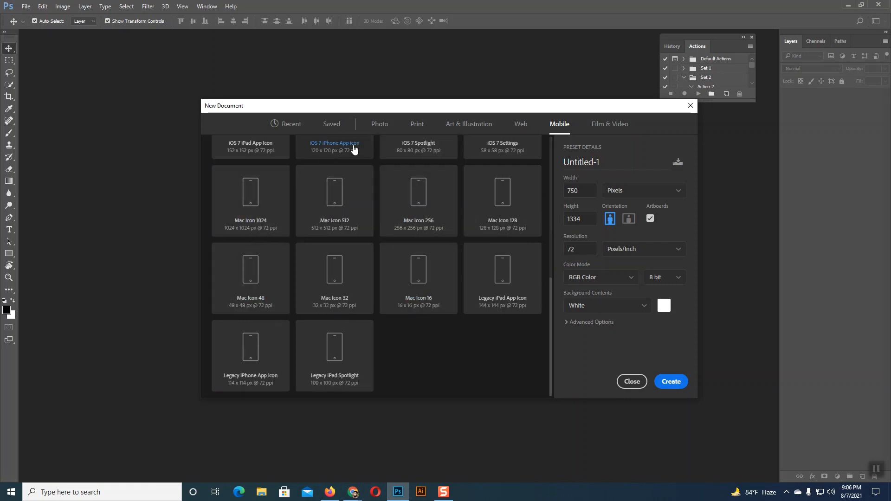
scroll(460, 173, up, 10)
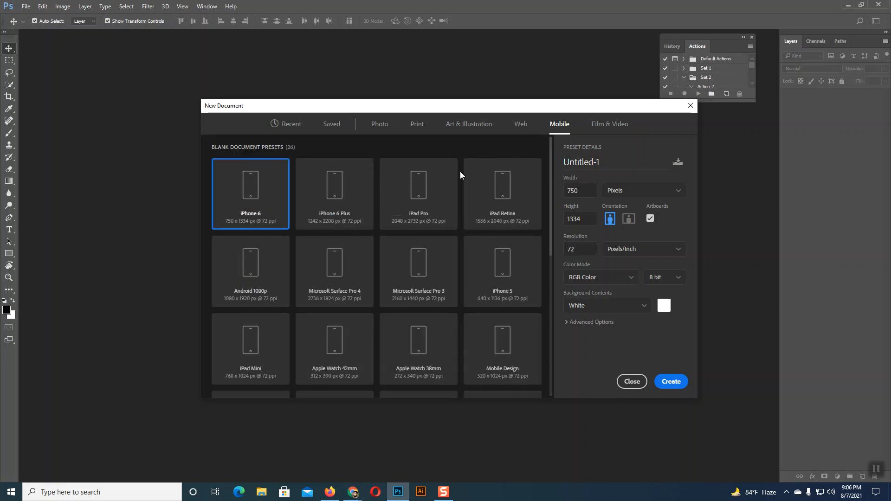
Compare the Film & Video presets with the Mobile presets and look over the Mobile list again
click(609, 124)
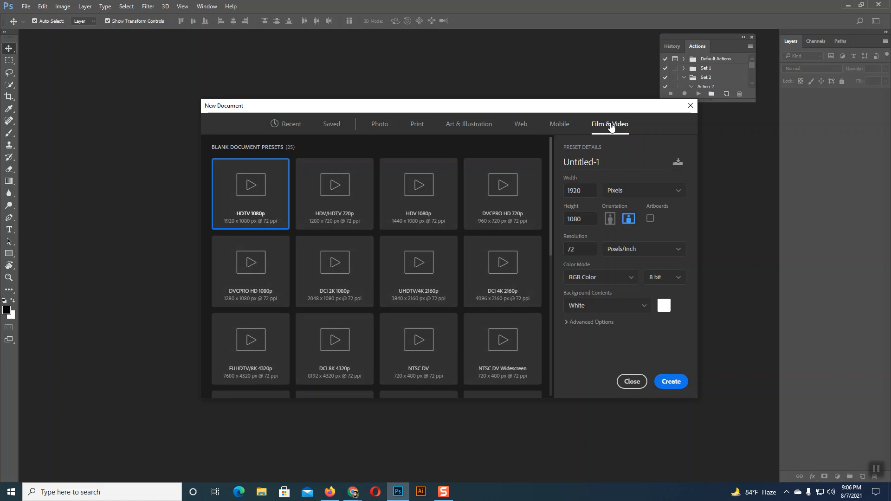
click(559, 124)
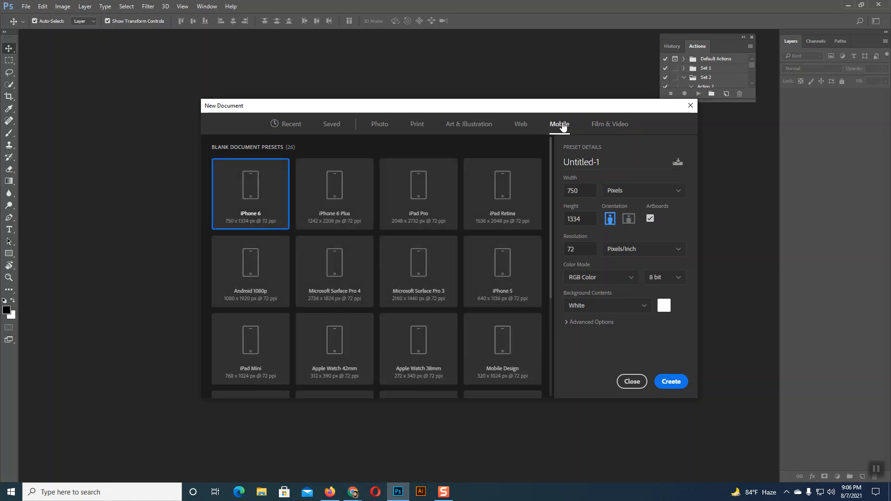
click(604, 126)
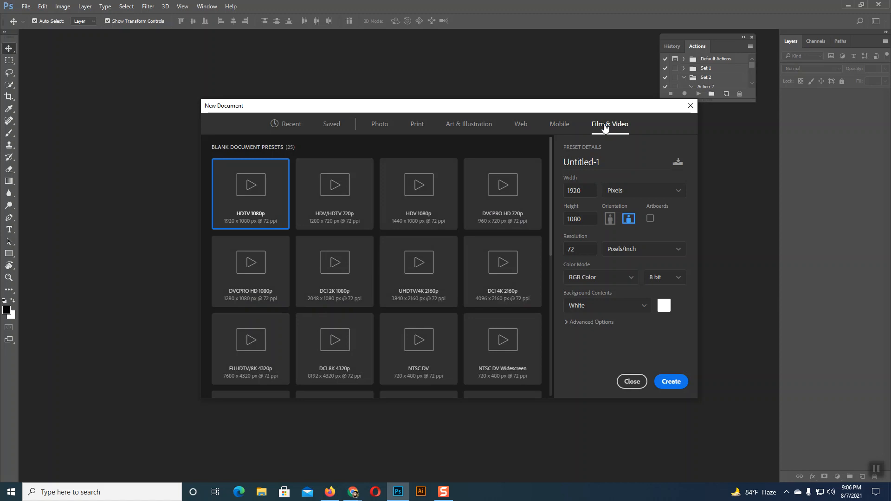
click(558, 127)
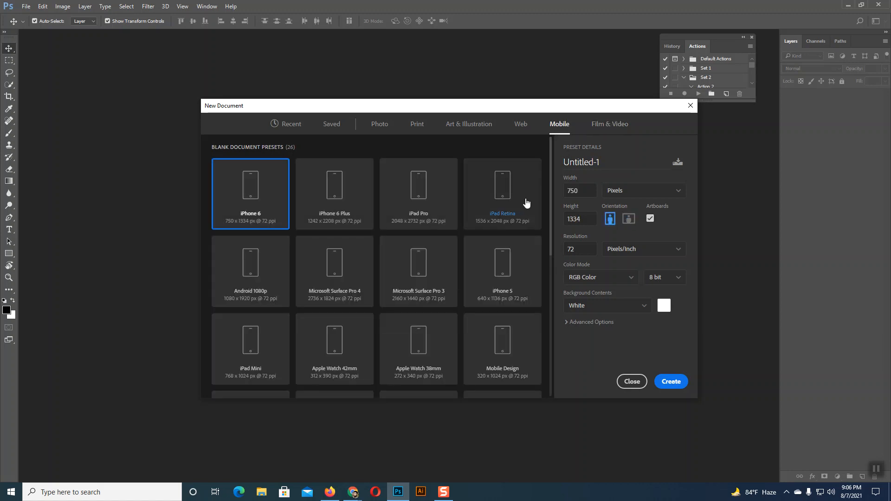
scroll(526, 201, down, 5)
scroll(528, 202, up, 5)
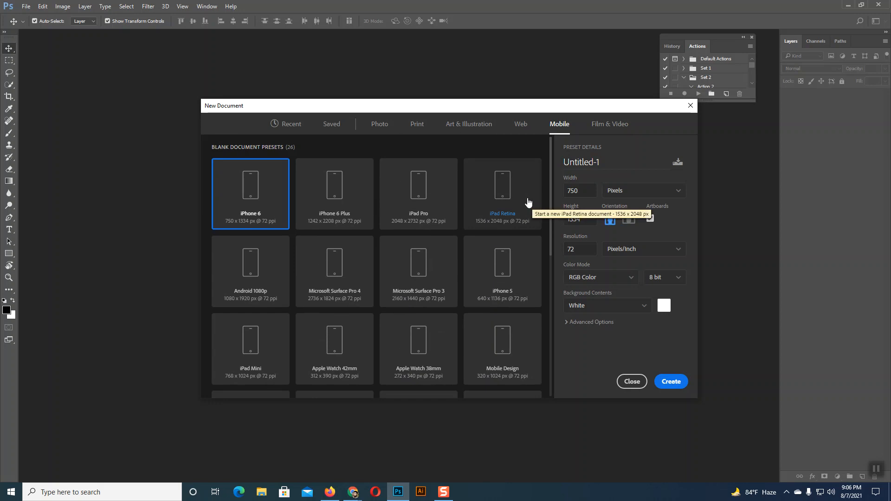
scroll(522, 277, down, 5)
scroll(522, 276, up, 5)
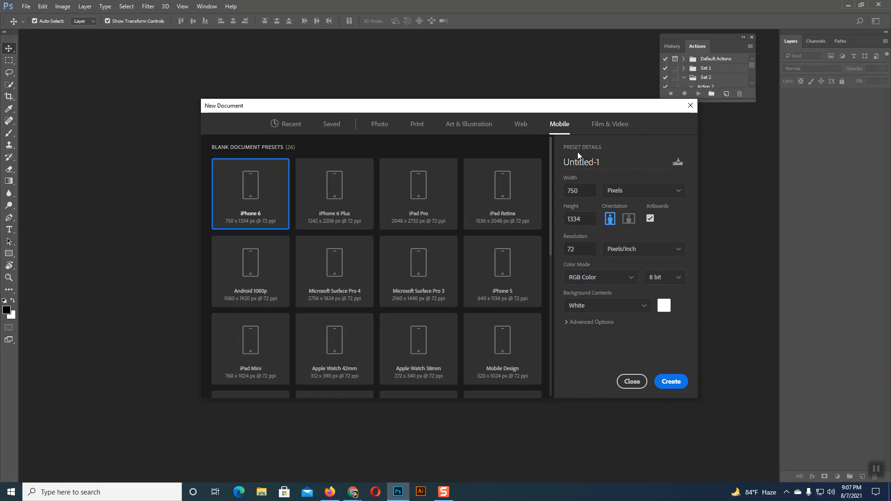
Name the new document Class-01
drag(565, 161, 594, 162)
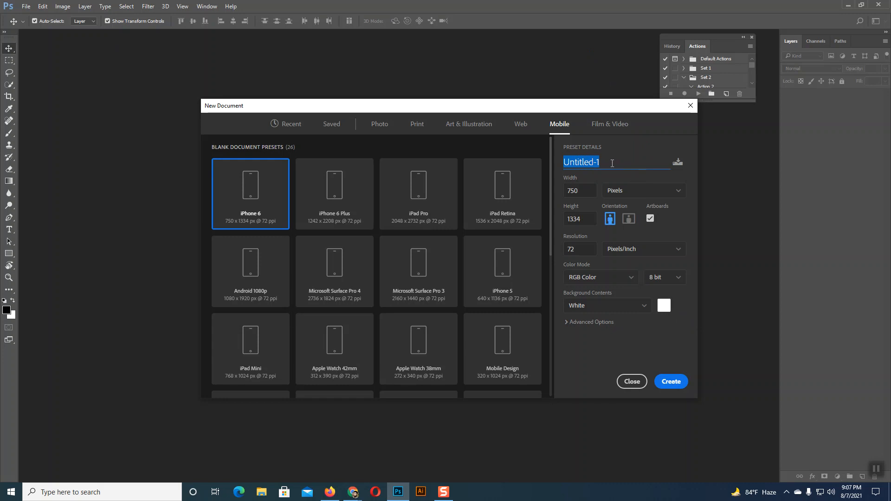
text(Class-01)
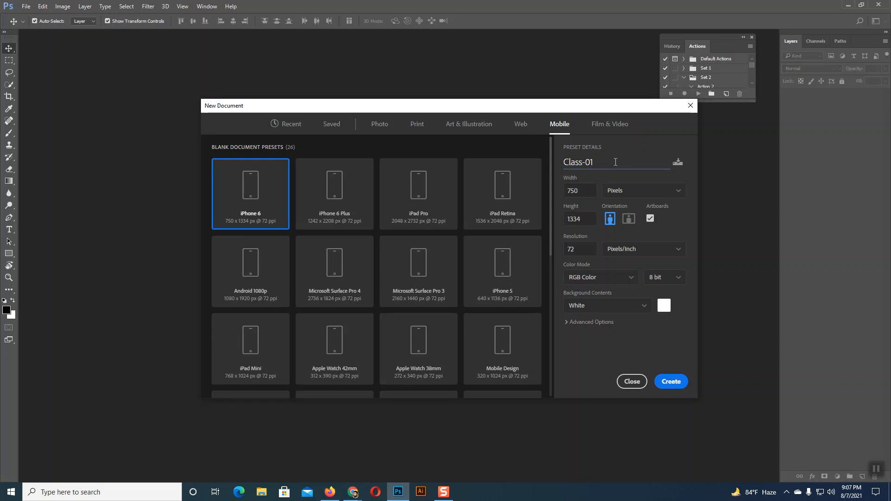
drag(562, 163, 596, 163)
click(621, 161)
Change the new document to the Web presets, keeping Web Most Common, and point out its width and height values
key(Tab)
click(582, 220)
text(5)
click(520, 124)
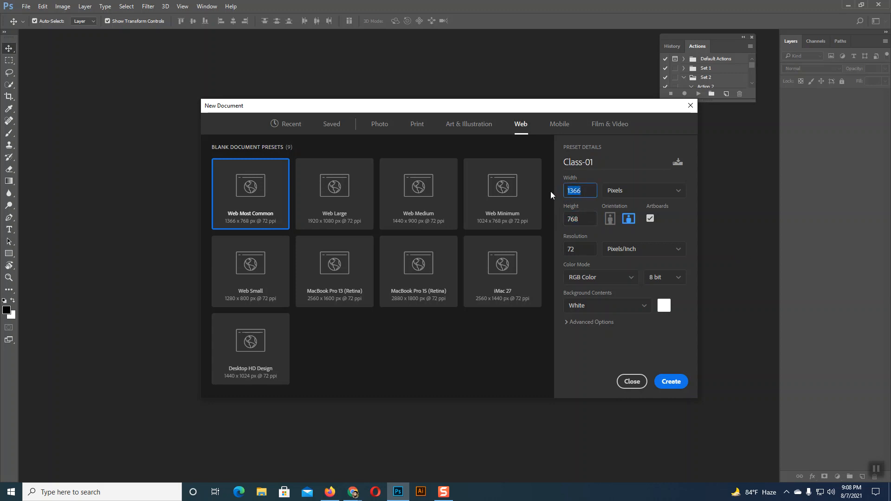
click(596, 219)
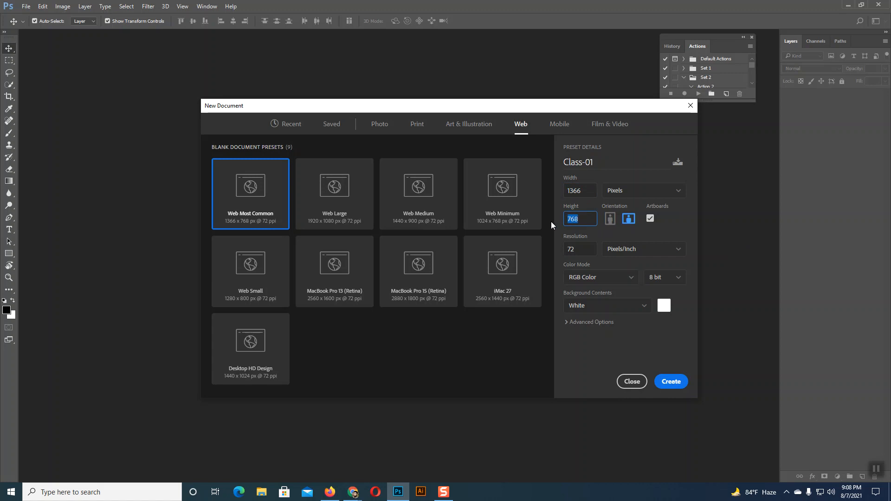
Show the document's size units by switching the width from pixels through inches, centimeters and millimeters and back to inches
click(588, 188)
click(641, 192)
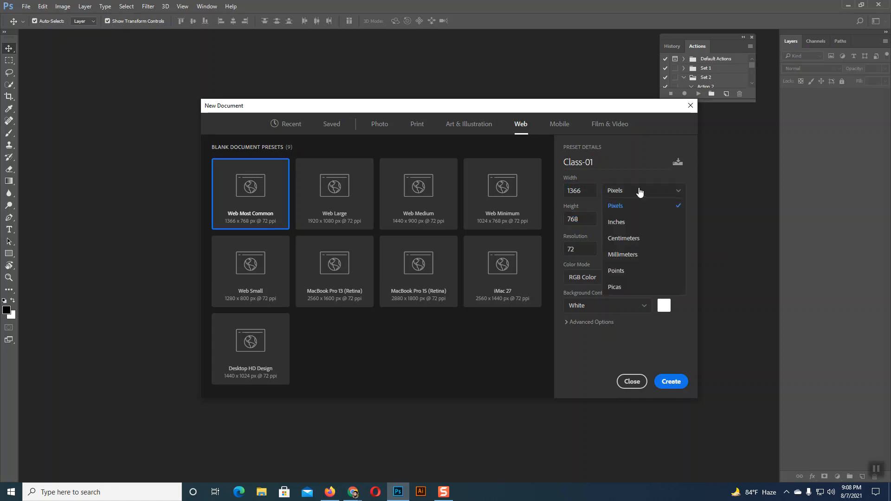
click(639, 191)
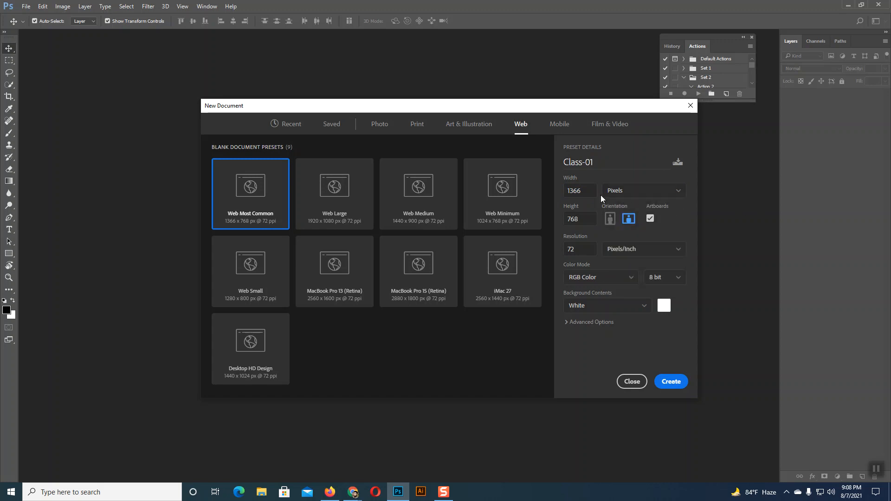
click(632, 195)
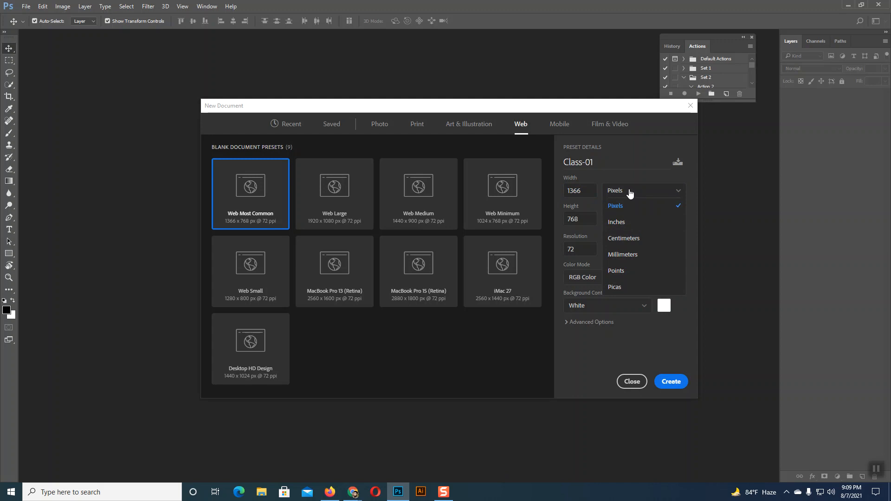
click(631, 222)
click(631, 194)
click(626, 238)
click(622, 194)
click(627, 255)
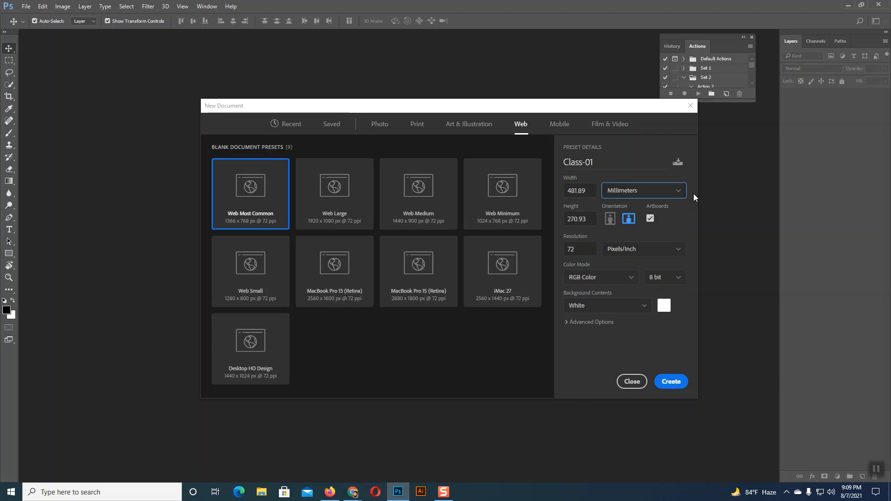
click(631, 194)
click(632, 223)
drag(597, 194, 559, 194)
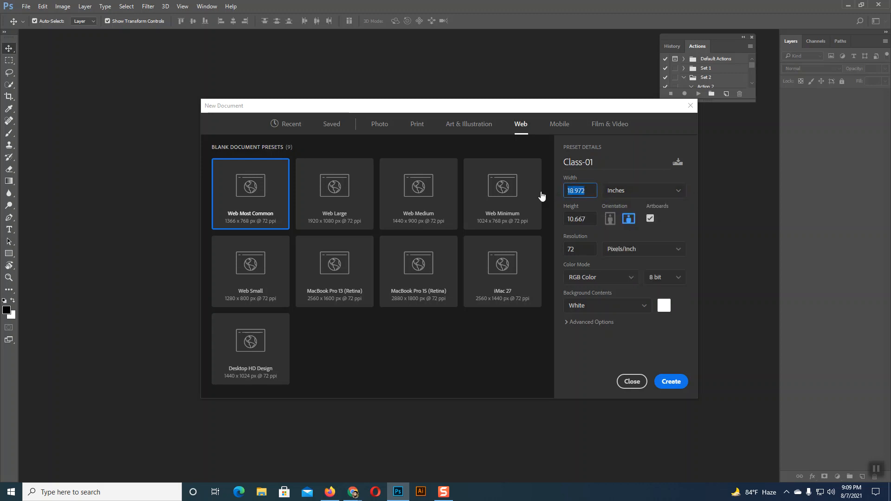
Set the new document's units to pixels, with a width of 100 and a height of 200
click(636, 195)
click(636, 206)
drag(594, 193, 543, 196)
text(100)
key(Tab)
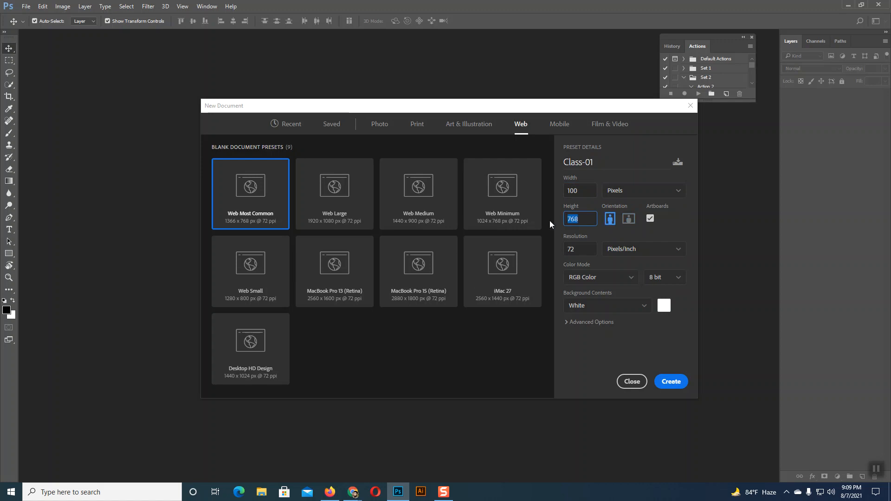
text(200)
Convert the custom document size to inches and return it to pixels
click(660, 196)
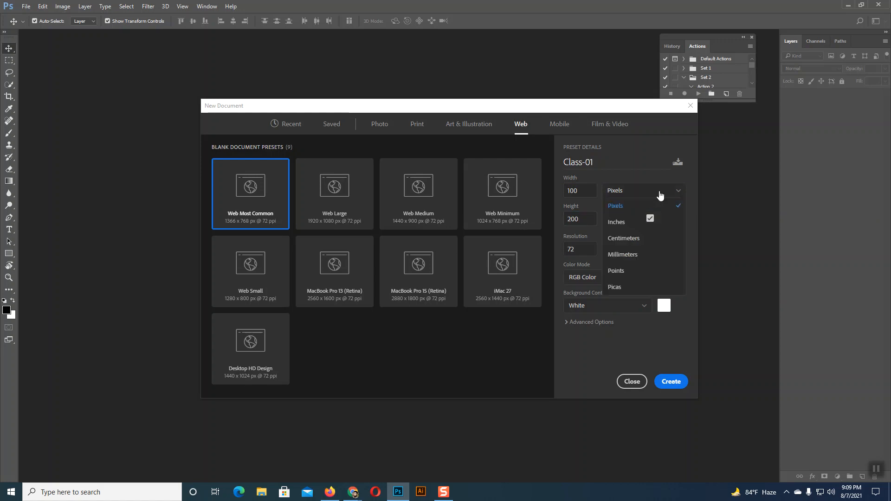
click(642, 222)
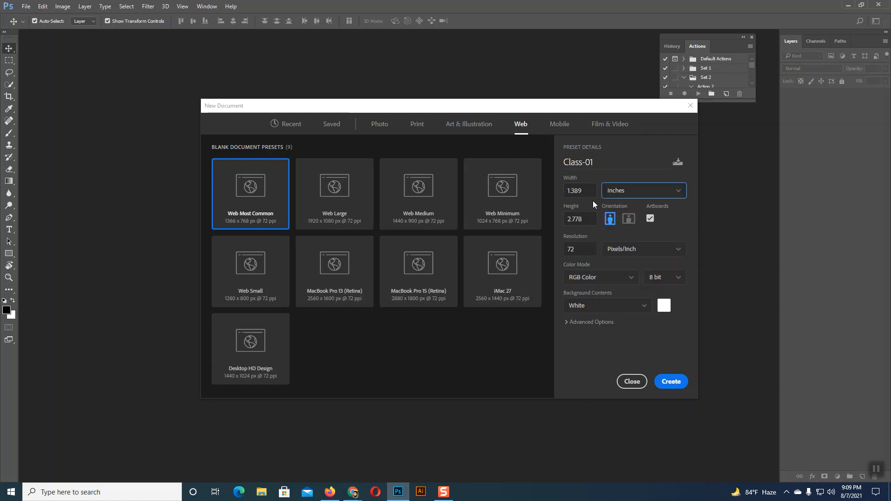
click(642, 192)
click(630, 209)
Compare the resolution of the Web presets with the Print presets, returning to Web Most Common
drag(582, 250, 571, 249)
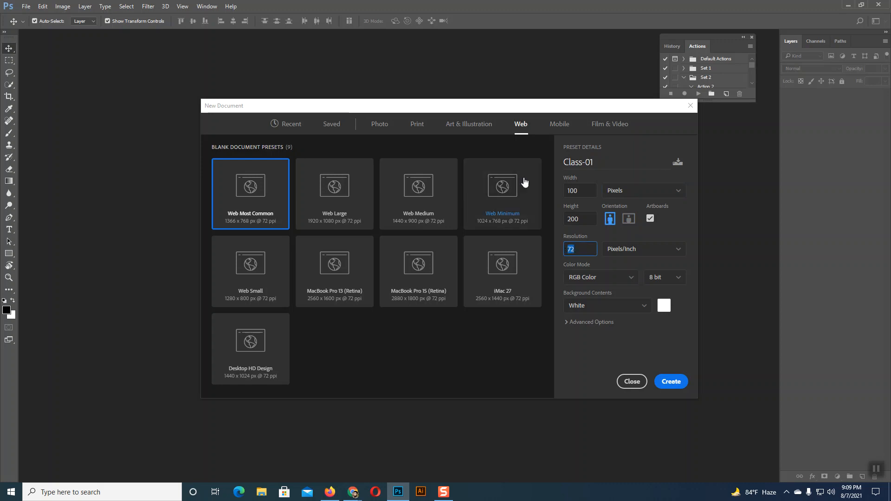
click(582, 251)
click(416, 124)
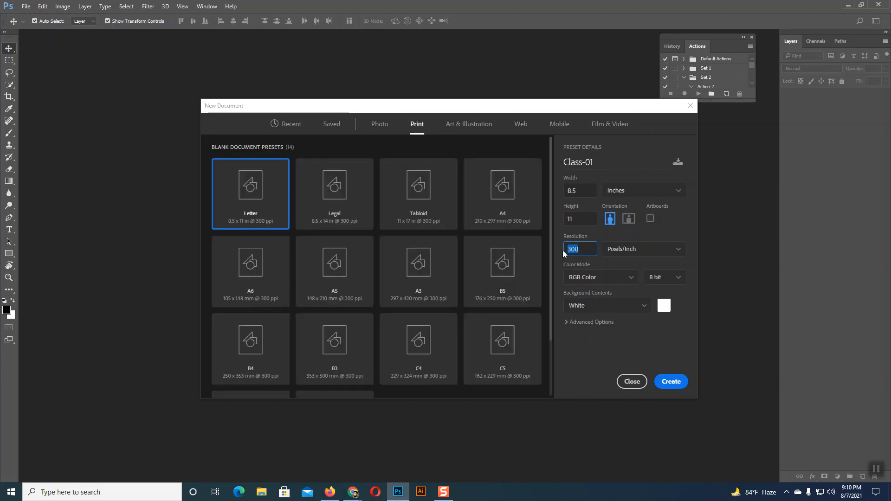
click(588, 251)
click(520, 124)
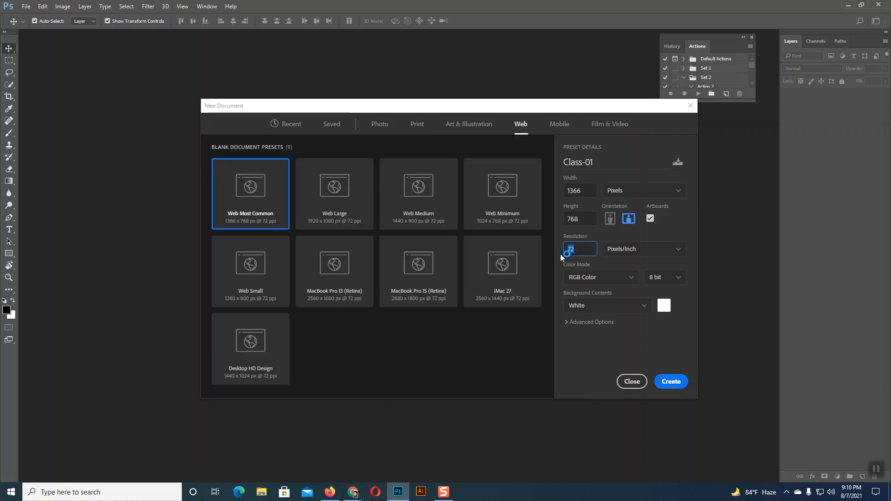
click(689, 225)
click(565, 250)
Point out the resolution of the Print Letter preset and of Web Most Common once more
click(417, 127)
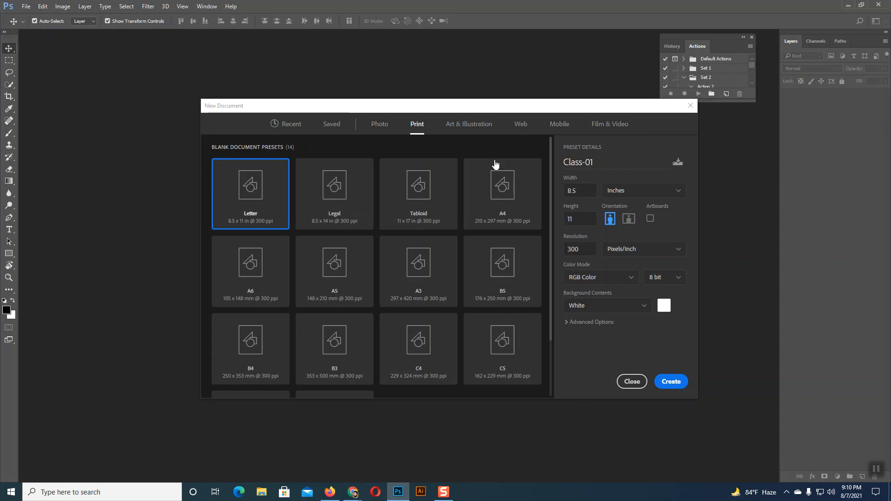
click(572, 247)
click(588, 254)
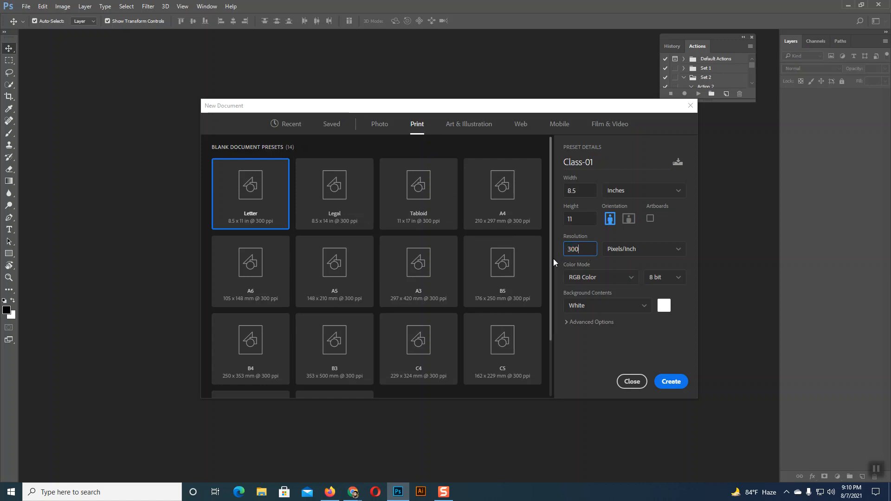
drag(584, 251, 555, 253)
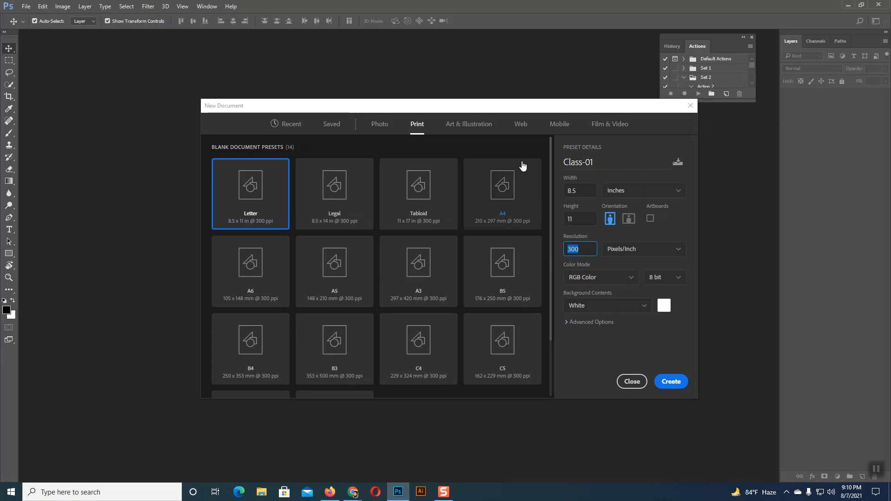
click(519, 124)
click(576, 251)
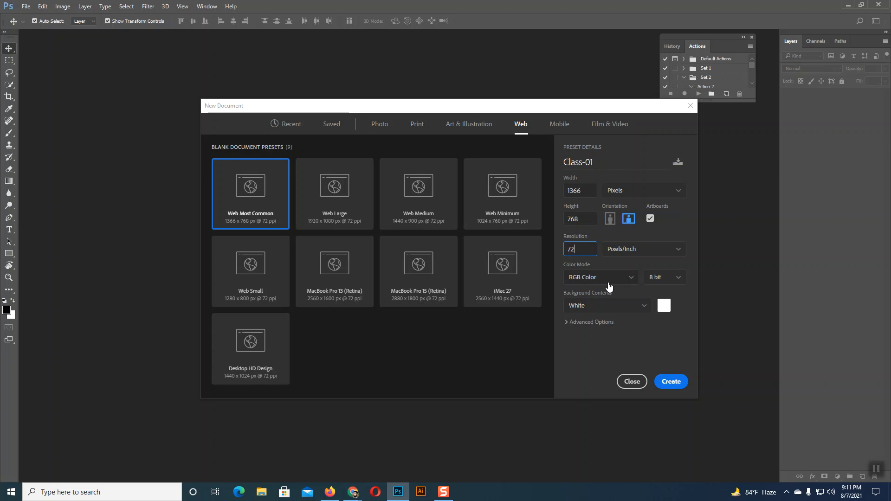
click(524, 133)
click(565, 252)
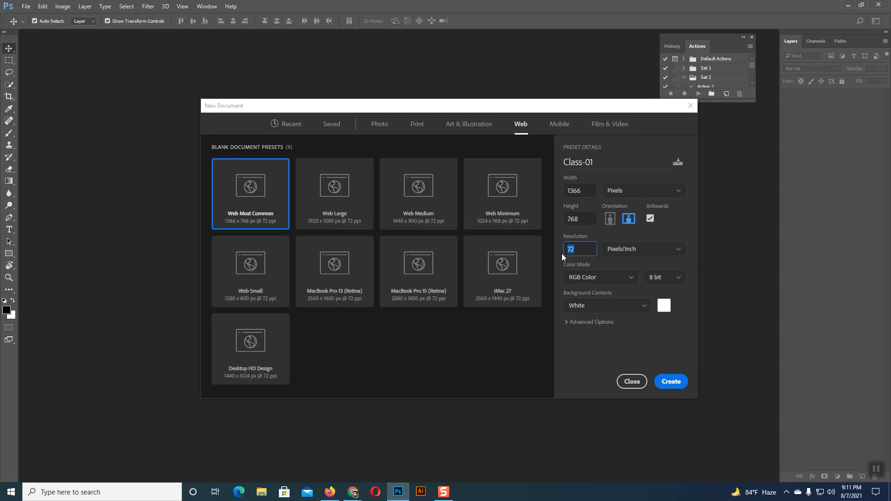
Check which color modes are offered for the Web Most Common preset
click(616, 284)
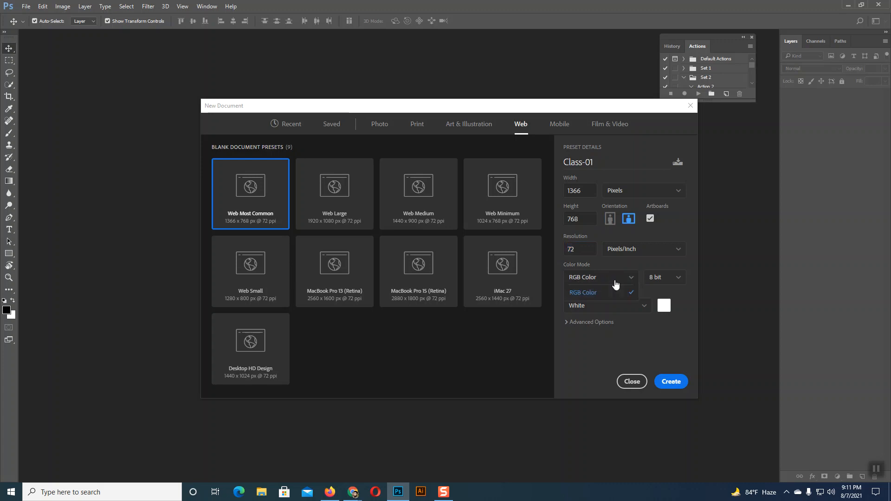
click(606, 281)
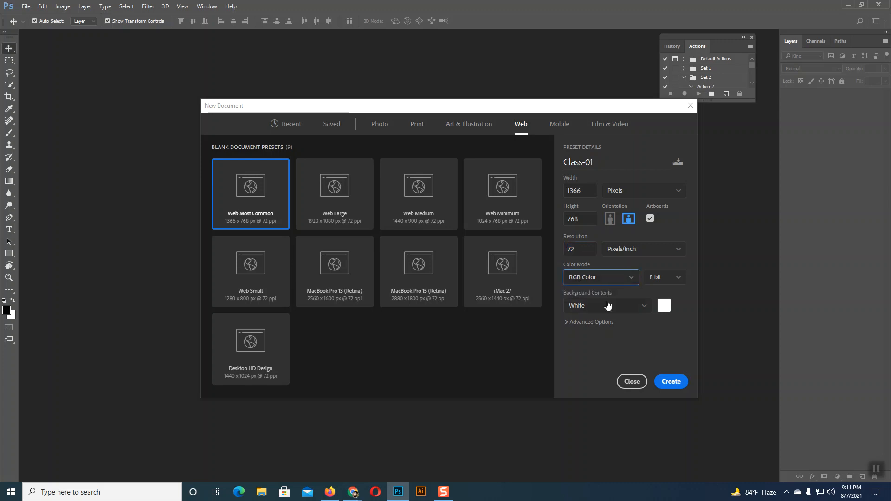
click(610, 283)
click(609, 278)
Change to the Print presets, point out the resolution and set the color mode to CMYK Color
click(416, 123)
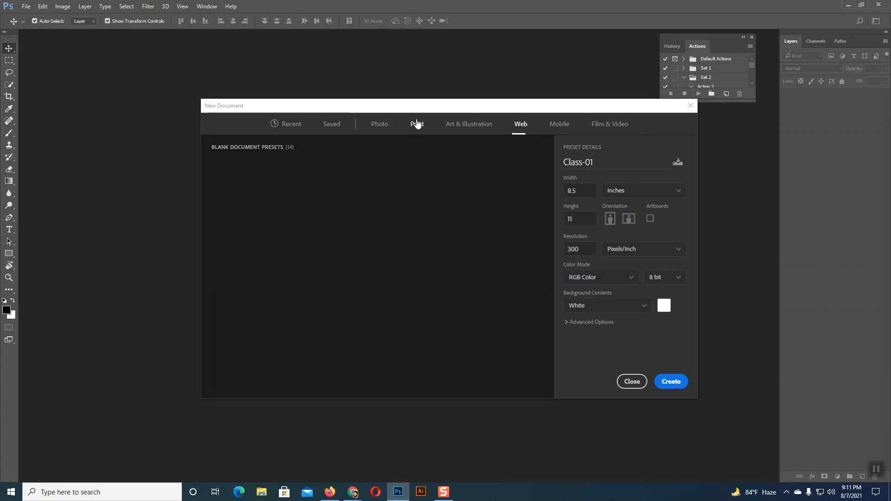
click(562, 250)
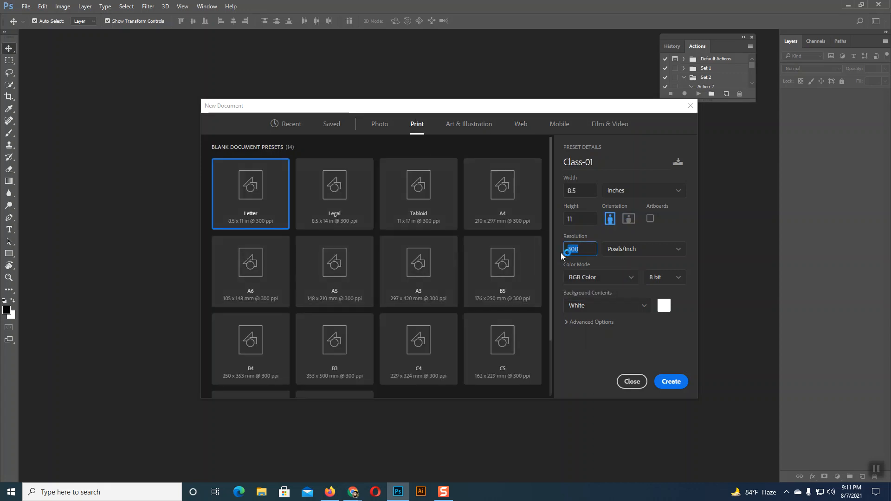
click(609, 278)
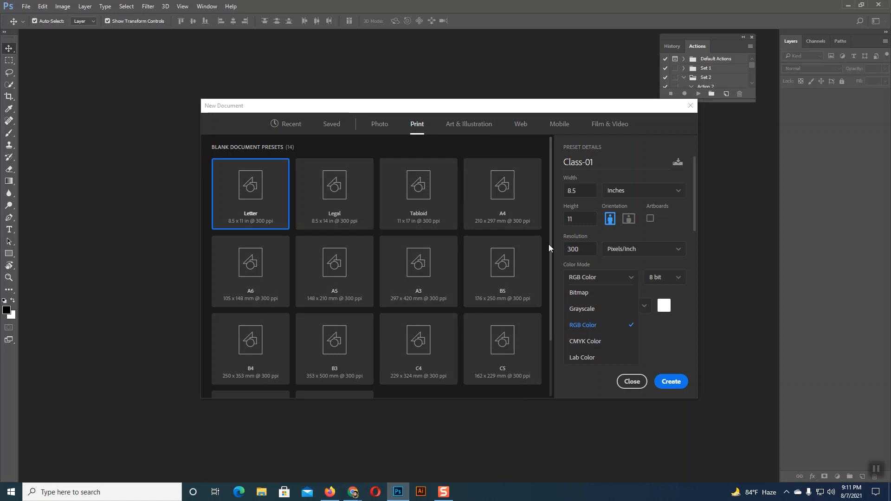
click(584, 345)
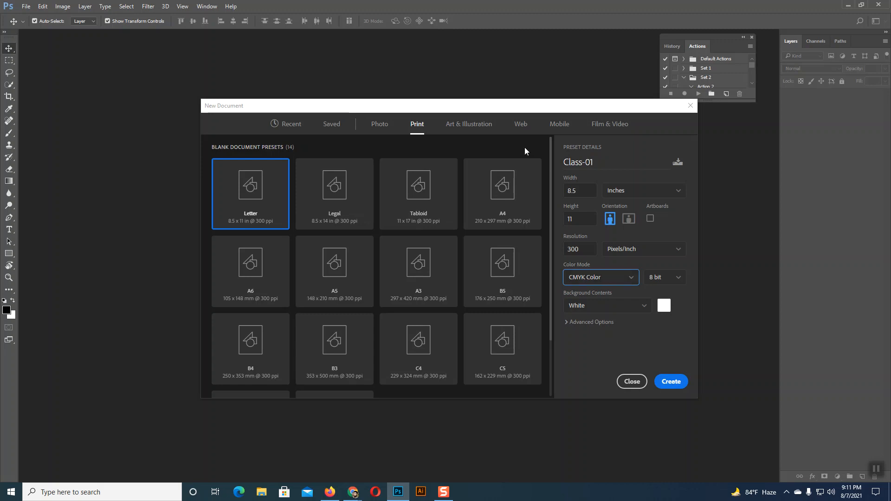
Revisit the Web preset's resolution, and set the Print Letter preset's color mode to CMYK Color again
click(519, 127)
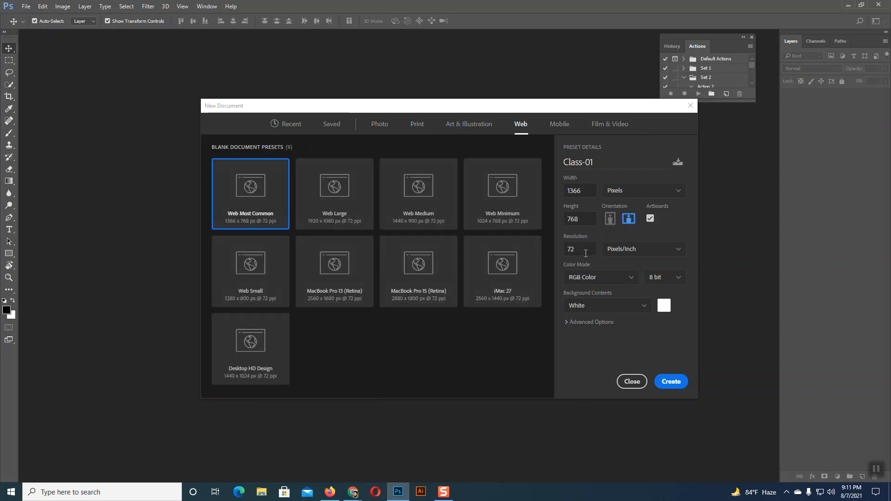
click(576, 251)
double_click(577, 251)
click(417, 124)
click(613, 282)
click(605, 341)
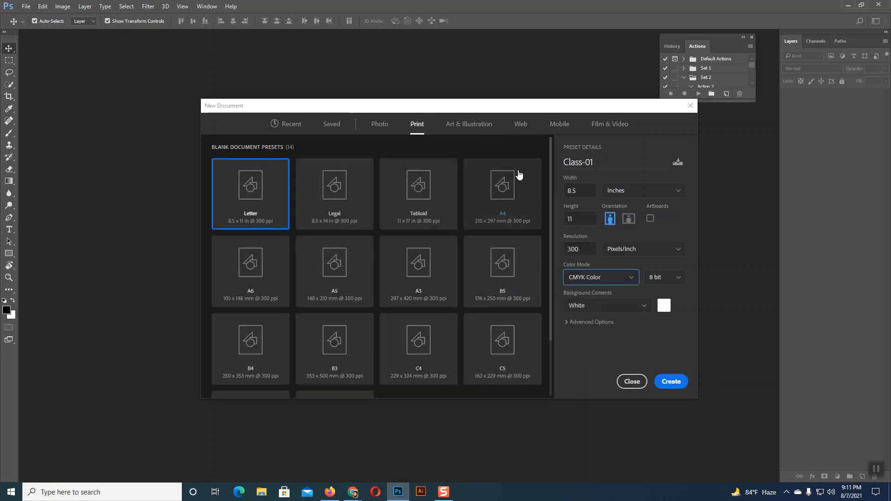
Return to the Web presets and view the background color picker, cancelling without choosing a color
click(520, 124)
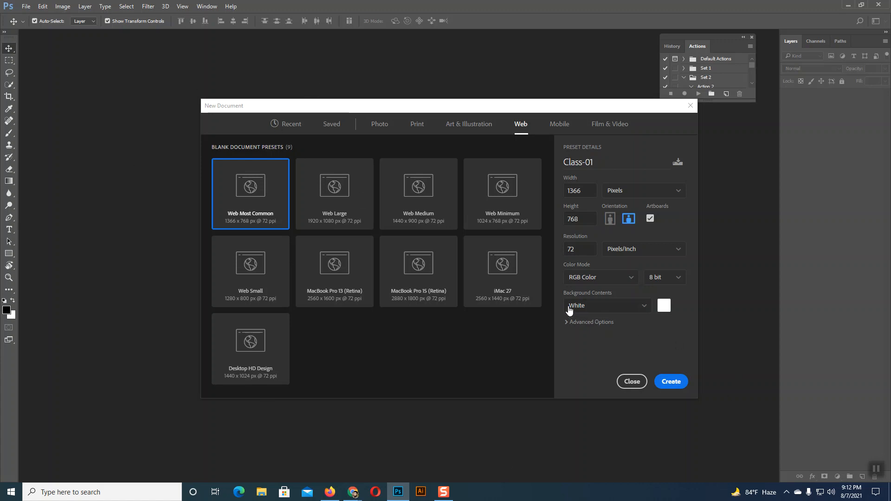
click(664, 306)
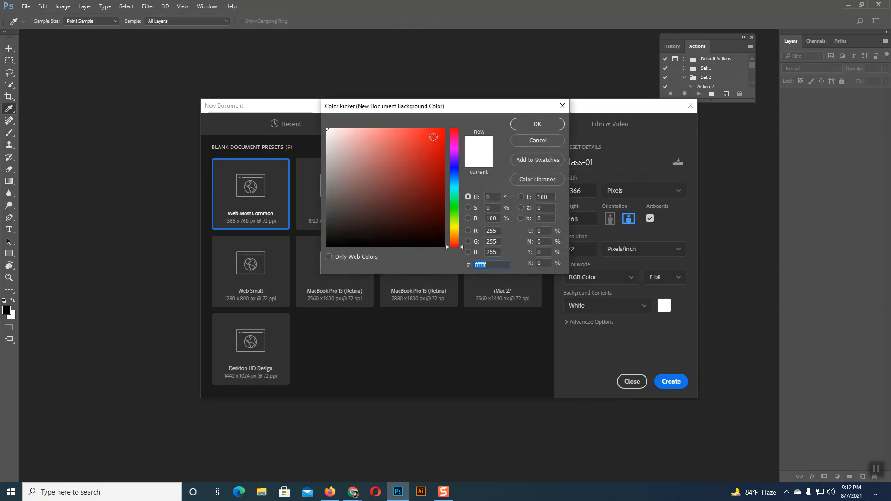
click(534, 142)
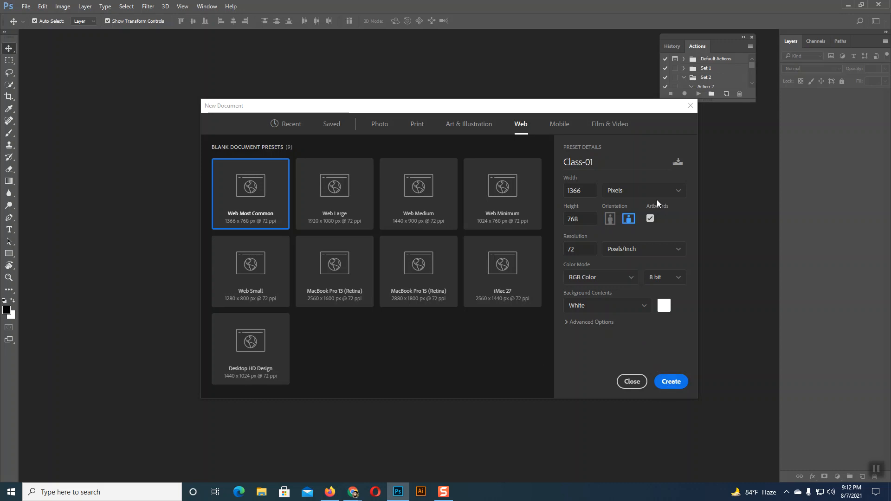
Create the Class-01 document from the Print Letter preset, 8.5 x 11 inches at 300 pixels/inch in RGB Color
click(412, 124)
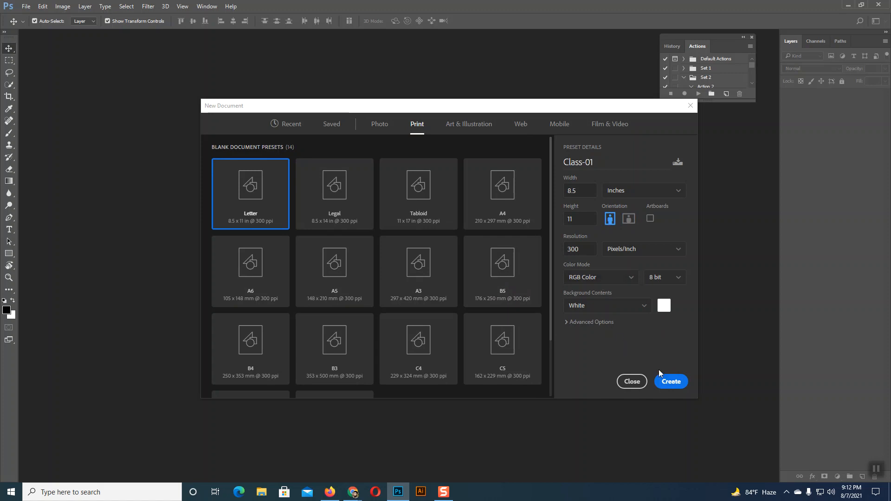
click(671, 381)
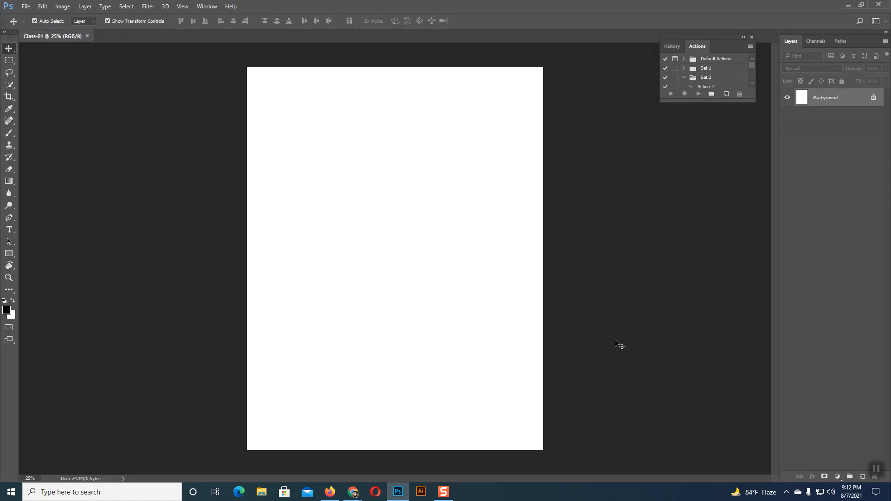
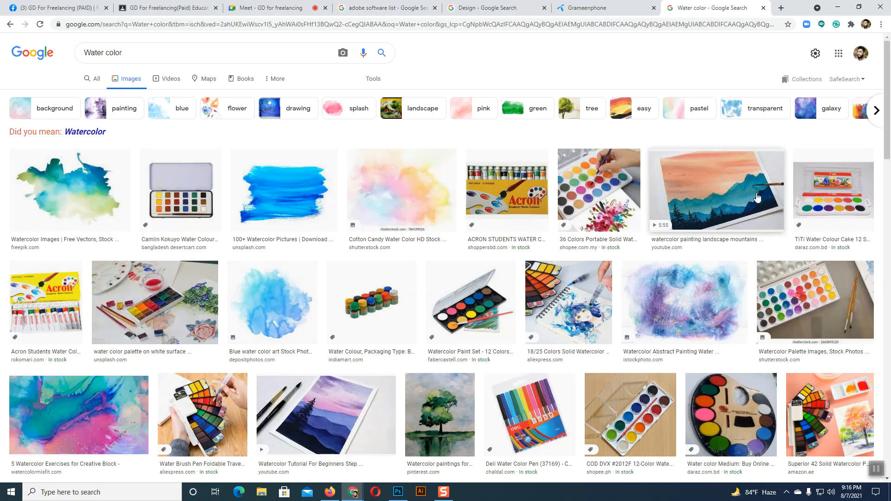
Preview the Freepik watercolor splash in the browser's Water color image results and look through its related images
click(70, 206)
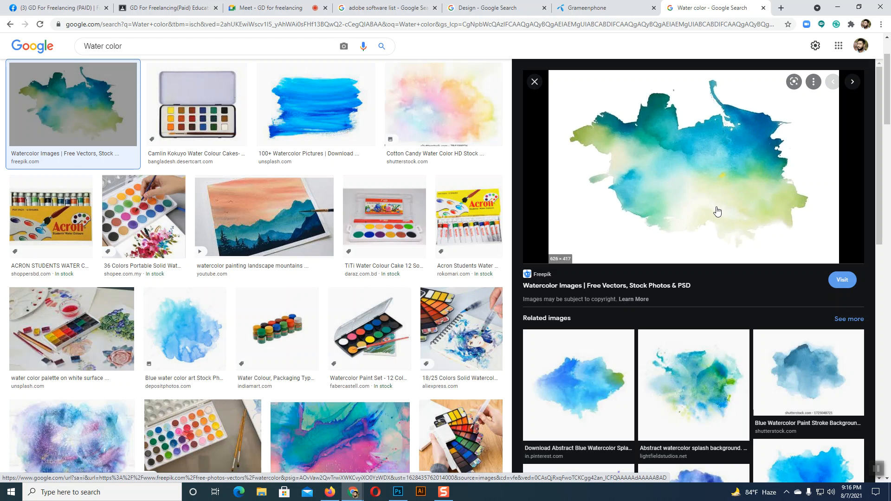
scroll(717, 211, down, 1)
scroll(722, 201, up, 1)
scroll(689, 239, down, 5)
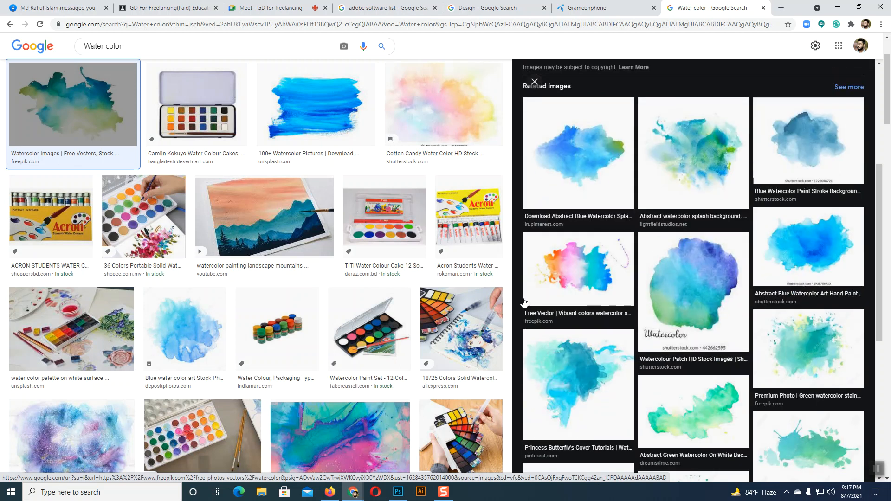
scroll(447, 308, down, 6)
scroll(447, 308, up, 8)
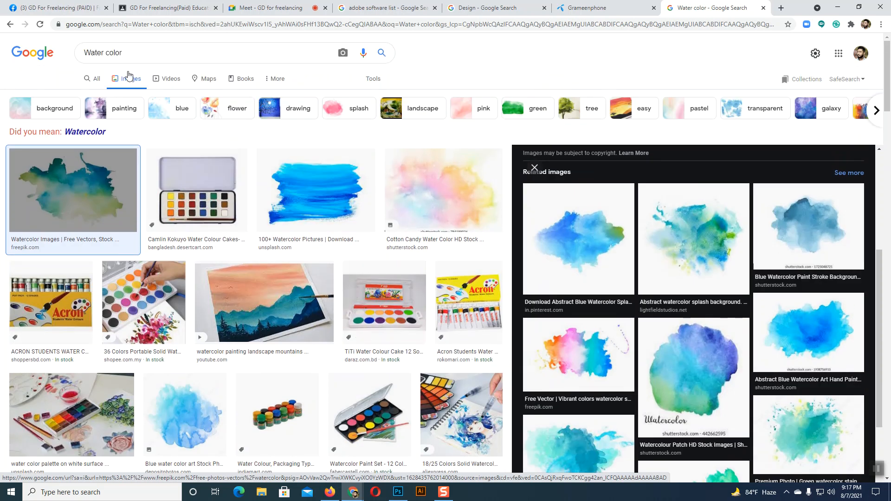
Search Google Images for "solid color" and browse the flat color backgrounds in the results
drag(103, 53, 65, 52)
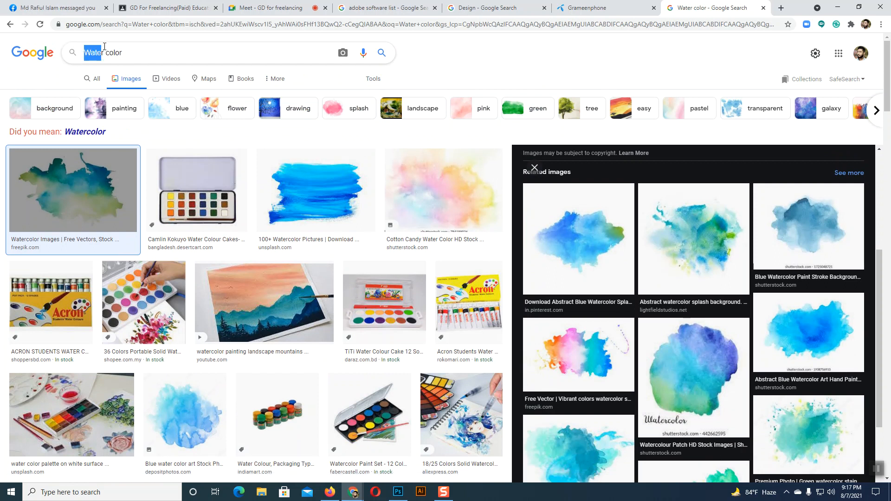
text(Soli)
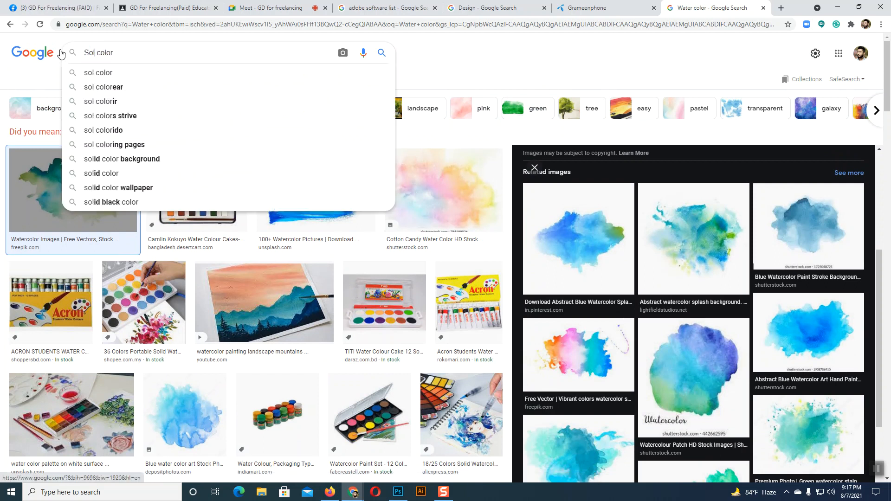
text(d)
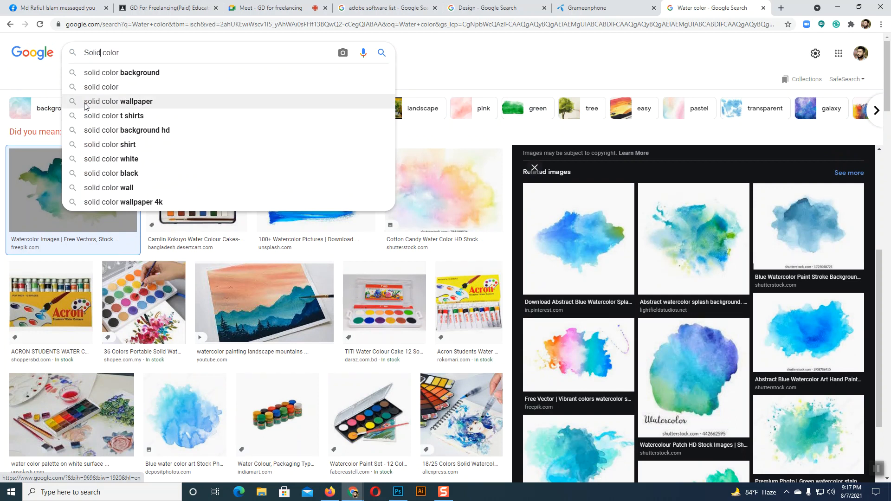
click(104, 88)
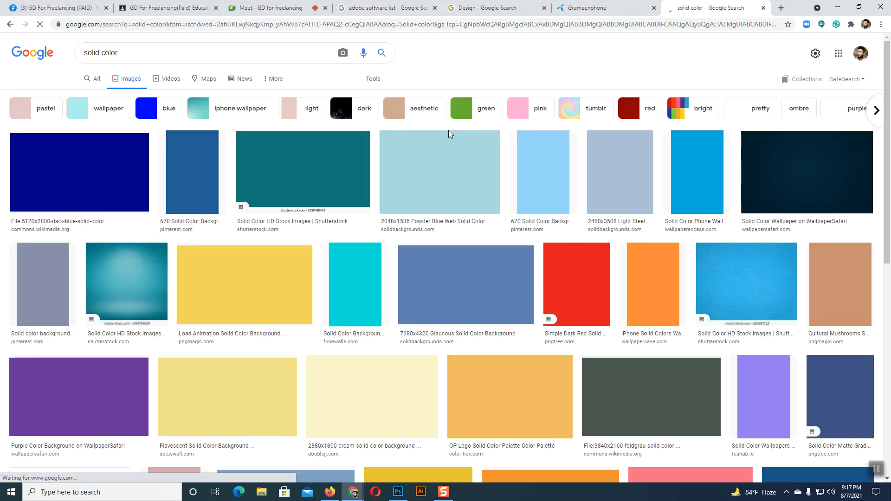
scroll(449, 135, down, 6)
scroll(383, 202, down, 4)
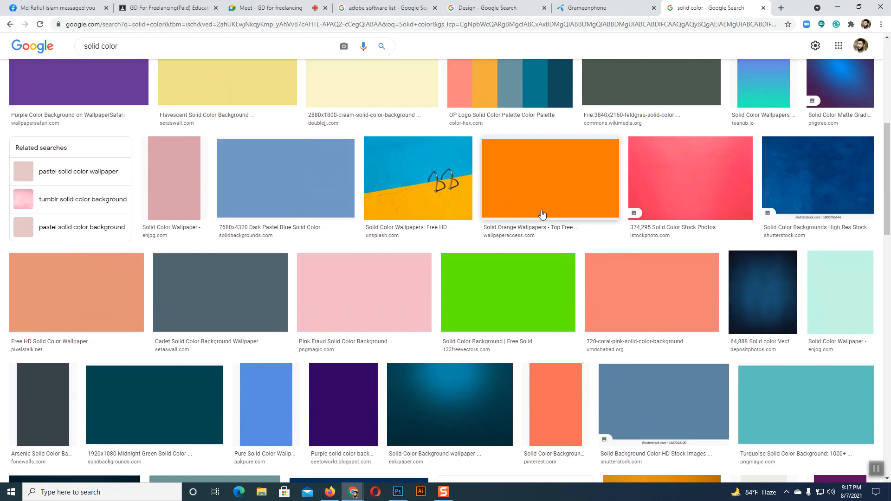
scroll(538, 195, up, 6)
Preview the OP Logo Solid Color Palette image and look through its related palettes and the remaining solid color results
click(524, 188)
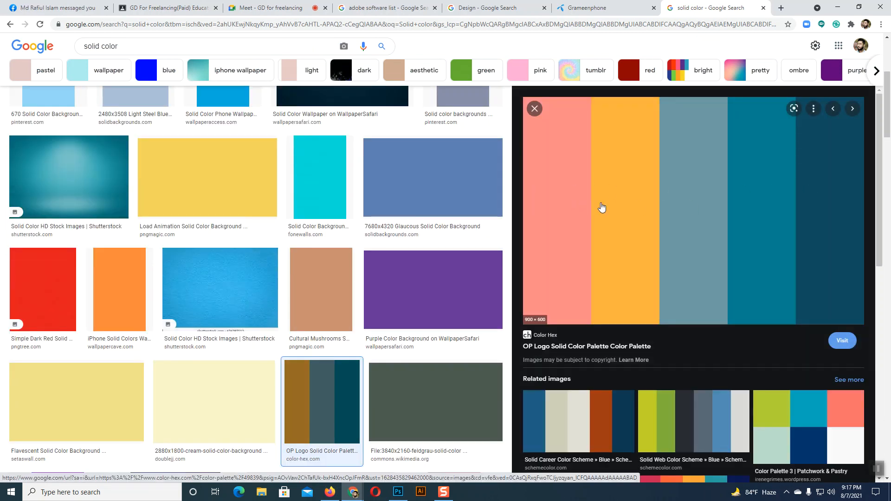
scroll(323, 229, down, 8)
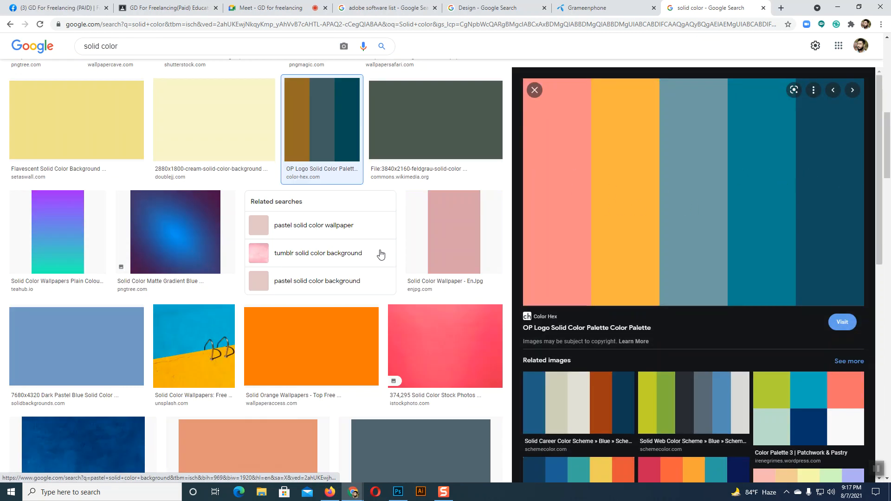
scroll(541, 255, down, 6)
scroll(350, 255, down, 8)
scroll(503, 274, down, 8)
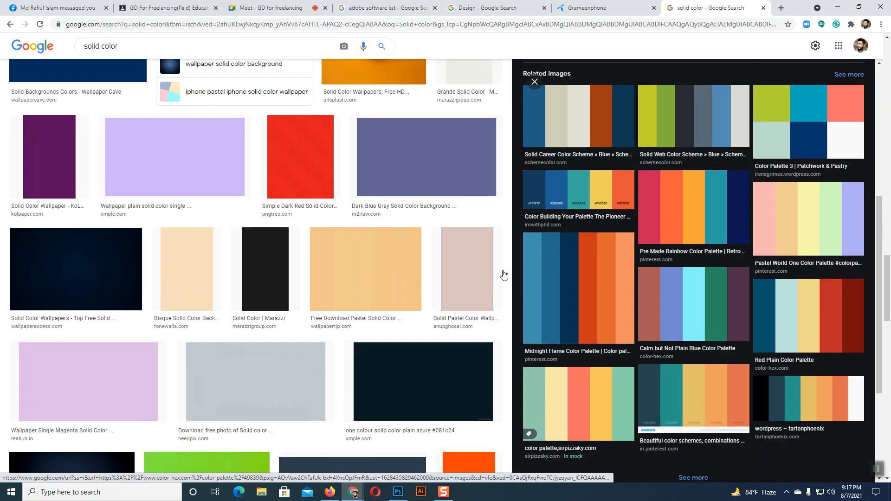
scroll(536, 276, down, 3)
scroll(487, 260, down, 8)
scroll(486, 253, up, 9)
scroll(485, 252, up, 10)
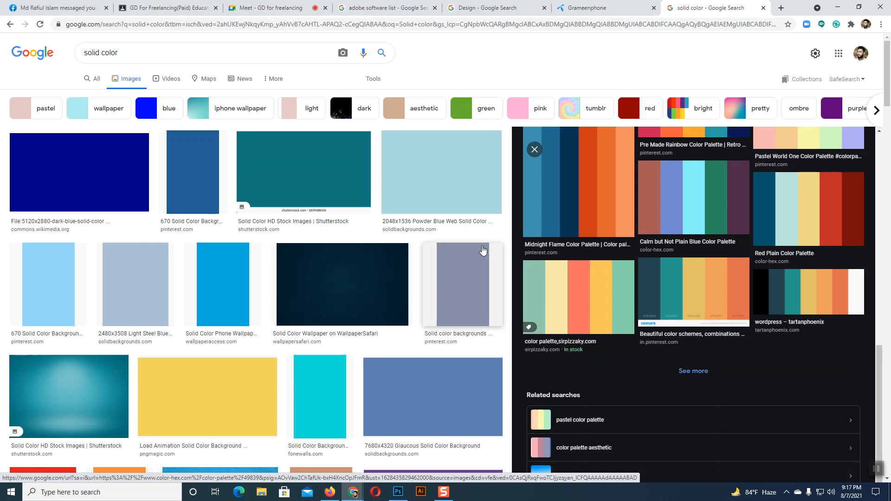
Switch to Photoshop and draw a black rectangle about 1468 x 984 px in the upper part of the Class-01 page
click(398, 492)
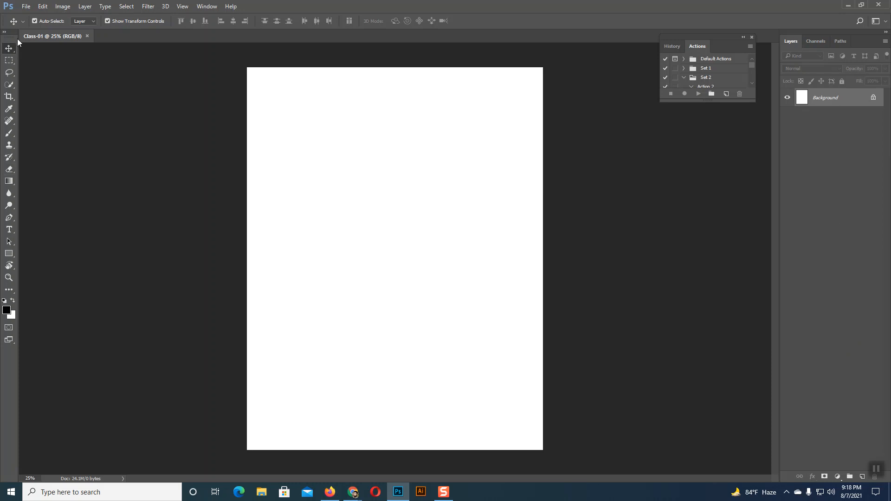
click(9, 253)
drag(301, 94, 471, 207)
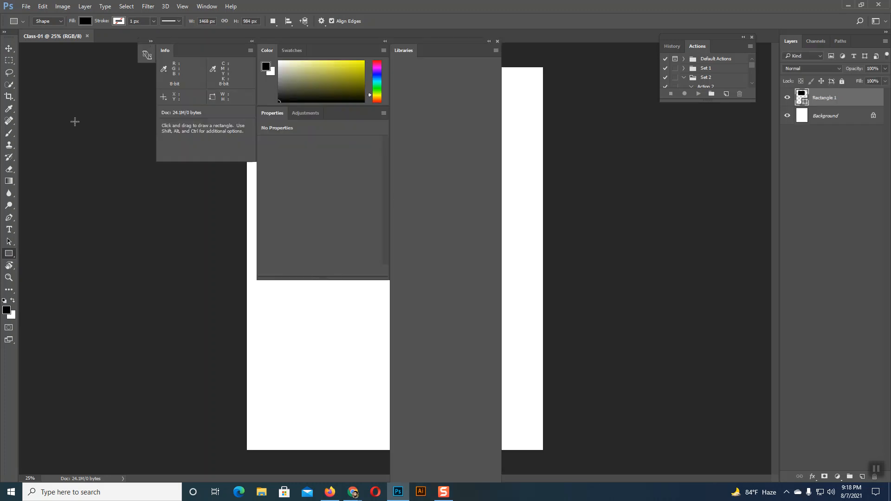
Separate the Properties panel from the other open panels, place it beside the page, and nudge the black rectangle slightly
click(9, 48)
drag(348, 113, 182, 188)
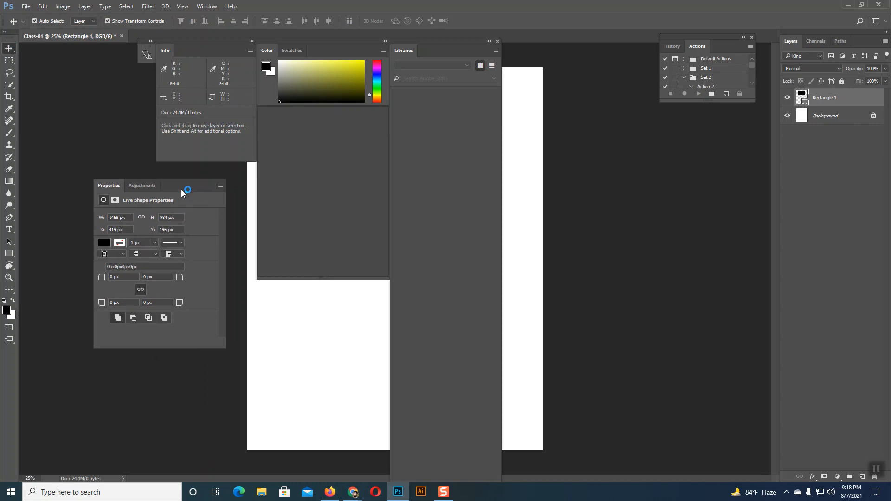
click(472, 44)
mouse_move(377, 114)
mouse_down()
mouse_move(389, 112)
mouse_move(370, 109)
mouse_move(384, 117)
mouse_up()
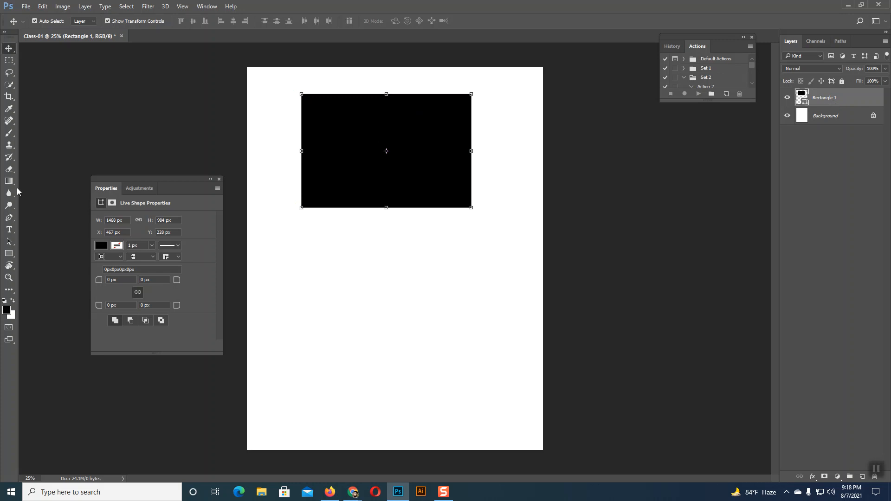
Add the text GRAPHIC below the black rectangle and scale it up to about 97 pt
click(9, 229)
click(342, 300)
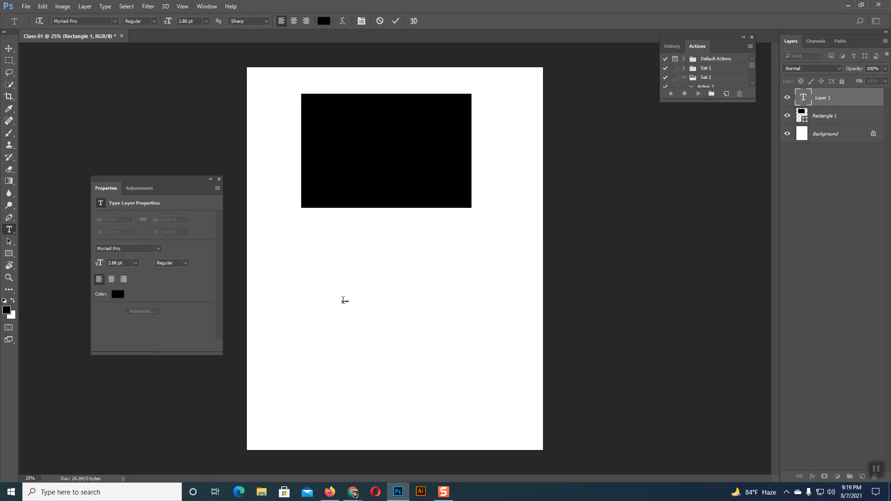
click(9, 49)
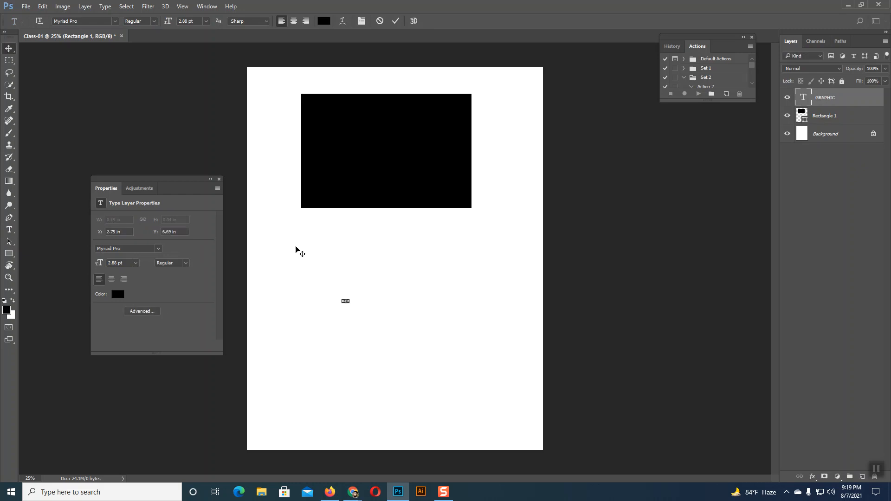
key(ctrl+t)
drag(349, 304, 420, 354)
key(Return)
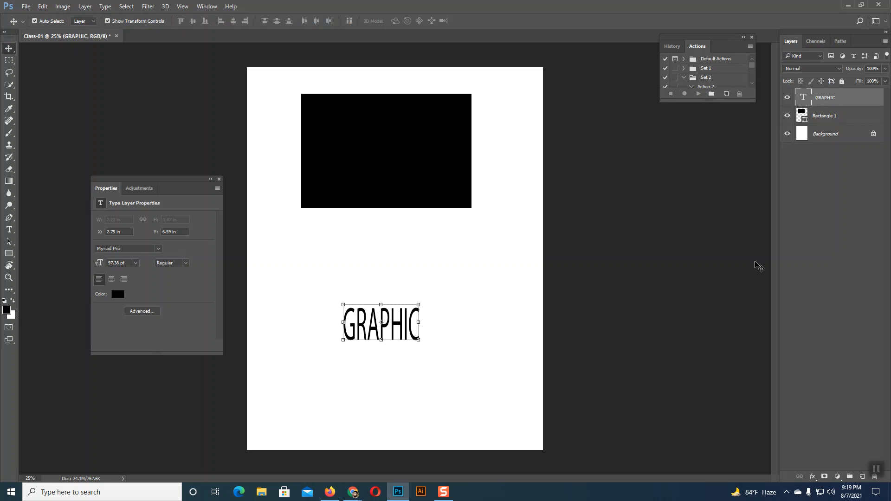
click(520, 269)
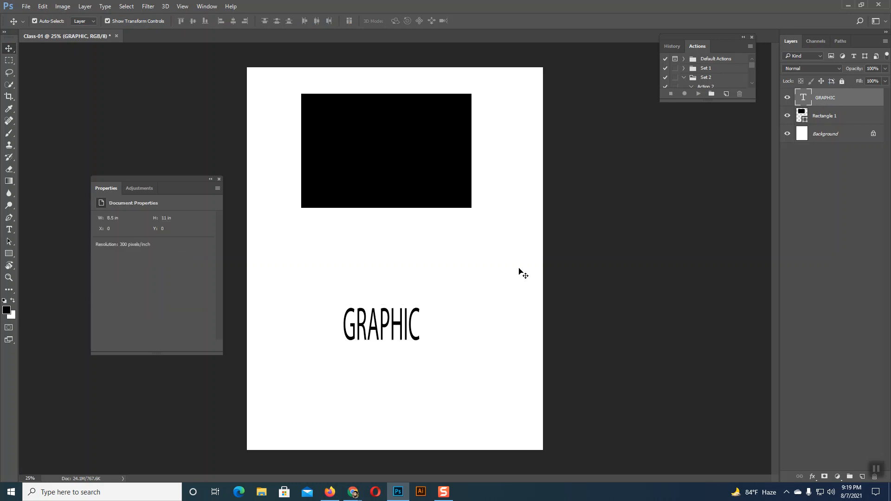
Open the T-Shirt-Mockup image from the Desktop folder
click(26, 6)
click(30, 24)
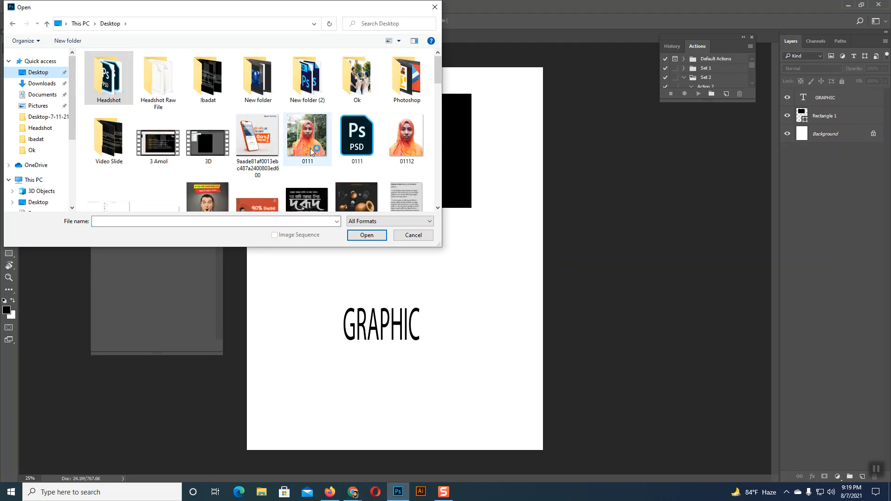
scroll(297, 139, down, 5)
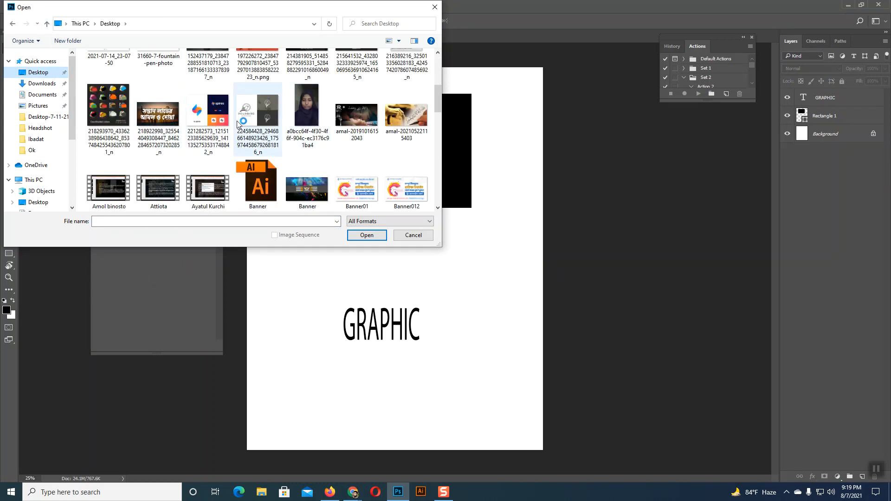
scroll(236, 163, down, 3)
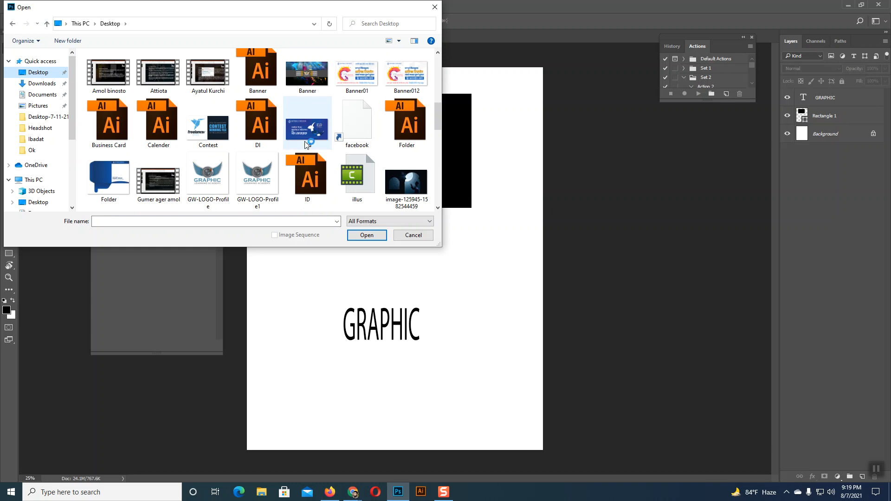
scroll(297, 144, down, 3)
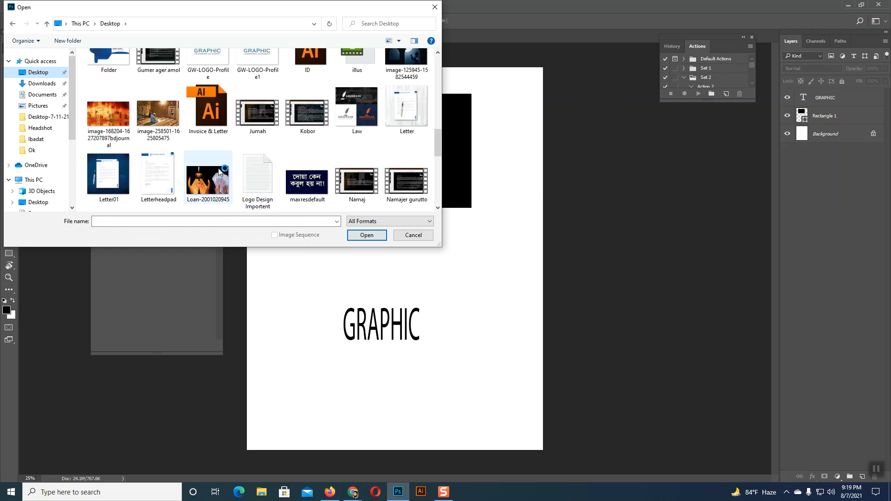
scroll(201, 172, down, 6)
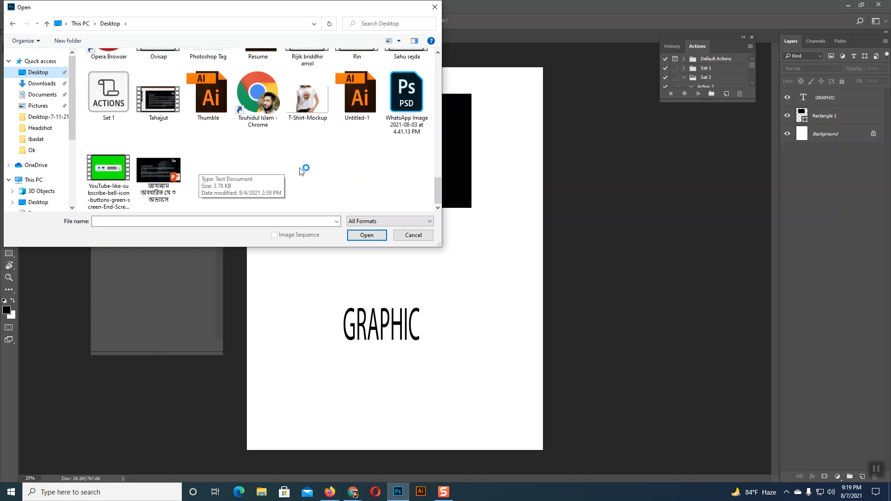
click(307, 100)
click(372, 240)
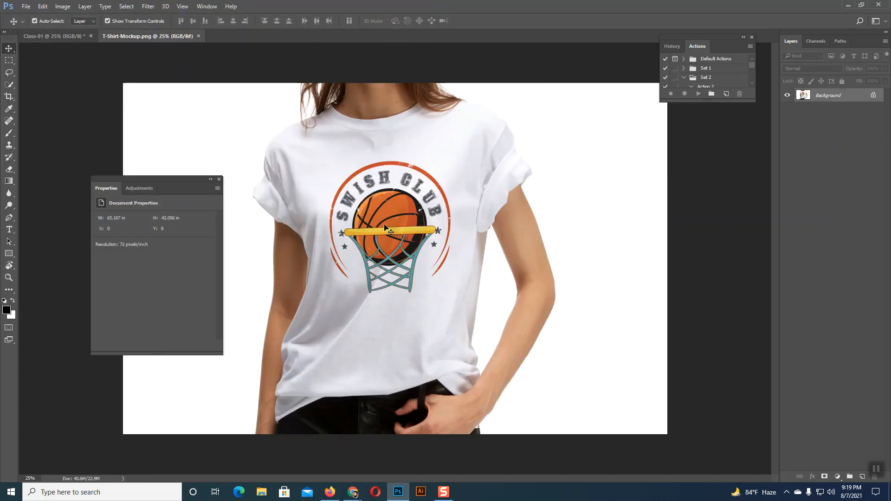
Copy the whole T-shirt image into Class-01 and scale it to about 30%, placing it below the black rectangle
key(ctrl+a)
key(ctrl+c)
click(54, 36)
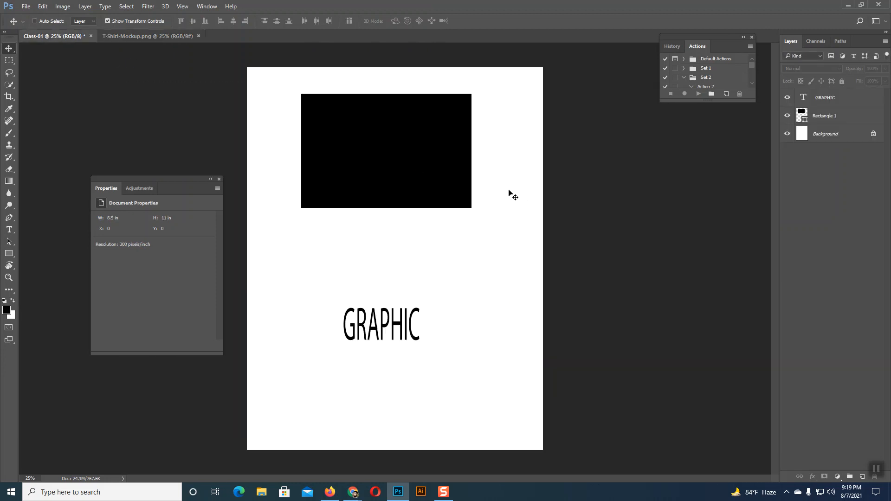
key(ctrl+v)
drag(247, 85, 437, 205)
drag(514, 264, 348, 275)
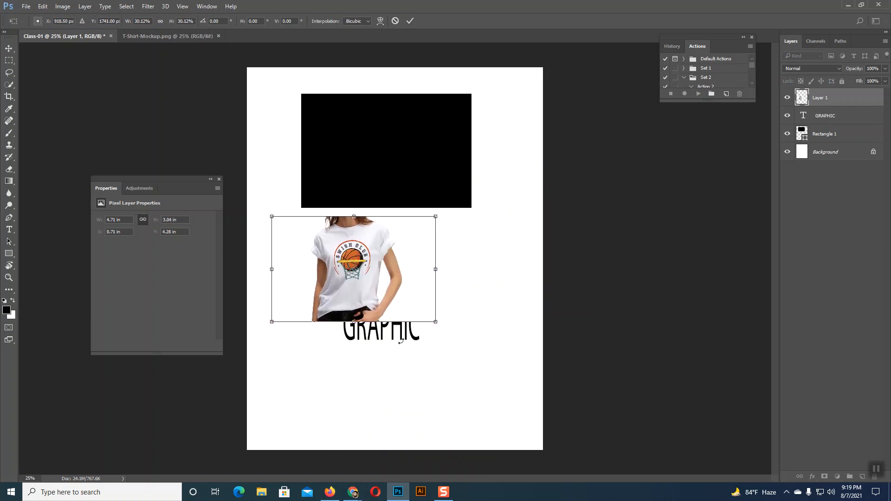
key(Return)
Rearrange the page with GRAPHIC below the T-shirt image and the black rectangle closer to the page's upper-left corner
drag(403, 343, 421, 383)
drag(377, 268, 385, 277)
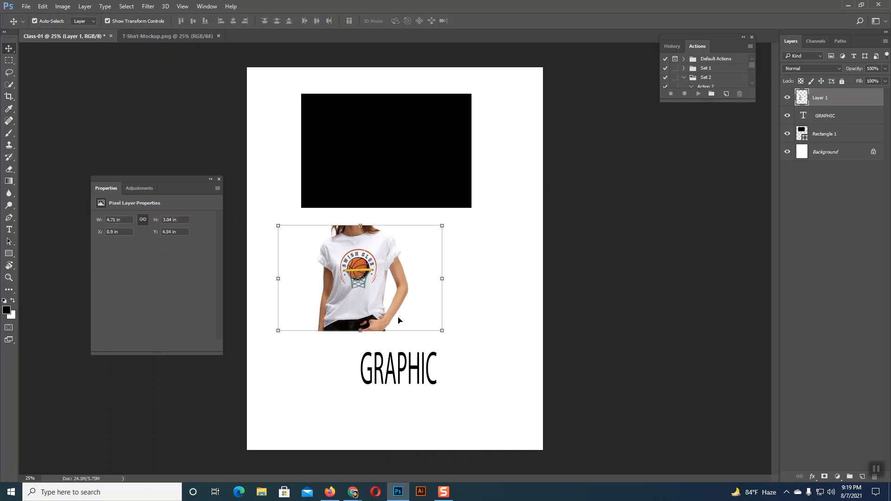
drag(377, 272, 376, 265)
drag(416, 175, 382, 163)
click(373, 284)
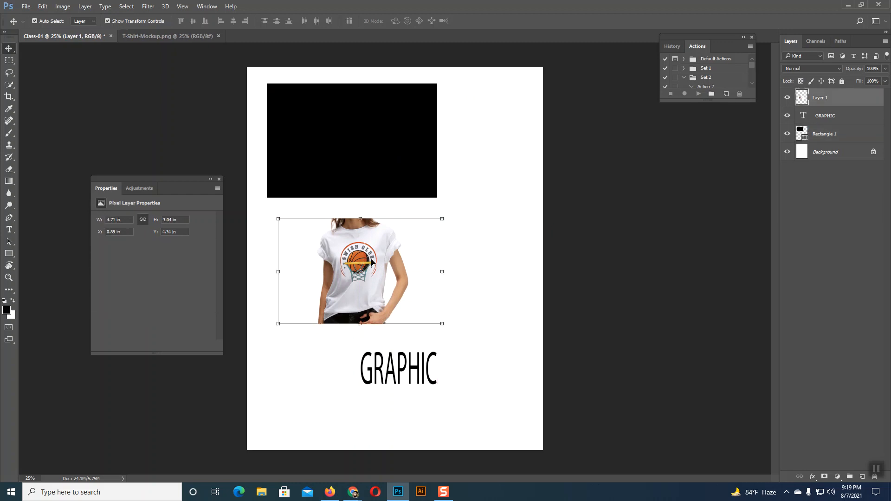
click(435, 155)
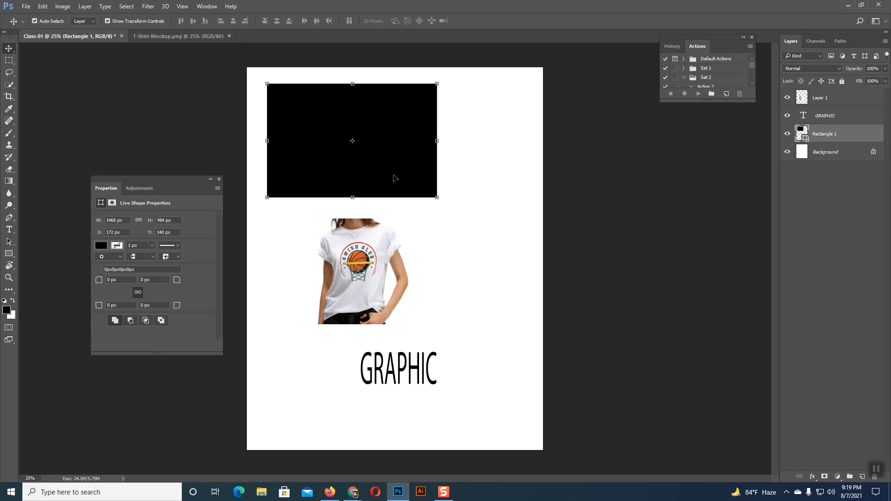
Draw a second black rectangle about 561 x 808 px to the right of the first and convert it to a smart object
click(9, 253)
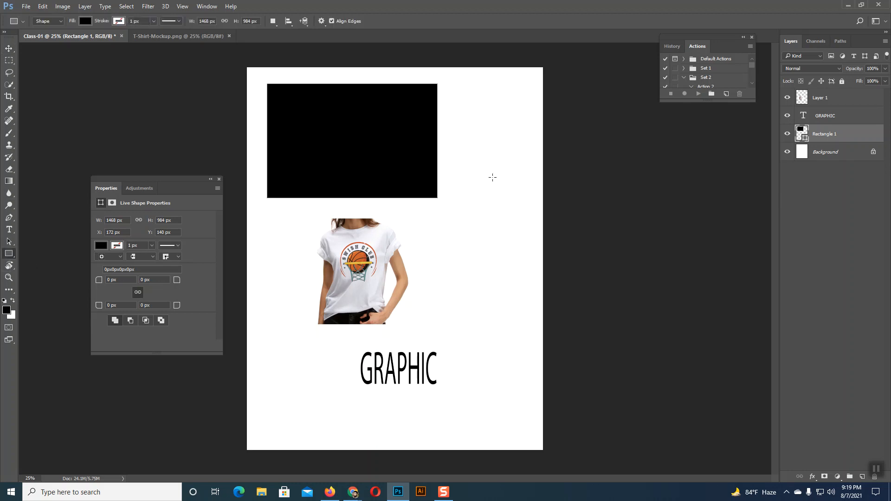
drag(468, 95, 533, 189)
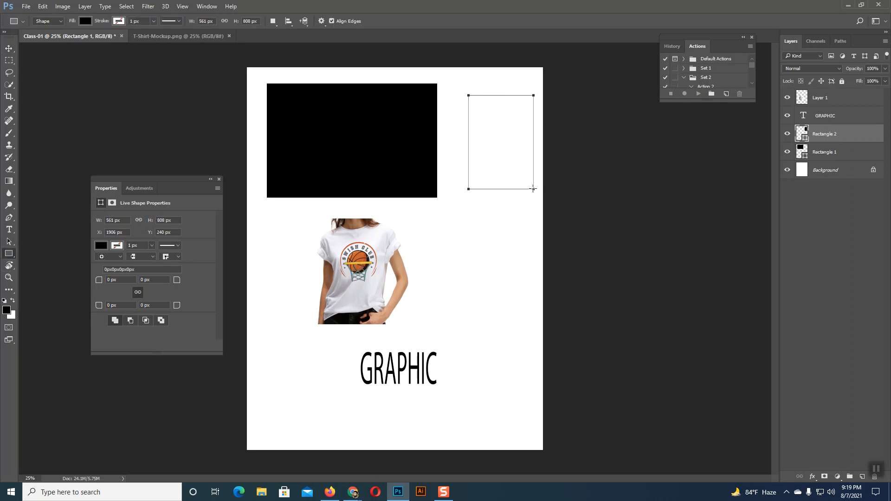
right_click(817, 139)
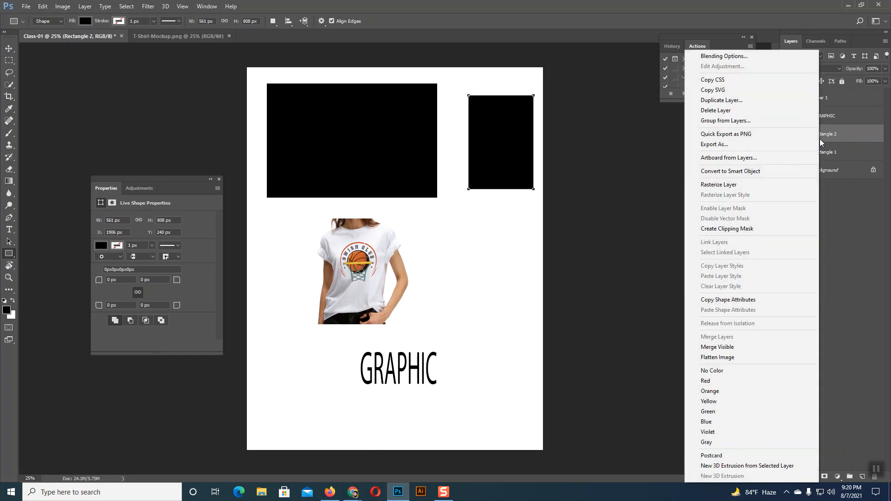
click(733, 172)
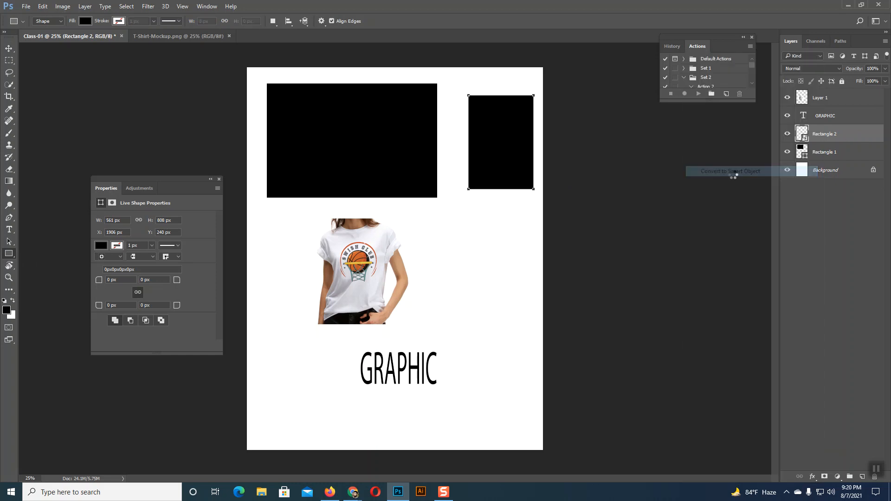
Draw a black rectangle about 541 by 820 px below the smaller black rectangle on the page
click(9, 48)
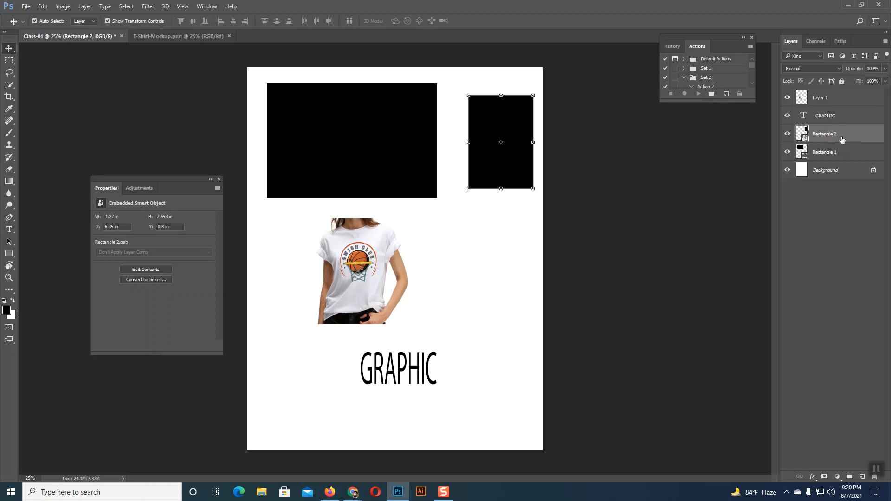
click(9, 253)
drag(471, 234, 535, 329)
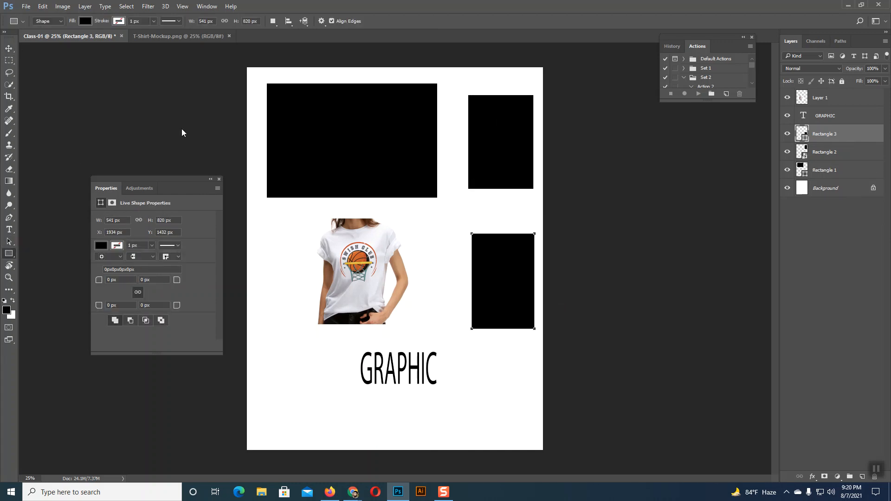
Add a Brightness/Contrast adjustment layer directly above the Rectangle 3 layer
key(v)
click(836, 477)
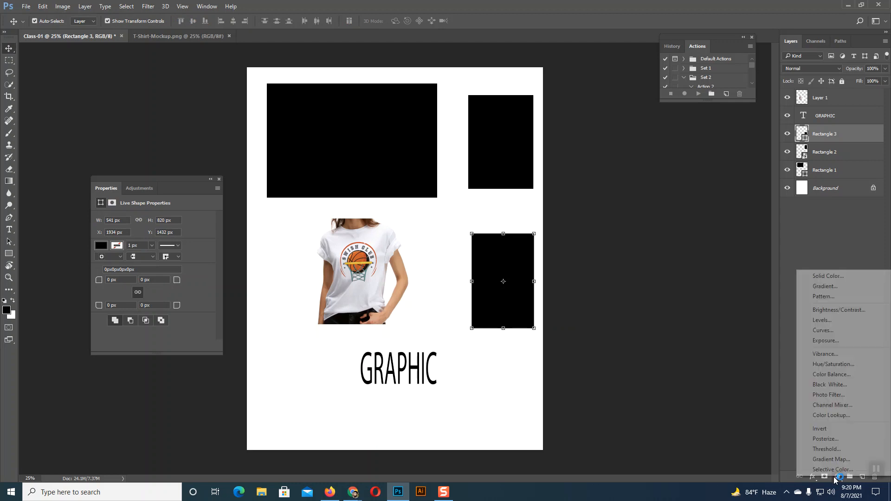
click(820, 311)
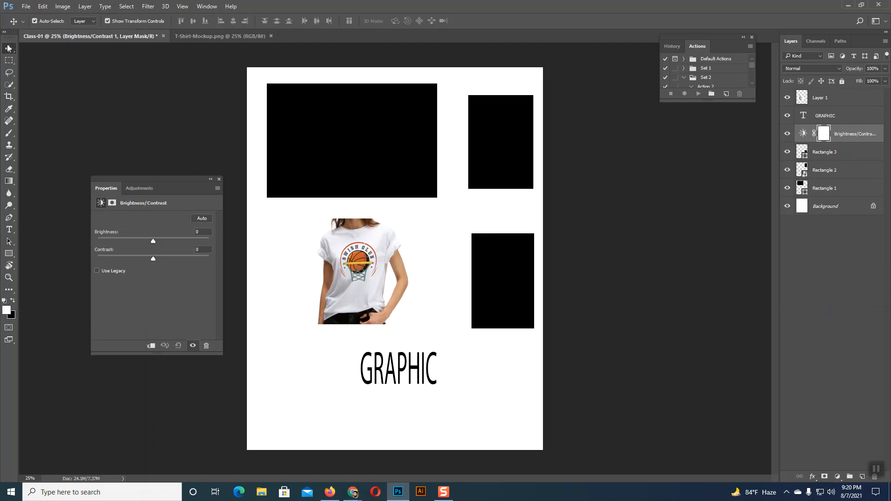
Move the T-shirt image slightly left and nudge Rectangle 3 up and left to about X 1906, Y 1410 px
drag(357, 274, 333, 276)
drag(494, 284, 490, 281)
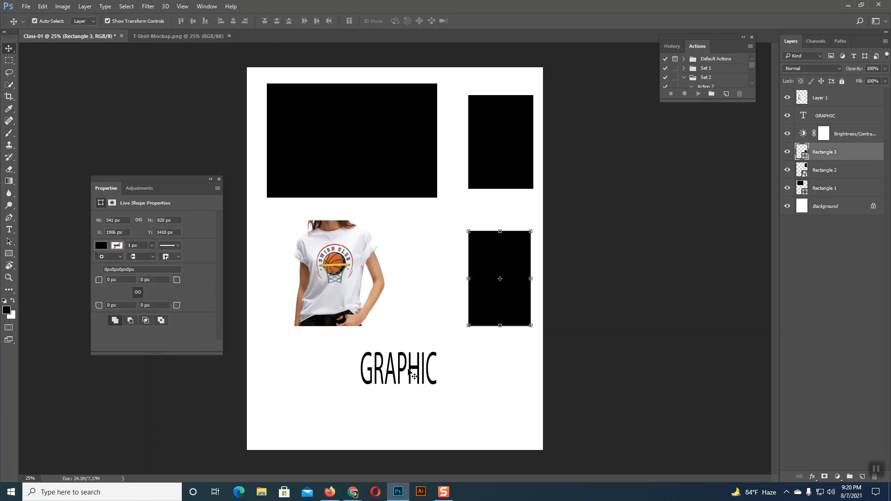
Go through the layers one by one to examine each layer's type and its matching object on the canvas
click(365, 165)
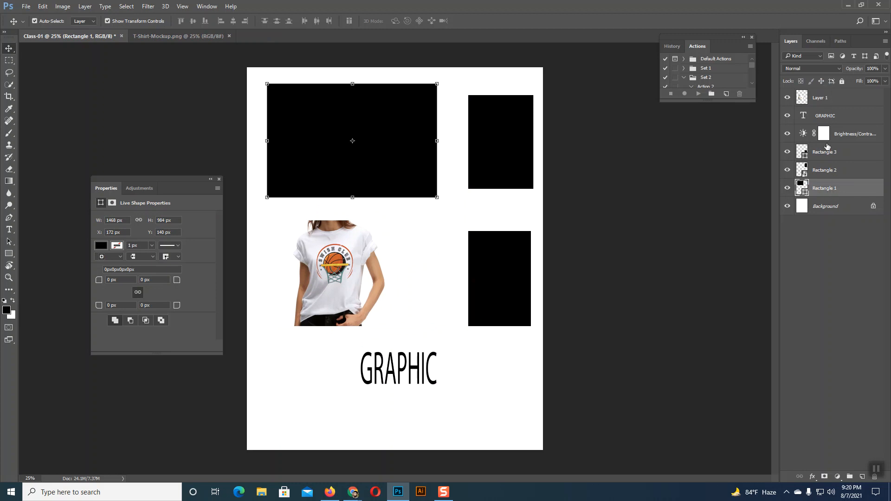
click(820, 95)
click(822, 115)
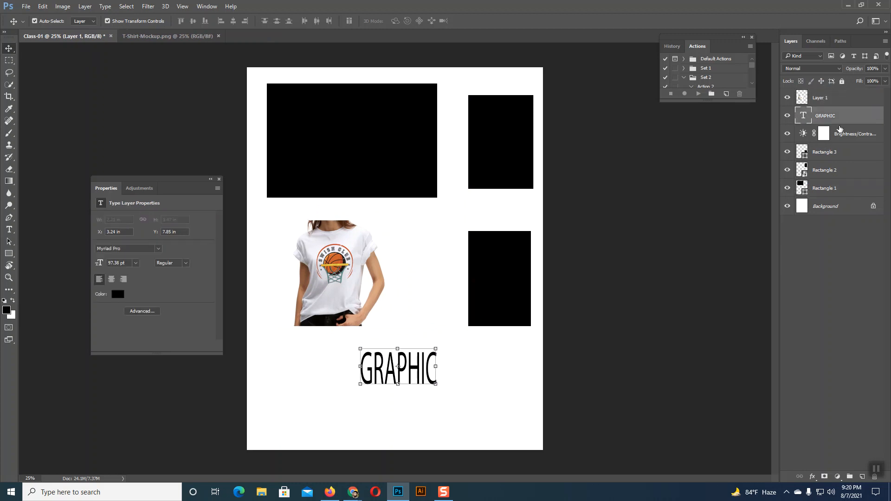
click(839, 134)
click(838, 153)
click(835, 171)
click(832, 188)
click(830, 206)
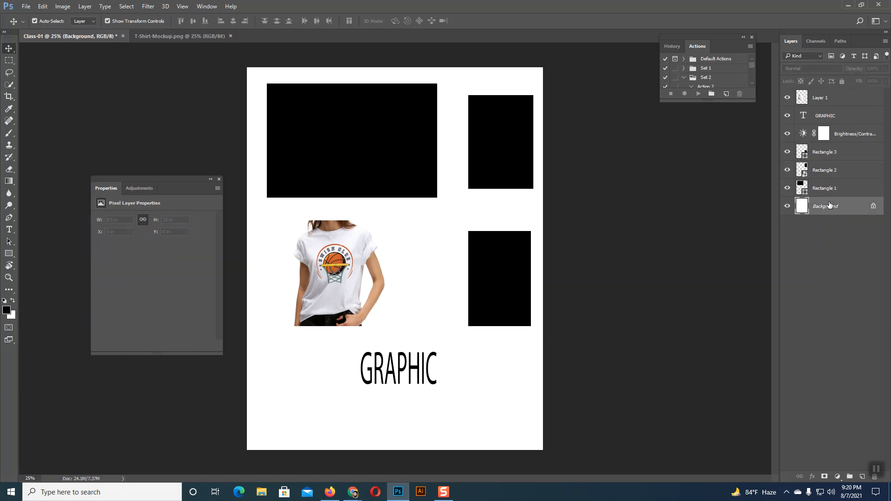
click(830, 188)
click(833, 170)
click(836, 153)
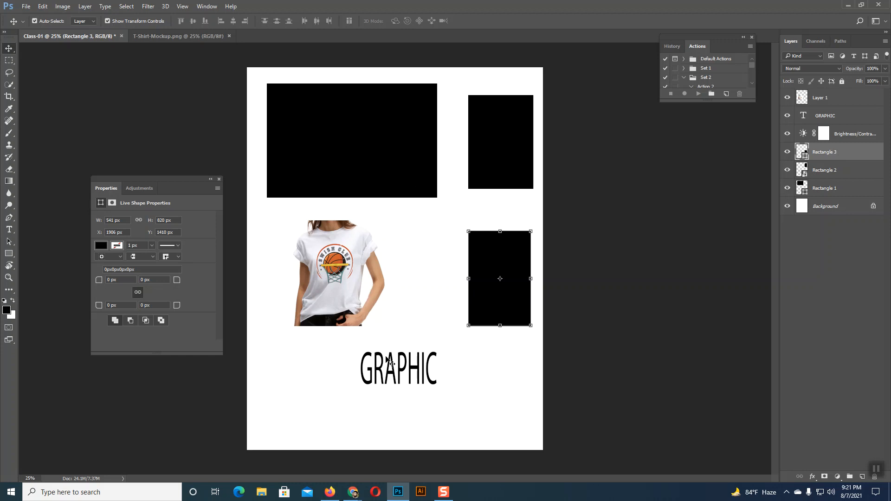
click(338, 176)
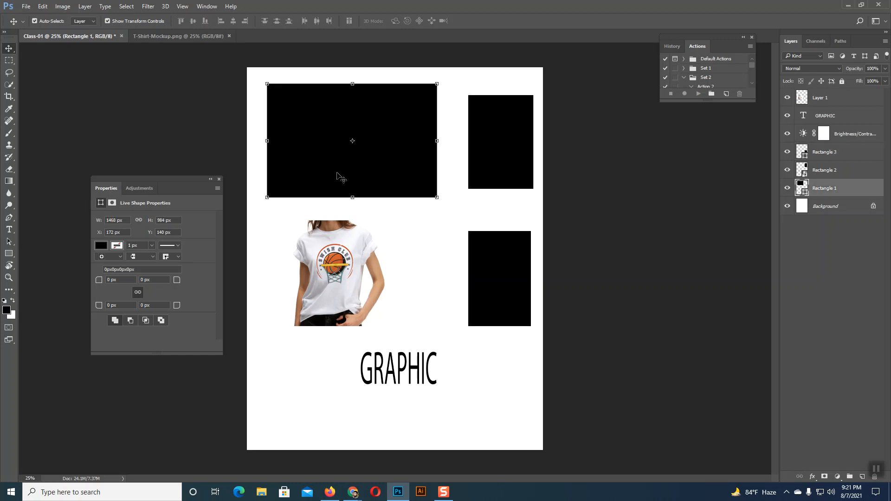
click(500, 140)
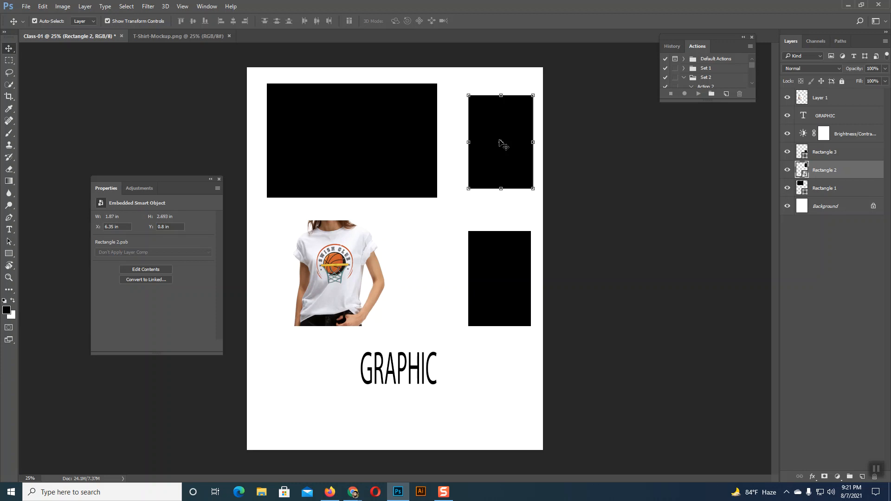
click(834, 101)
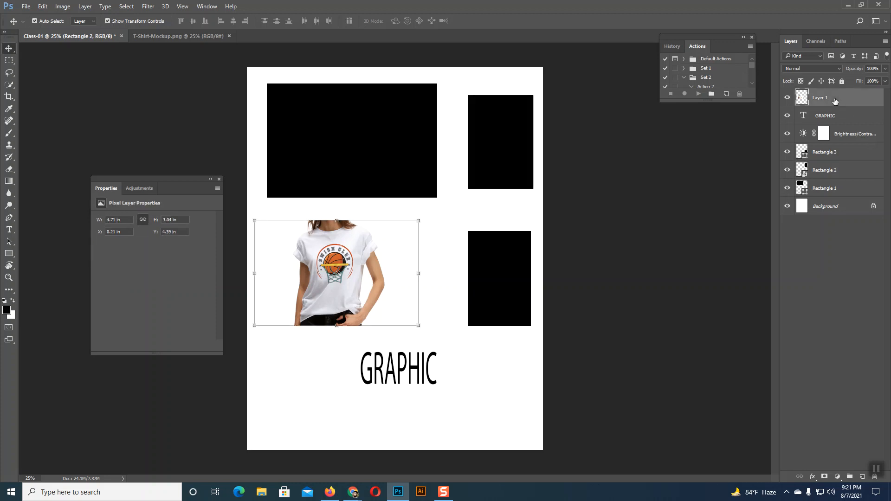
click(847, 275)
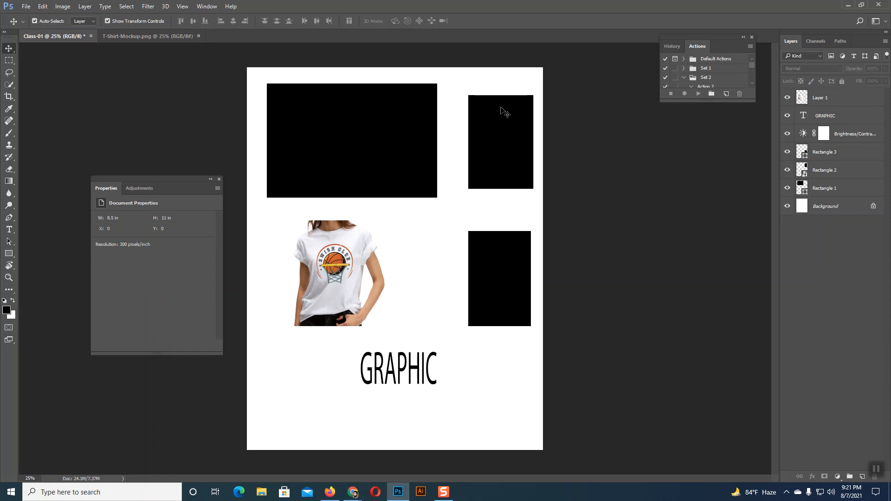
Open the Windows Magnifier, enlarge the screen to 200%, and return it to 100%
key(super+plus)
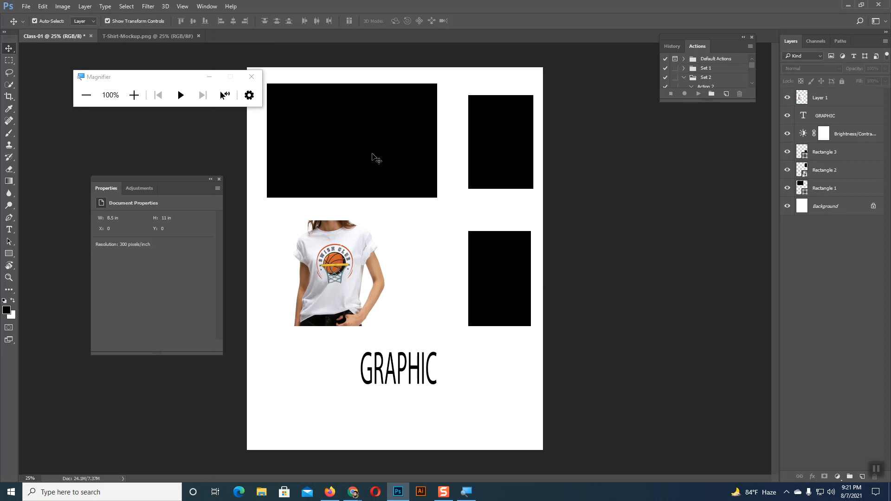
click(139, 98)
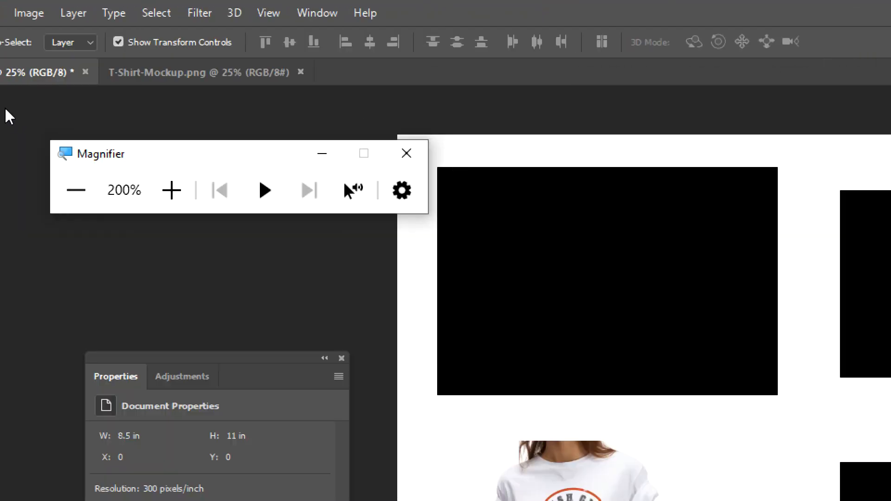
click(76, 190)
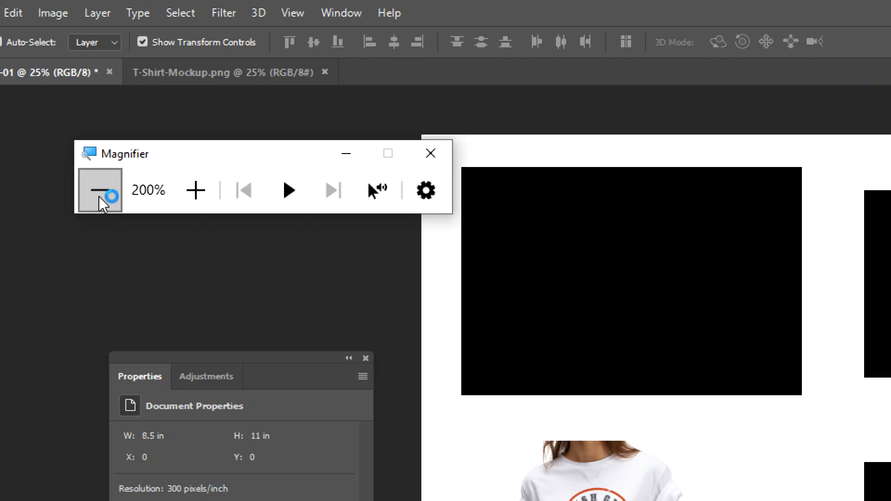
click(737, 148)
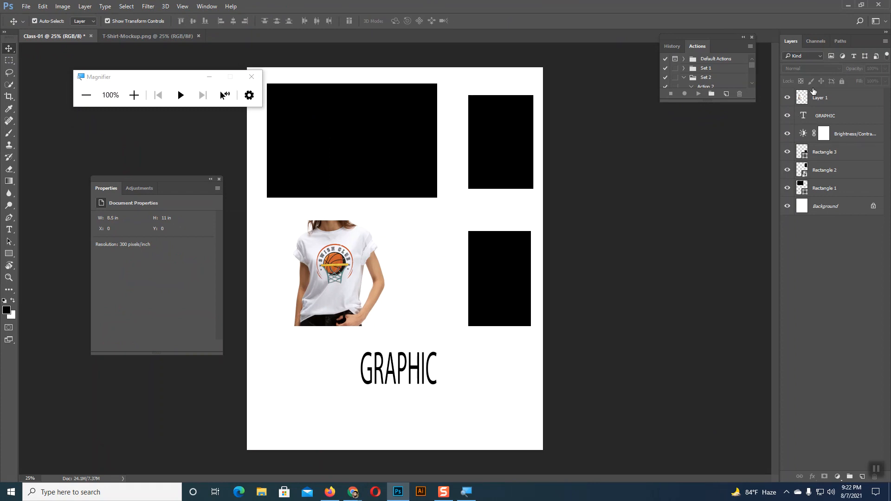
Preview the pixel-layer filter and clear it, floating the Layers panel over the canvas and lengthening it
click(831, 56)
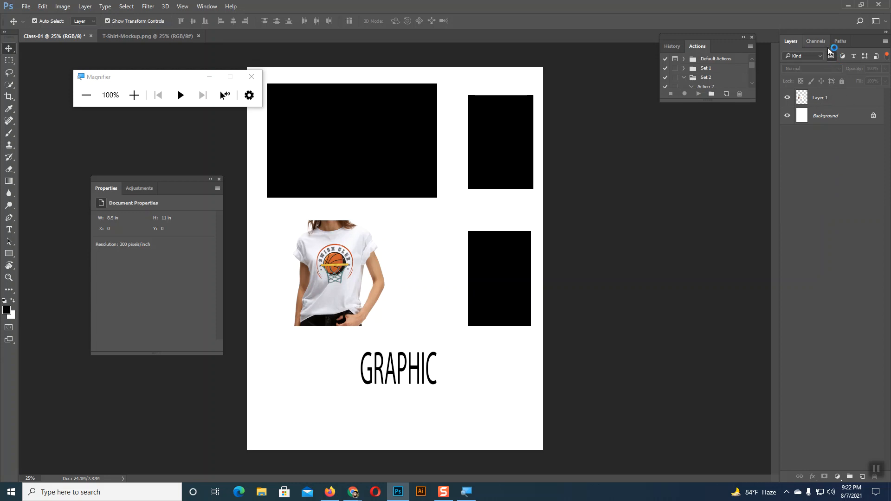
drag(821, 33, 595, 59)
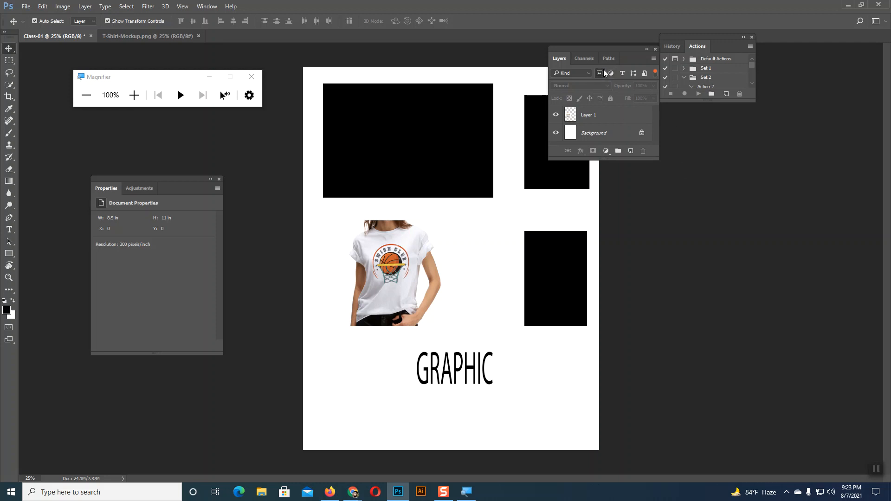
click(600, 73)
drag(627, 160, 640, 330)
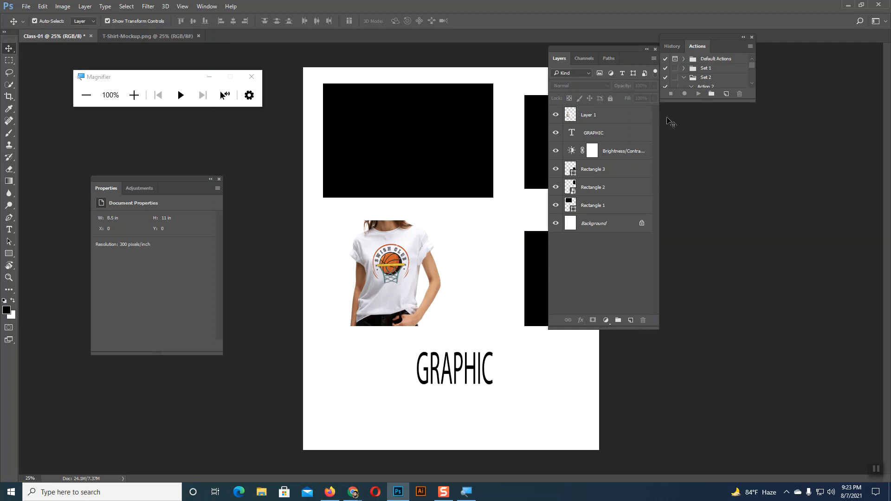
Filter the layer list to adjustment layers only and to type layers only, clearing each filter after viewing
click(610, 74)
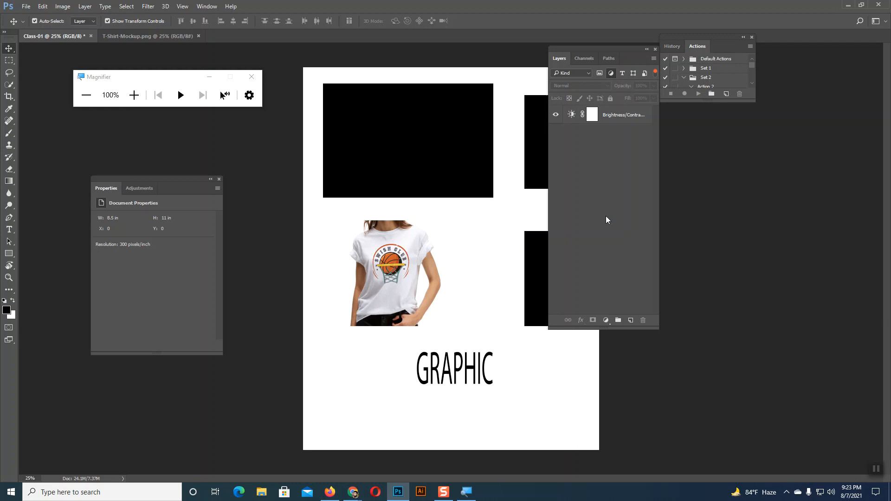
click(609, 73)
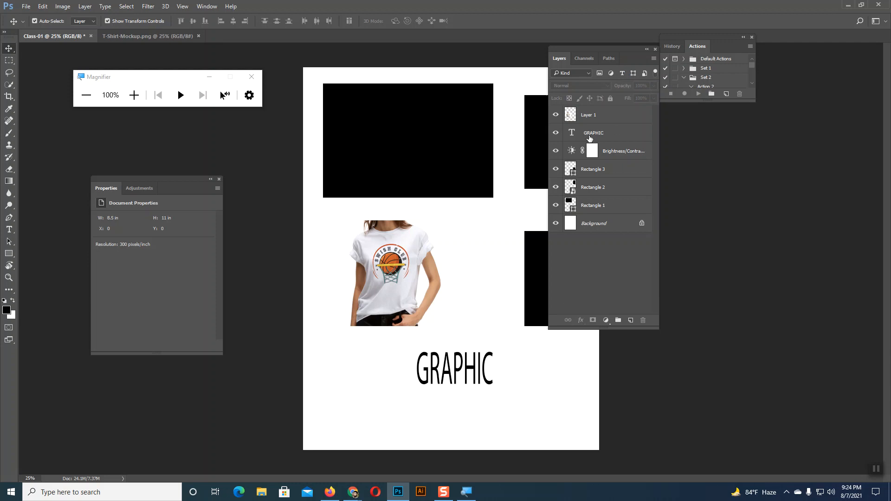
click(622, 73)
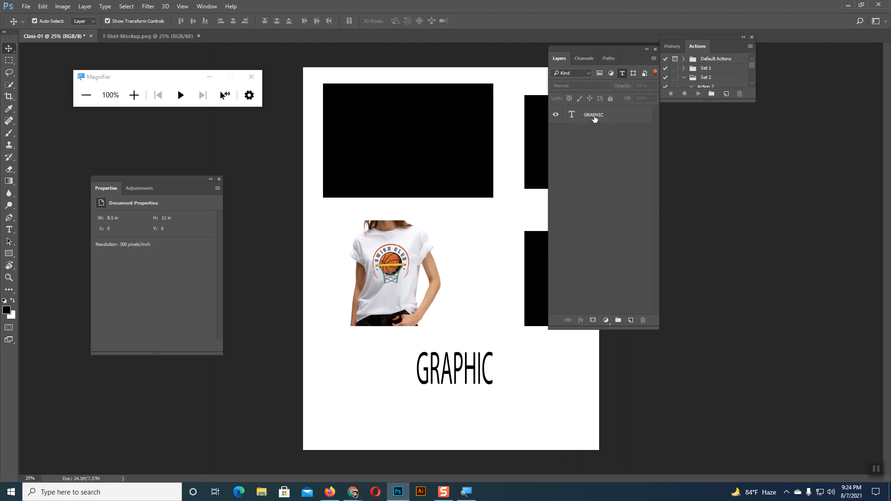
click(622, 73)
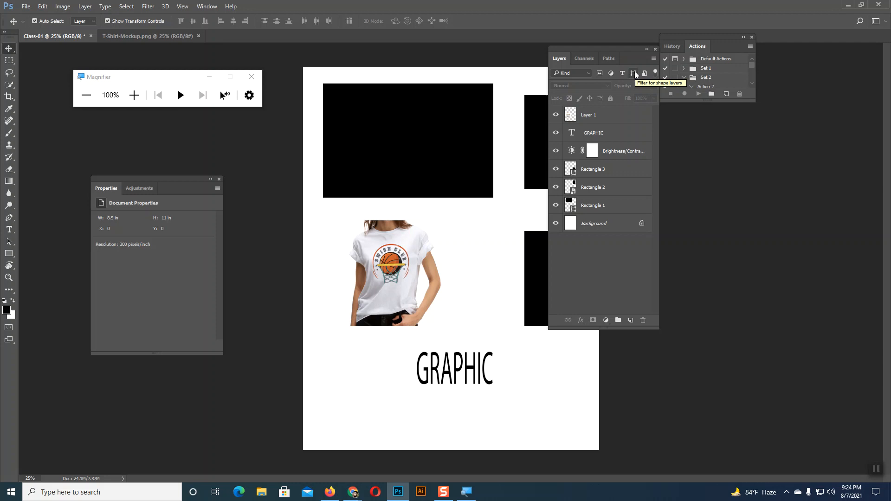
With the screen magnified to 200%, filter the layers by shape and by smart object, clear both filters, and restore 100% magnification
click(134, 96)
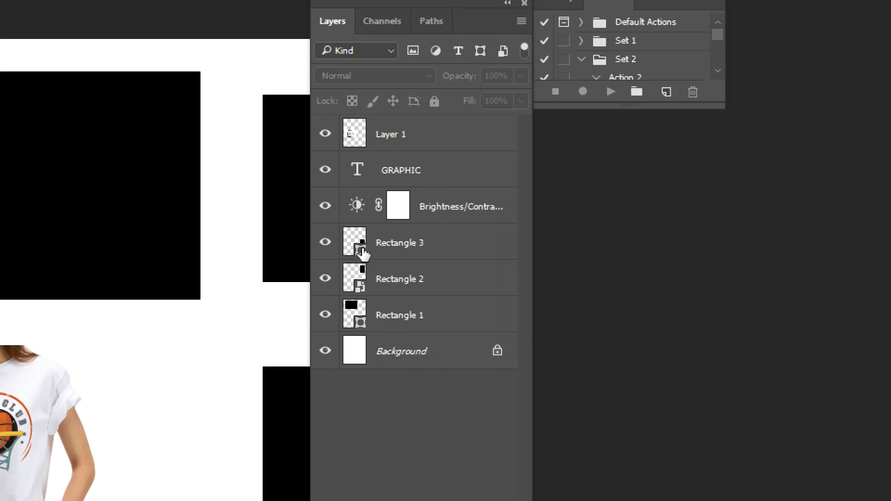
click(479, 50)
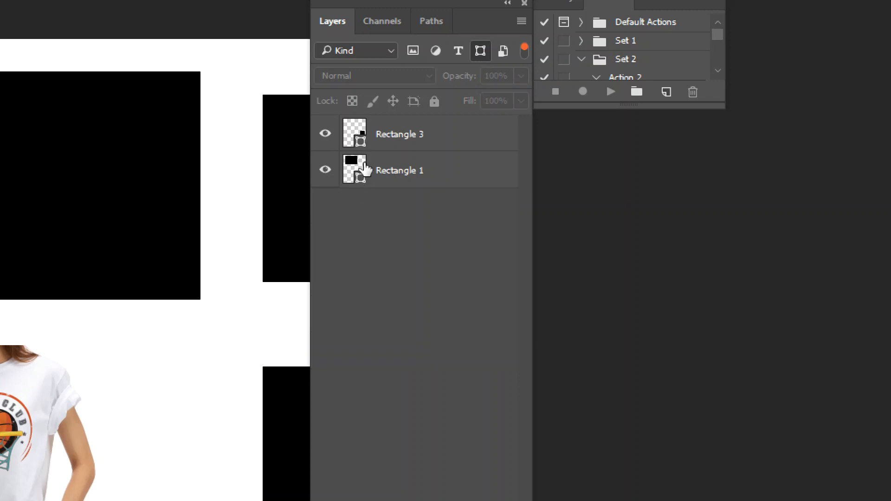
click(480, 52)
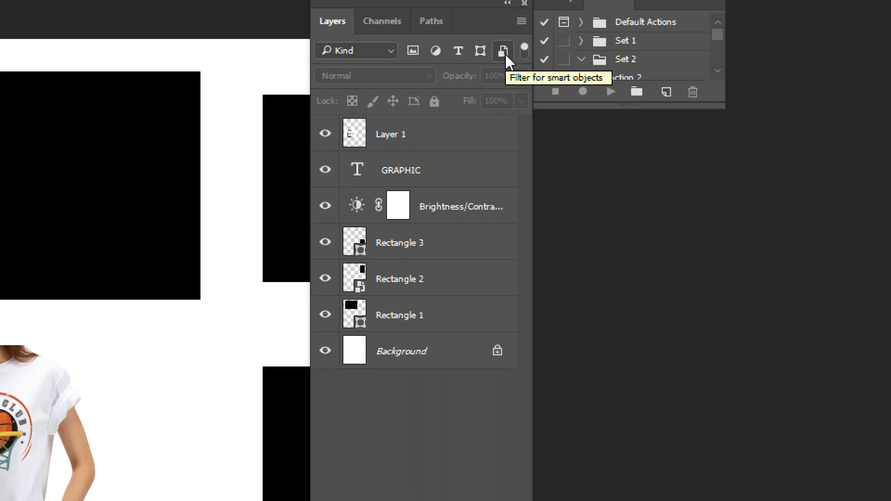
click(503, 52)
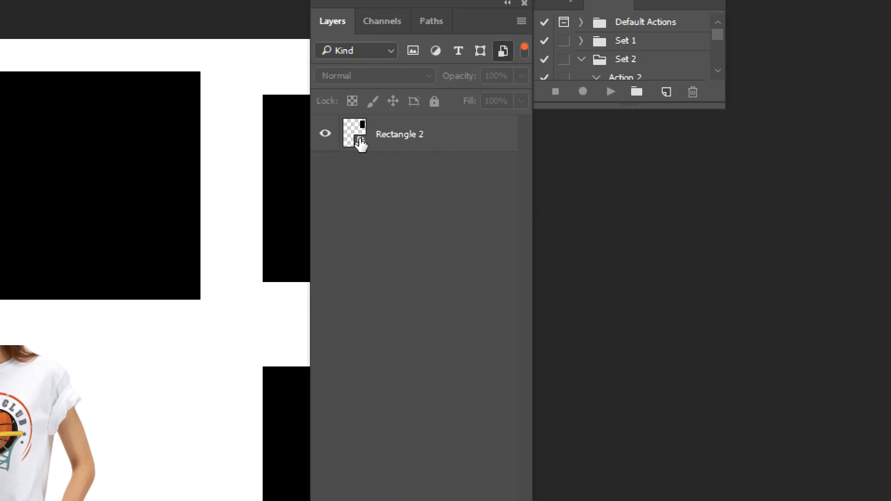
click(505, 44)
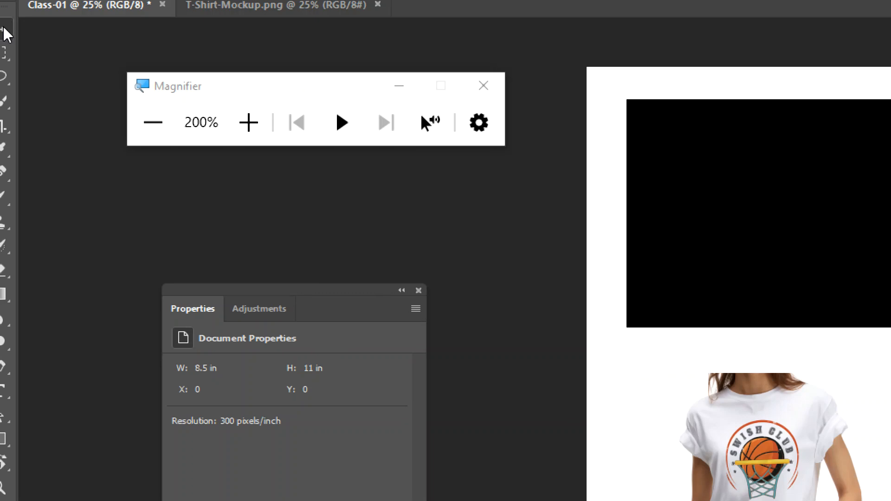
click(166, 115)
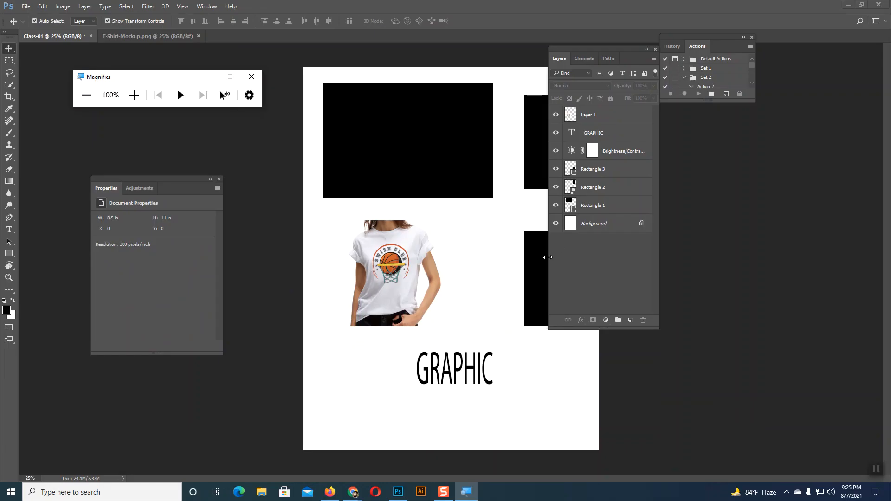
Switch to Chrome and search Google Images for "Logo"
key(alt+Tab)
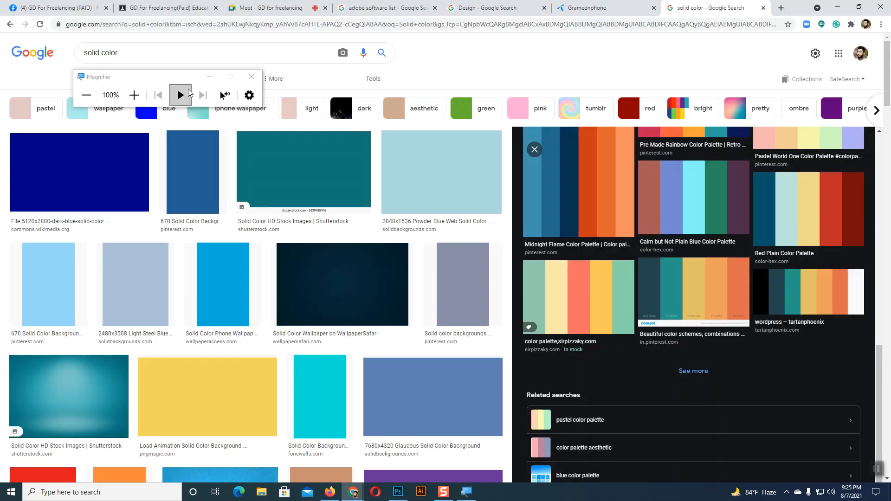
drag(145, 54, 77, 62)
text(Logo)
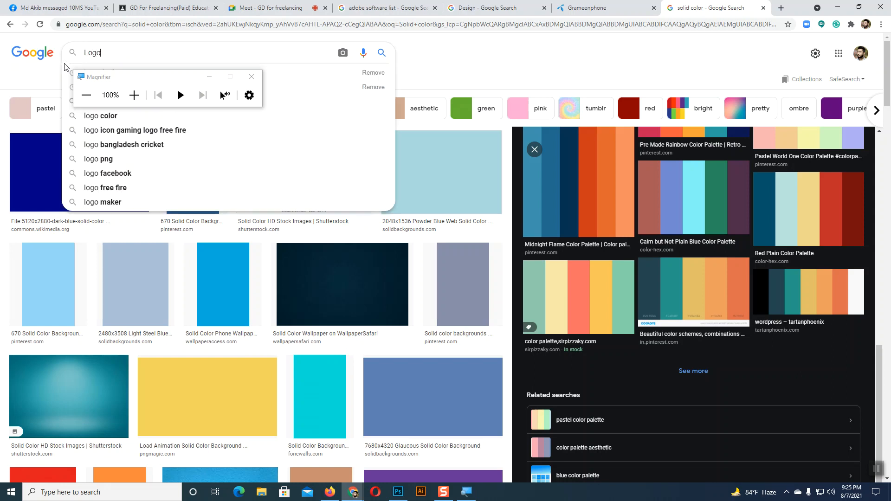
key(Return)
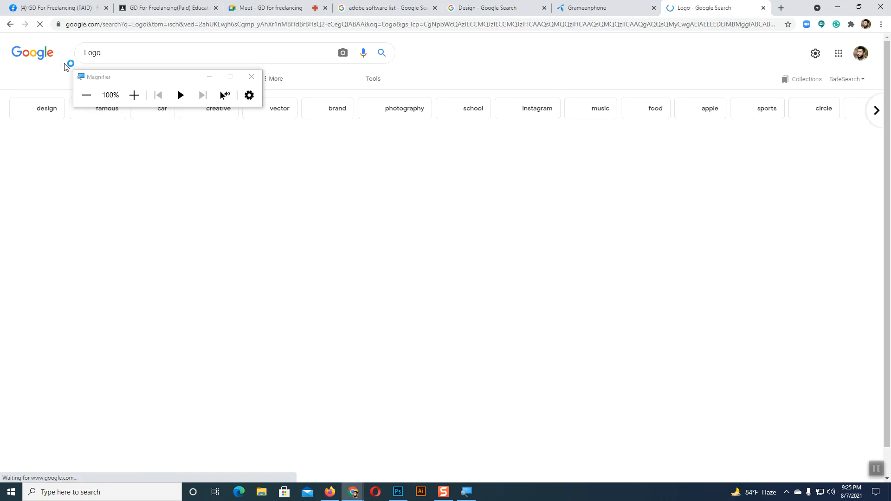
Close the Magnifier and browse the logo image results
click(251, 77)
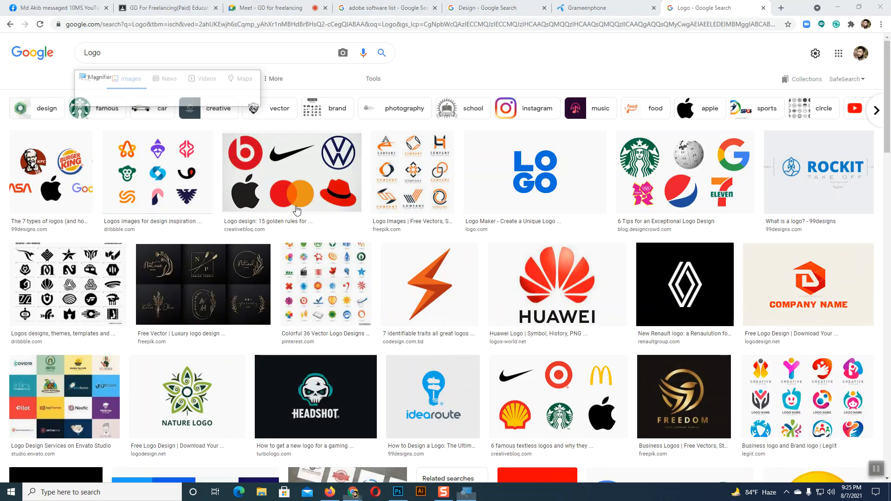
scroll(314, 260, down, 2)
scroll(313, 260, down, 2)
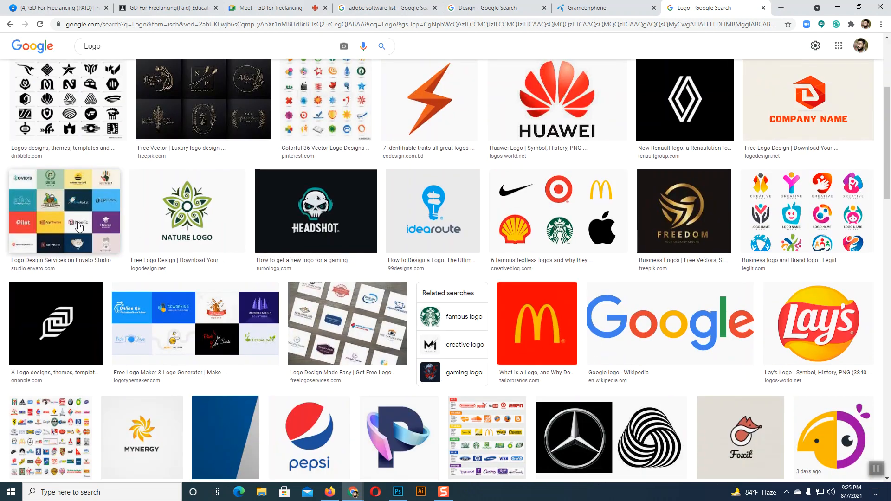
Preview the gold Freedom logo and look through its related images
click(649, 211)
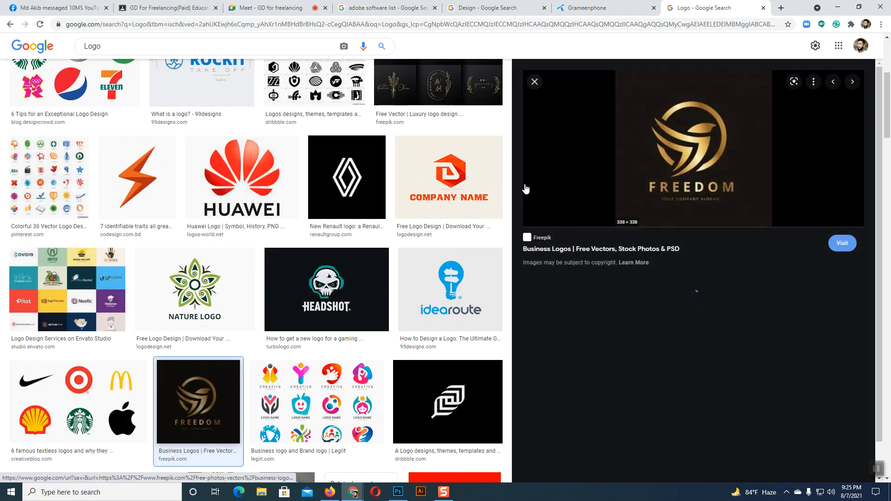
scroll(686, 225, down, 6)
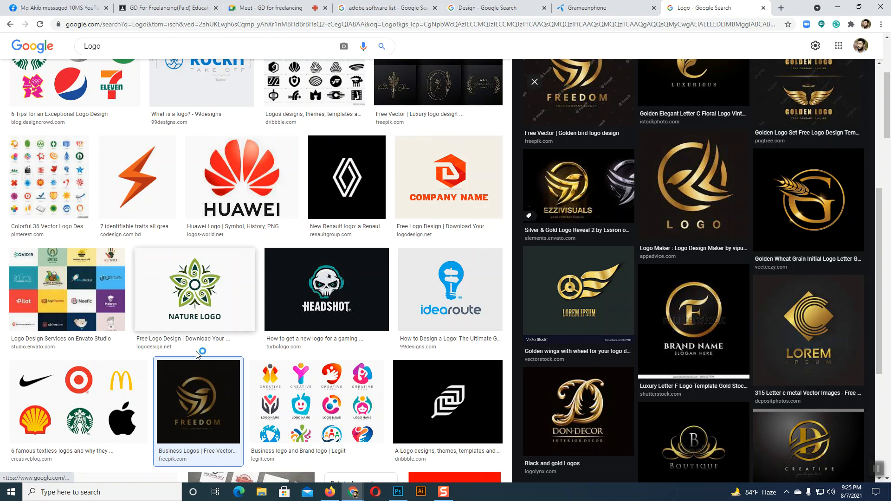
scroll(217, 323, down, 1)
scroll(217, 323, down, 4)
Preview the Envato Studio logo collection and browse further down the logo image results
click(80, 77)
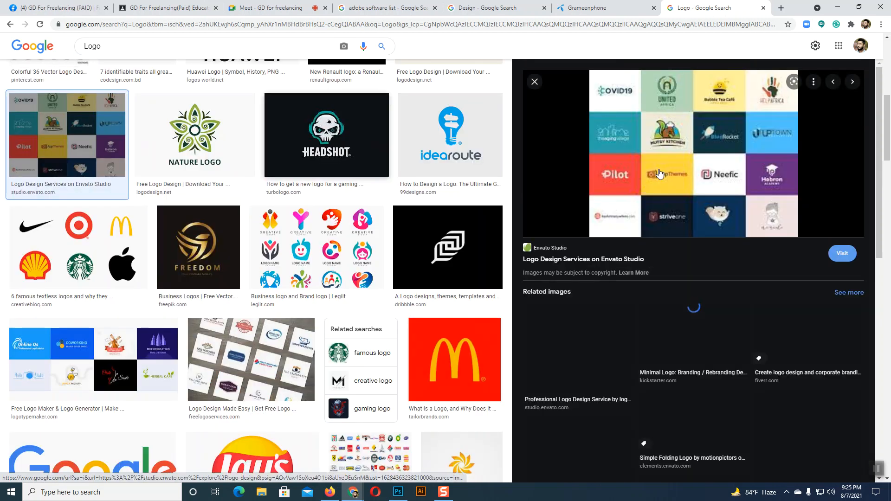
scroll(323, 348, down, 8)
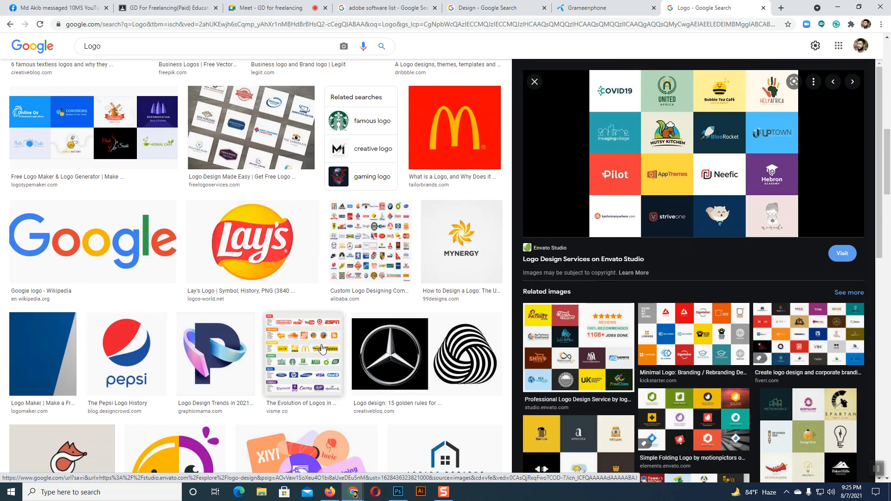
scroll(323, 347, down, 3)
scroll(371, 260, up, 3)
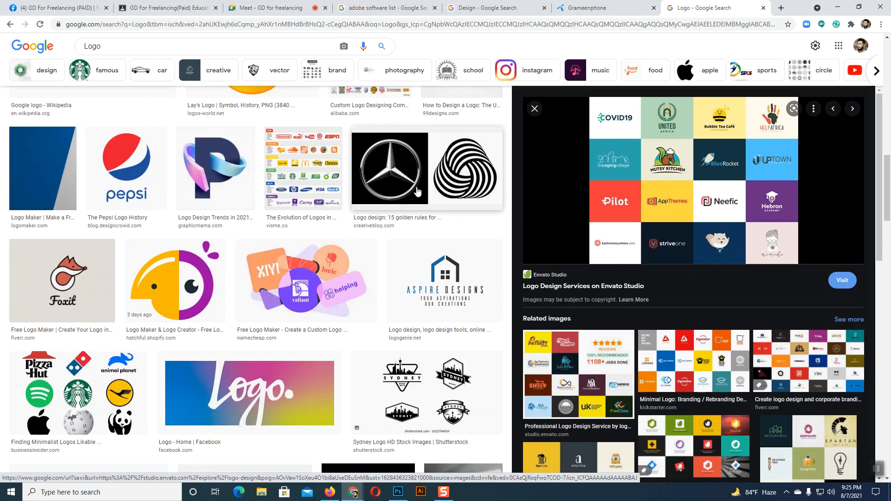
scroll(403, 188, down, 5)
scroll(377, 274, down, 6)
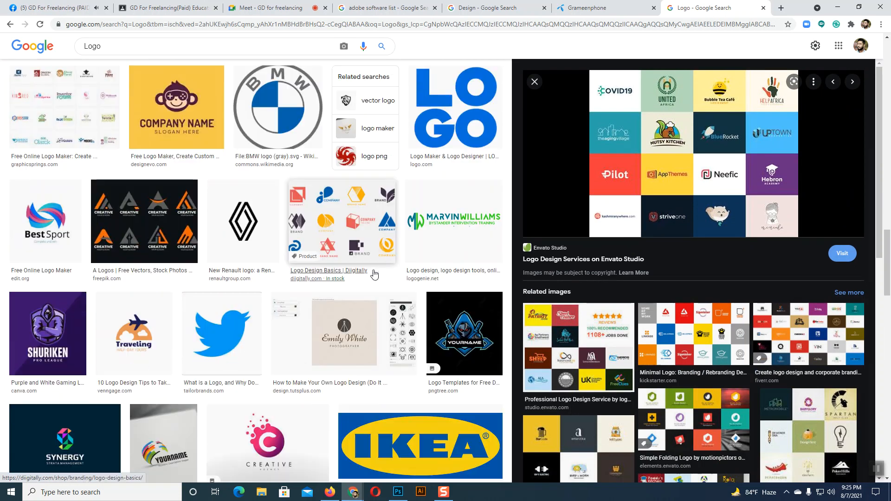
scroll(376, 275, down, 2)
Preview the blue hooded YOURNAME gaming logo from Pngtree and browse the neighbouring logo results
click(464, 241)
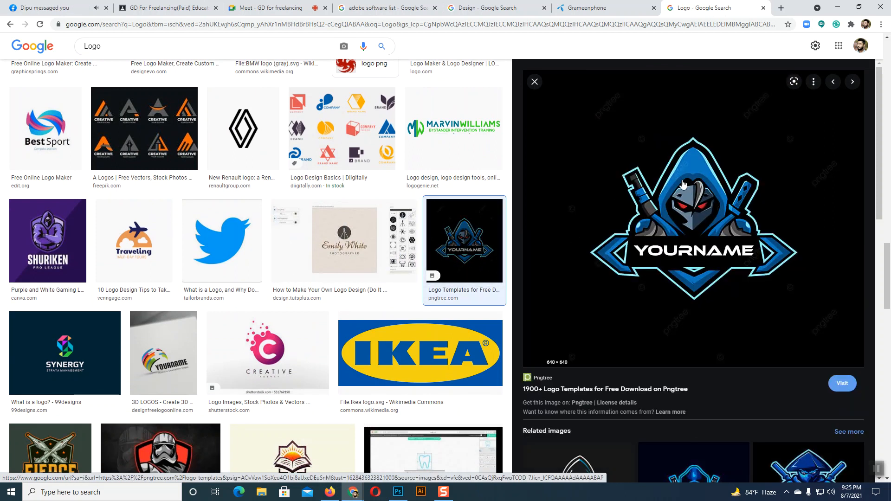
scroll(323, 334, down, 5)
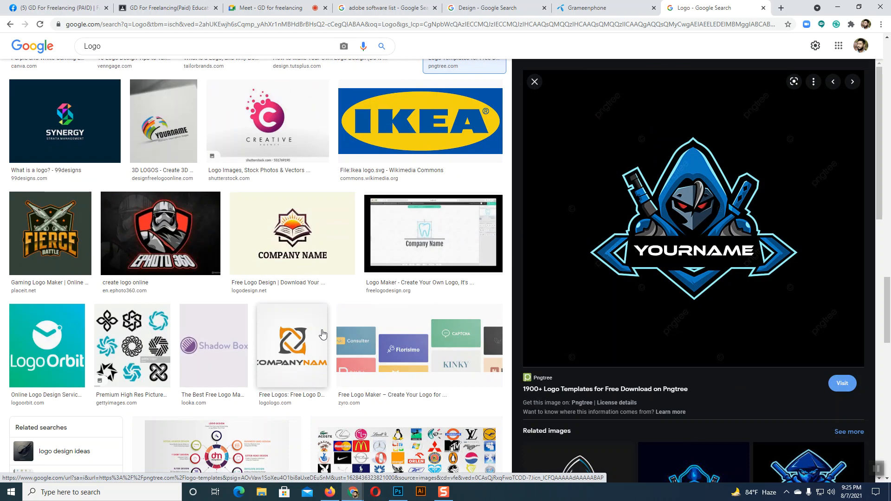
scroll(323, 334, down, 4)
scroll(323, 334, up, 4)
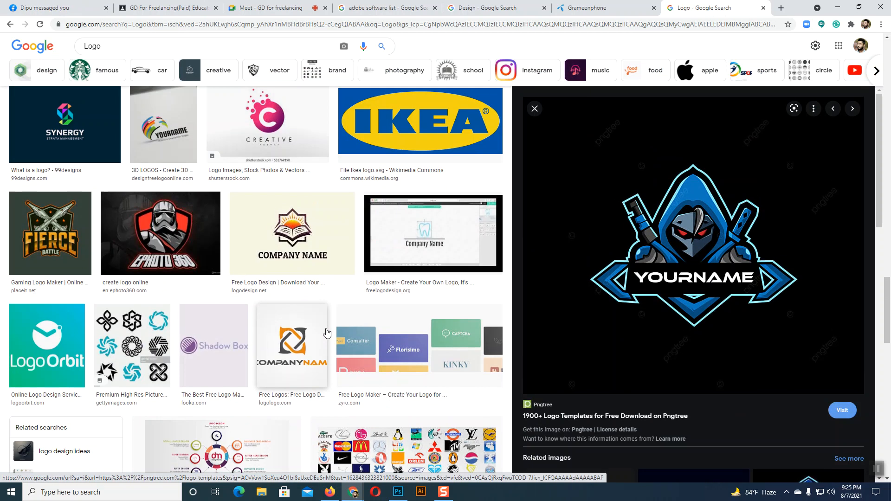
Preview the EPHOTO 360 trooper mascot logo and look through its related gaming logos
click(169, 219)
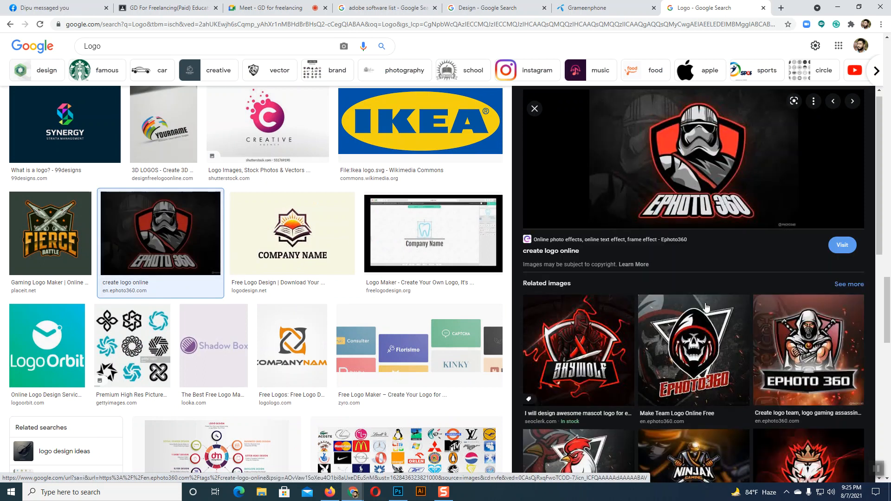
scroll(706, 307, down, 10)
scroll(322, 304, down, 7)
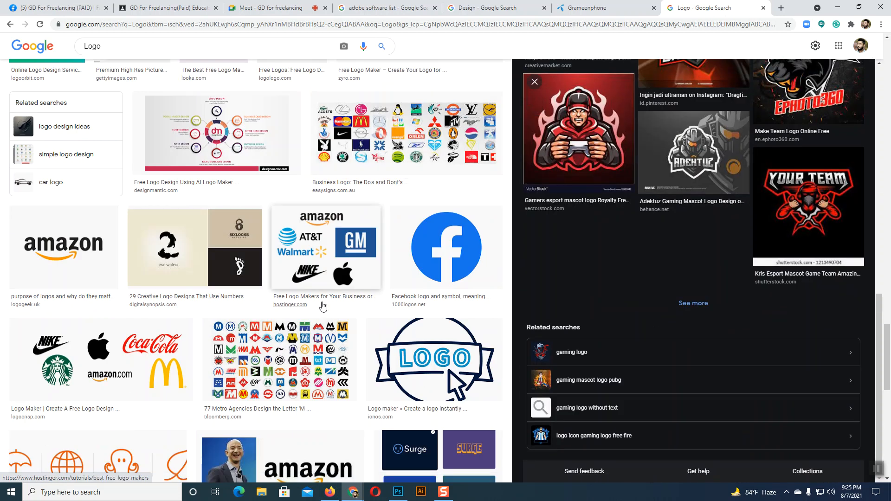
scroll(323, 306, up, 2)
Search Google Images for "logo mockup"
click(133, 45)
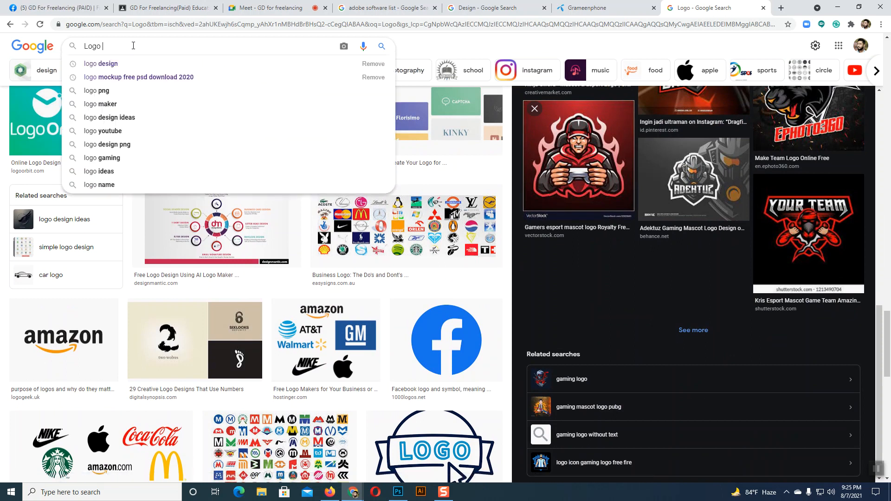
text(mu)
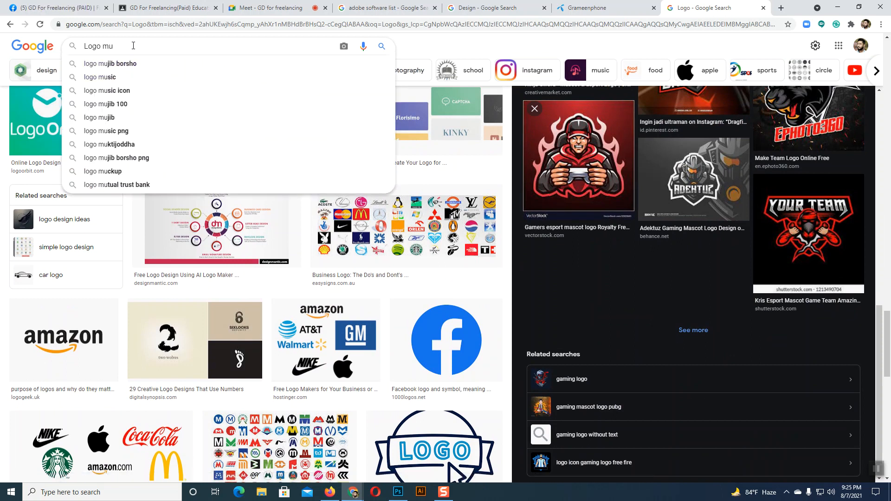
key(BackSpace)
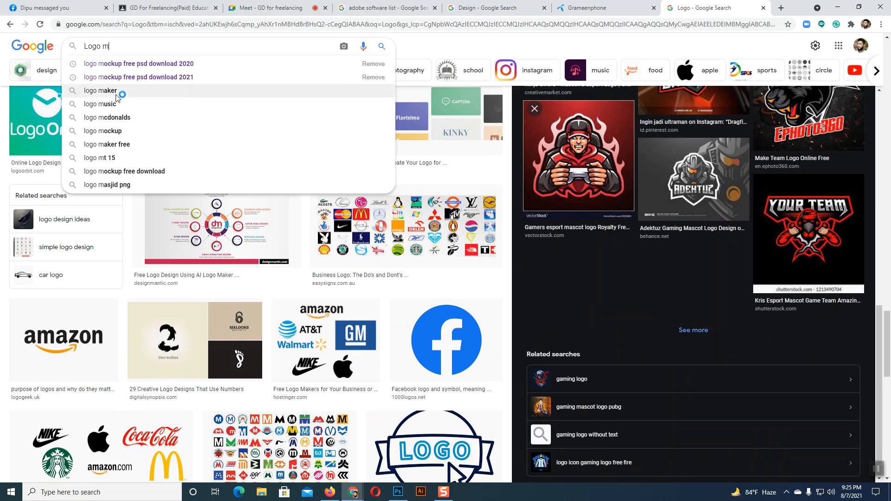
click(115, 131)
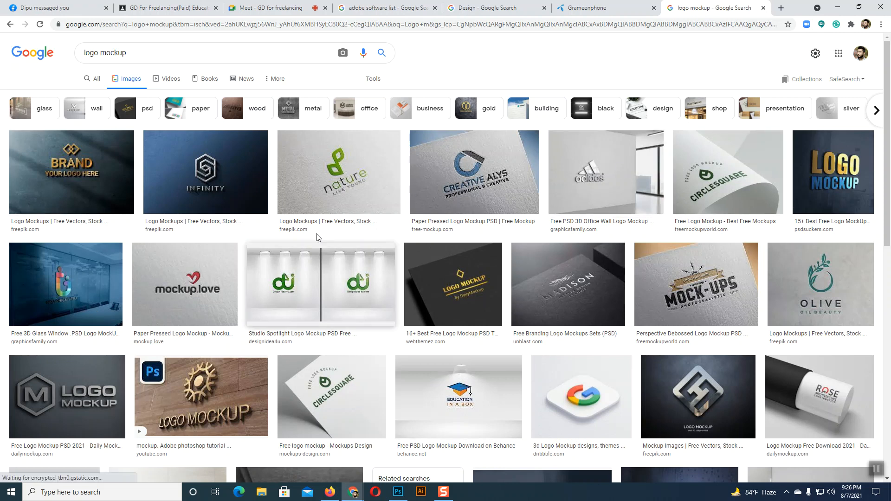
Switch to Photoshop, filter the layer list to shape layers, move the Layers panel further over the canvas, and clear the filter
click(398, 492)
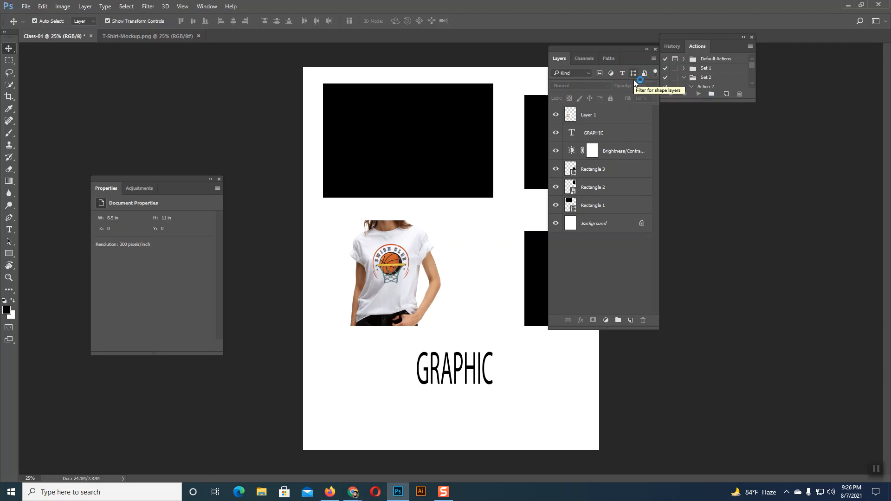
click(588, 205)
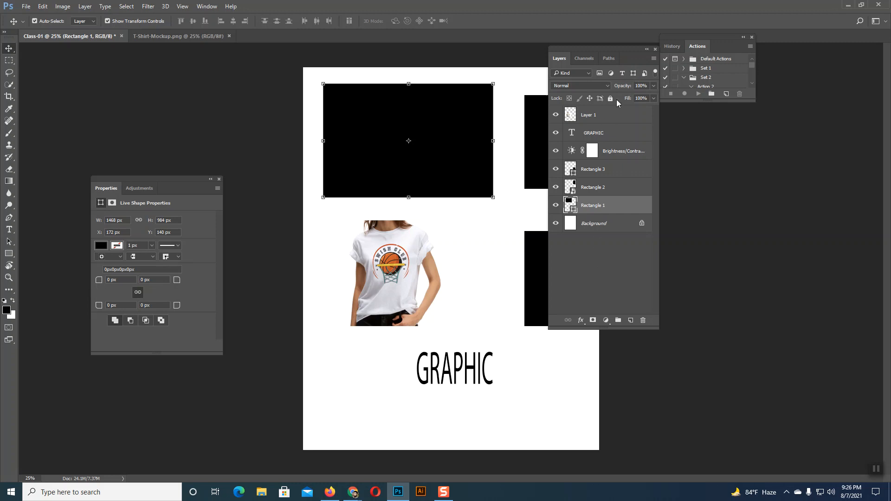
click(633, 73)
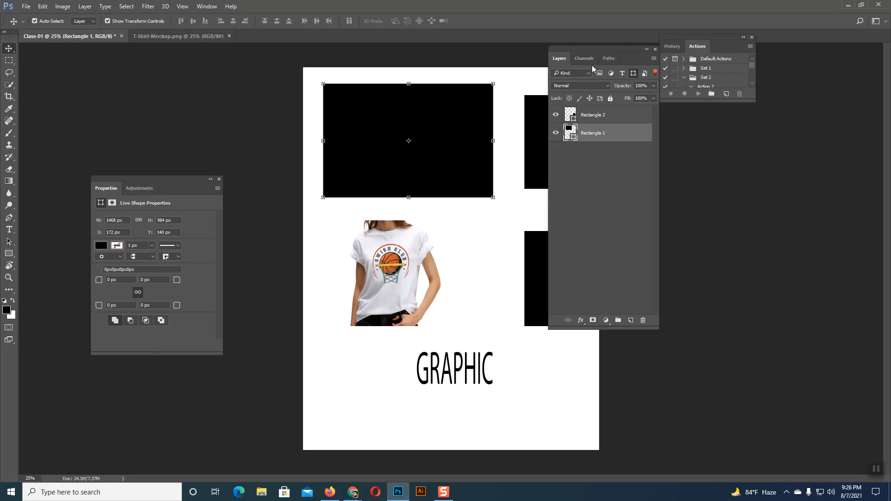
drag(597, 49, 545, 55)
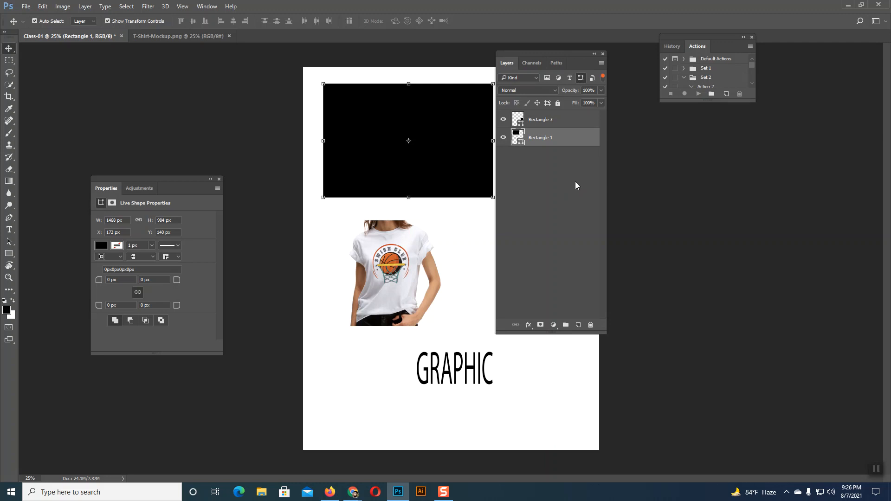
click(579, 78)
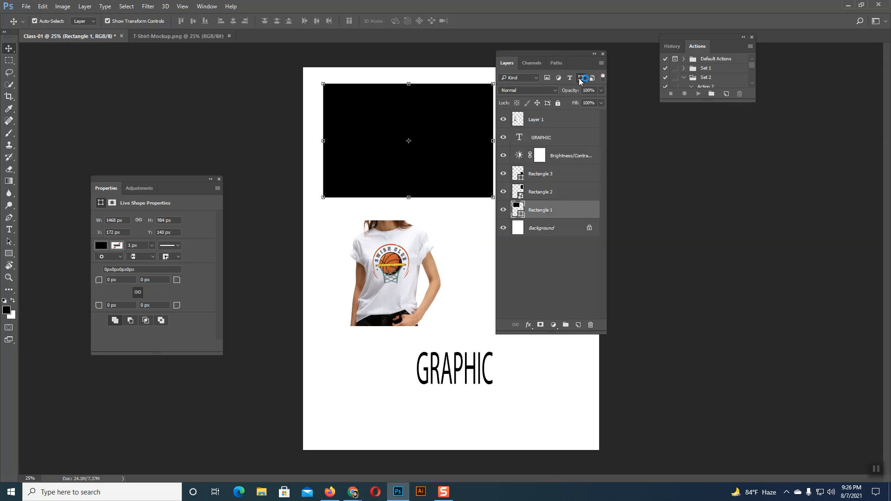
click(580, 79)
click(580, 78)
Draw six black rectangle shapes of varying sizes on the canvas, the last about 221 × 432 px, and look through the layer list
click(8, 253)
drag(327, 238, 350, 271)
drag(434, 258, 442, 292)
drag(381, 334, 434, 371)
drag(417, 401, 489, 416)
drag(461, 325, 509, 378)
drag(544, 369, 571, 420)
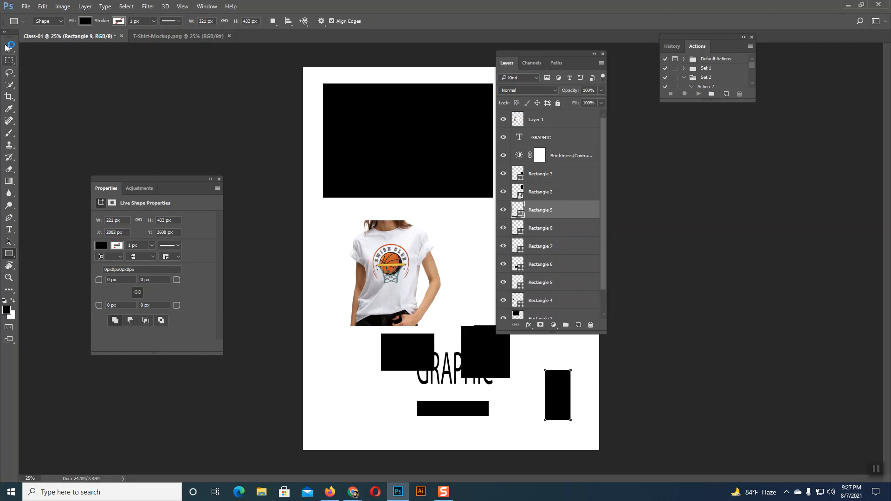
click(9, 50)
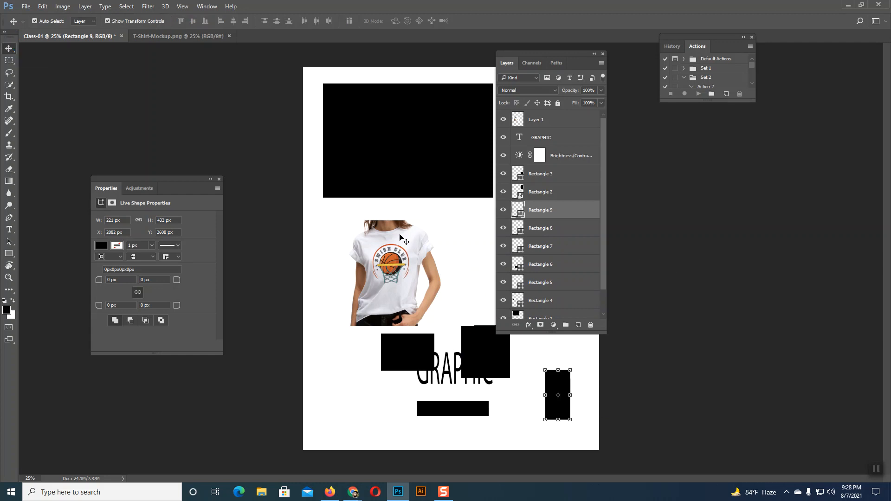
scroll(571, 214, down, 2)
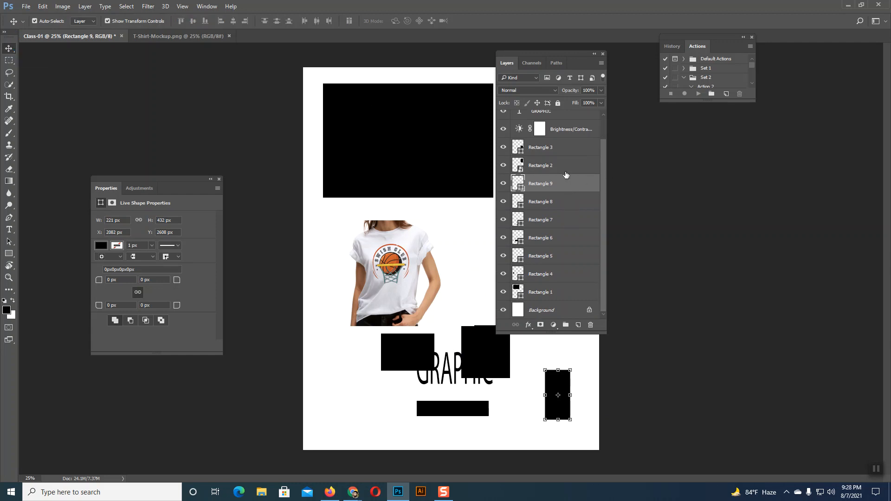
scroll(562, 291, up, 2)
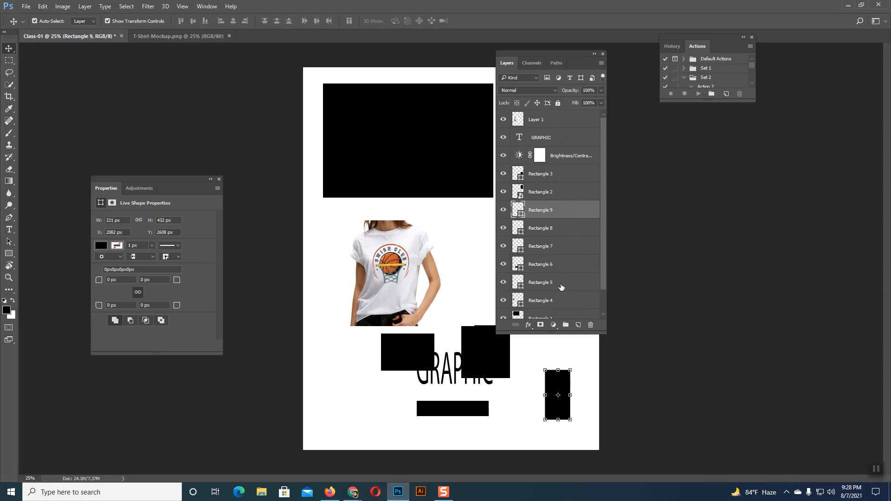
Switch to Chrome's "flyer design" image results, open the Travel flyer image in a new tab, and preview the Corporate Business Flyer
key(alt+Tab)
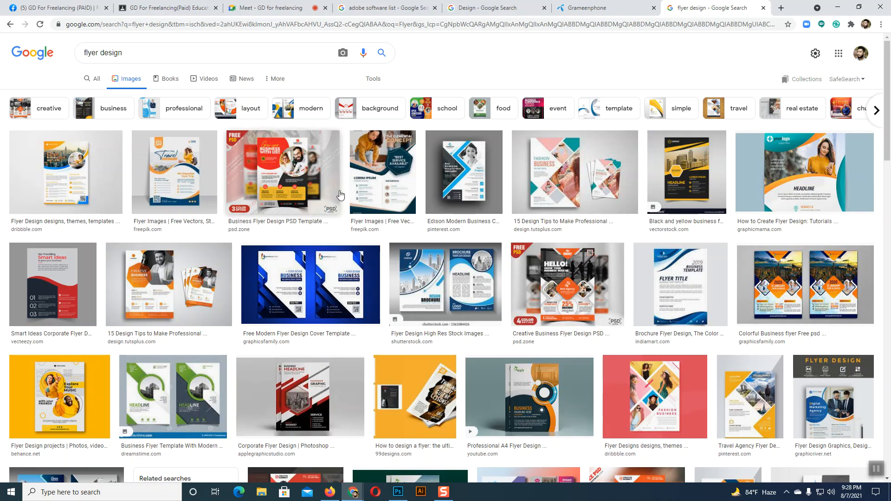
click(171, 170)
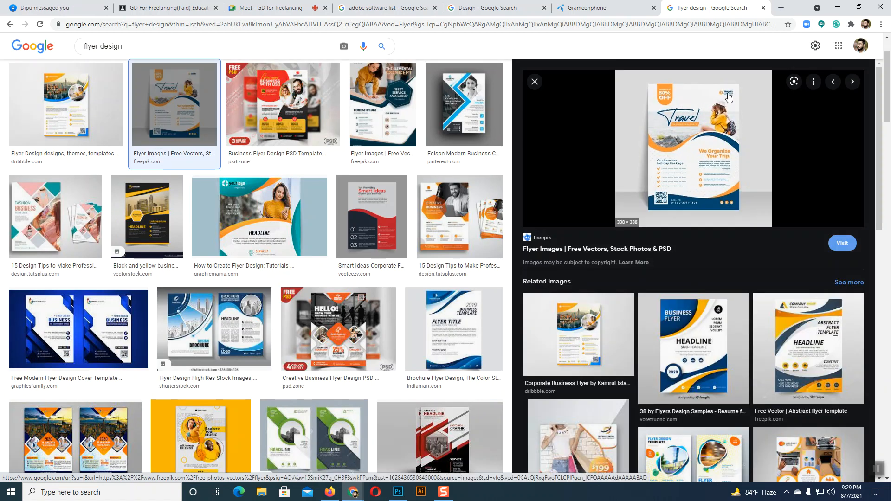
right_click(682, 134)
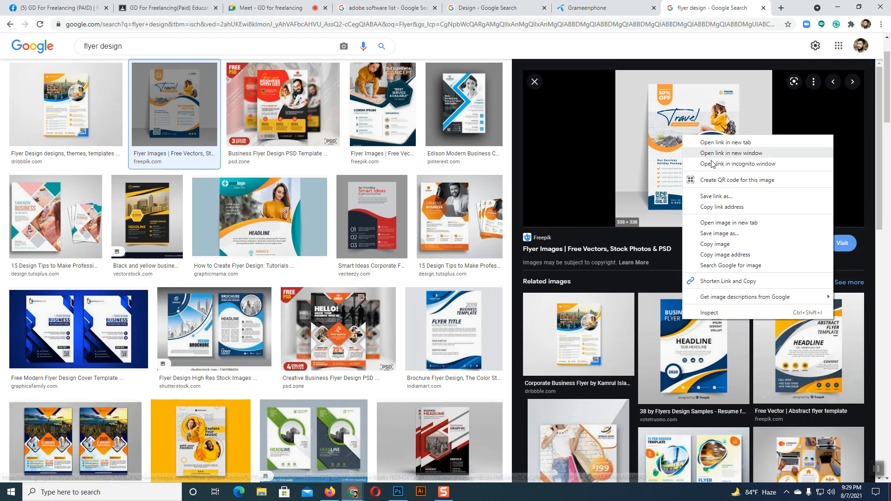
click(729, 223)
key(ctrl+Tab)
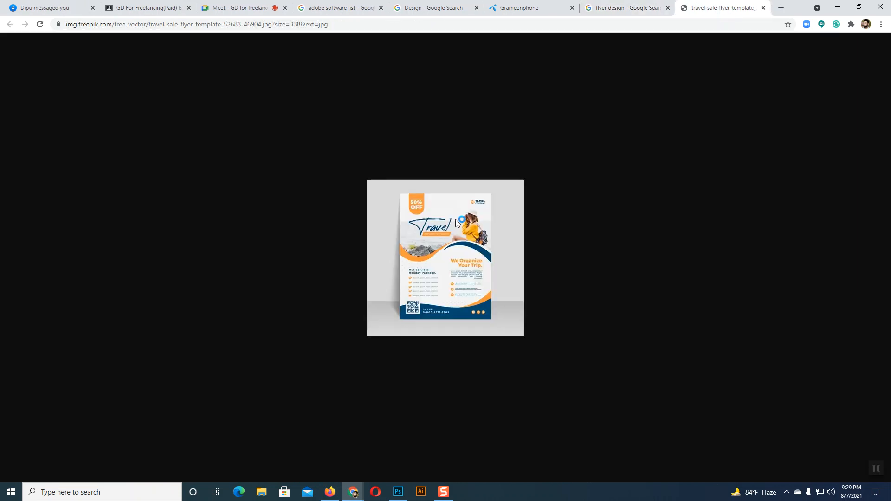
click(627, 7)
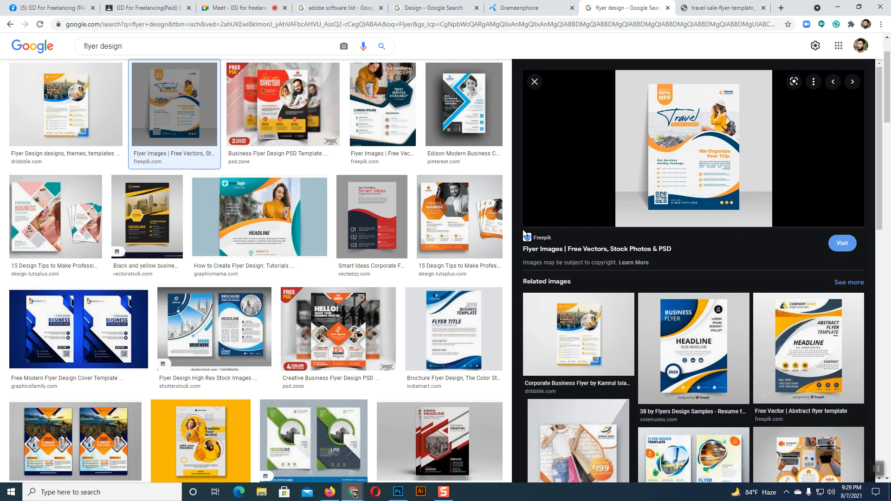
click(570, 345)
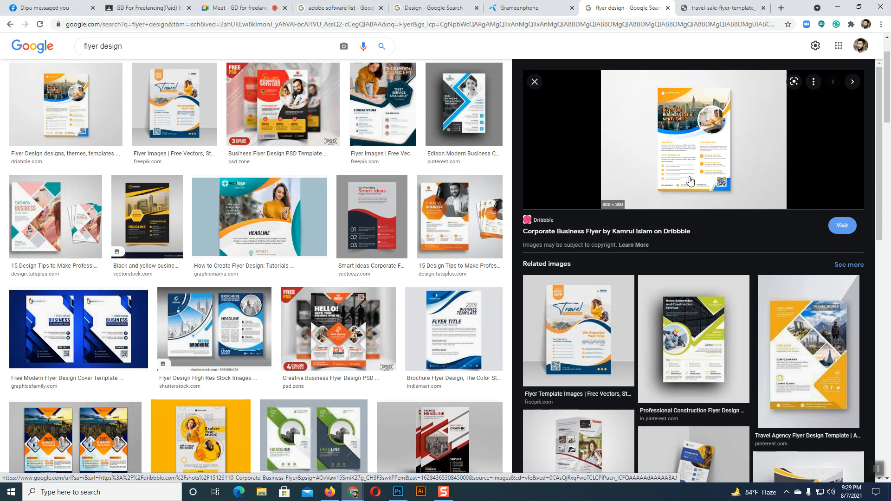
Switch to Photoshop, filter the layer list to type layers, and open the GRAPHIC layer's name for editing
click(397, 492)
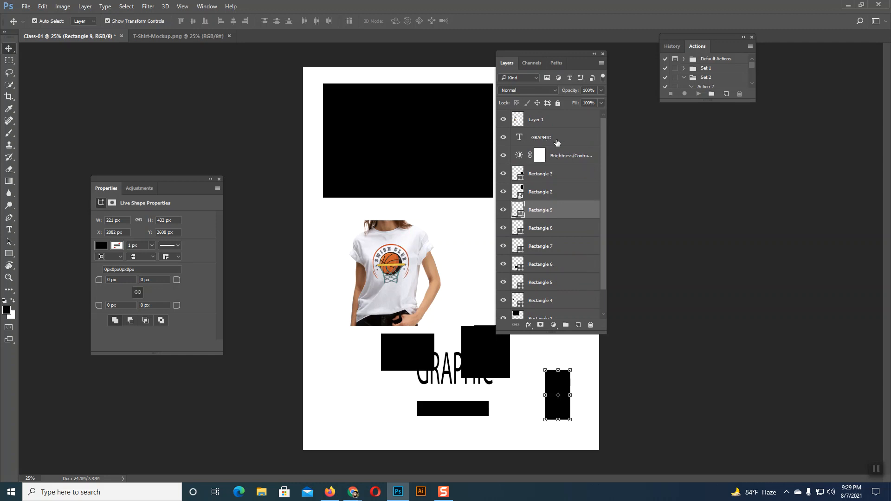
click(571, 77)
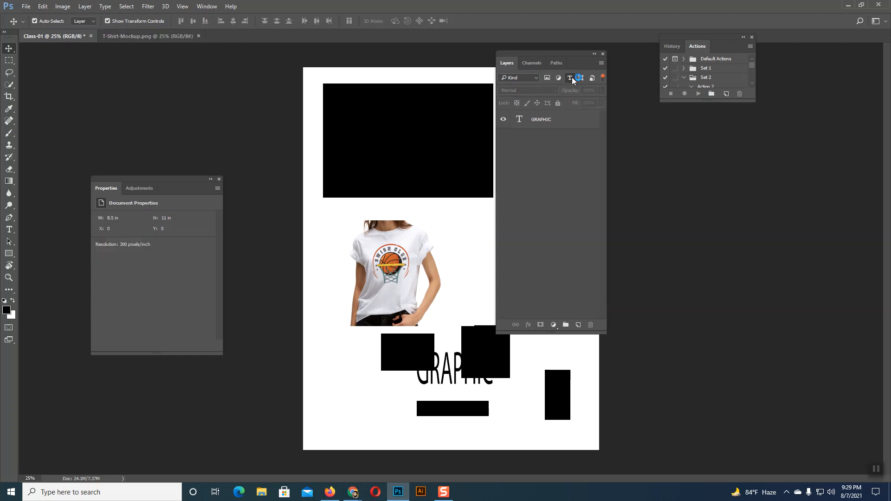
click(546, 121)
double_click(546, 120)
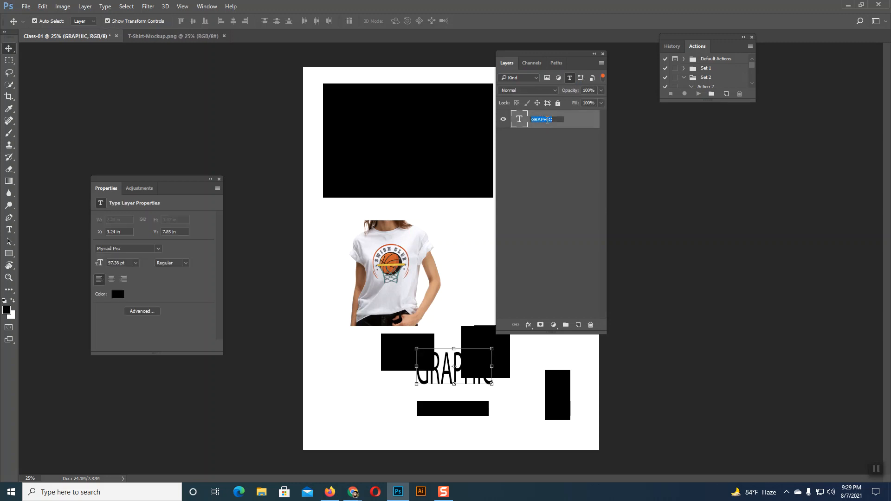
Replace the GRAPHIC text on the canvas with "Design" and reselect its layer
click(9, 230)
double_click(402, 366)
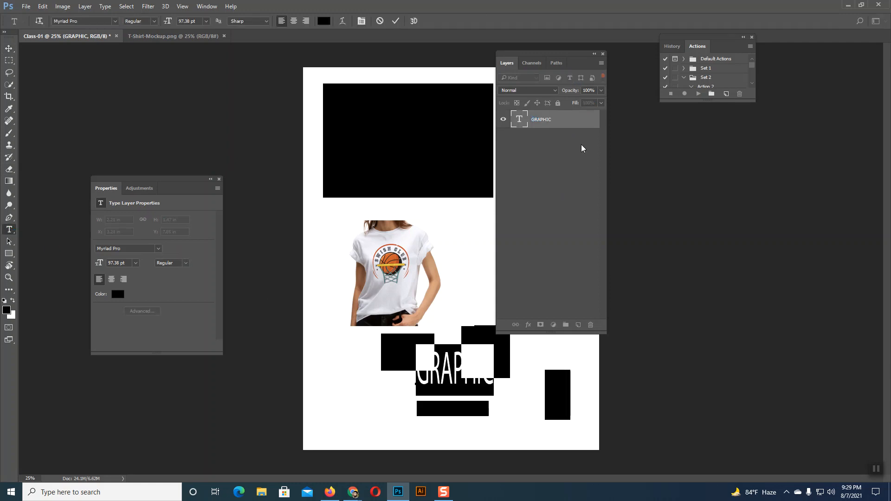
text(Design)
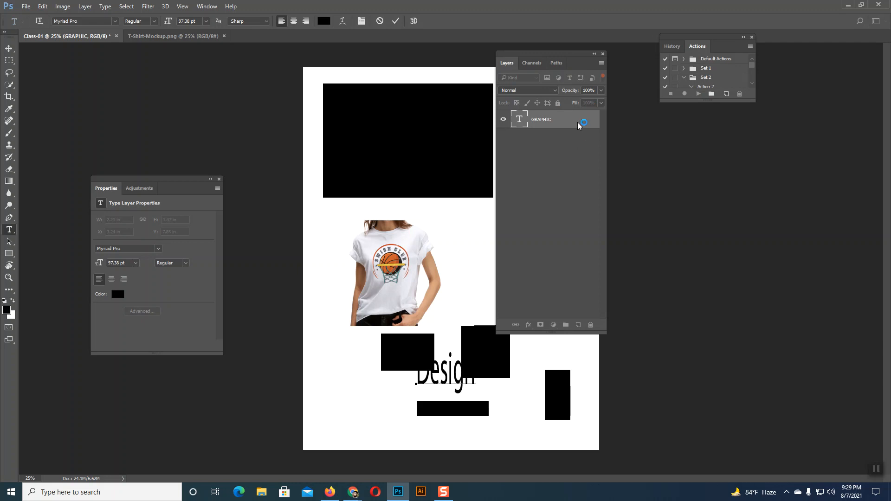
click(9, 48)
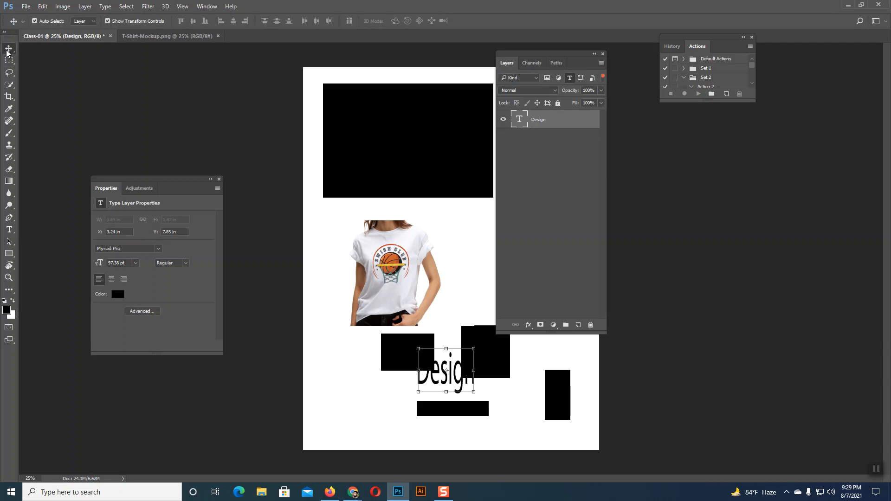
click(560, 180)
click(541, 120)
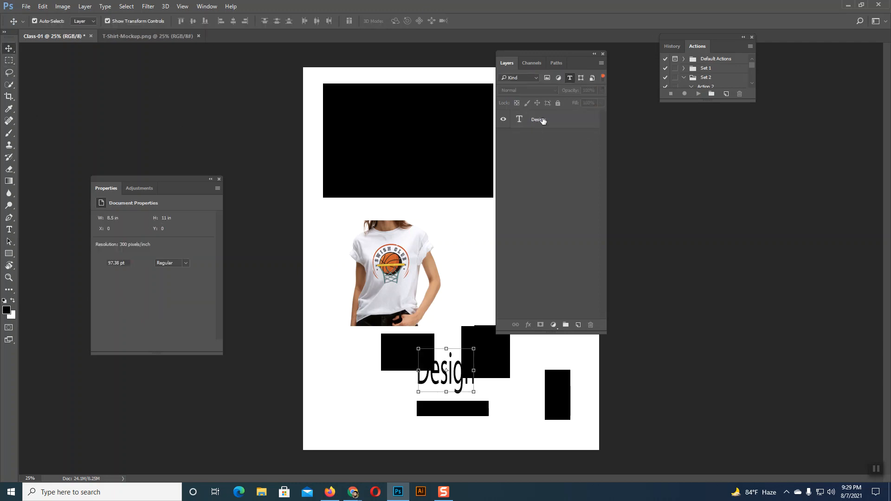
Clear the type-layer filter and look through the full layer list
click(570, 77)
scroll(579, 259, down, 1)
scroll(578, 259, up, 1)
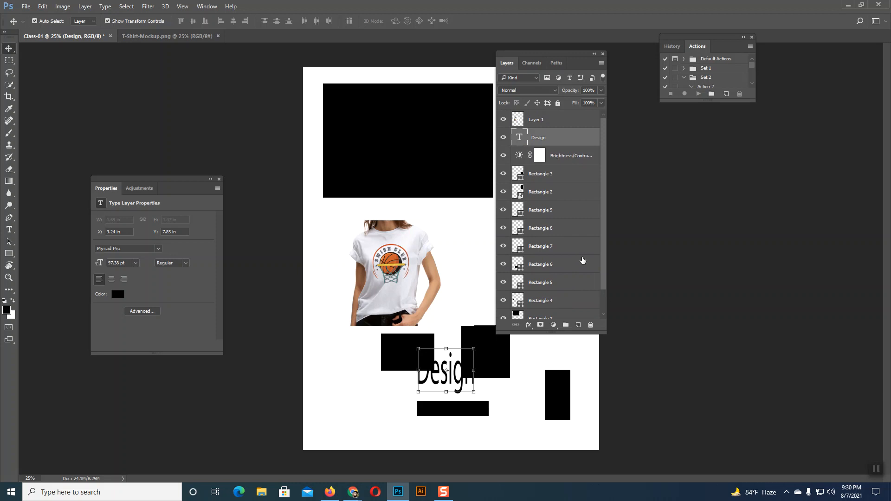
Move the Layers panel off the canvas and place the Actions panel over the canvas's upper part
drag(547, 58, 708, 125)
drag(719, 35, 489, 61)
drag(703, 128, 726, 59)
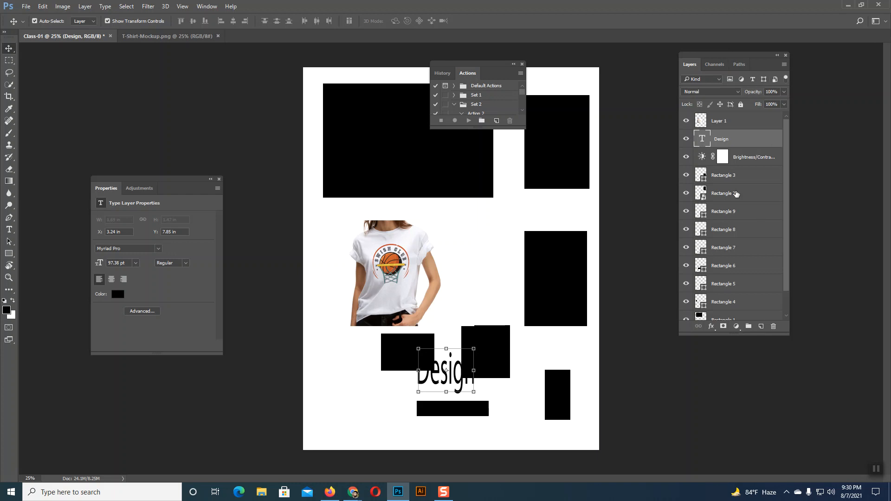
Select all the artwork on the canvas, deselect it, and look through the layer list down to Background
click(721, 122)
click(497, 234)
drag(320, 76, 580, 443)
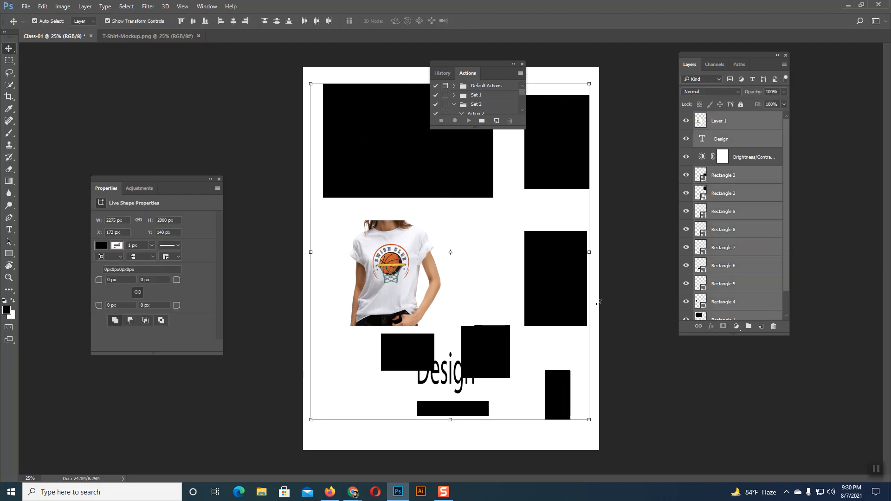
click(620, 316)
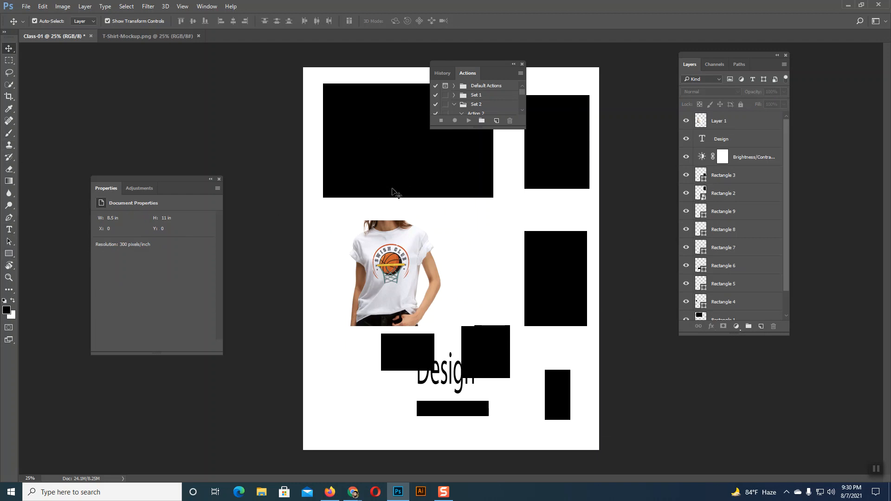
scroll(756, 210, down, 2)
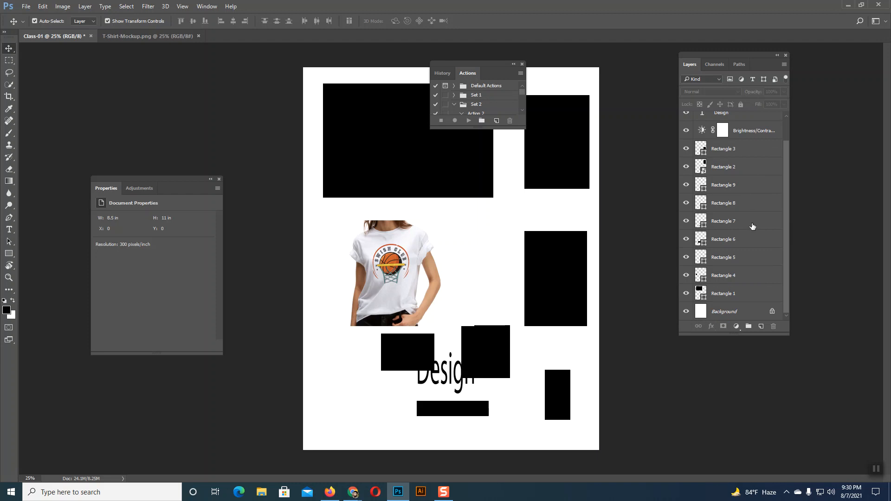
scroll(753, 227, up, 2)
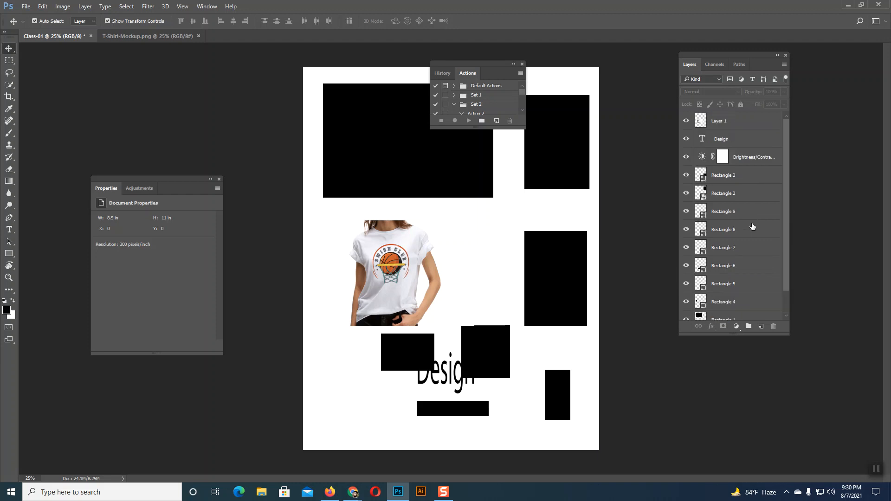
Draw a black rectangle about 237 × 704 px beside the T-shirt image and reposition the Actions and Layers panels
click(9, 253)
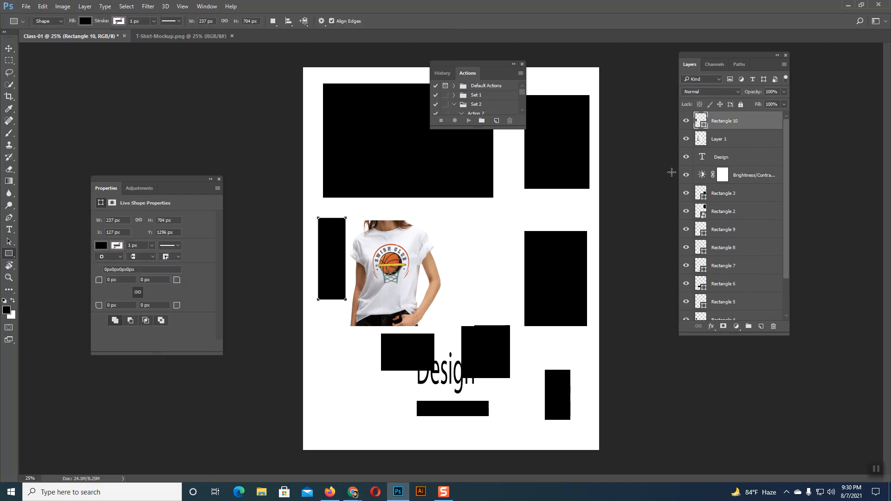
click(9, 48)
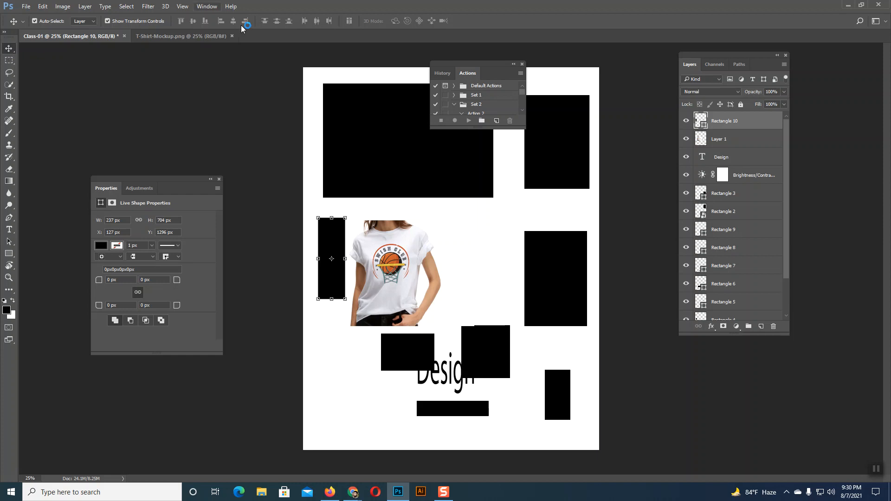
drag(484, 71, 418, 56)
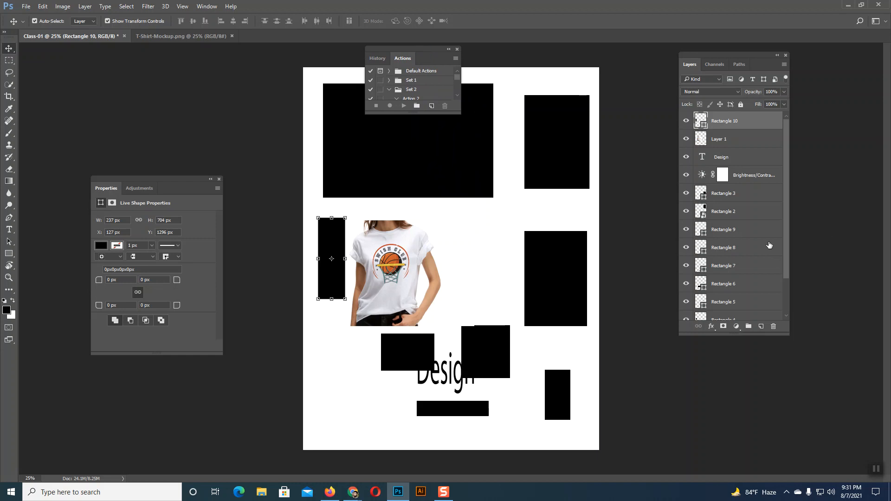
drag(742, 56, 551, 11)
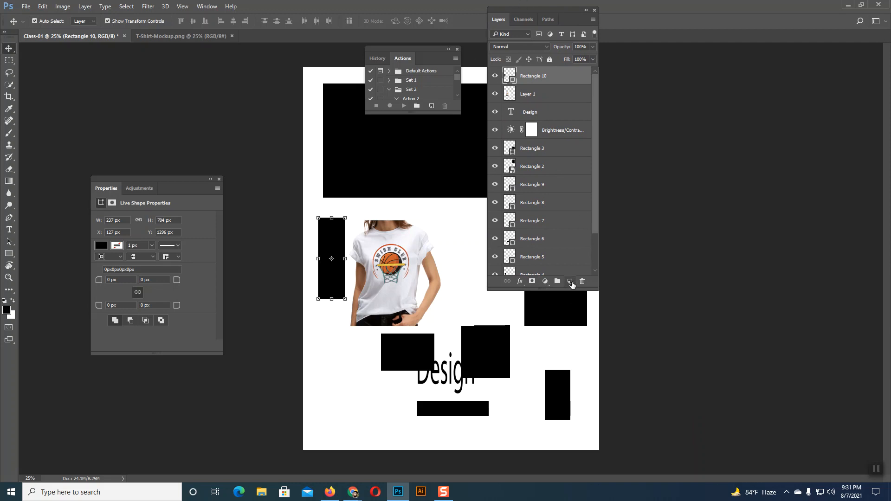
Magnify the screen to 200%, add a blank layer above Rectangle 10, and return the magnification to 100%
key(super+plus)
click(135, 96)
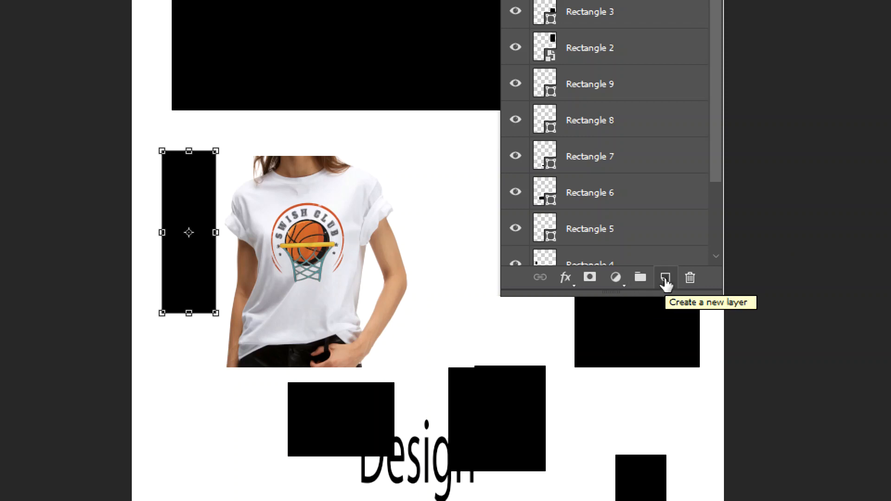
click(664, 279)
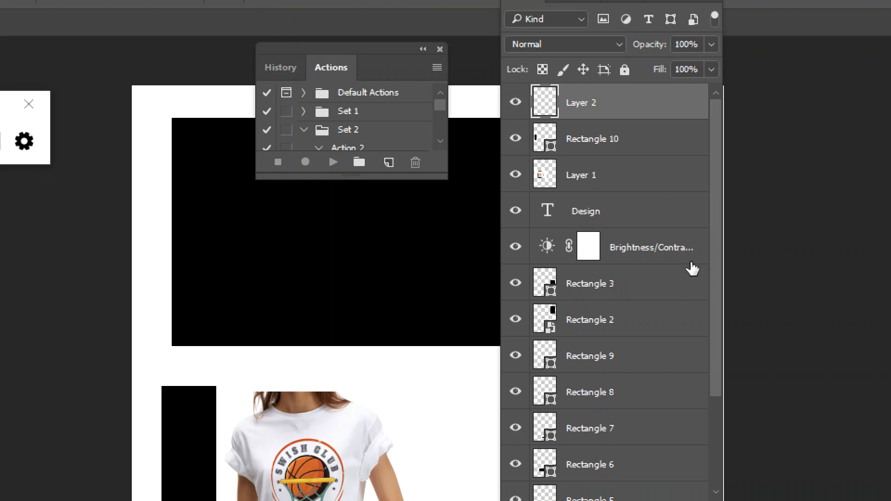
scroll(667, 325, down, 5)
scroll(668, 454, up, 5)
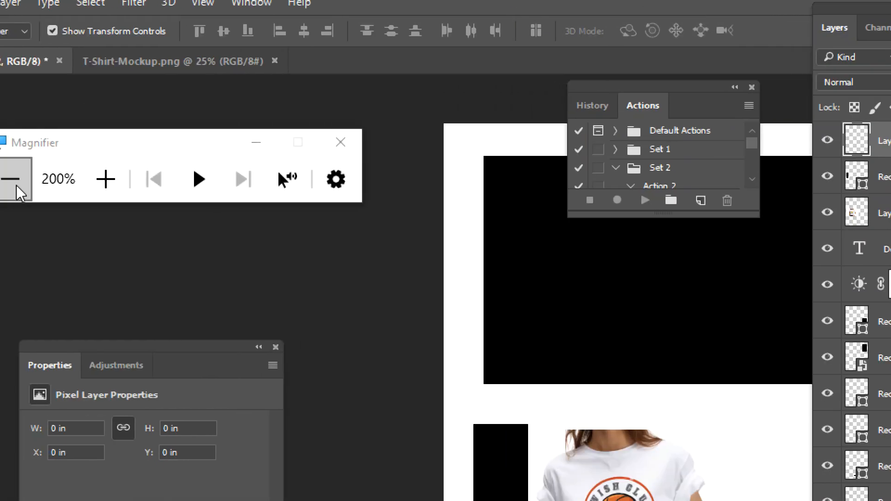
click(23, 183)
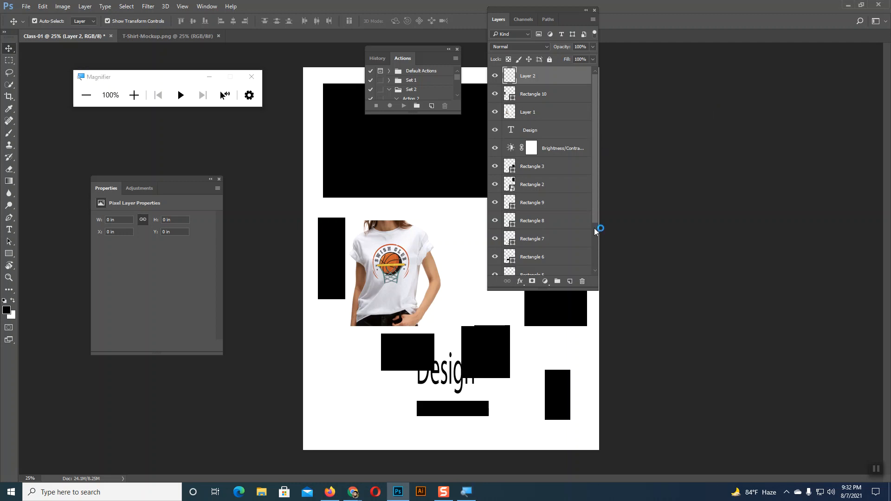
Add two more blank layers, the first with the default New Layer options, and move the Layers panel off the canvas
mouse_move(595, 201)
mouse_down()
mouse_move(591, 252)
mouse_move(588, 196)
mouse_up()
click(593, 20)
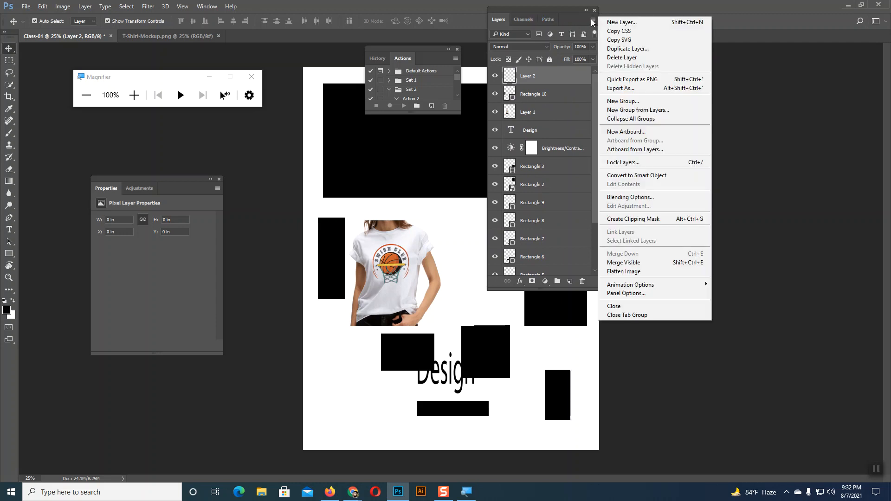
click(614, 24)
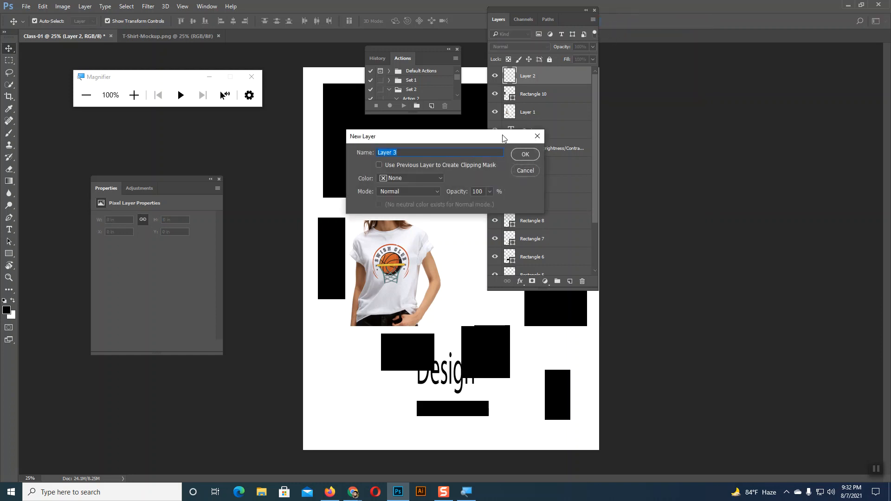
click(535, 157)
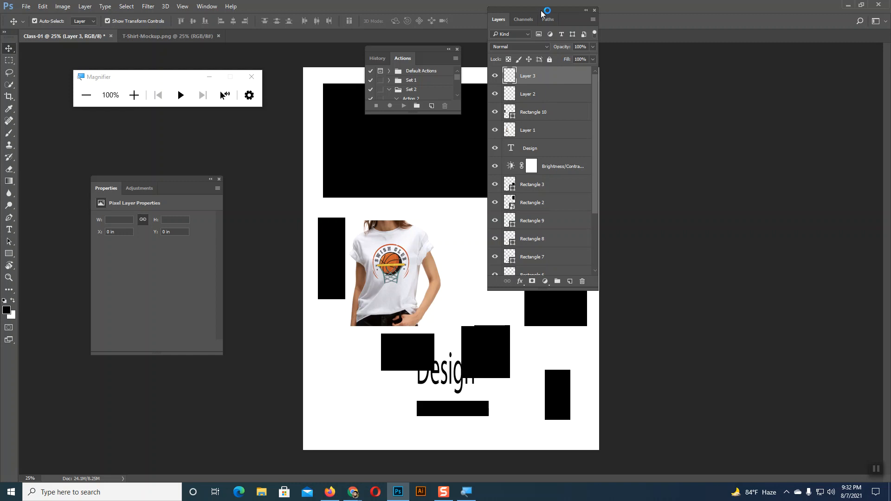
drag(542, 13, 698, 47)
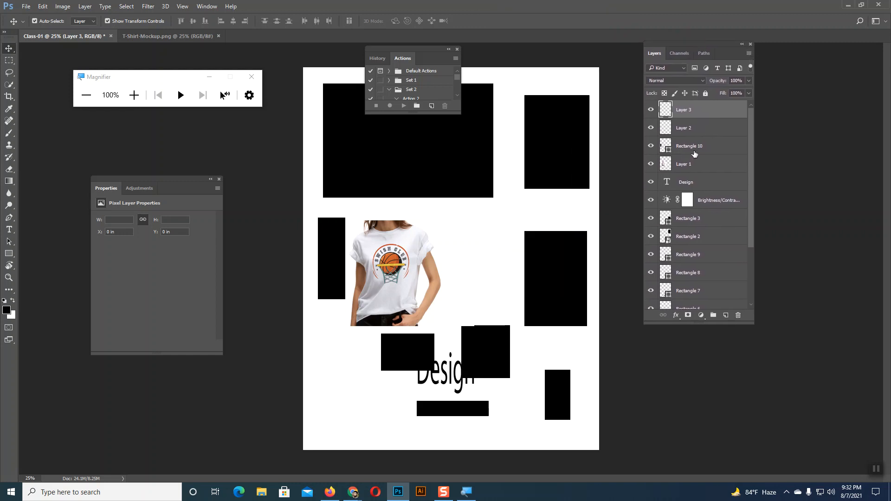
click(726, 315)
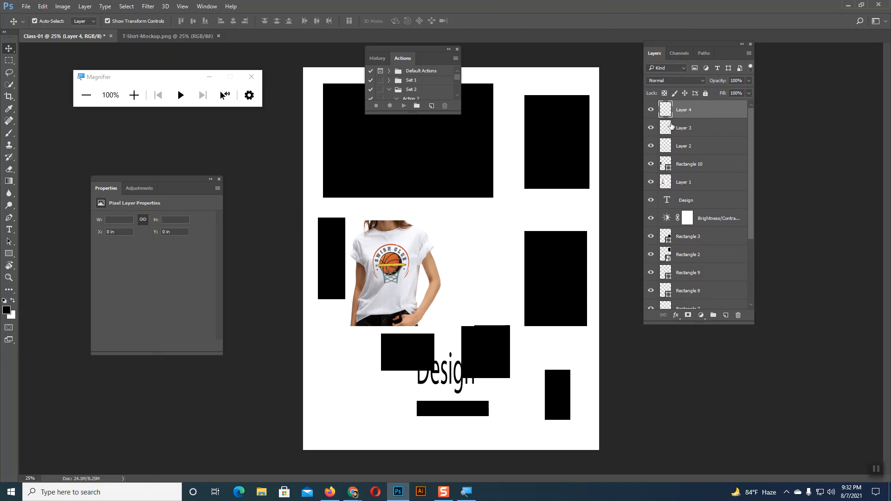
click(748, 54)
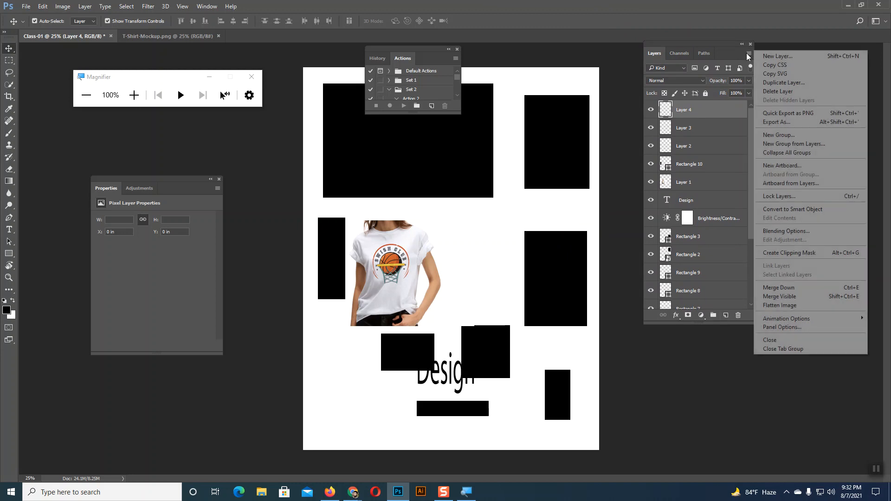
click(777, 57)
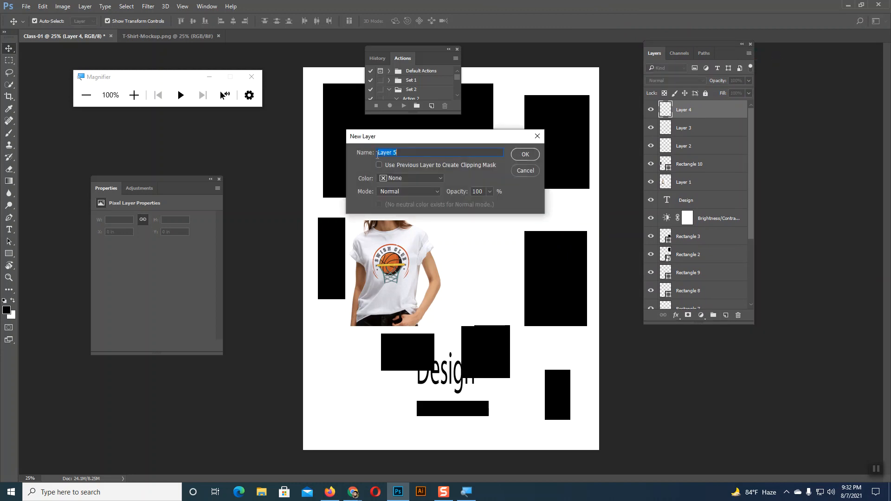
click(524, 171)
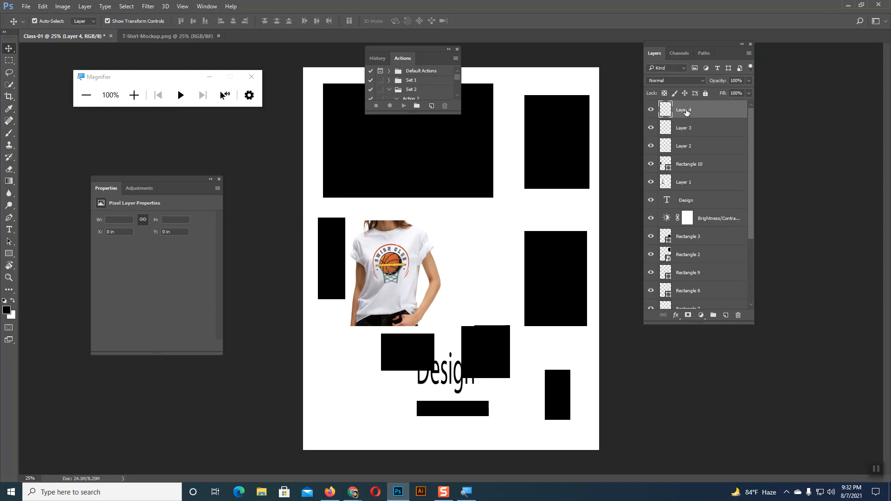
Rename the topmost blank layer as gtrcvc and dock the Layers panel at the window's edge
double_click(685, 110)
text(gtrcvc)
click(706, 125)
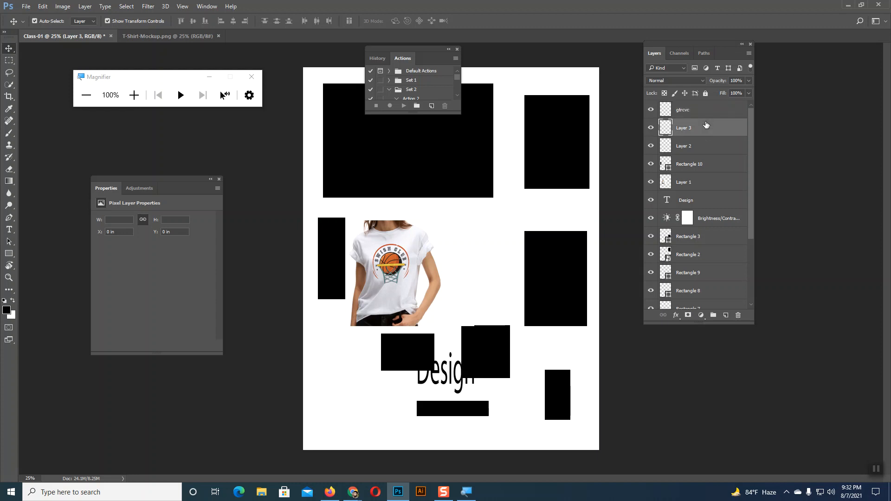
click(705, 110)
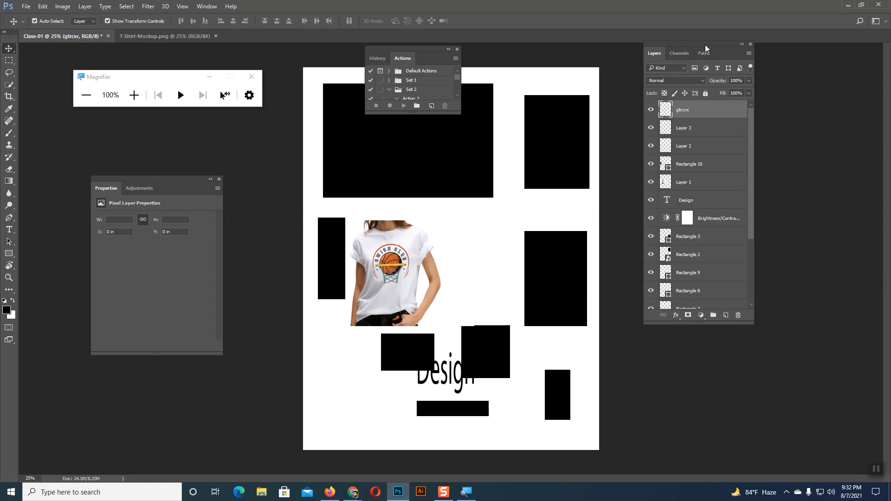
drag(700, 41, 884, 44)
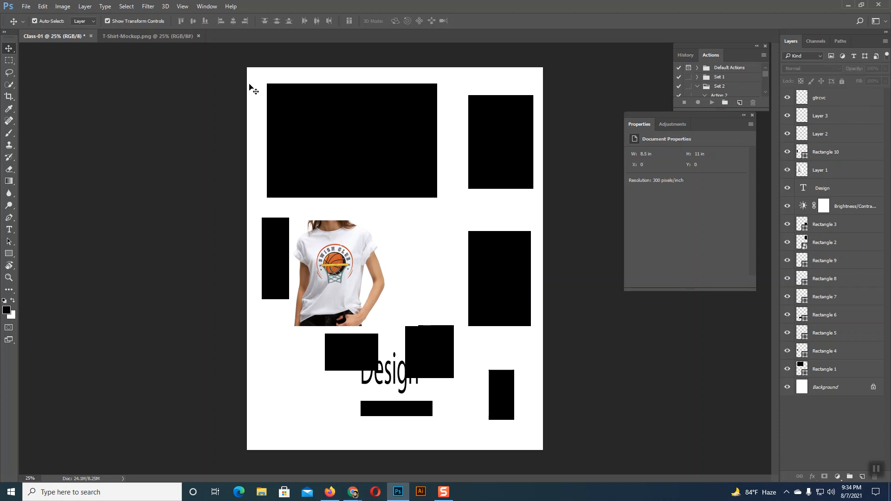
Demonstrate selecting all the canvas artwork with the Move tool twice, deselecting each time and viewing the tool's variants in between
drag(250, 72, 537, 440)
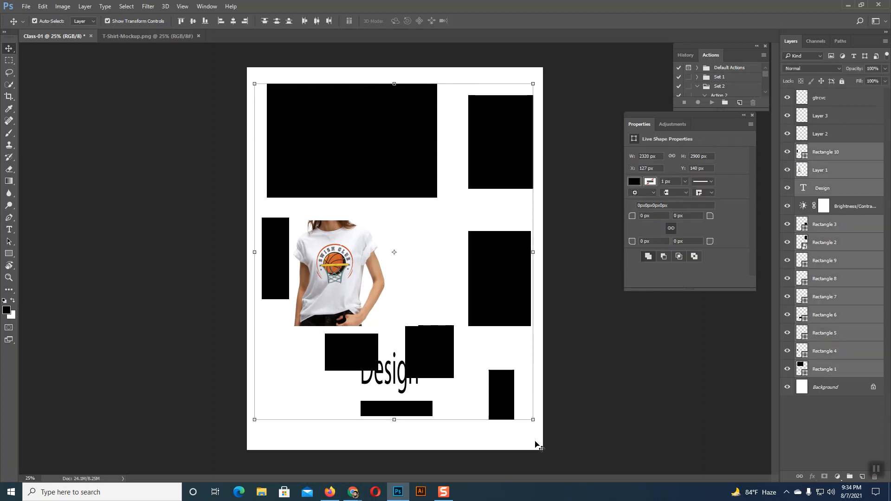
click(648, 316)
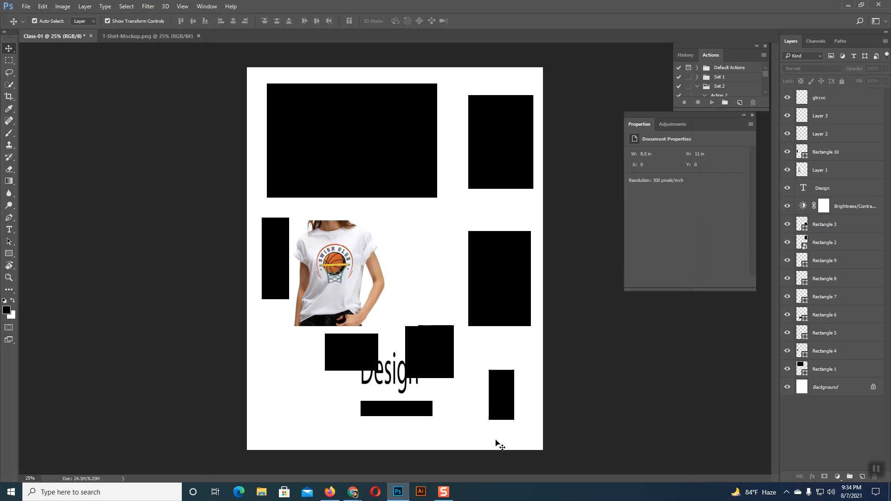
right_click(7, 49)
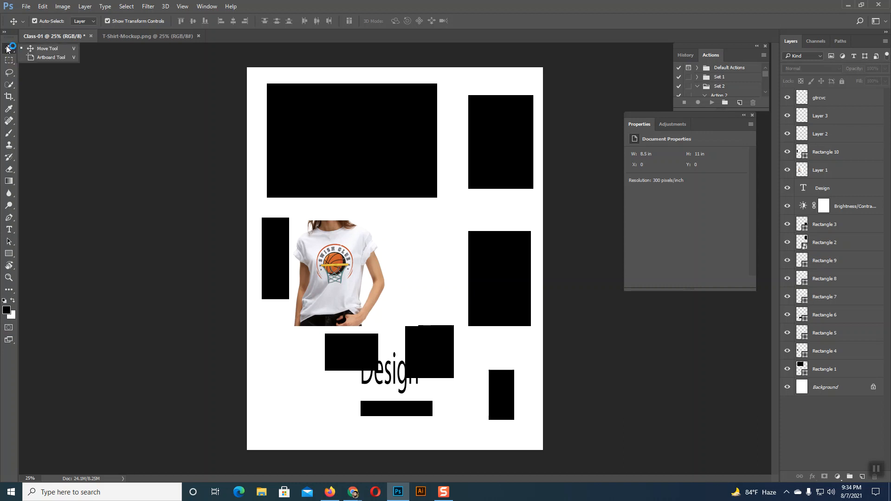
click(7, 48)
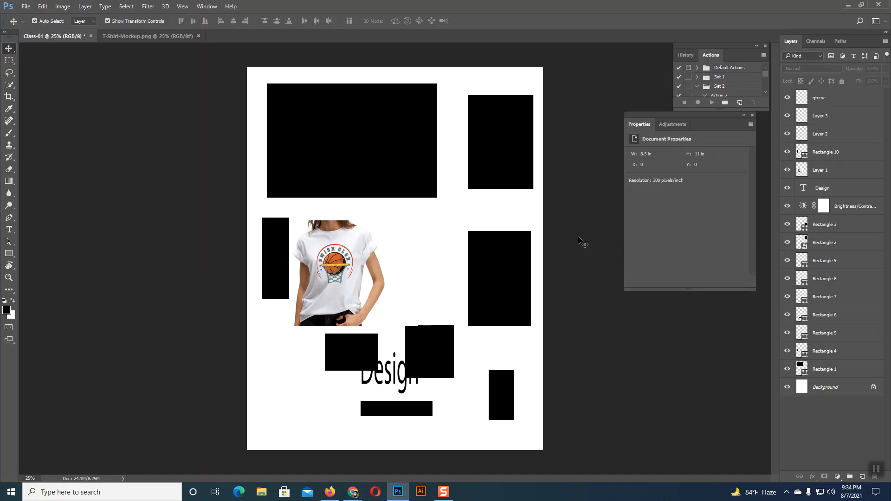
right_click(9, 50)
click(28, 48)
drag(251, 71, 538, 443)
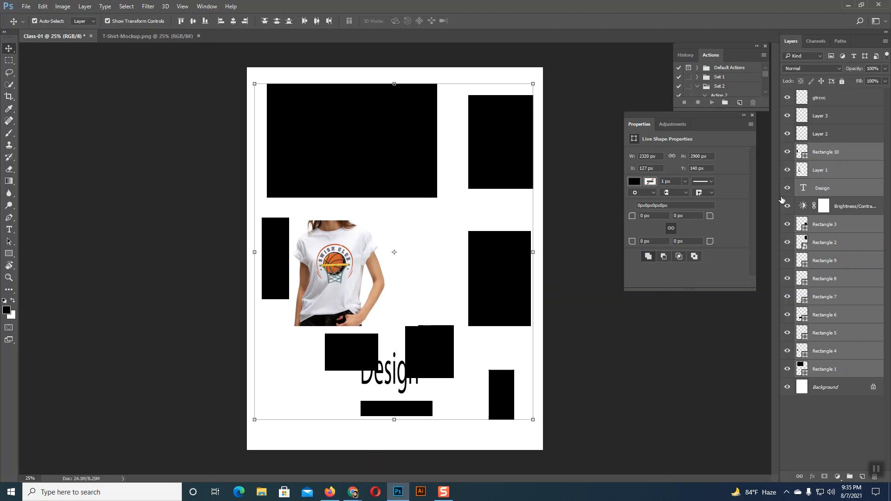
click(559, 285)
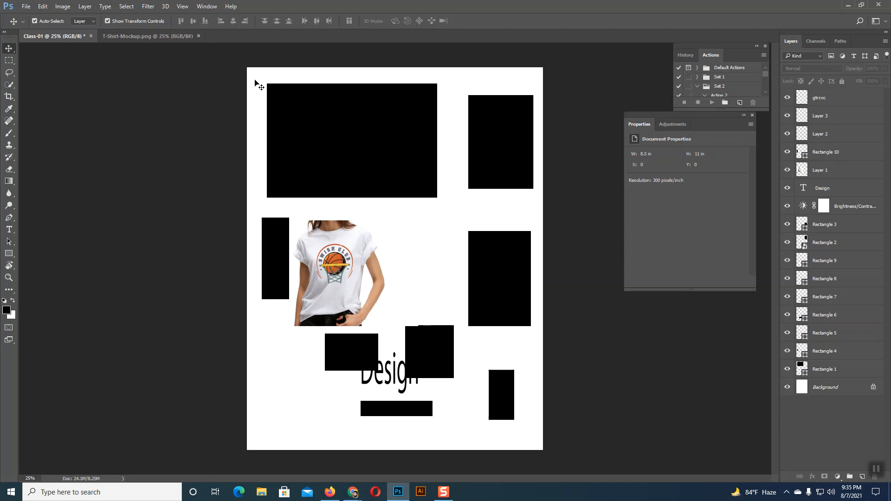
Demonstrate deleting all the canvas artwork selected with the Move tool, undo the deletion and deselect
drag(256, 83, 528, 449)
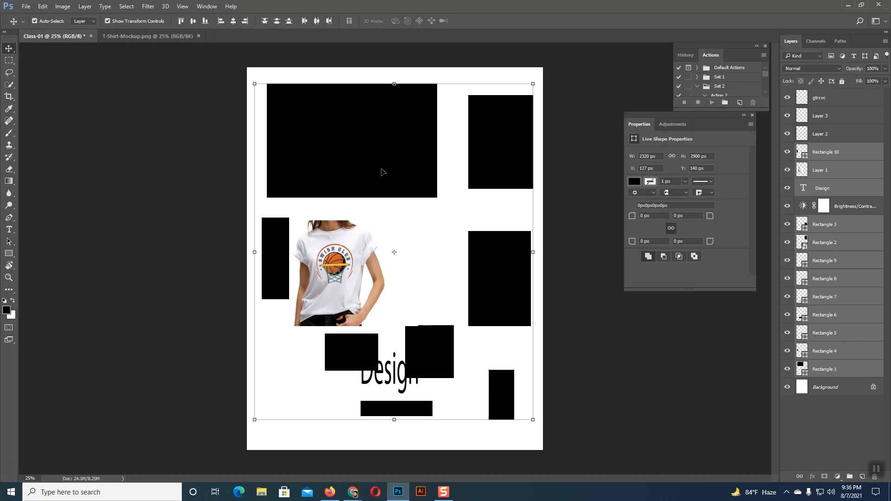
key(Delete)
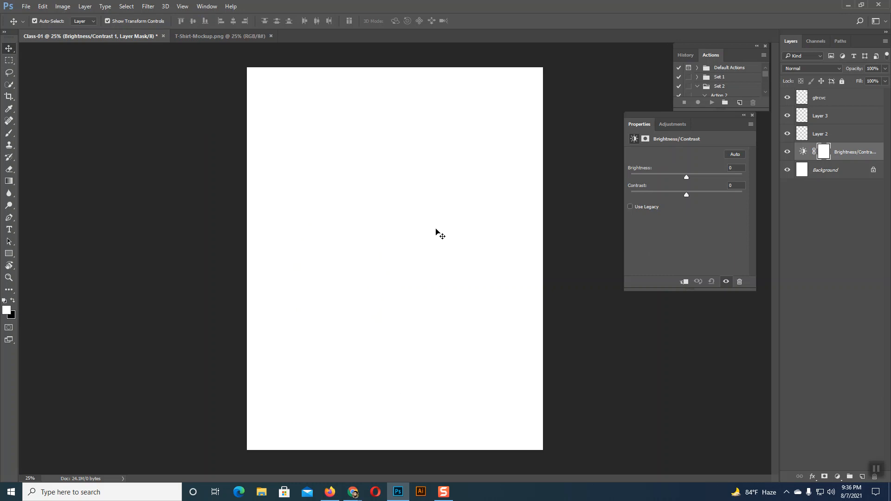
key(ctrl+z)
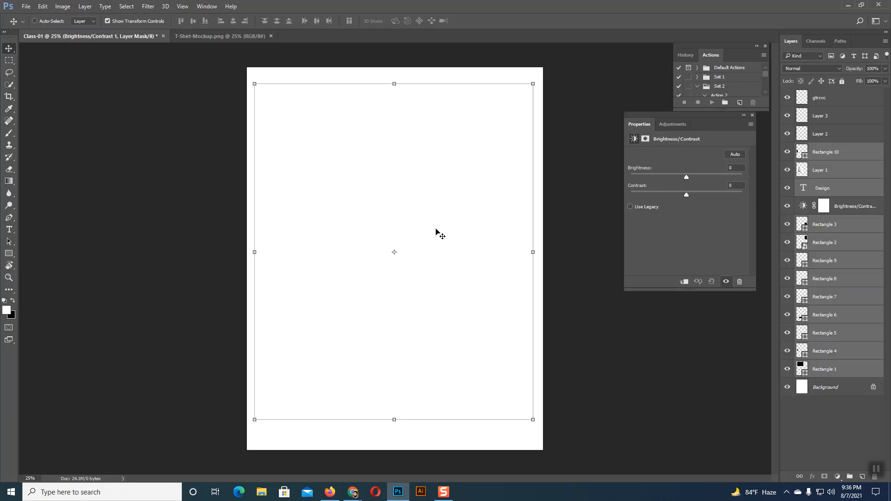
click(580, 235)
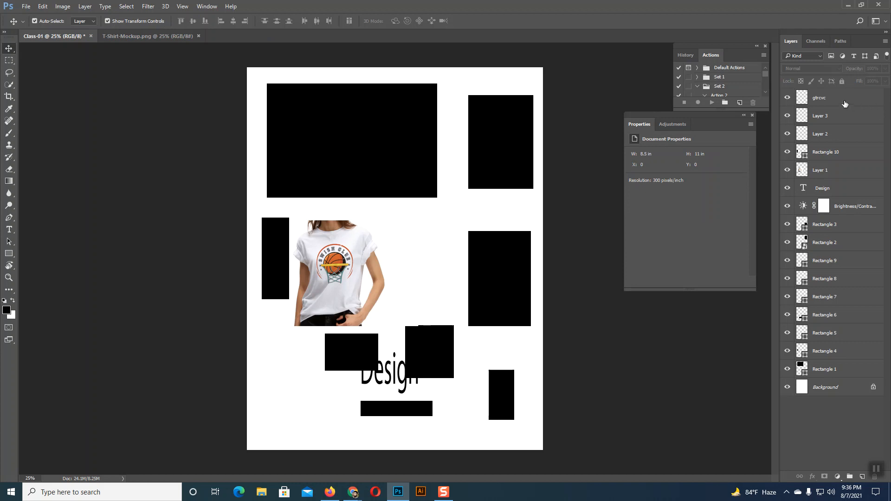
Demonstrate deleting every layer from gtrcvc down to Rectangle 1, undo the deletion and clear the layer selection
click(818, 99)
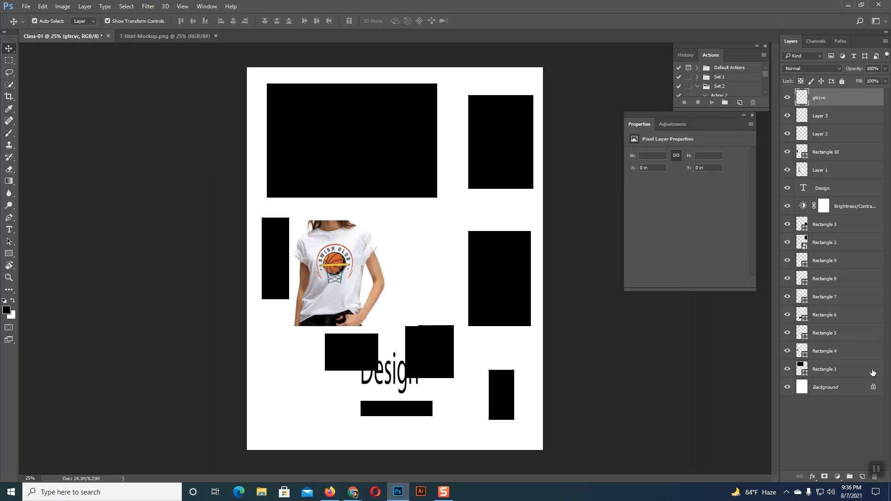
shift+click(823, 373)
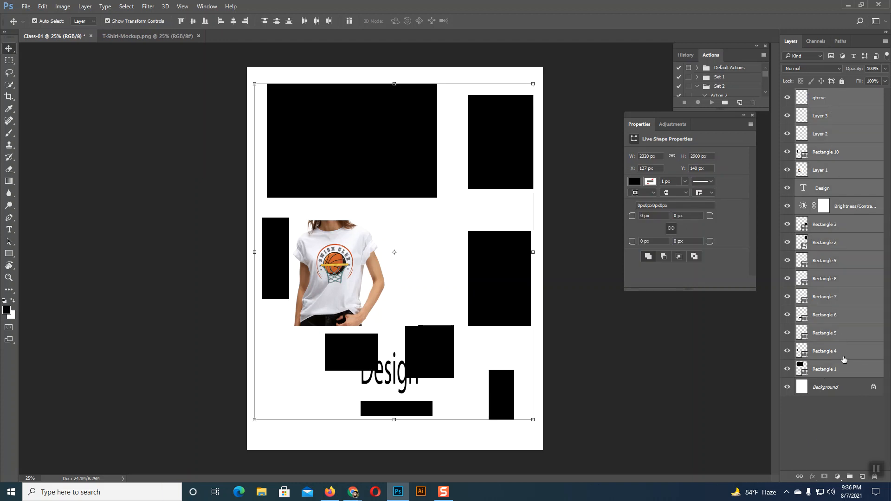
key(Delete)
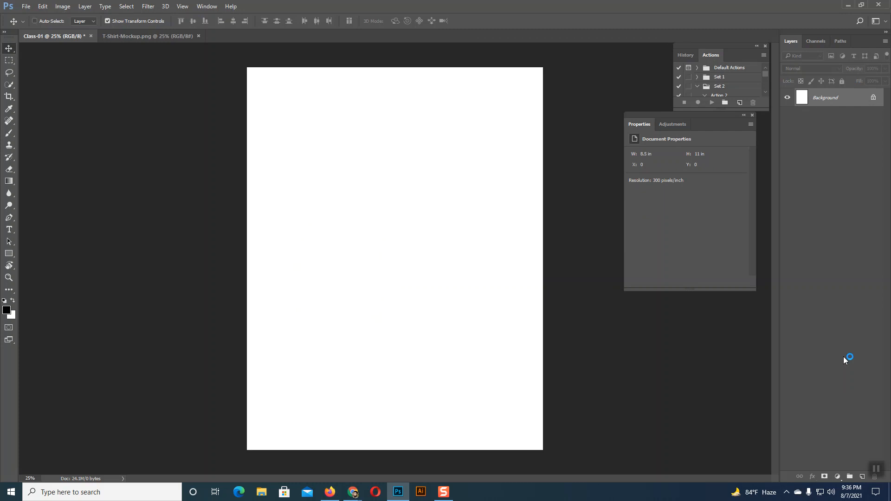
key(ctrl+z)
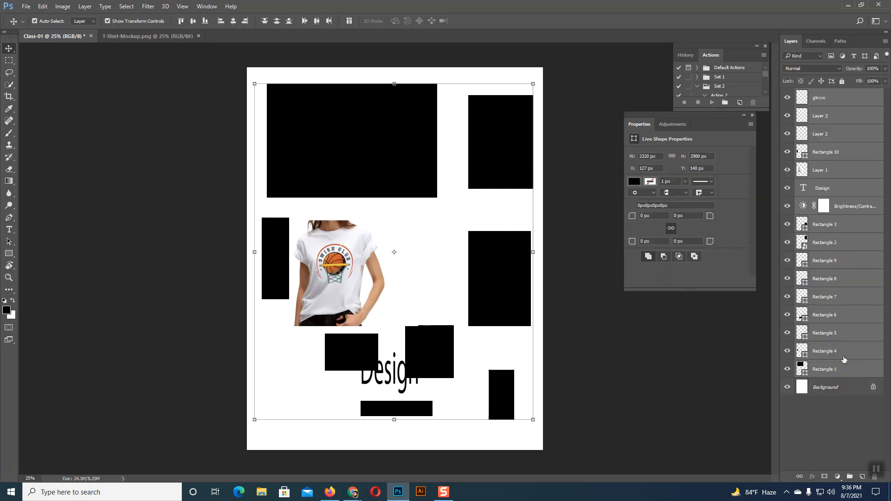
click(588, 341)
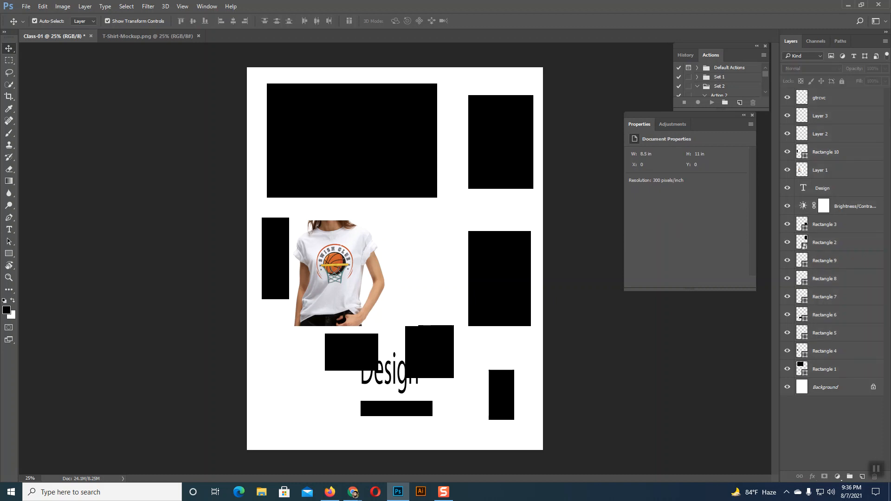
Select and deselect the artwork on the canvas, and repeat deleting the layers gtrcvc through Rectangle 1, undoing the deletion
drag(257, 77, 540, 438)
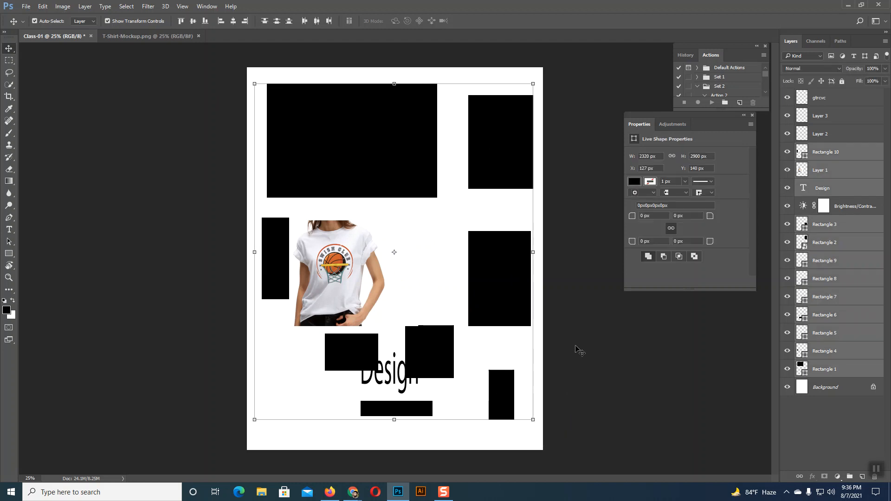
click(814, 414)
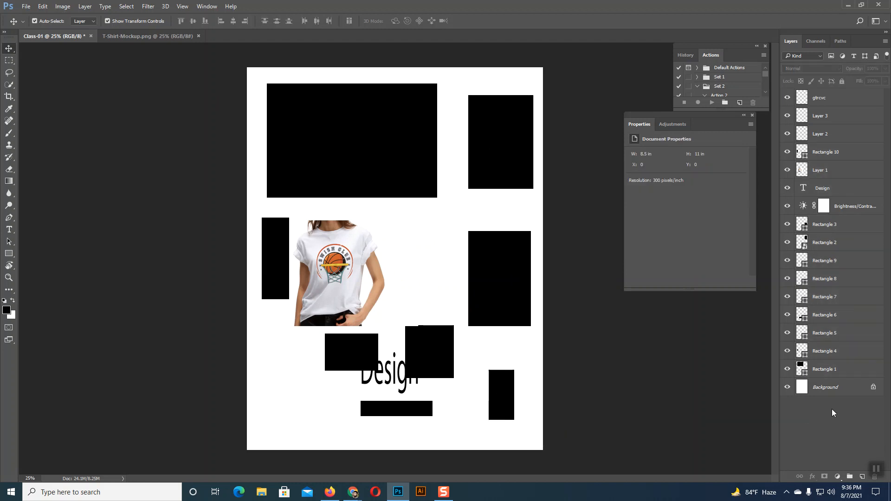
click(822, 100)
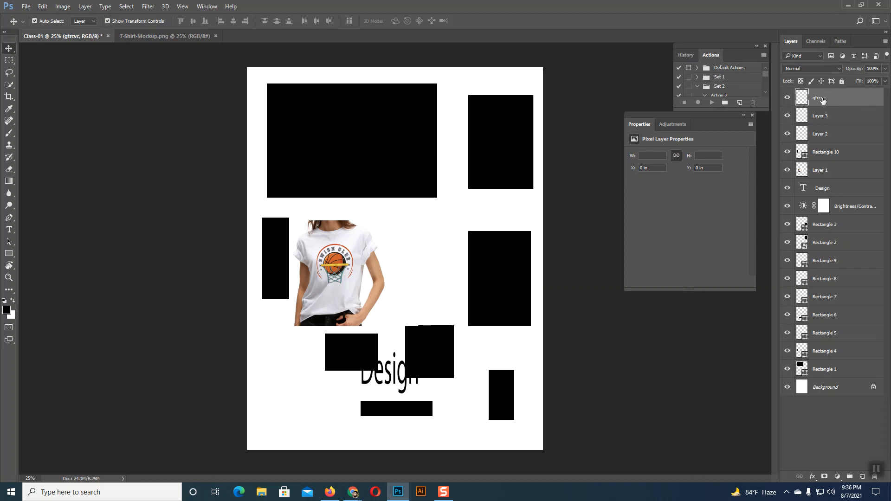
shift+click(833, 369)
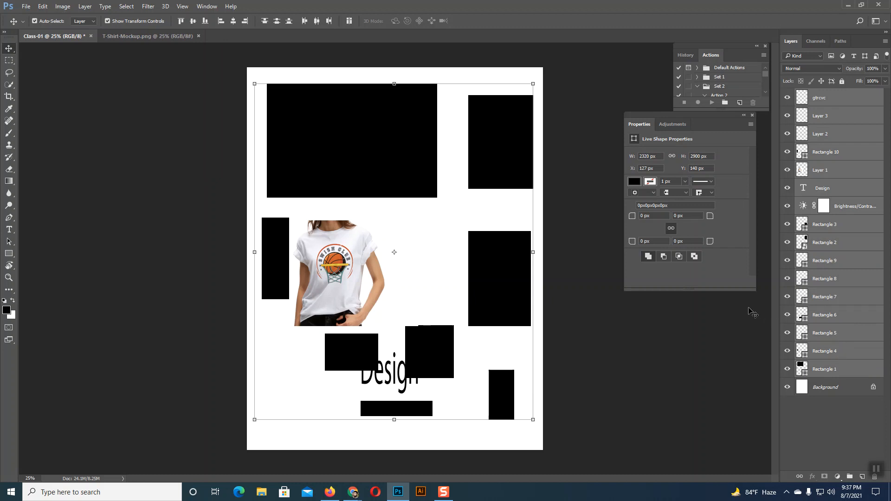
key(Delete)
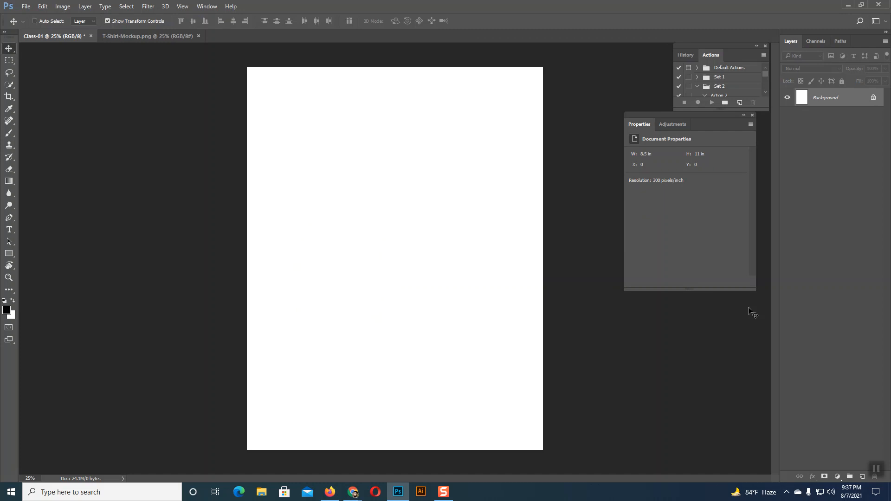
key(ctrl+z)
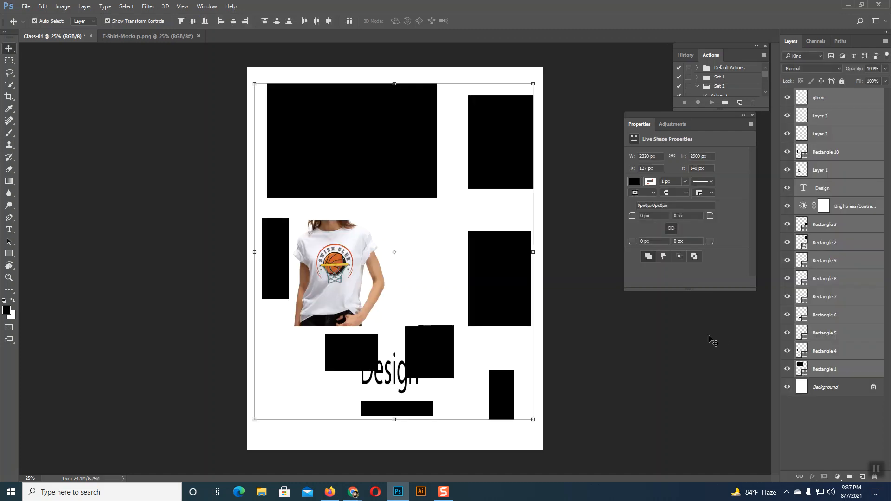
click(596, 251)
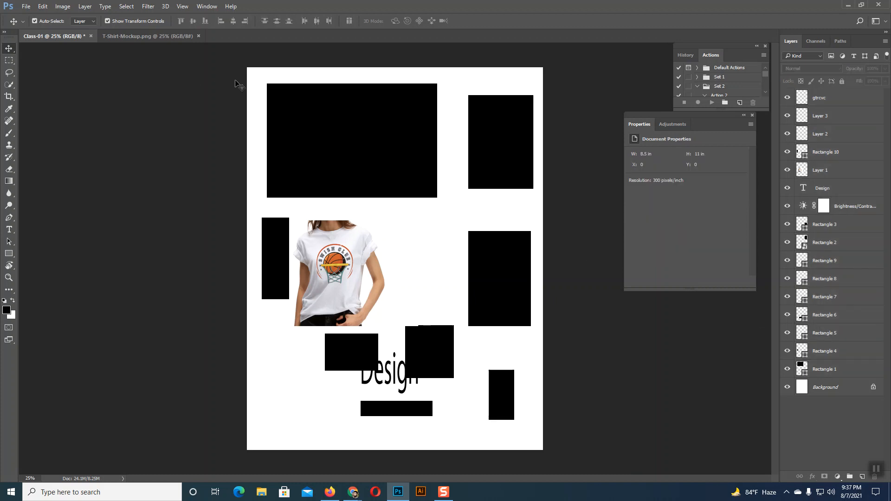
Demonstrate selecting the artwork on the canvas and the layer range from Rectangle 1 up to gtrcvc, deselecting each time
drag(258, 74, 532, 439)
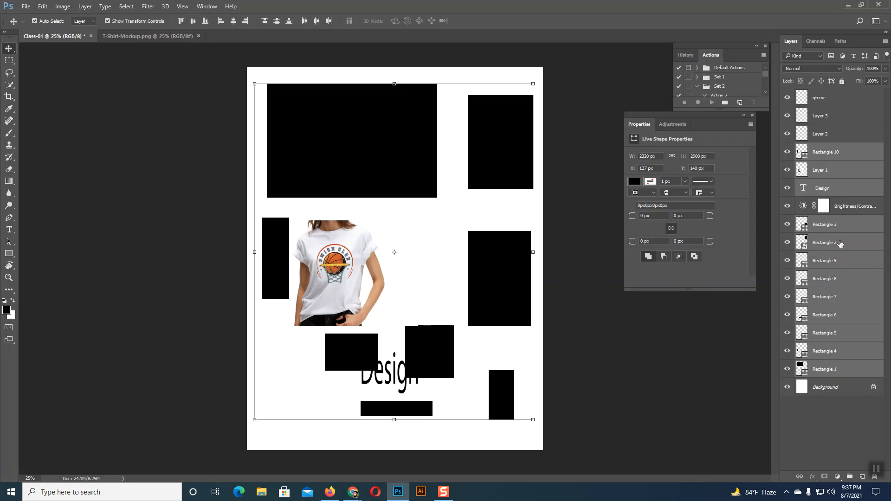
click(842, 416)
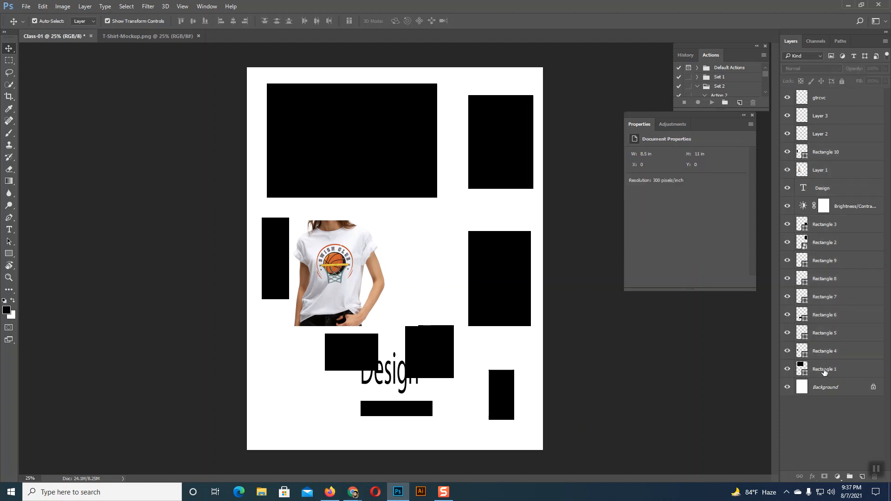
click(823, 371)
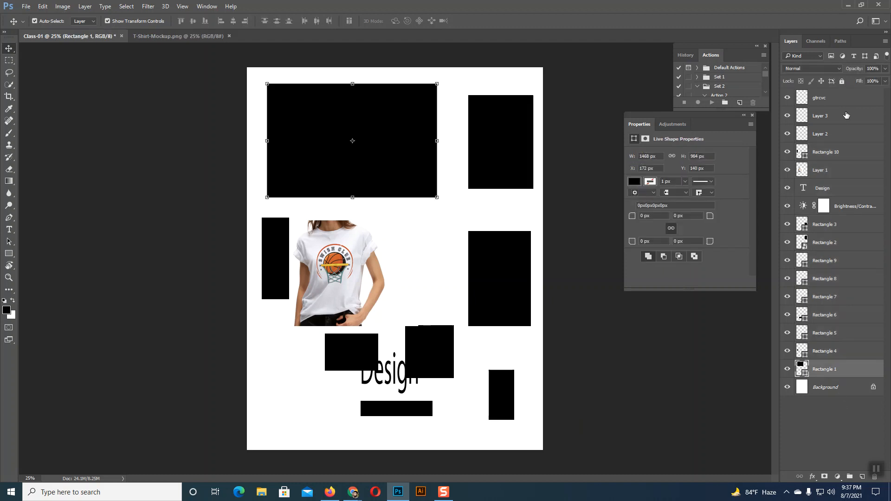
shift+click(818, 99)
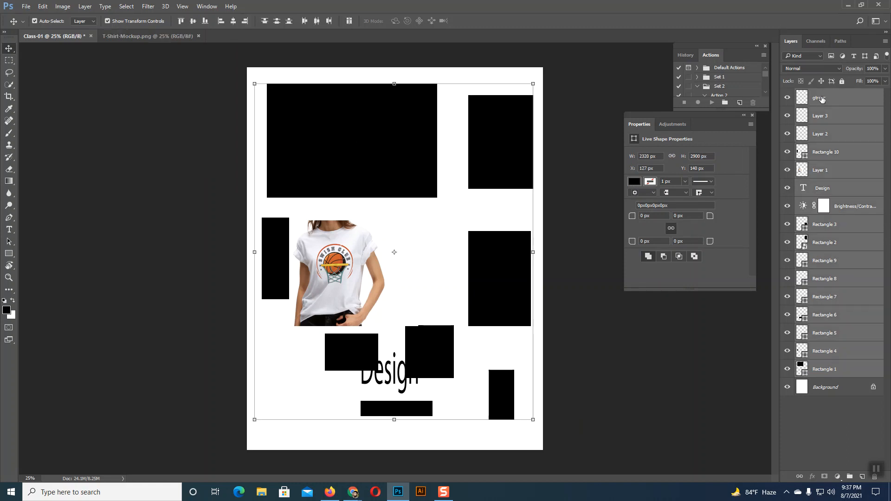
click(829, 418)
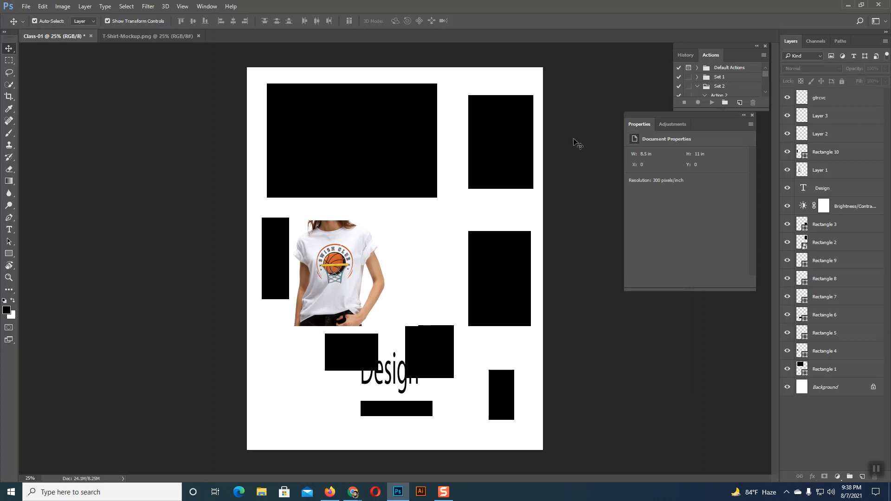
Select several rectangles on the canvas one after another with the Move tool, including Rectangle 2 and Rectangle 10, finishing on Rectangle 1
click(493, 148)
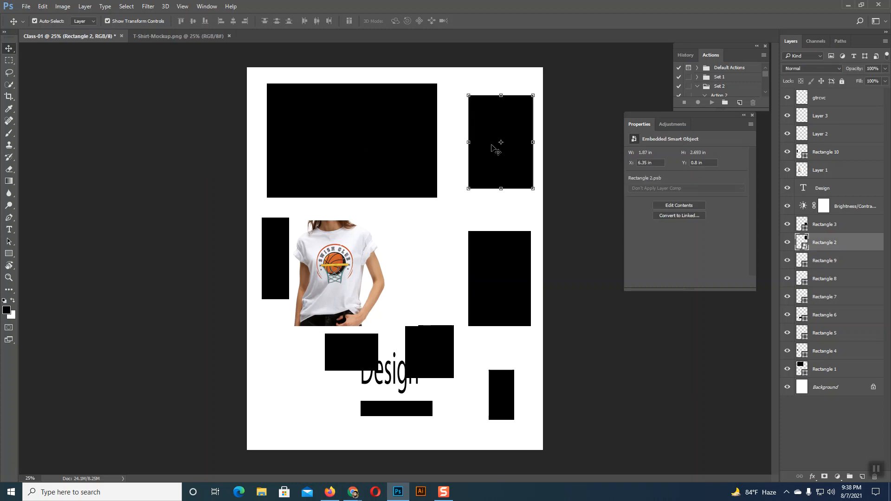
click(436, 345)
click(278, 262)
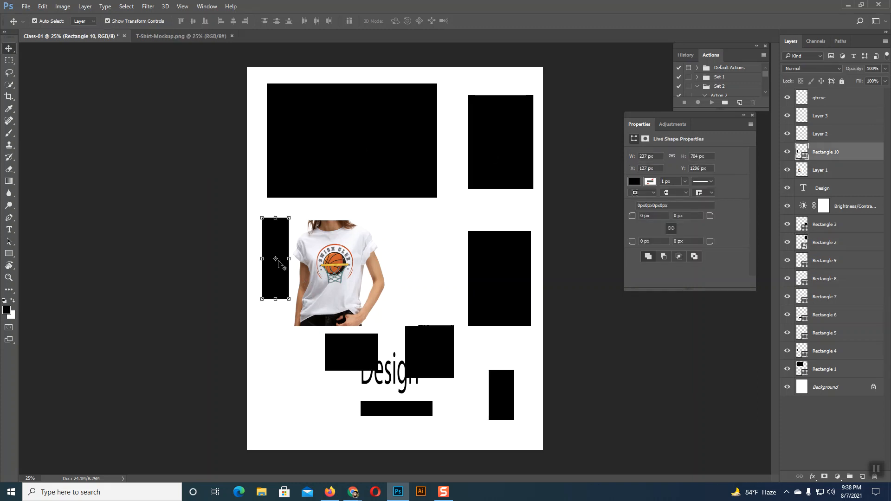
click(396, 146)
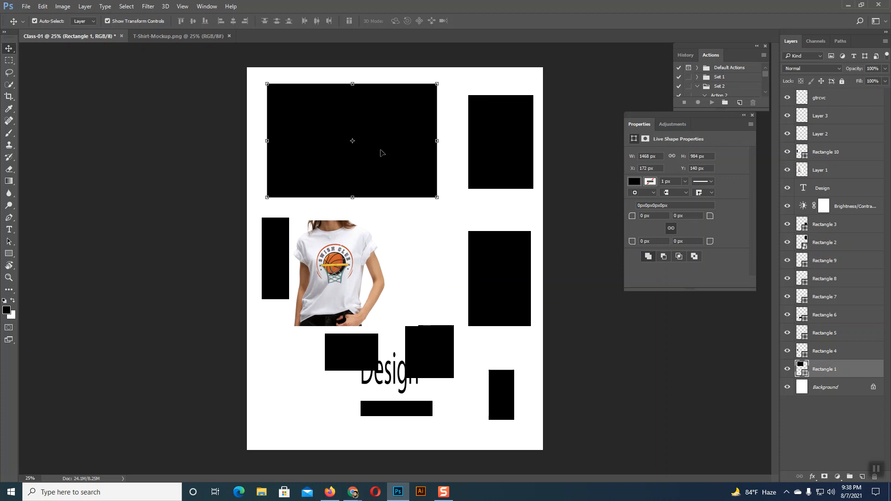
Activate the transform controls of Rectangle 1 and commit the transform without altering the shape
click(456, 124)
click(378, 139)
click(347, 135)
click(346, 120)
click(447, 137)
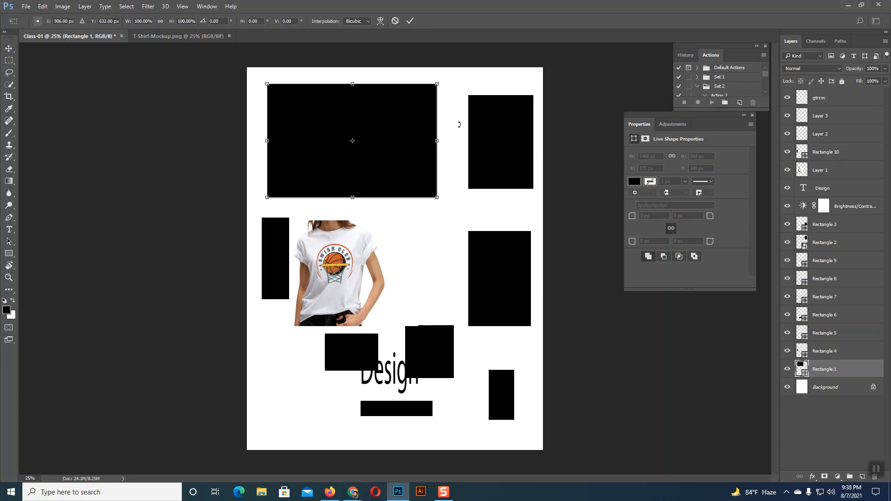
key(Return)
key(ctrl)
scroll(387, 135, up, 1)
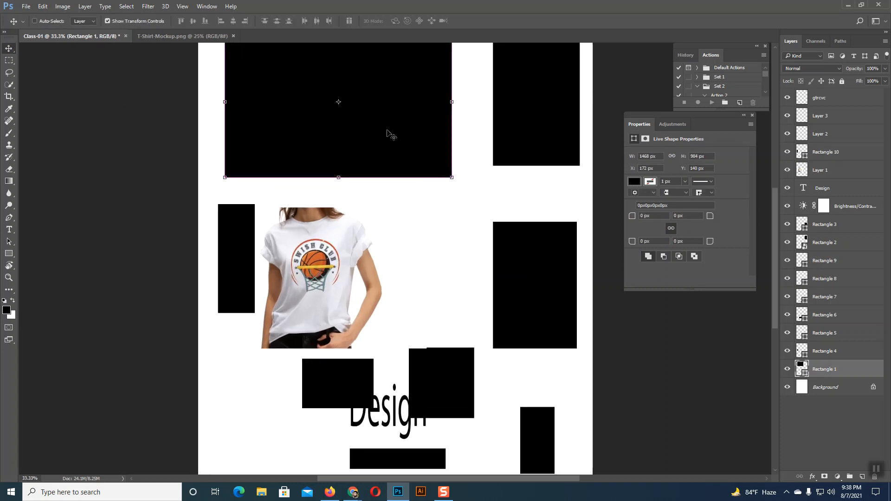
scroll(387, 139, up, 1)
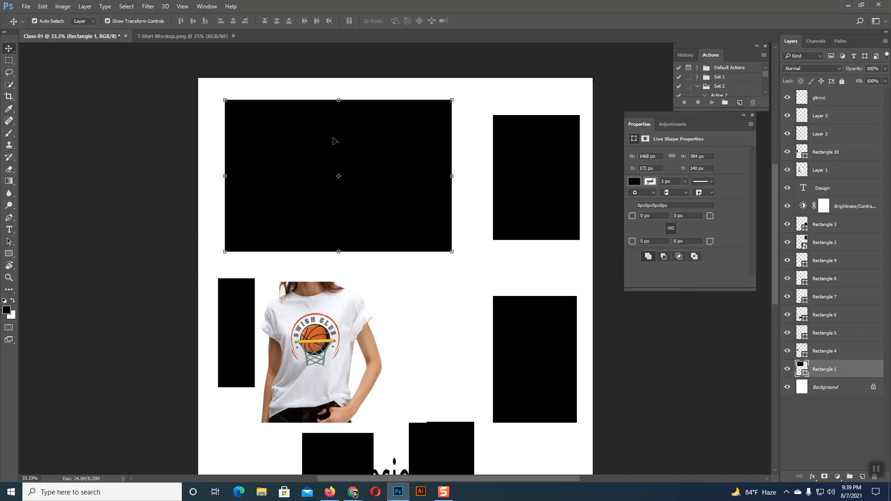
Magnify the screen to 200%, demonstrate turning Auto-Select and Show Transform Controls off and on again, and return the magnification to 100%
key(super+plus)
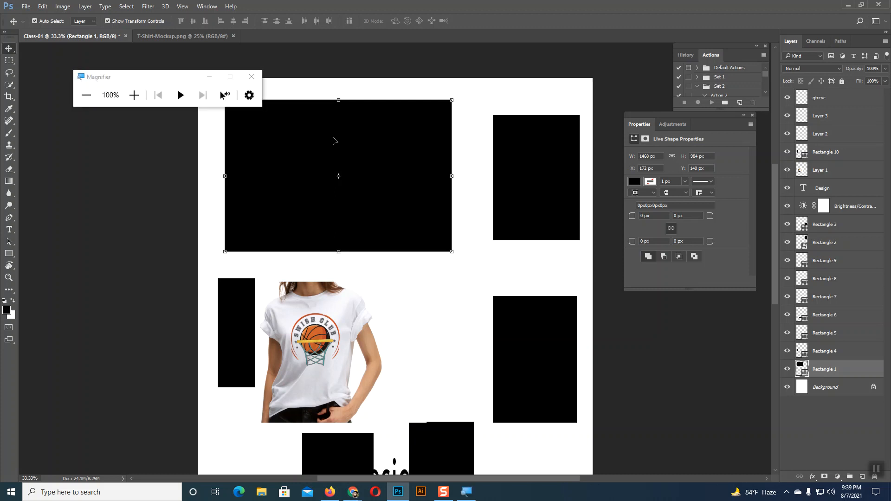
click(133, 93)
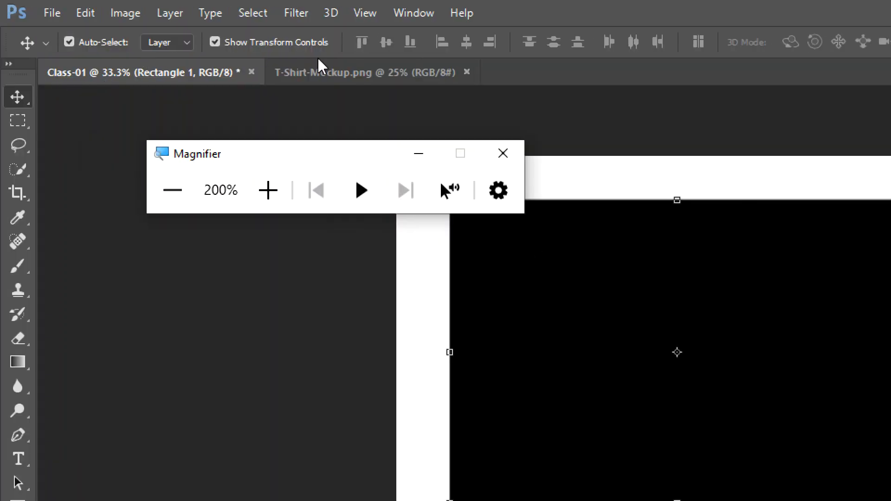
click(64, 39)
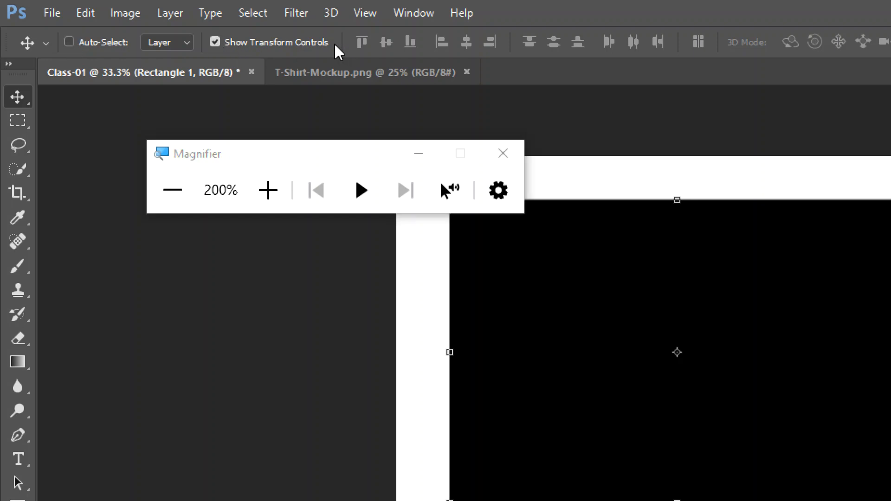
click(214, 42)
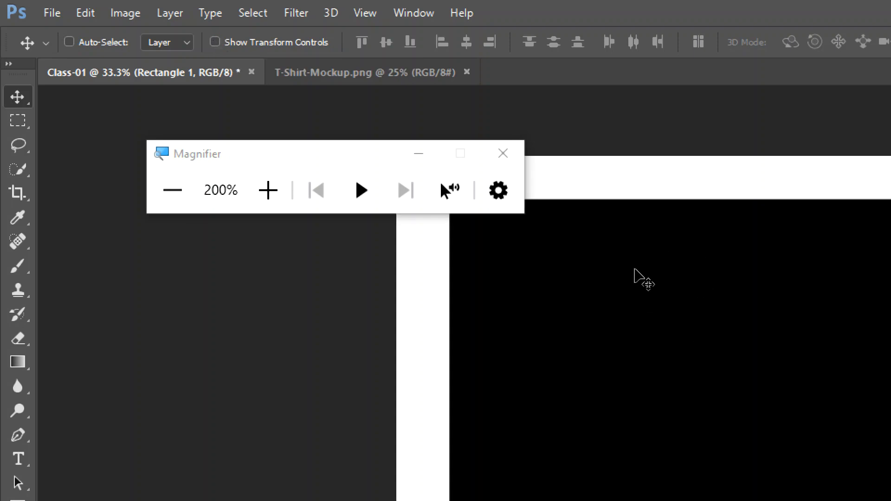
click(215, 43)
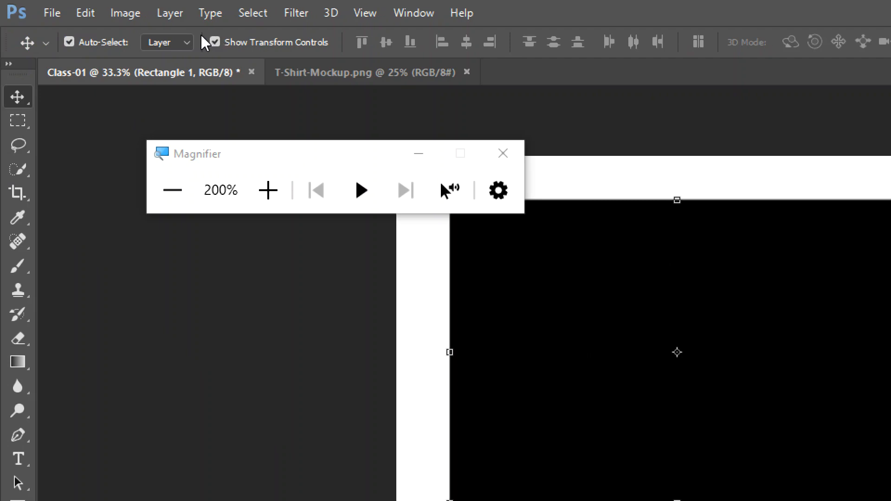
click(180, 197)
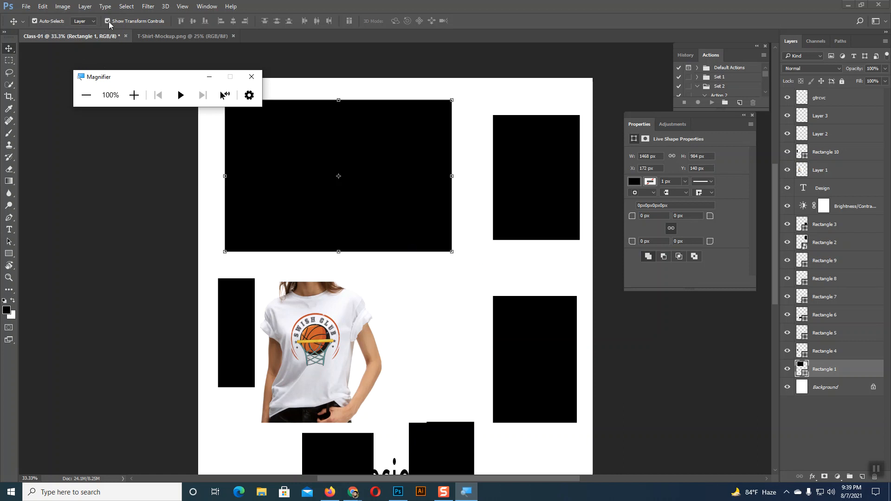
Close the screen magnifier and select Rectangle 2 on the canvas with the Move tool
click(402, 285)
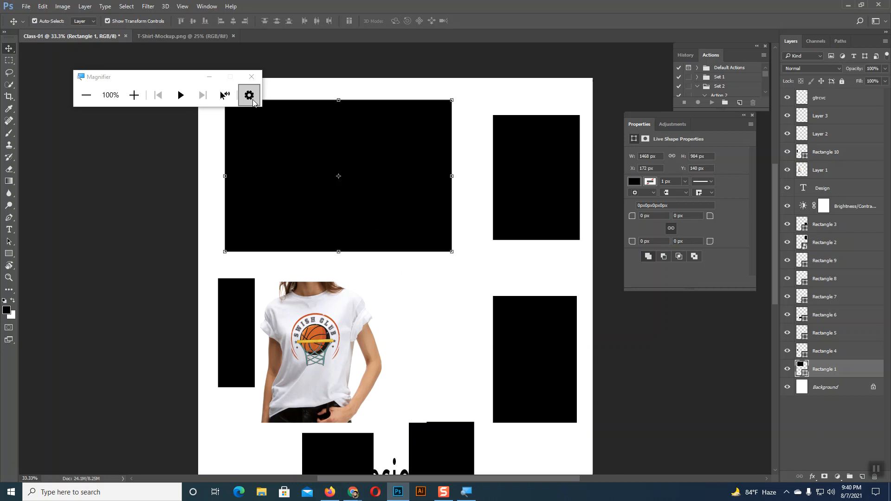
click(251, 77)
click(537, 214)
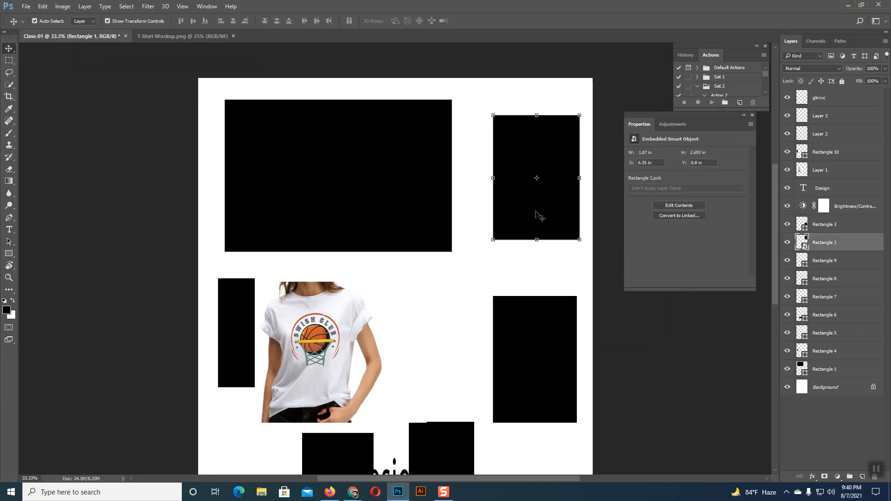
Select Rectangle 3 and Rectangle 1 individually on the canvas, clearing the selection each time by picking an empty area
scroll(538, 216, down, 2)
click(547, 286)
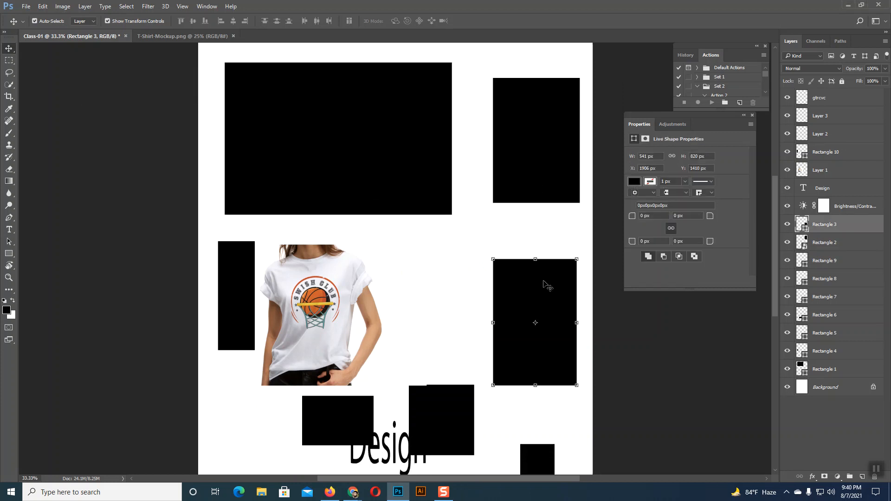
click(457, 269)
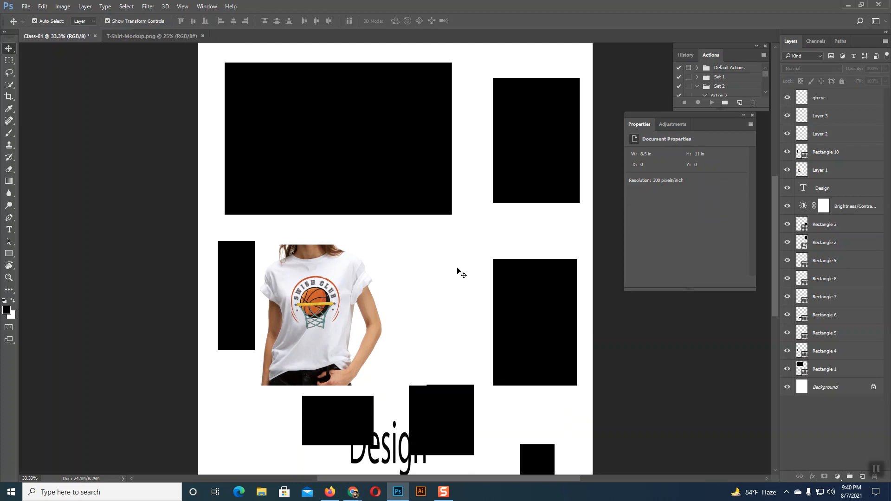
key(ctrl+minus)
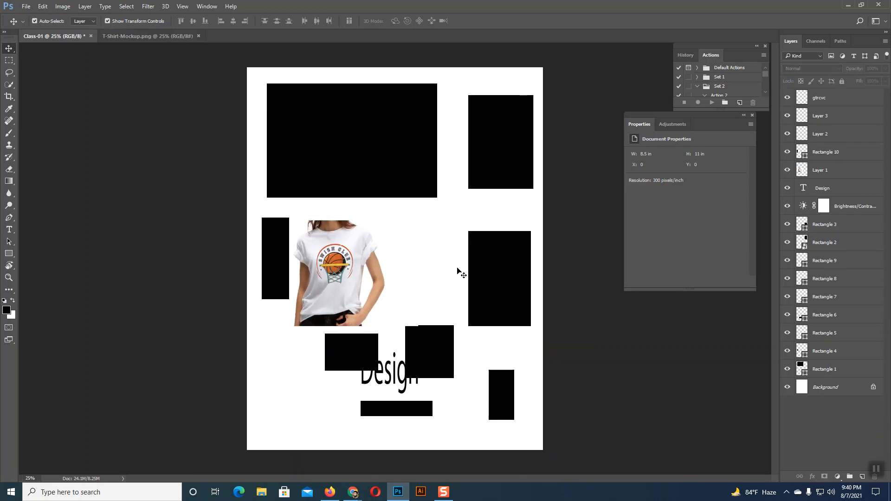
click(385, 141)
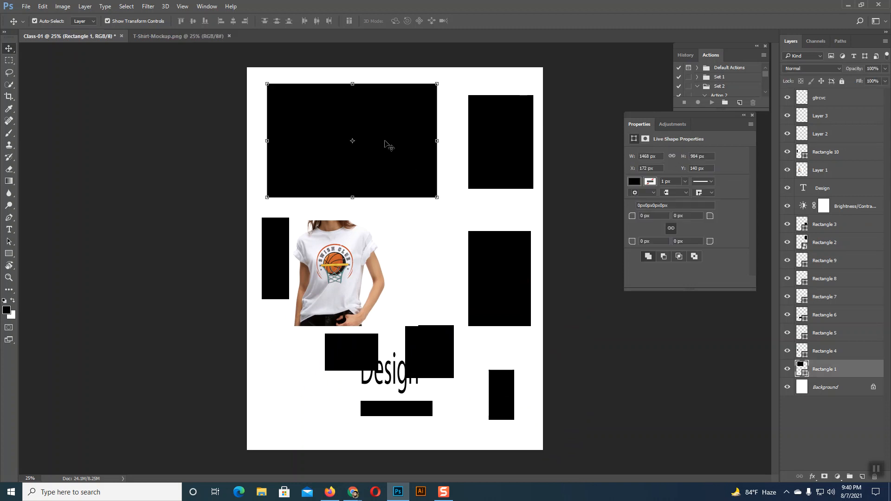
click(565, 233)
click(402, 138)
click(586, 211)
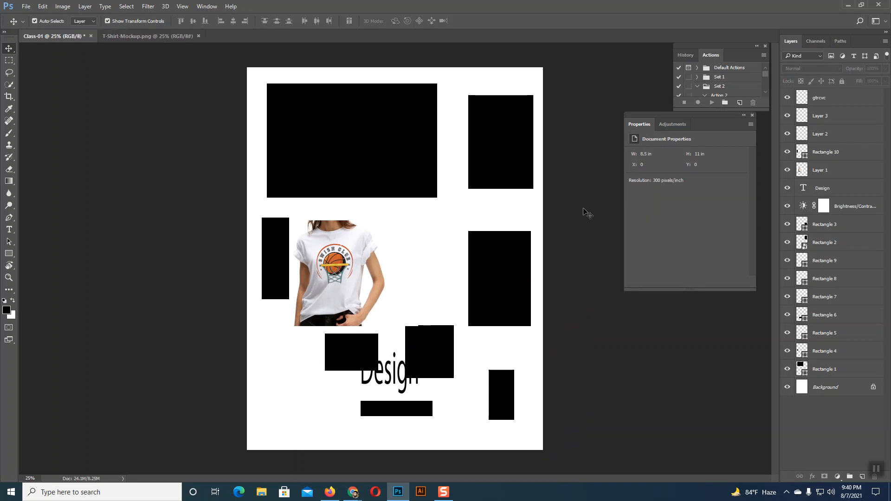
Select Rectangle 1, Rectangle 3, Rectangle 7 and Rectangle 9 together on the canvas, and clear the selection
click(398, 138)
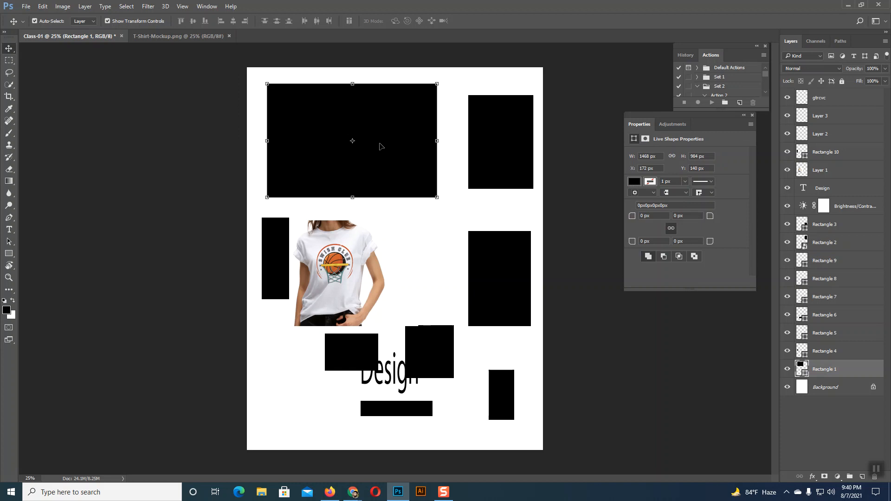
shift+click(511, 265)
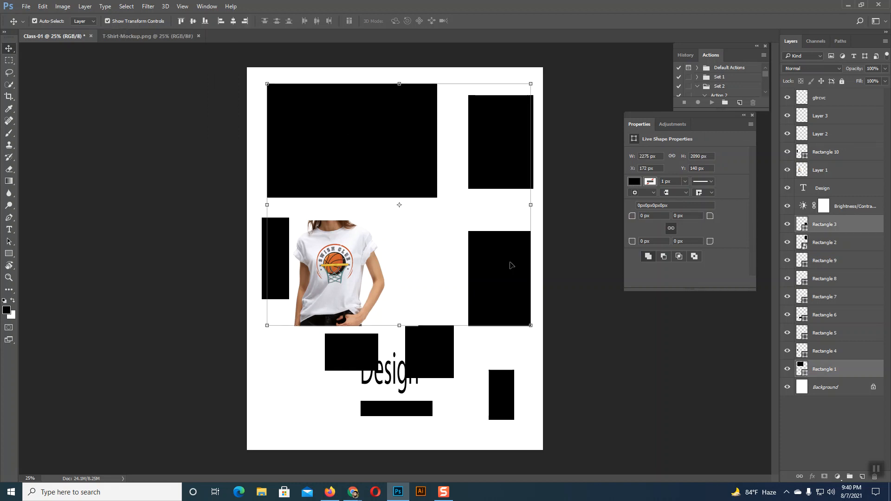
shift+click(397, 408)
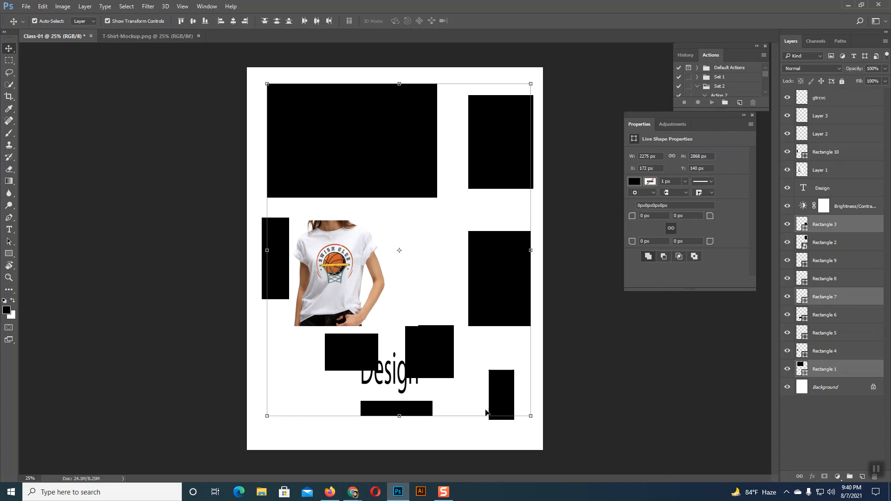
shift+click(508, 405)
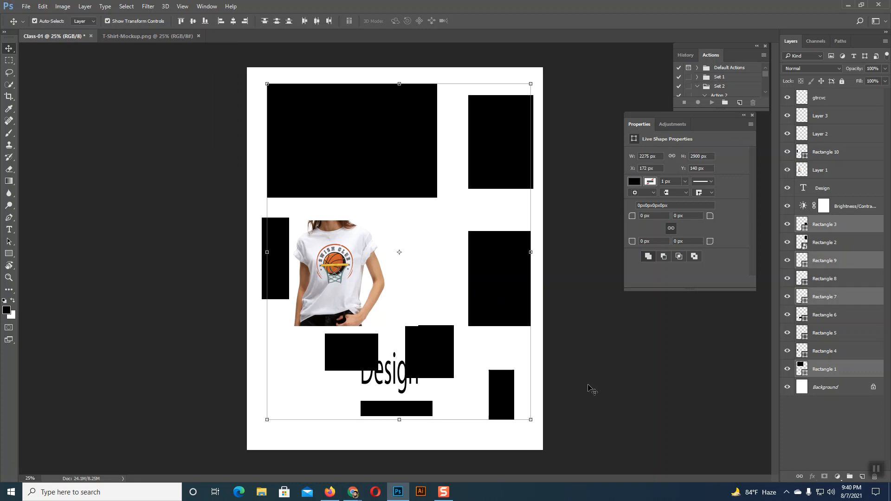
click(587, 376)
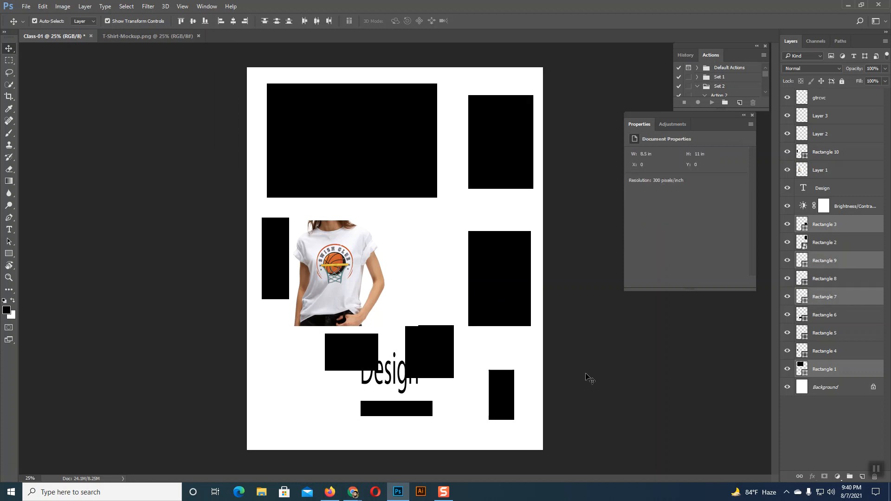
Multi-select Rectangle 7, Rectangle 3, Layer 1, the Design text and Rectangle 1 on the canvas, delete them, and undo the deletion
click(412, 413)
shift+click(508, 274)
shift+click(336, 271)
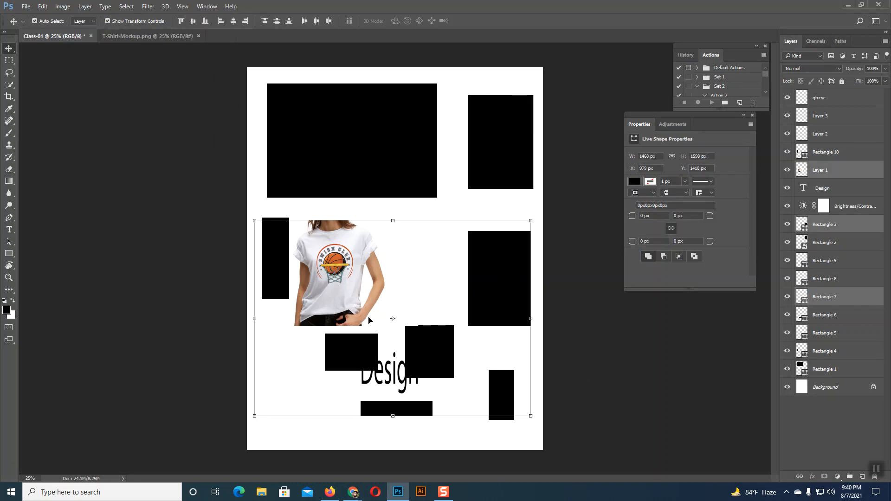
shift+click(391, 373)
shift+click(381, 145)
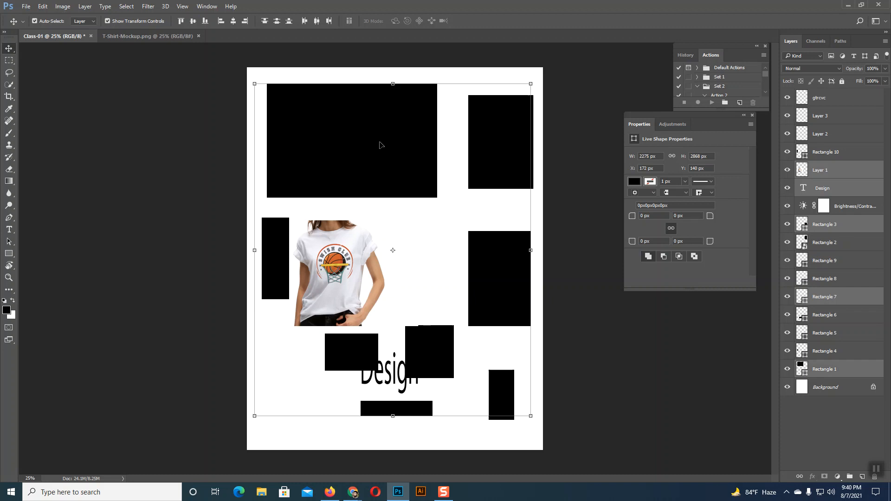
key(Delete)
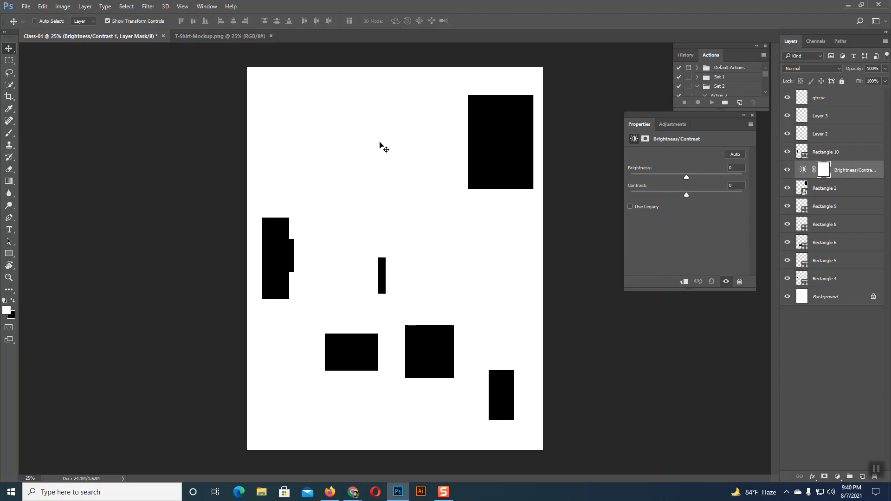
key(ctrl+z)
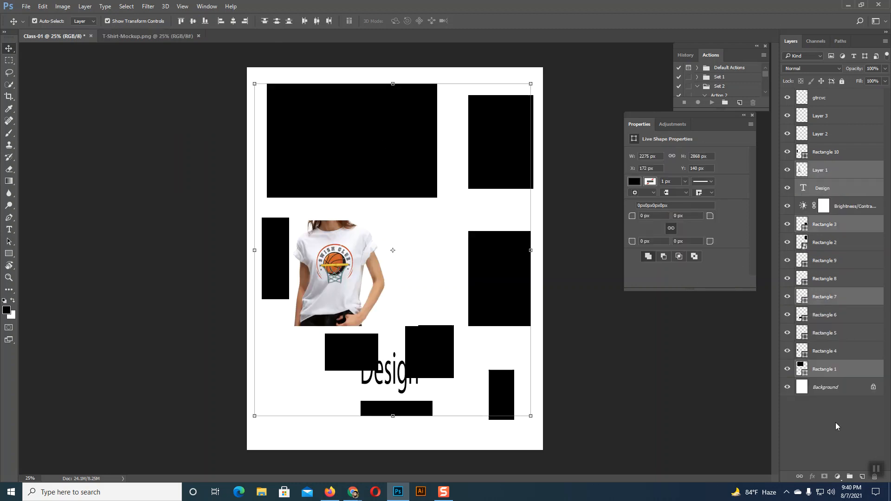
Select the non-adjacent layers Rectangle 1, Rectangle 5, Rectangle 8, Rectangle 3, Layer 2 and gtrcvc in the layer list, and deselect them
click(829, 427)
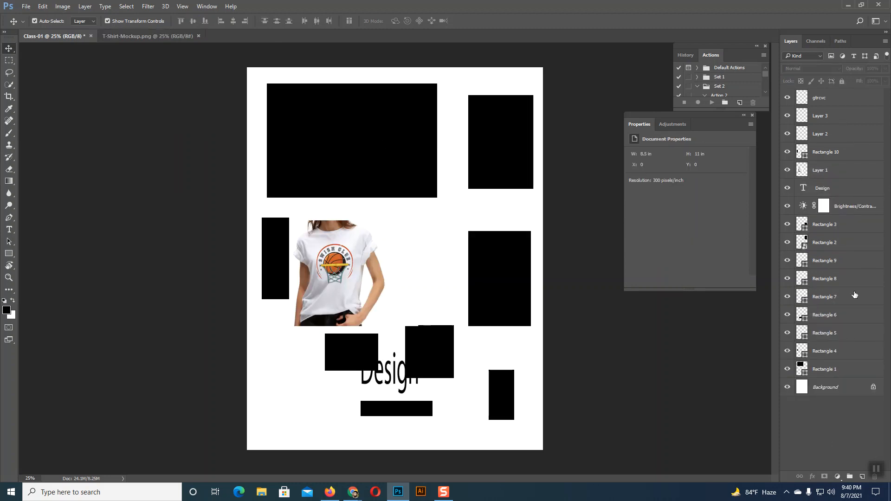
click(827, 371)
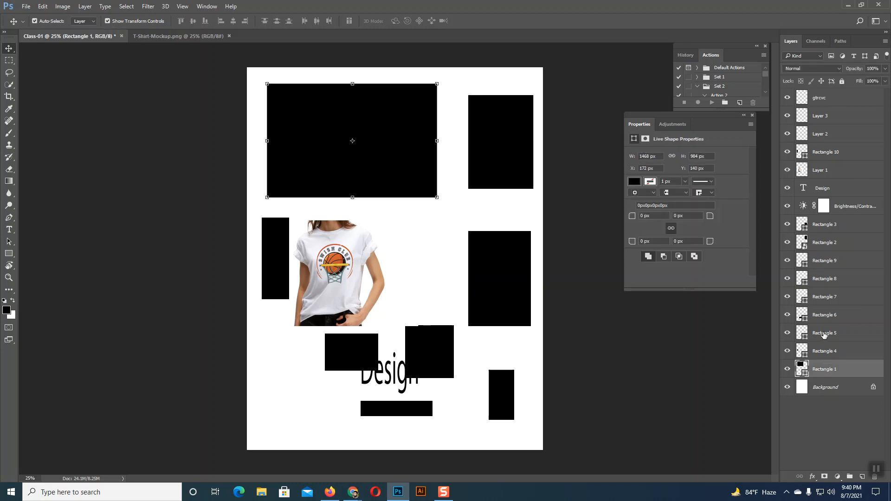
ctrl+click(824, 334)
ctrl+click(821, 280)
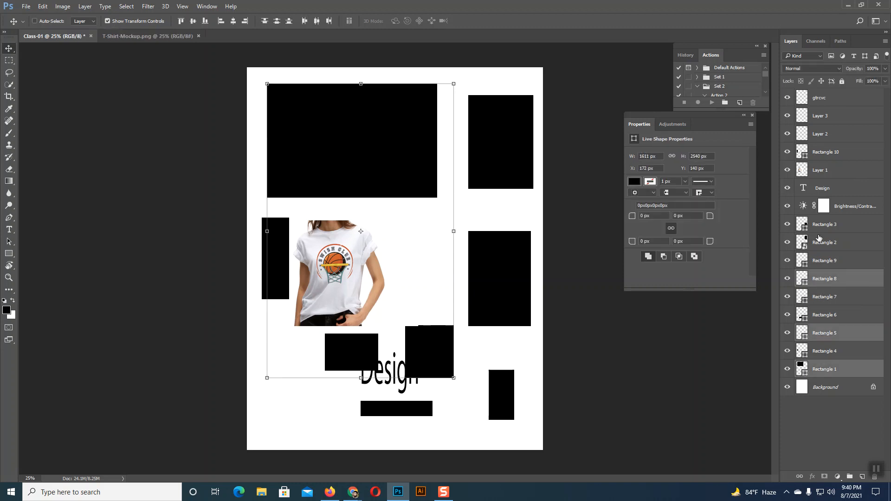
ctrl+click(819, 225)
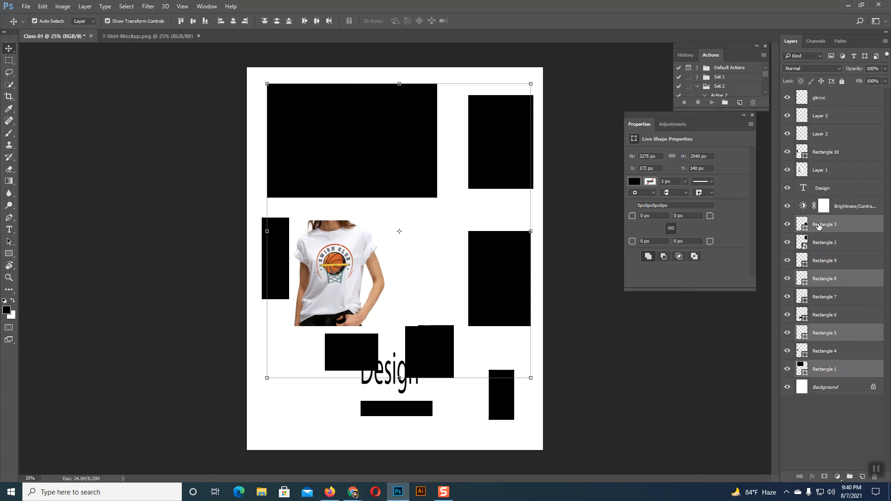
ctrl+click(813, 136)
ctrl+click(816, 100)
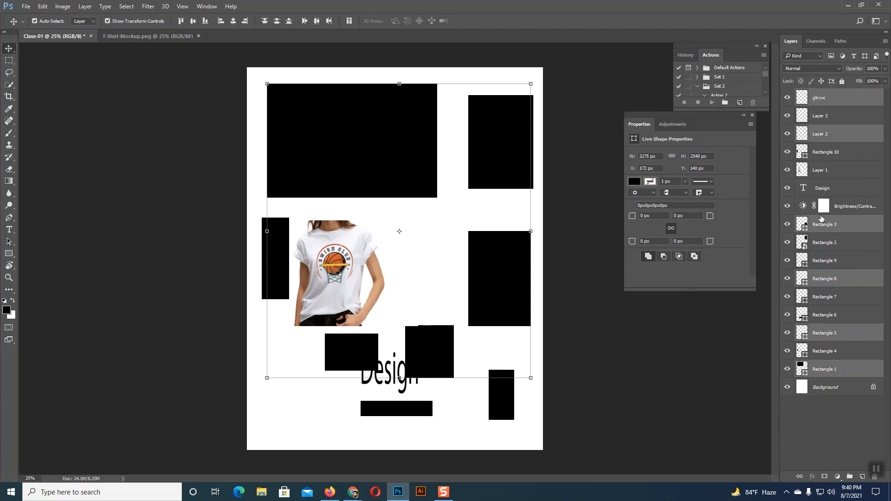
click(834, 417)
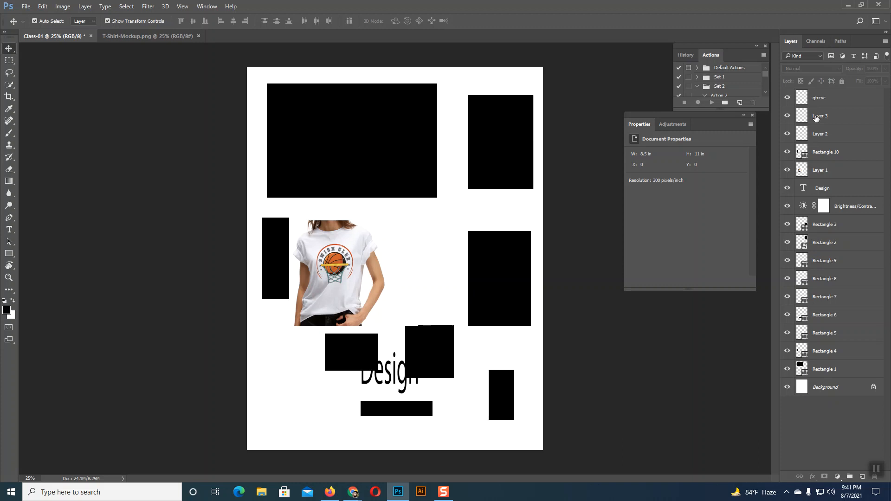
Select the continuous range of layers from Rectangle 1 to Rectangle 6 in the layer list, and deselect it
click(831, 370)
shift+click(819, 315)
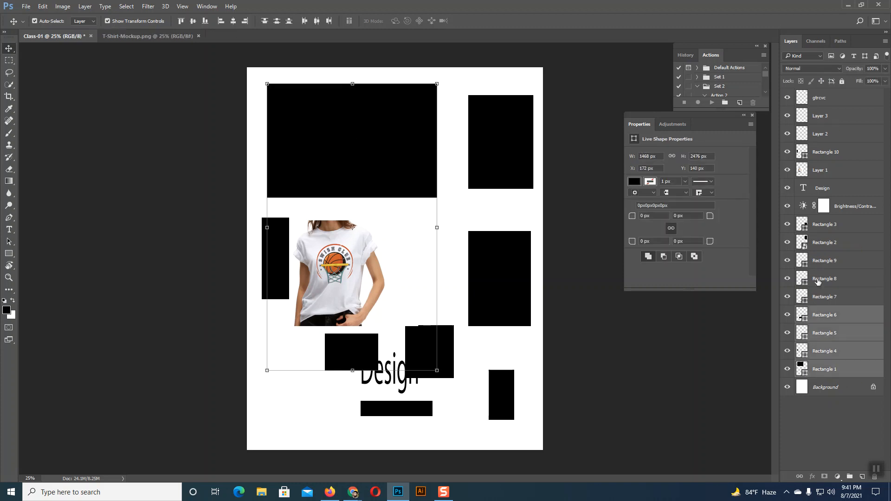
click(682, 450)
Multi-select Rectangle 1, Rectangle 3, Layer 1, the Design text and Rectangle 9 on the canvas, delete them, and undo the deletion
click(411, 175)
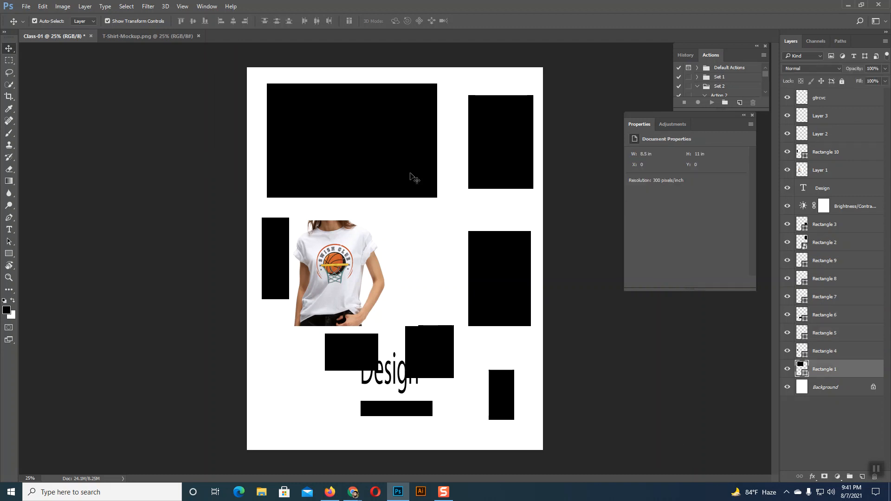
shift+click(500, 284)
shift+click(361, 285)
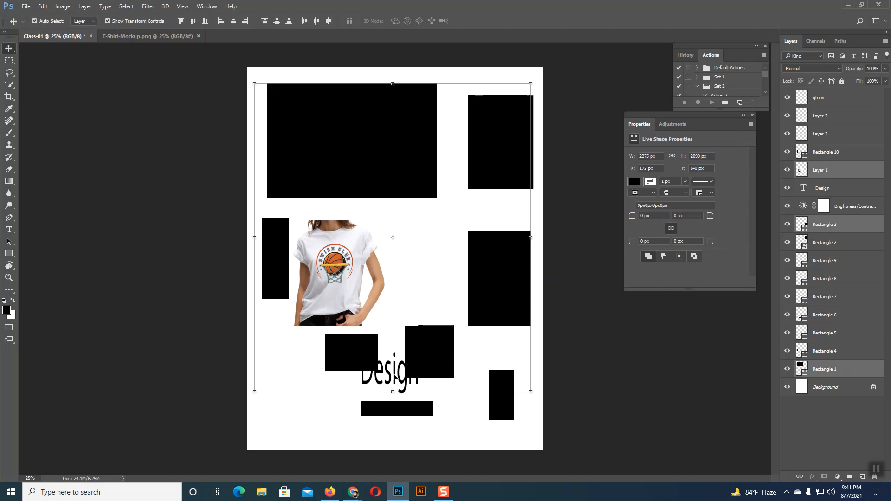
shift+click(394, 376)
shift+click(509, 415)
key(Delete)
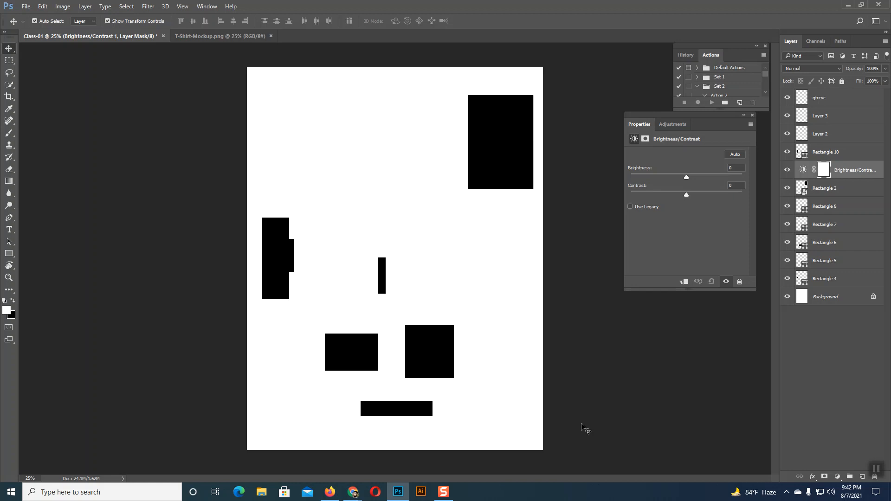
key(ctrl)
key(ctrl+z)
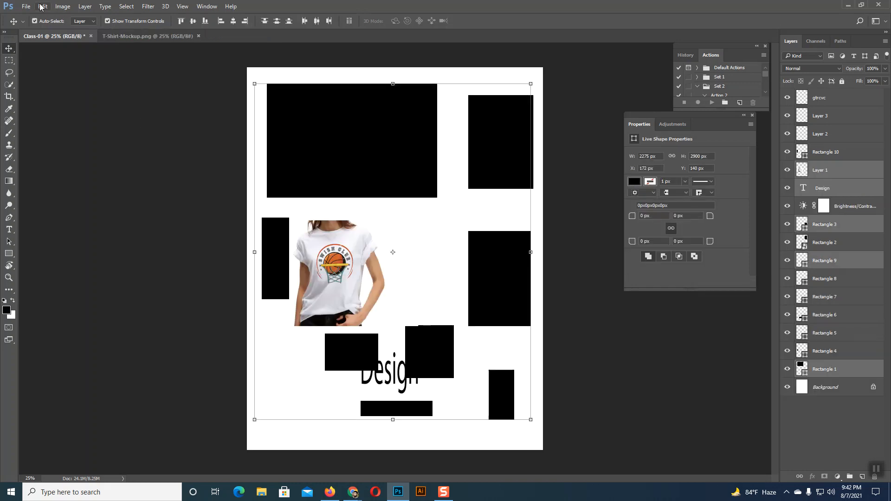
click(42, 6)
mouse_move(61, 6)
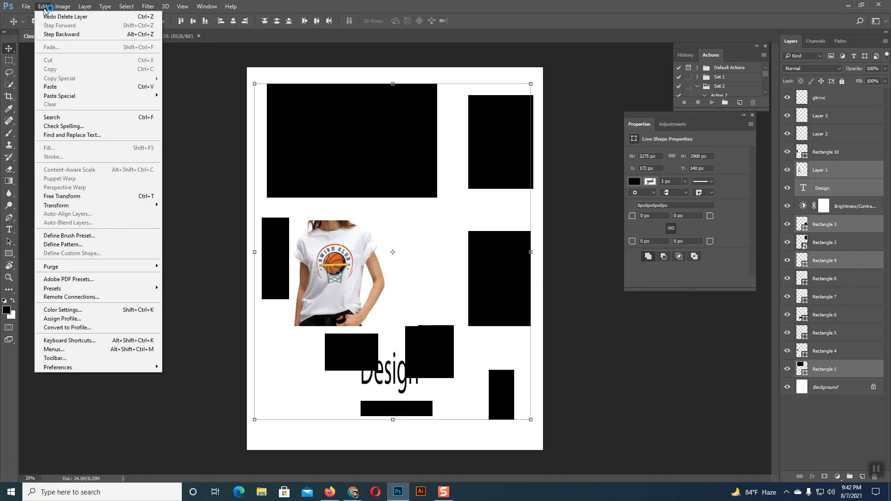
mouse_move(126, 6)
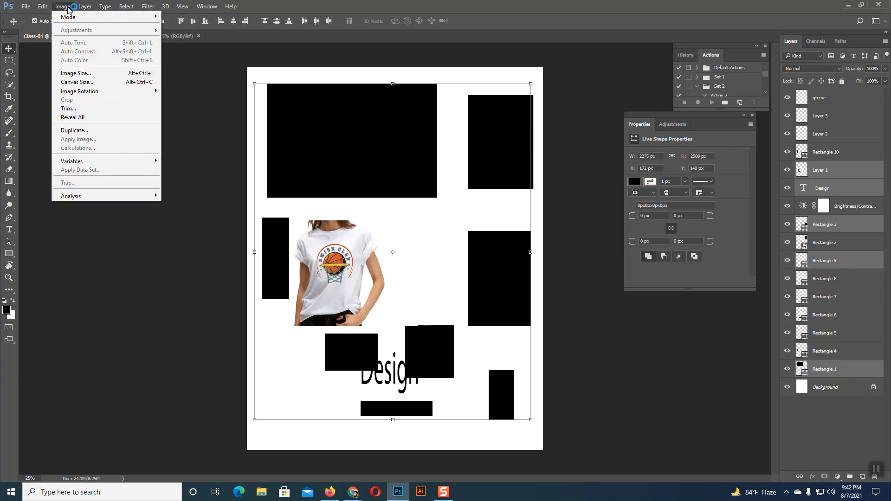
mouse_move(180, 8)
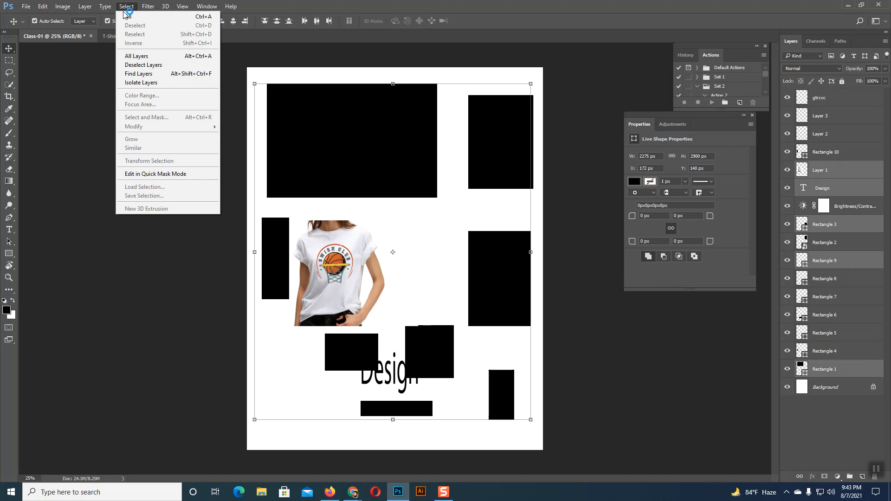
click(64, 10)
click(45, 8)
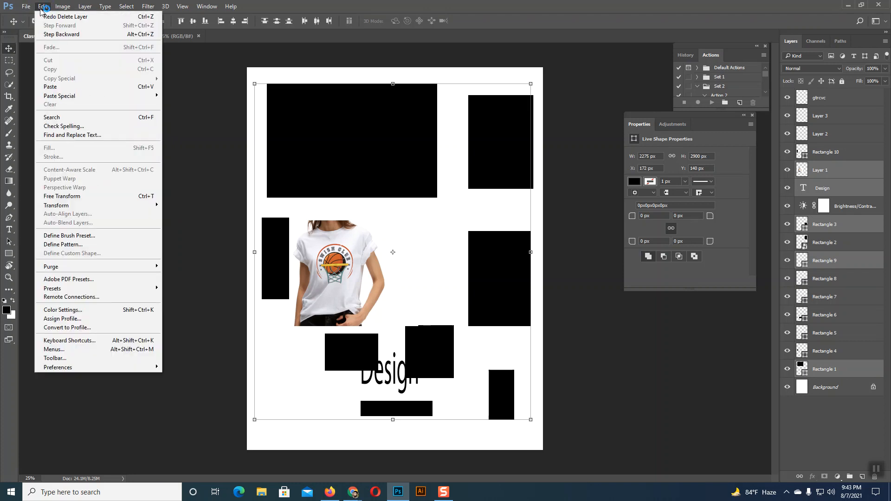
click(216, 218)
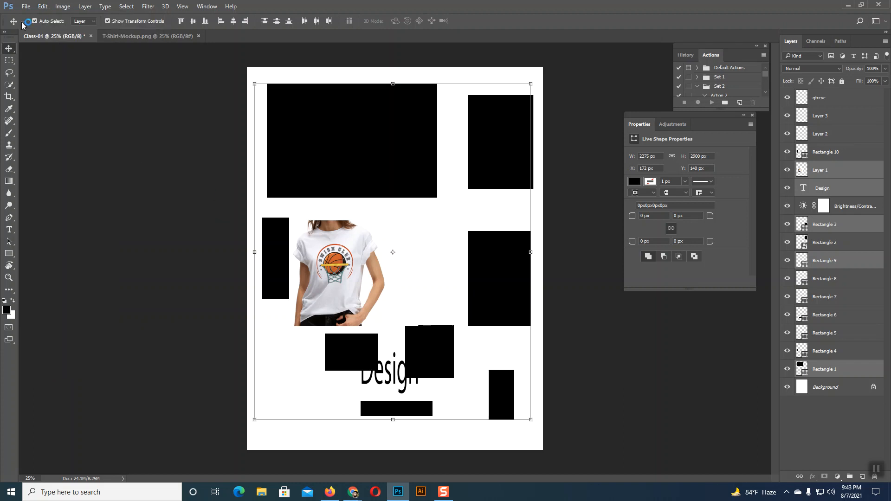
Delete the selected layers again and undo that deletion
key(ctrl)
key(ctrl)
key(Delete)
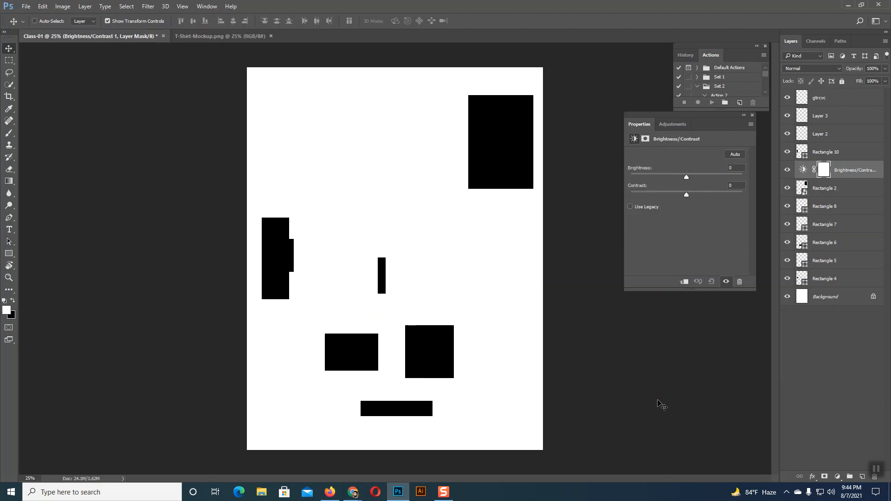
key(ctrl+z)
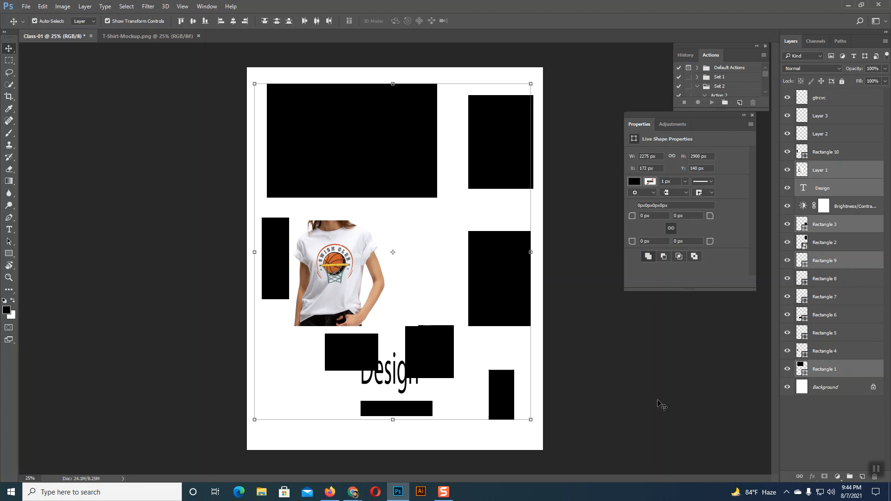
Step backward repeatedly through the edit history until only Layer 1, the GRAPHIC text, Rectangle 1 and the Background remain
key(ctrl)
key(ctrl+z)
key(ctrl)
key(ctrl+alt+z)
key(ctrl+alt+z)
key(ctrl+alt+z)
key(ctrl+alt+z)
key(ctrl+alt+z)
key(ctrl+alt+z)
key(ctrl+alt+z)
key(ctrl+alt+z)
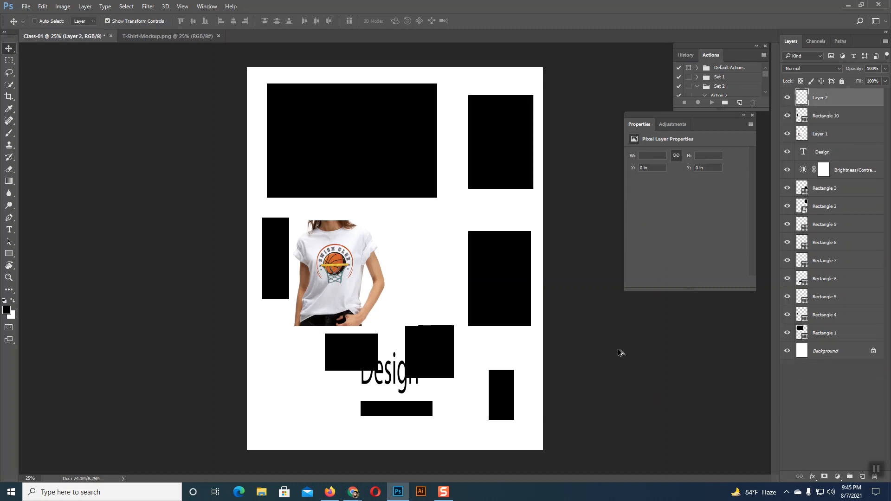
key(ctrl+alt+z)
key(ctrl+alt+z)
key(ctrl+alt+z)
key(ctrl+alt+z)
key(ctrl+alt+z)
key(ctrl+alt+z)
key(ctrl+alt+z)
key(ctrl+alt+z)
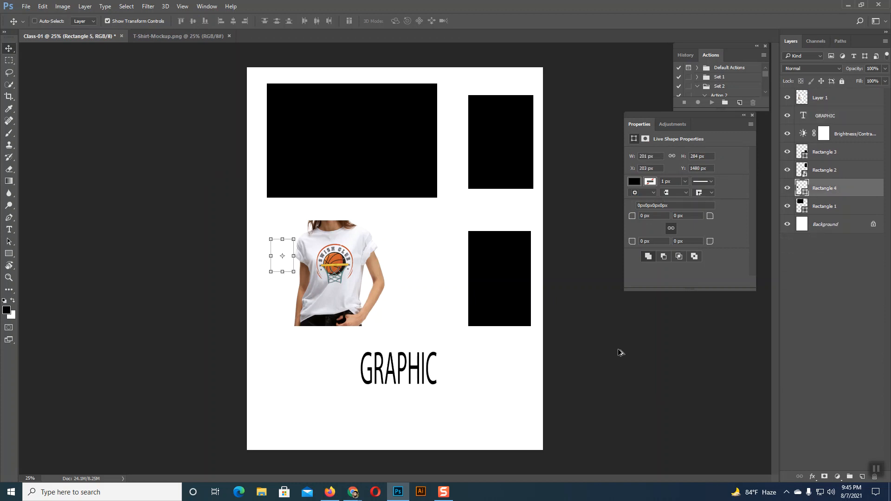
key(ctrl+alt+z)
key(ctrl+alt+z)
key(ctrl+alt+z)
key(ctrl+alt+z)
key(ctrl+alt+z)
key(ctrl+alt+z)
key(ctrl+alt+z)
key(ctrl+alt+z)
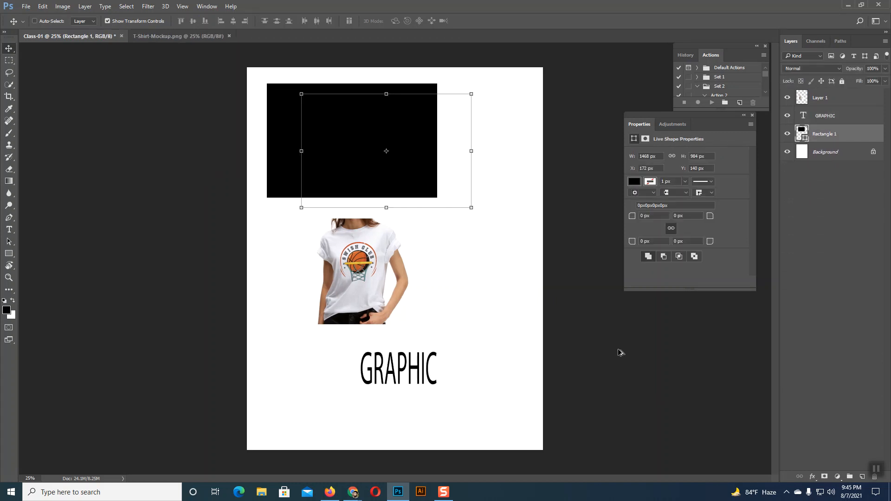
Step backward through the edit history until only Rectangle 1 and the Background layer remain
key(ctrl+alt+z)
key(ctrl+alt+z)
key(ctrl+alt+z)
key(ctrl+alt+z)
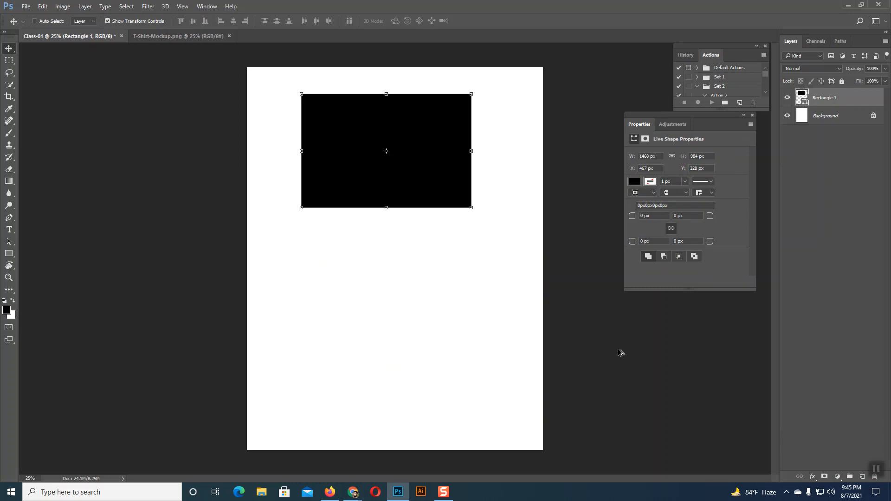
Select and deselect Rectangle 1 several times on the canvas with Auto-Select active
click(617, 350)
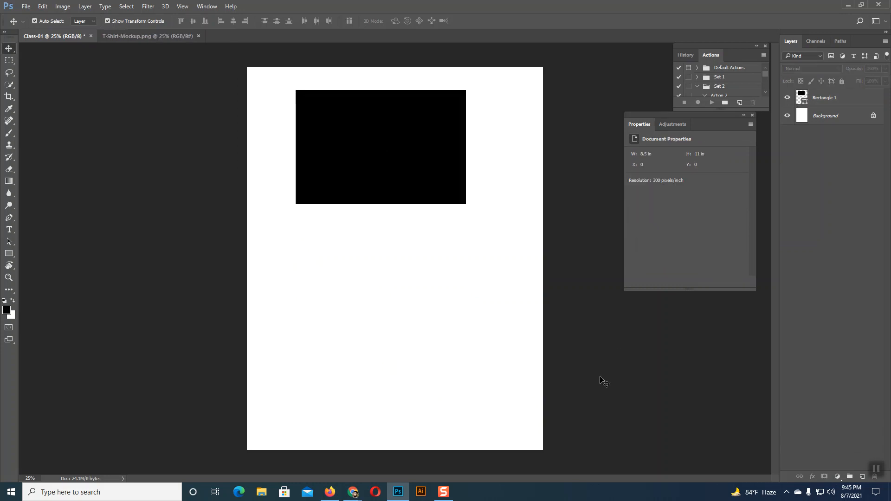
click(324, 162)
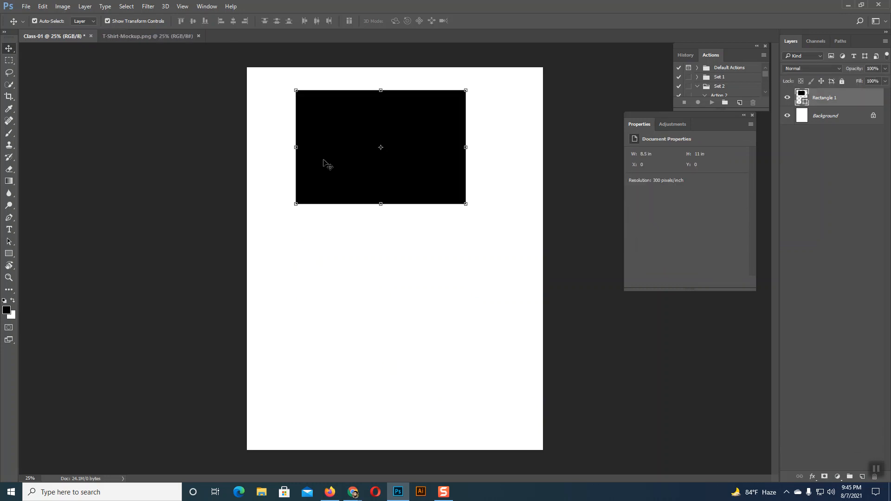
click(566, 312)
click(359, 119)
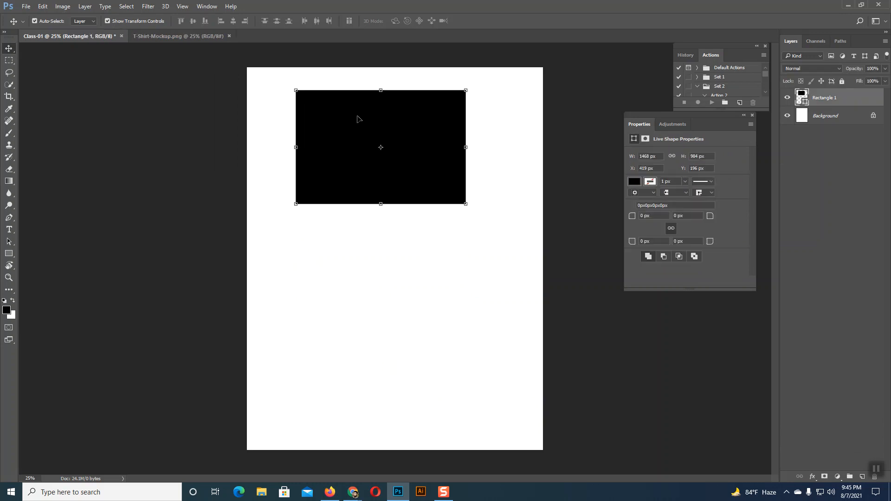
click(557, 201)
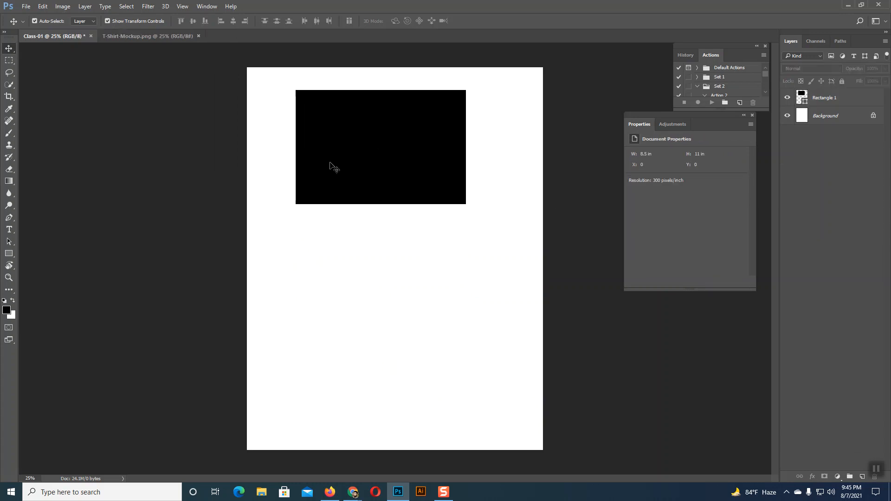
click(329, 163)
click(567, 197)
key(ctrl)
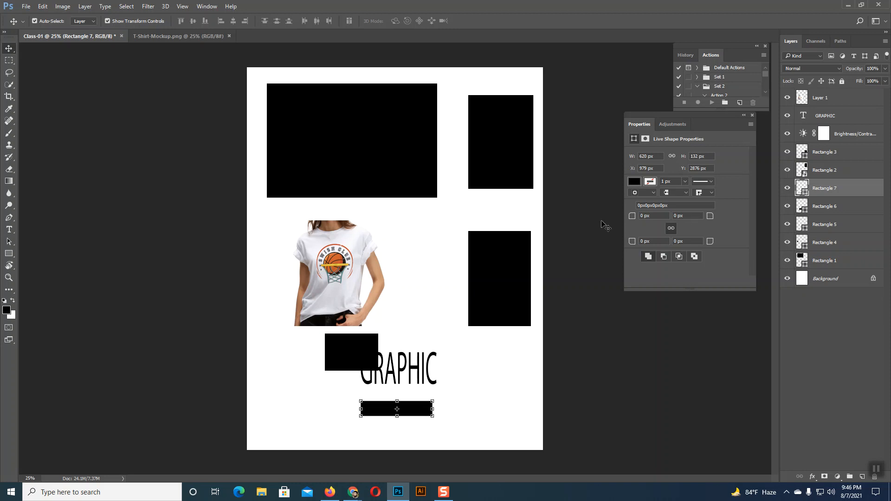
Select all rectangles, the T-shirt image and the GRAPHIC text together by enclosing them on the canvas, and delete them
click(606, 224)
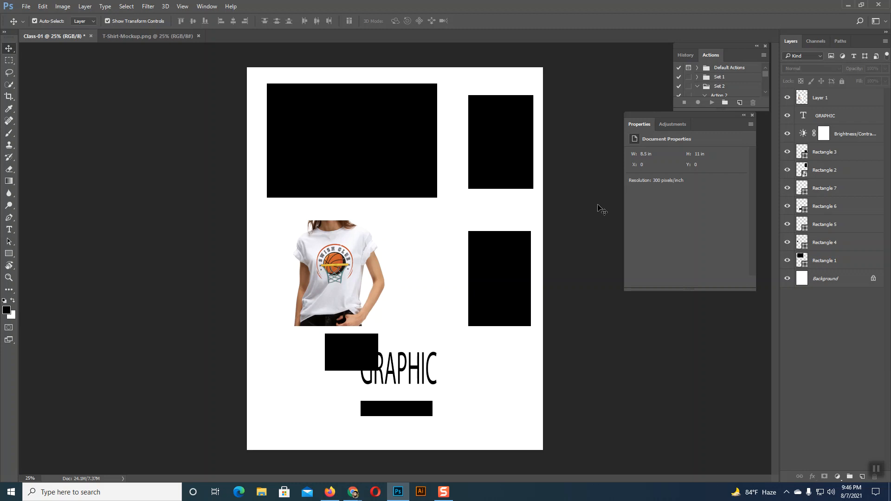
drag(255, 80, 533, 434)
key(Delete)
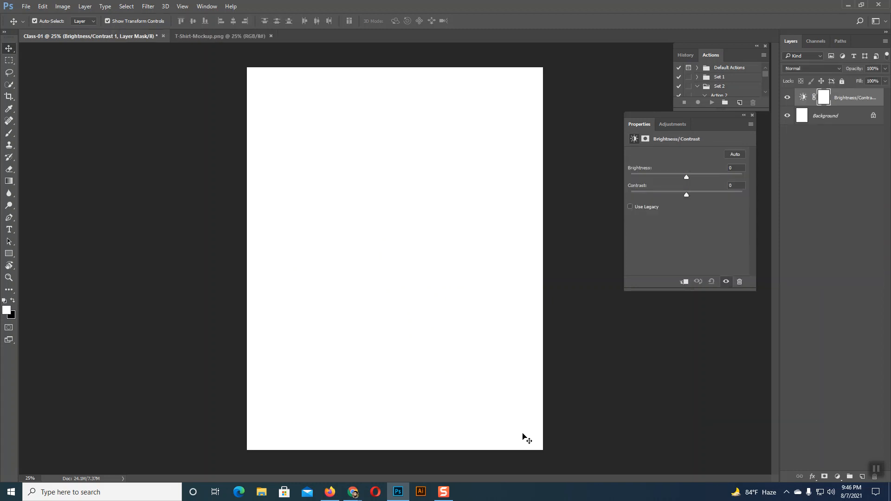
click(577, 287)
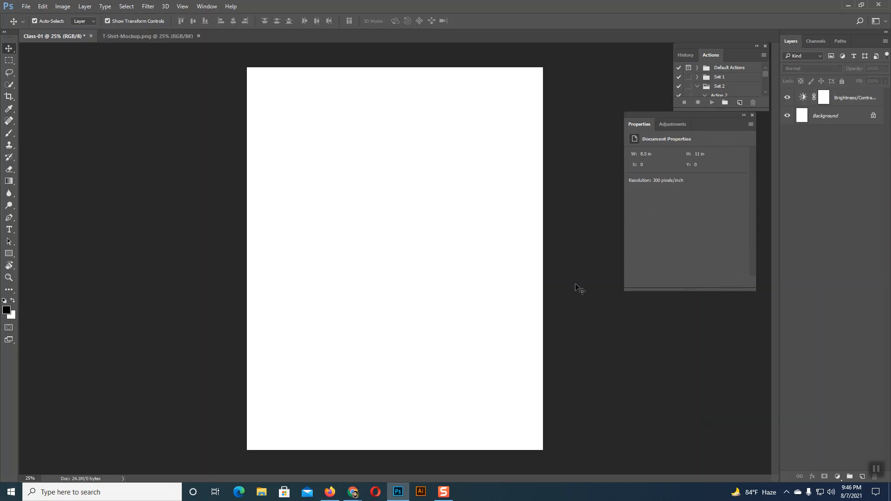
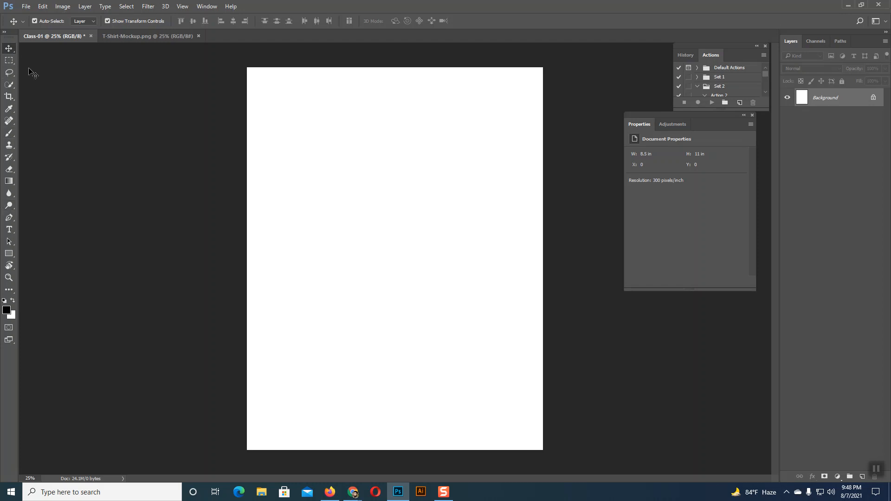
Magnify the screen to 200% with Magnifier to examine the Move tool, and return to 100%
key(super+plus)
click(133, 93)
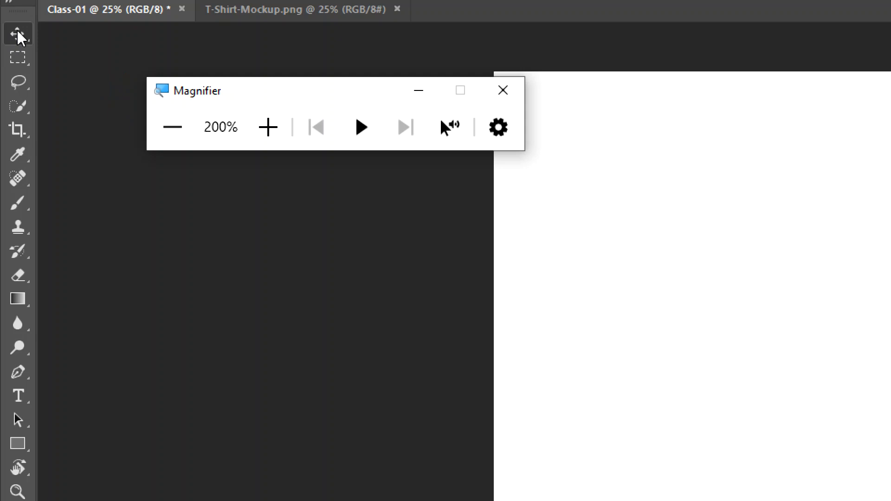
click(172, 129)
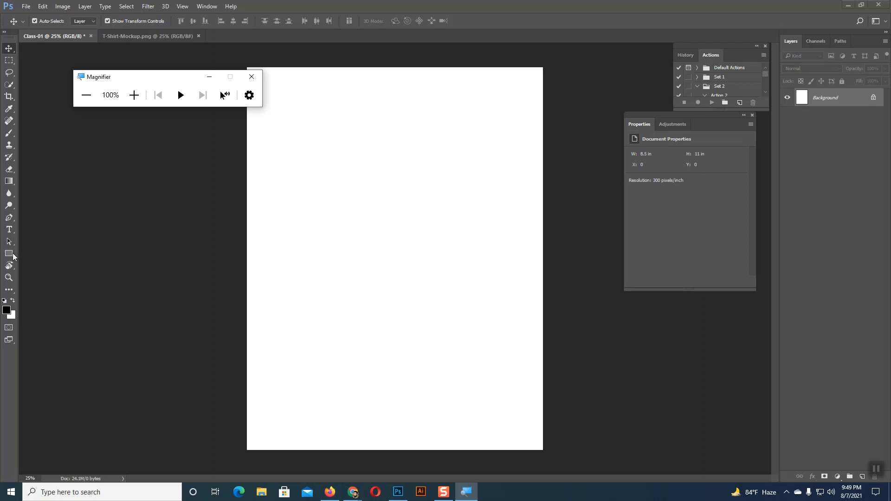
Draw a black rectangle about 1680 by 1692 px in the upper part of the page
click(9, 50)
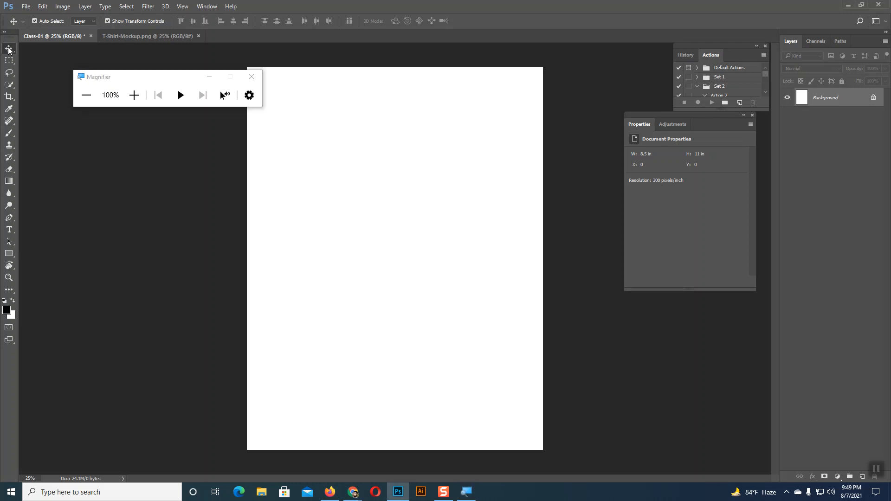
click(10, 255)
drag(307, 114, 501, 311)
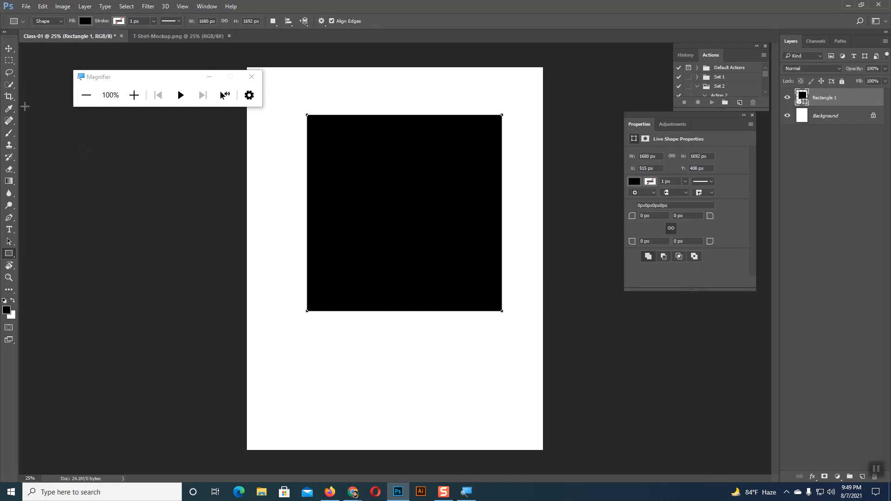
Shift the rectangle slightly left with the Move tool, to about X 435 px, keeping its vertical position
click(8, 48)
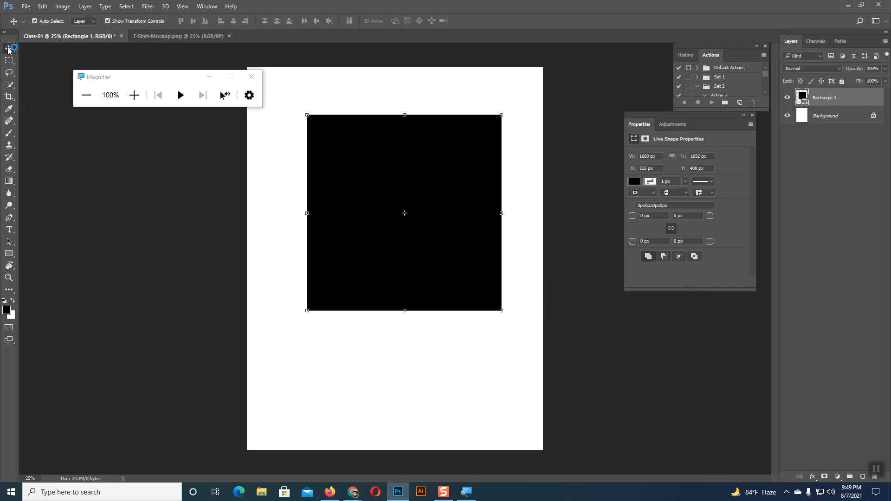
drag(119, 81, 90, 54)
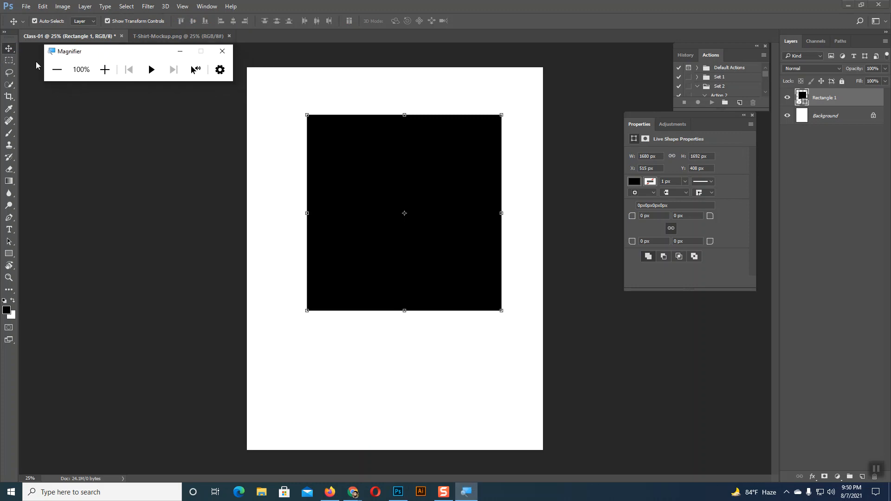
click(368, 196)
mouse_move(407, 176)
mouse_down()
mouse_move(392, 179)
mouse_move(400, 173)
mouse_up()
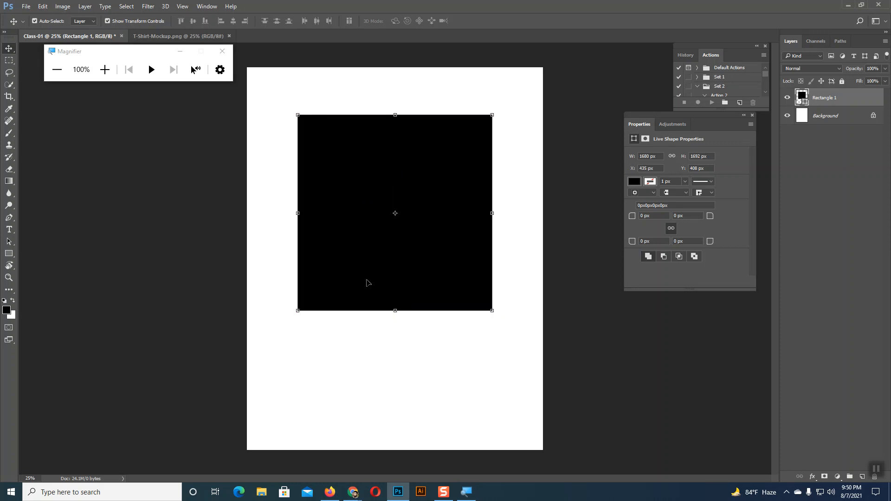
Enlarge the view to 50% to examine the rectangle's transform handles, and close Magnifier
key(ctrl)
key(ctrl+plus)
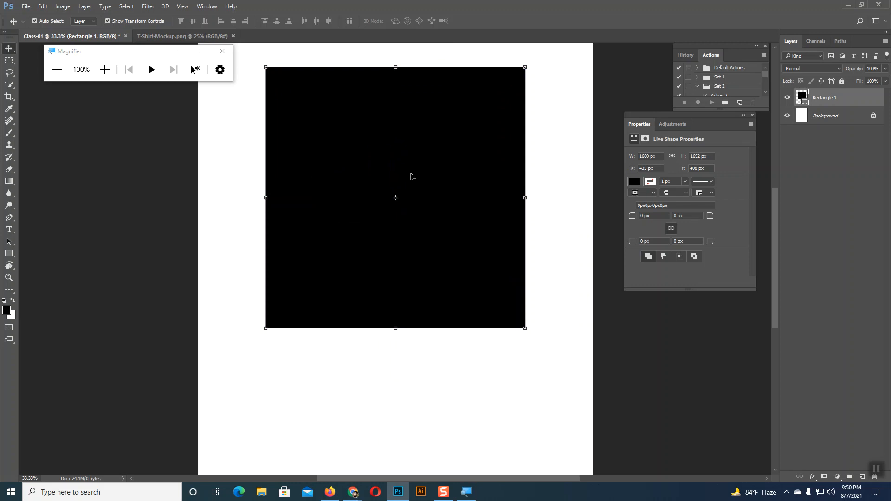
scroll(411, 176, up, 2)
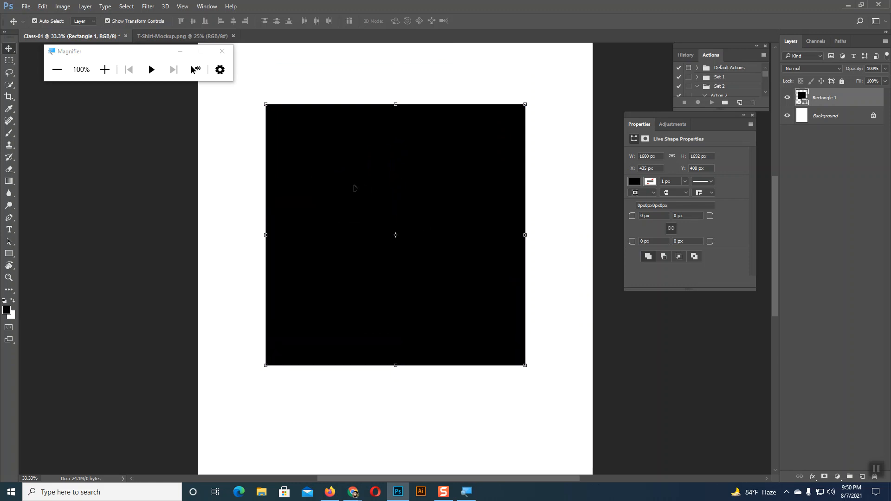
key(ctrl+plus)
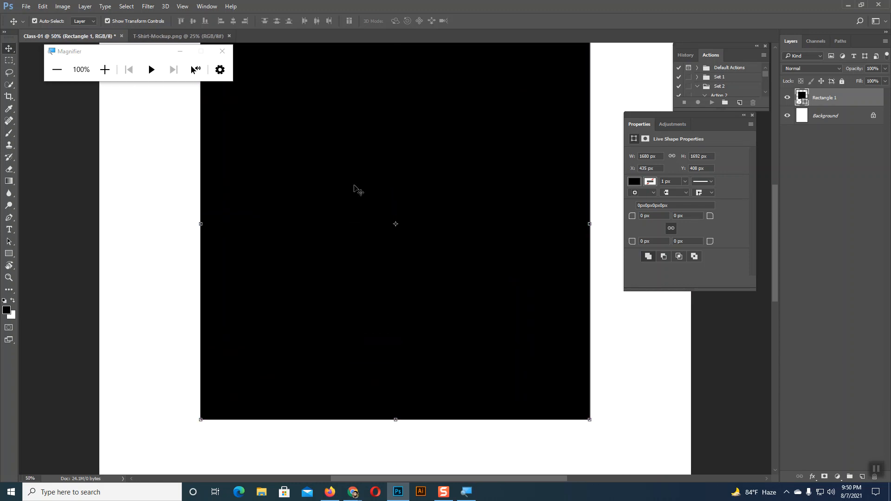
scroll(355, 188, up, 2)
scroll(358, 190, up, 1)
click(222, 52)
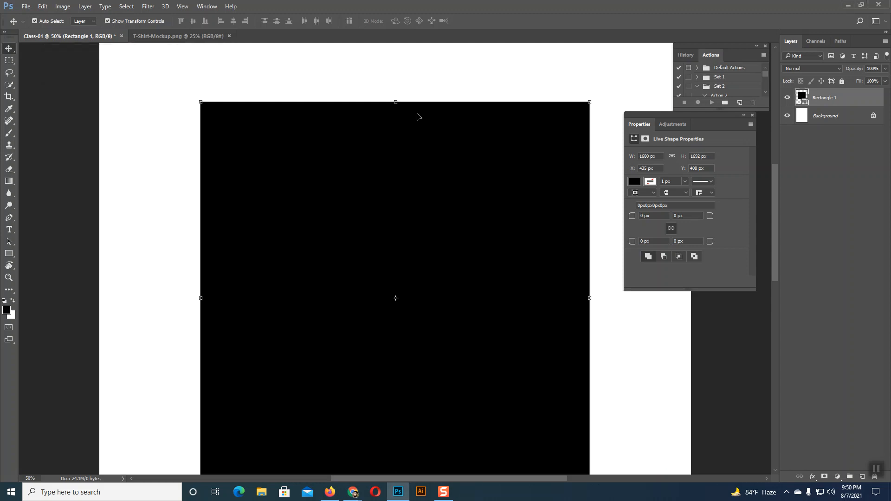
scroll(607, 236, down, 1)
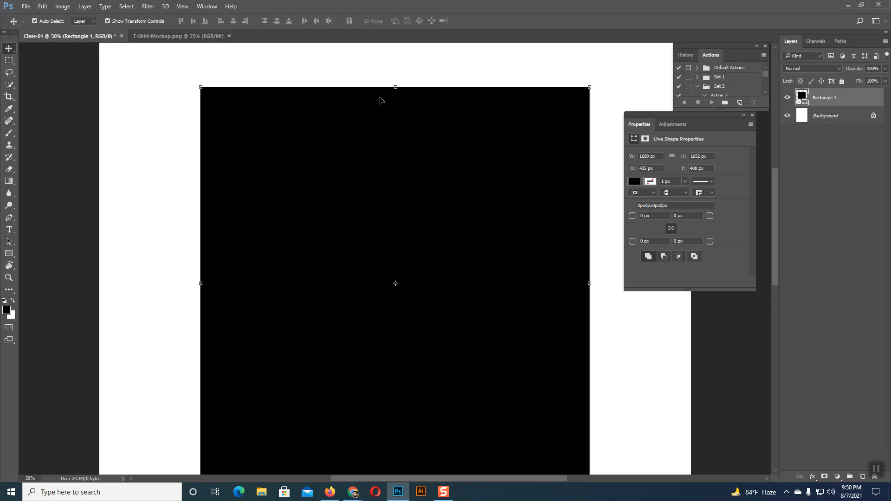
Examine the rectangle's upper edge and its spacing to the page edge at 100% zoom, and return to 33.3%
click(612, 155)
click(561, 180)
key(ctrl+1)
scroll(372, 175, up, 5)
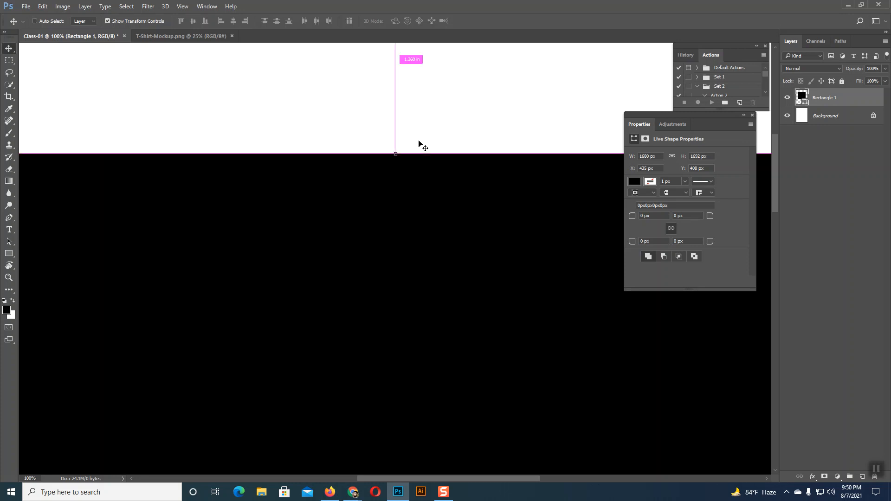
key(ctrl+minus)
key(ctrl+minus)
key(ctrl+minus)
scroll(446, 209, down, 2)
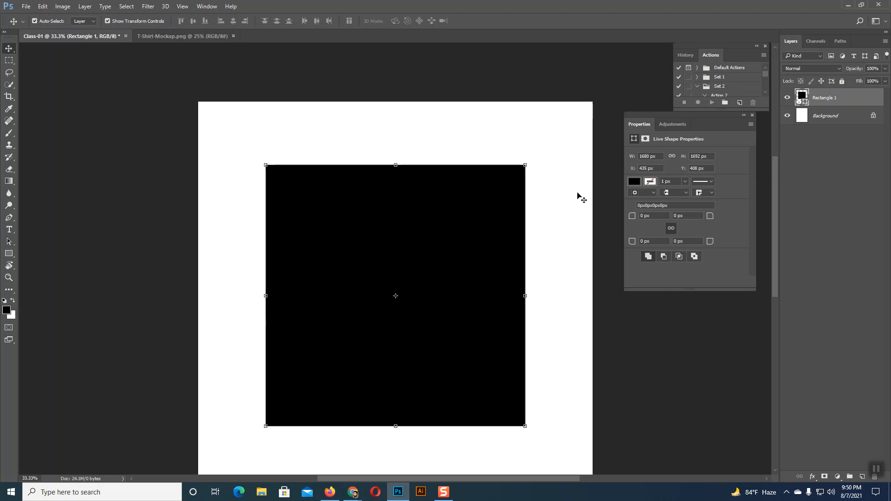
Select and deselect Rectangle 1 repeatedly to demonstrate its transform controls appearing and disappearing
click(556, 249)
click(447, 245)
click(581, 231)
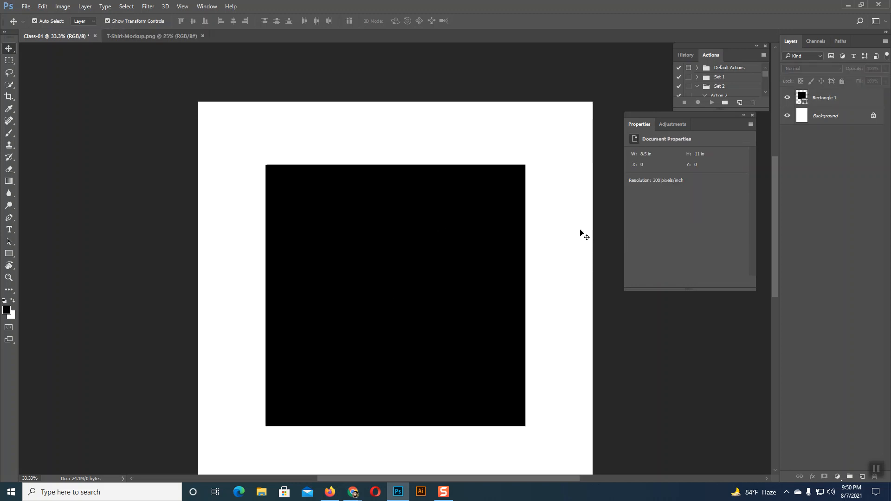
click(328, 241)
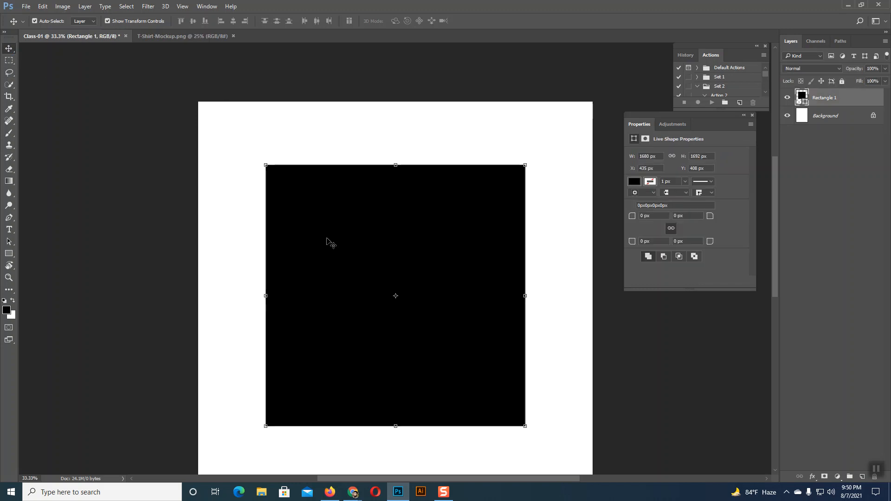
click(541, 237)
click(444, 233)
click(549, 225)
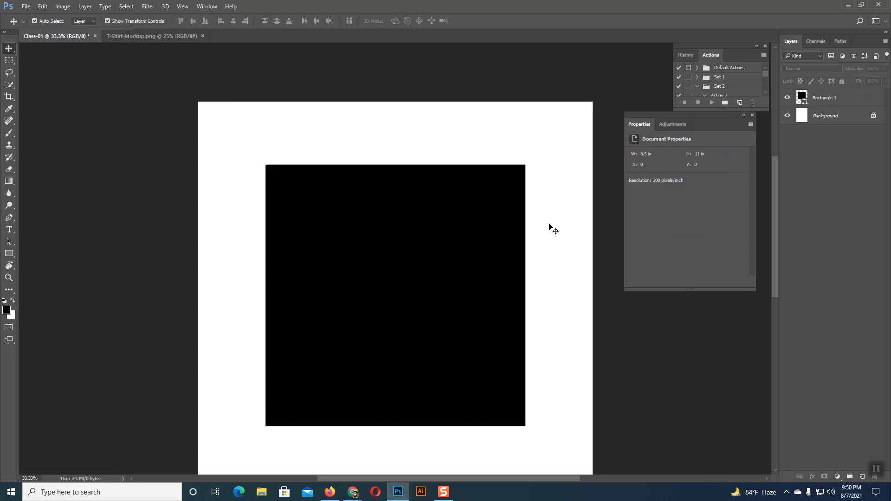
scroll(573, 209, down, 2)
click(445, 216)
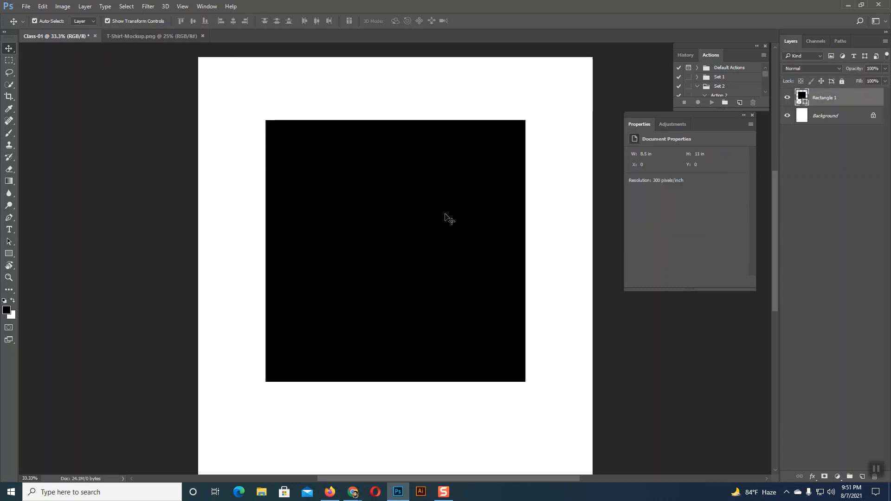
click(565, 205)
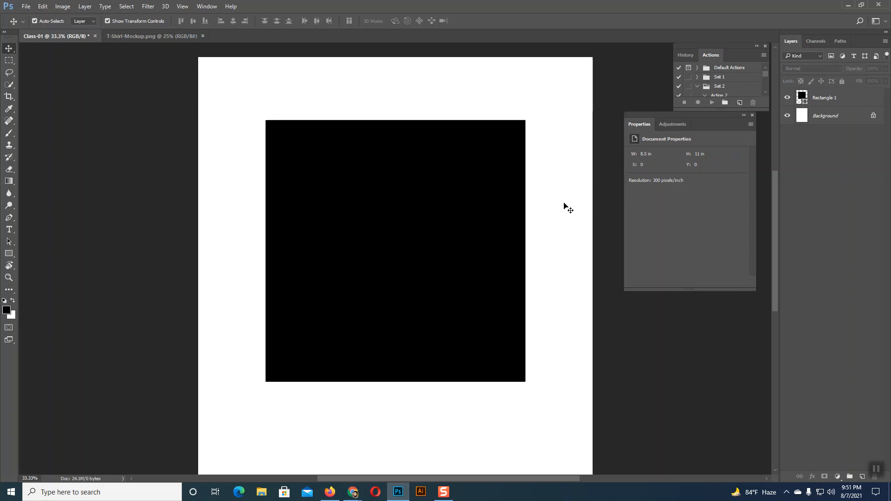
click(447, 204)
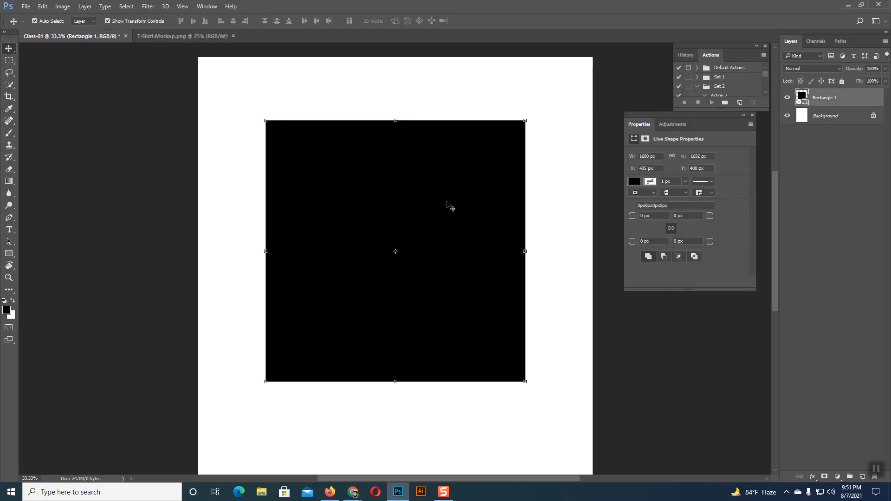
click(547, 210)
click(477, 207)
click(561, 213)
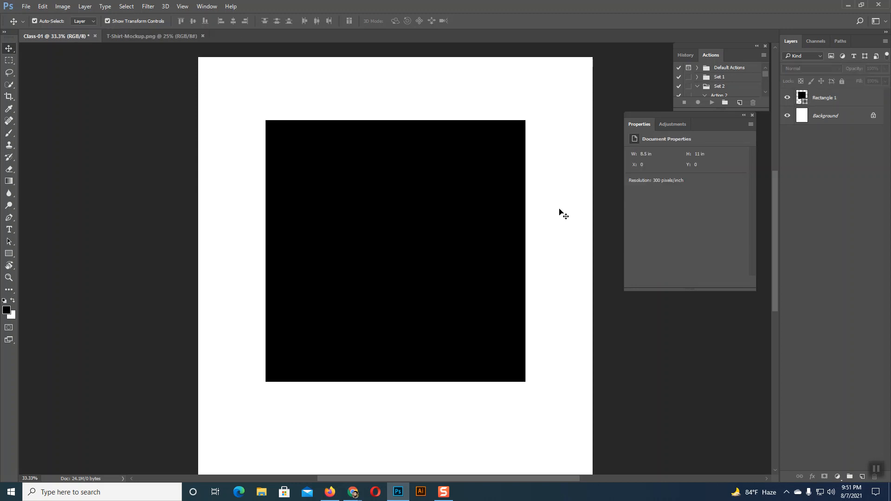
Select Rectangle 1 and move it straight up to about Y 210 px
click(386, 190)
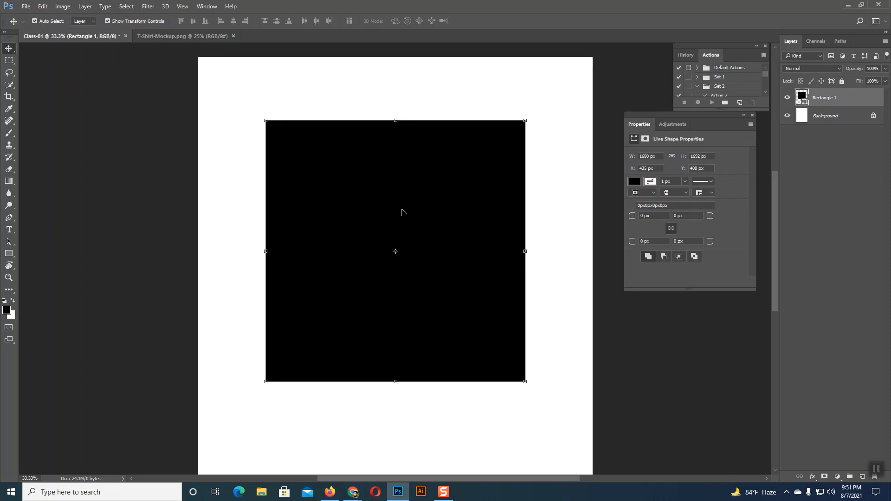
mouse_move(392, 200)
mouse_down()
mouse_move(342, 159)
mouse_move(427, 181)
mouse_move(422, 255)
mouse_move(433, 250)
mouse_move(354, 197)
mouse_move(383, 146)
mouse_move(473, 154)
mouse_move(468, 148)
mouse_move(467, 239)
mouse_move(372, 172)
mouse_move(390, 133)
mouse_move(444, 131)
mouse_move(494, 232)
mouse_move(352, 171)
mouse_move(411, 175)
mouse_move(449, 195)
mouse_move(415, 276)
mouse_move(306, 199)
mouse_move(368, 133)
mouse_move(417, 148)
mouse_move(431, 166)
mouse_move(416, 302)
mouse_move(290, 229)
mouse_move(329, 153)
mouse_move(391, 160)
mouse_move(391, 200)
mouse_move(391, 170)
mouse_move(398, 185)
mouse_up()
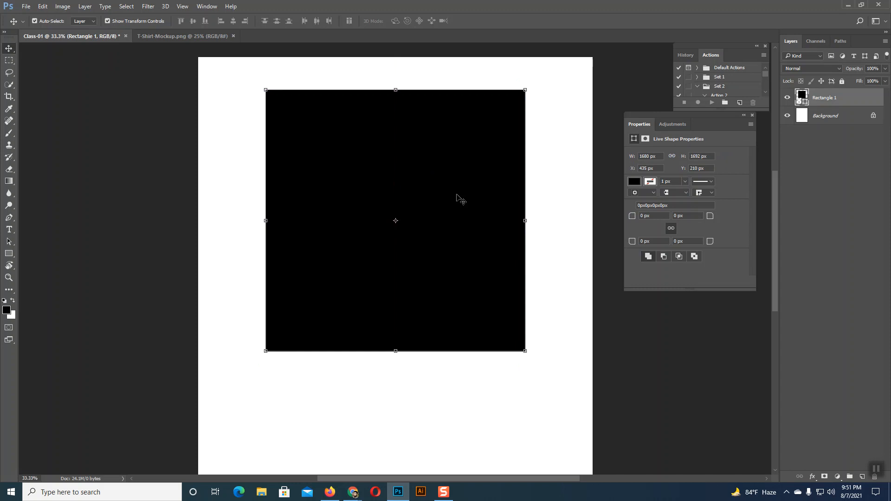
Try shrinking Rectangle 1 from its side handles to about 80% width and 78% height, and discard the transformation
key(ctrl+plus)
scroll(457, 197, up, 3)
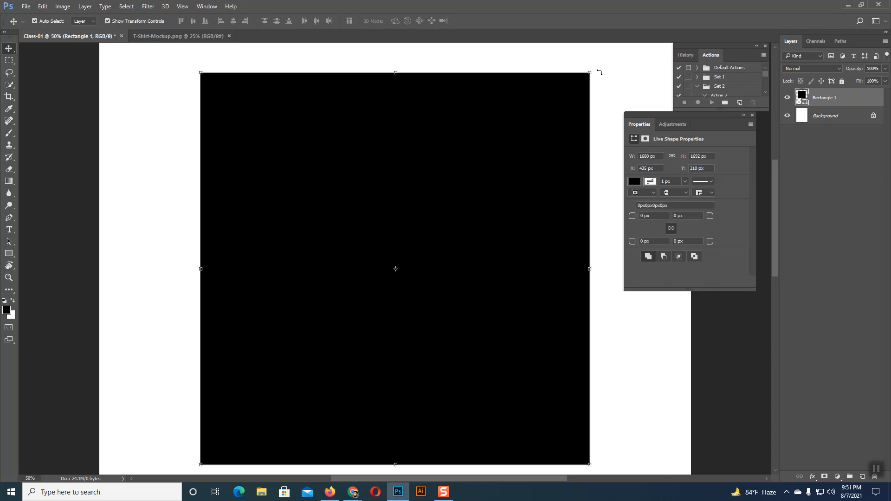
drag(589, 268, 496, 192)
drag(381, 72, 402, 88)
drag(200, 281, 208, 279)
drag(387, 467, 389, 413)
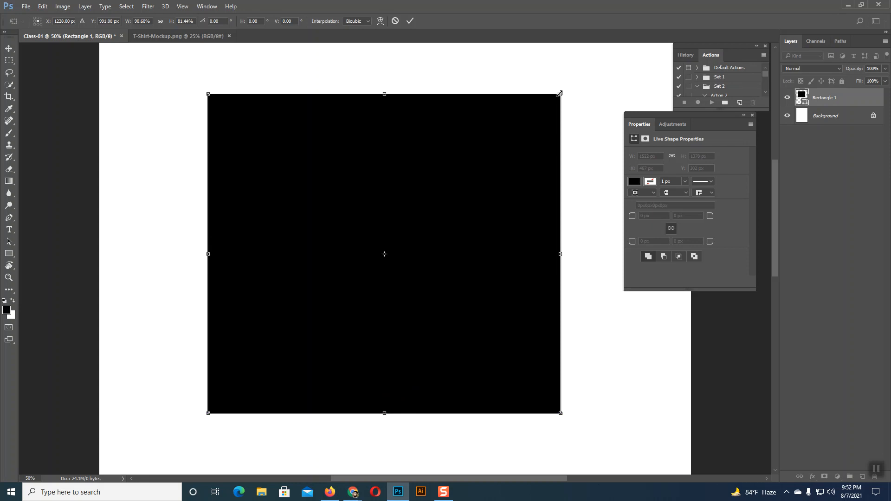
drag(560, 253, 520, 244)
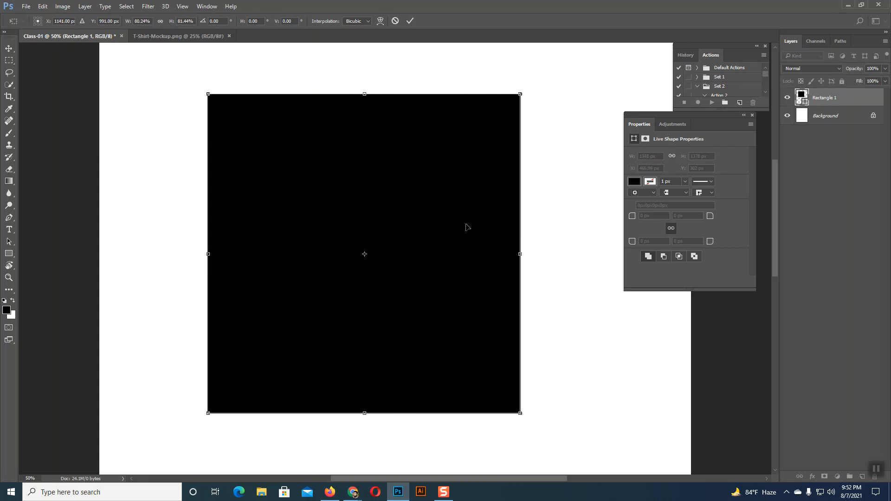
mouse_move(371, 95)
mouse_down()
mouse_move(376, 88)
mouse_move(380, 105)
mouse_up()
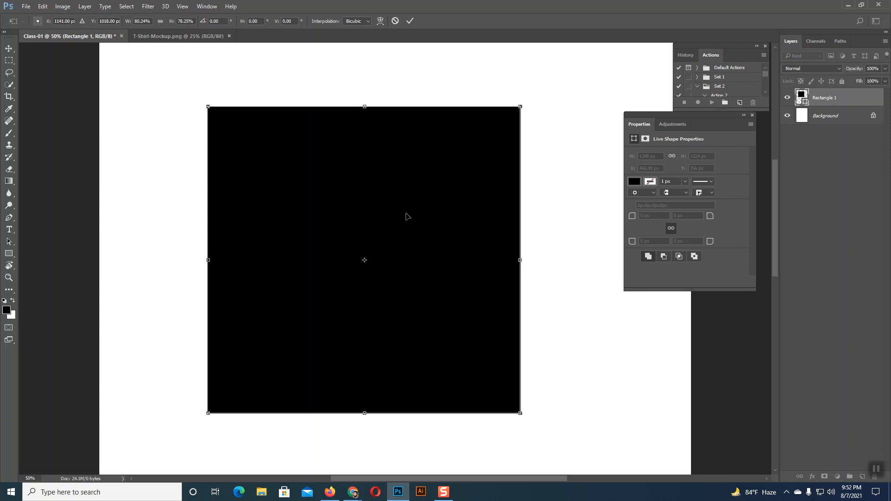
click(9, 49)
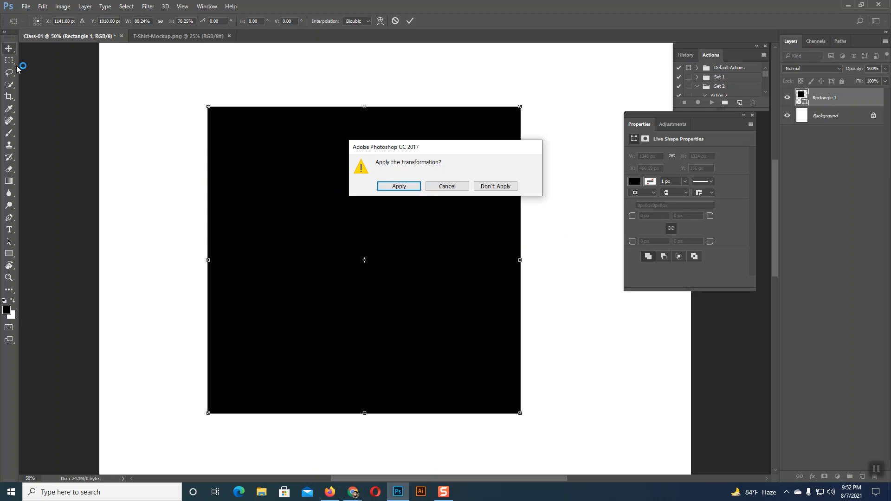
click(10, 53)
click(495, 189)
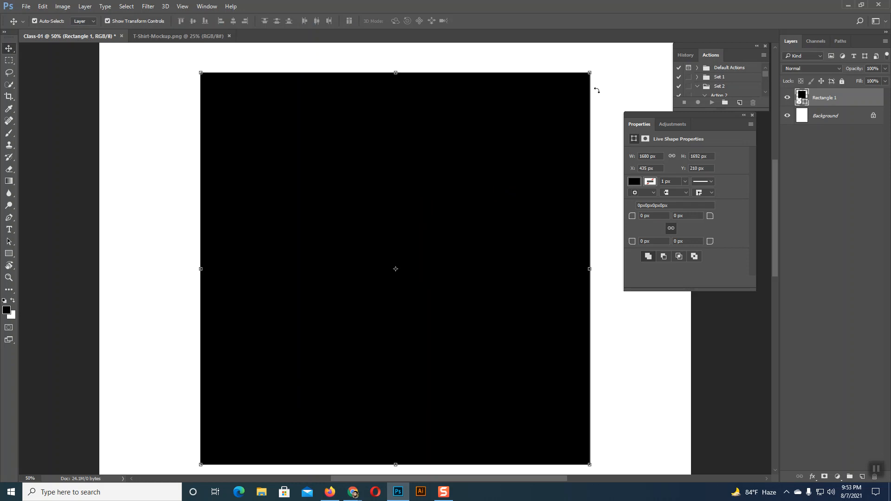
Shrink Rectangle 1 from its upper-right corner to about 1334 by 1260 px and apply the transformation
drag(591, 71, 509, 172)
key(v)
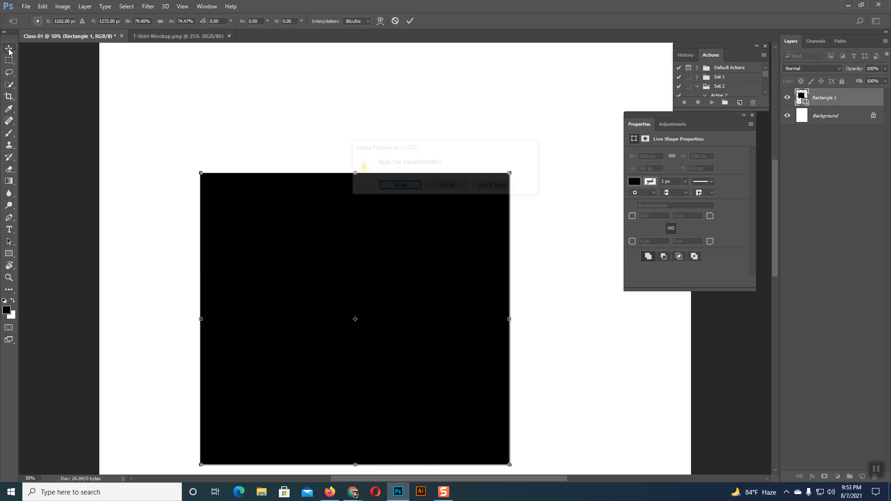
click(398, 186)
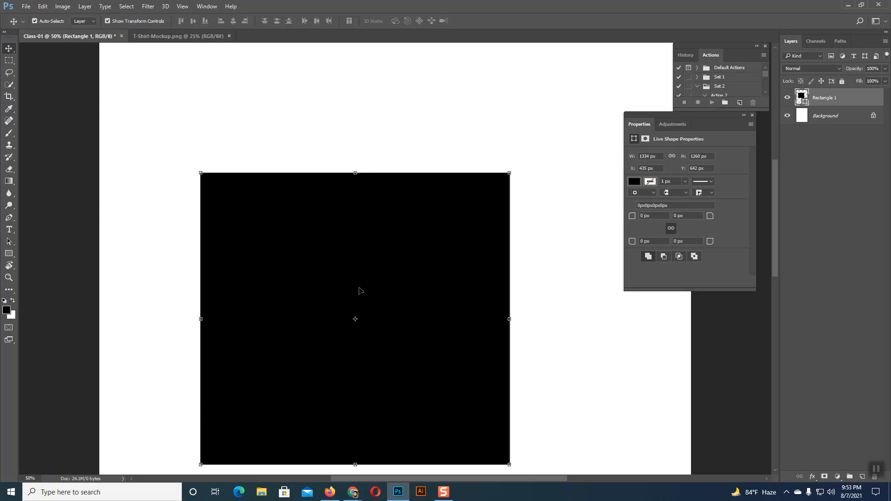
Try shrinking Rectangle 1 from its upper-right corner to about 82% width and 93% height, and discard the transformation
scroll(367, 297, down, 2)
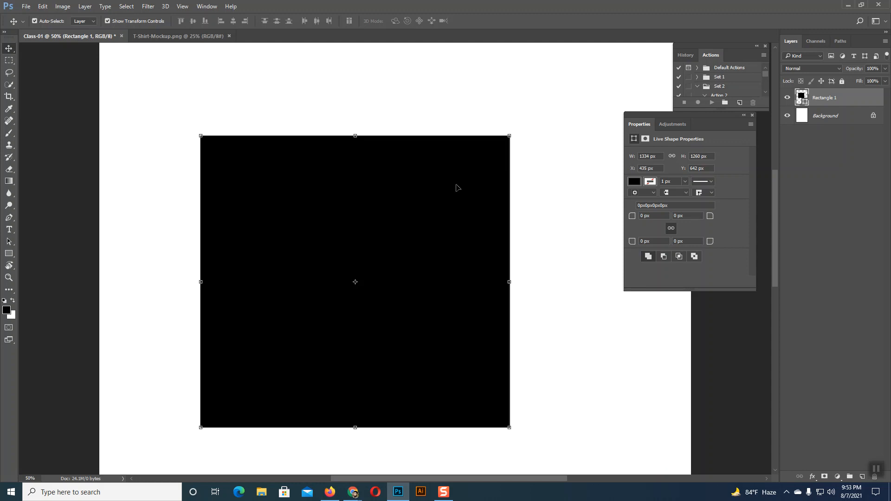
drag(509, 135, 455, 156)
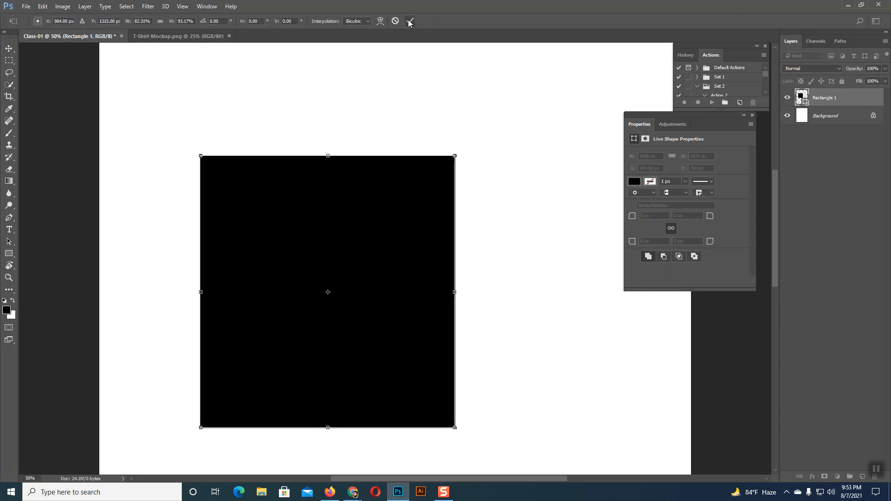
click(9, 49)
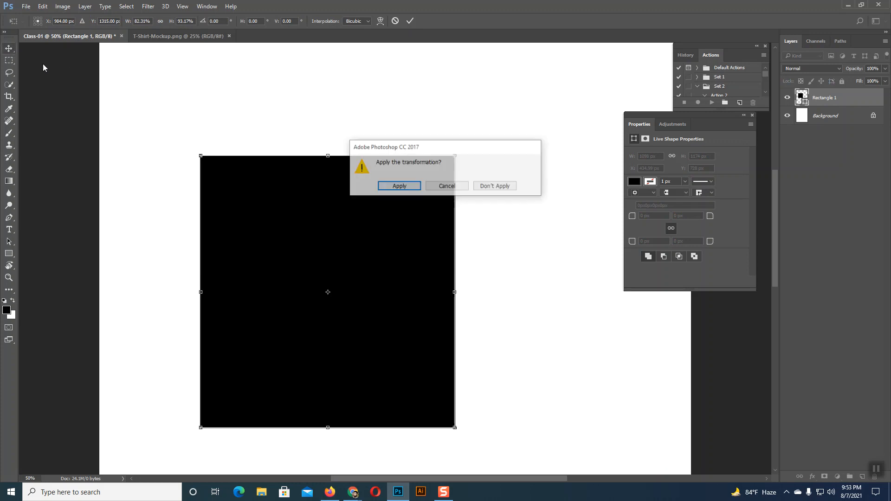
click(494, 186)
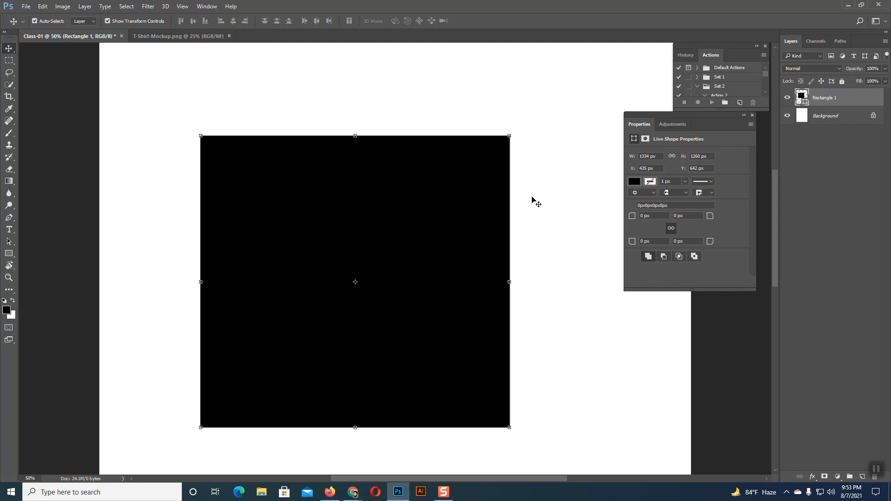
Shrink Rectangle 1 to about 1196 by 1194 px, commit it, and move it to about X 677 px, Y 516 px
drag(509, 137, 477, 151)
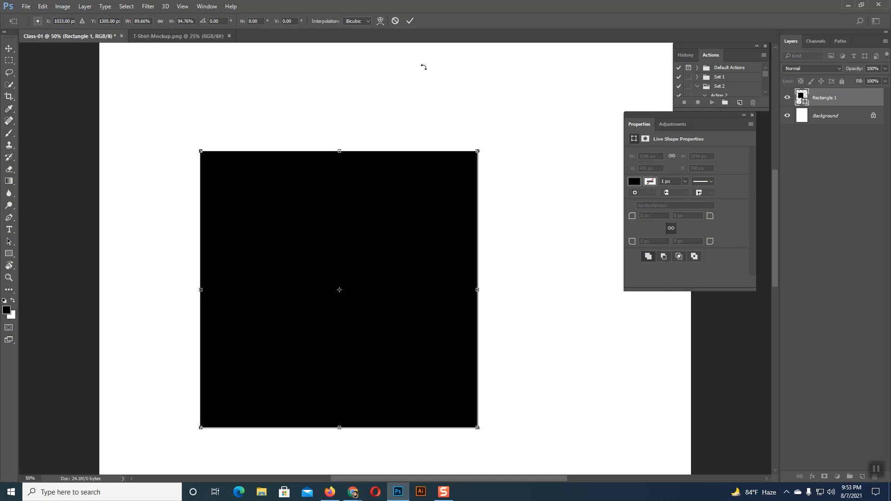
click(410, 22)
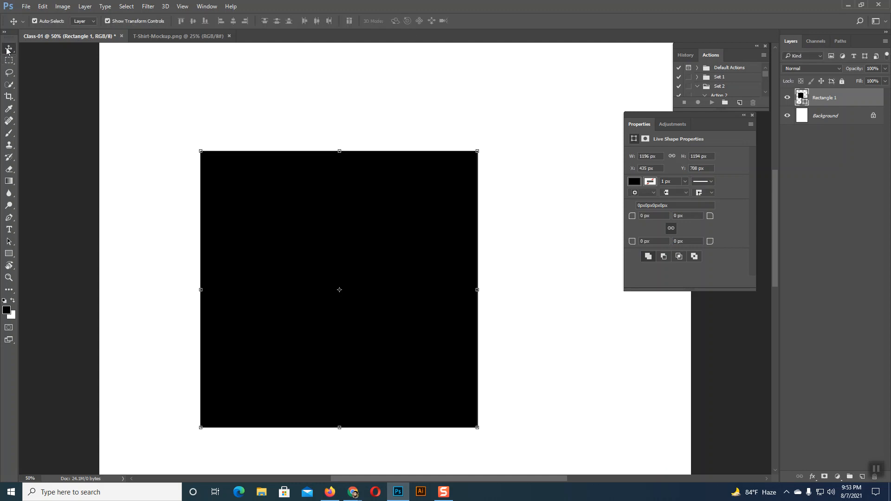
click(528, 267)
click(343, 235)
drag(343, 230, 394, 204)
click(387, 209)
Enlarge Rectangle 1 to about 1748 by 1446 px, commit it, and move it to about X 228 px, Y 454 px
mouse_move(533, 245)
mouse_down()
mouse_move(552, 244)
mouse_move(539, 244)
mouse_up()
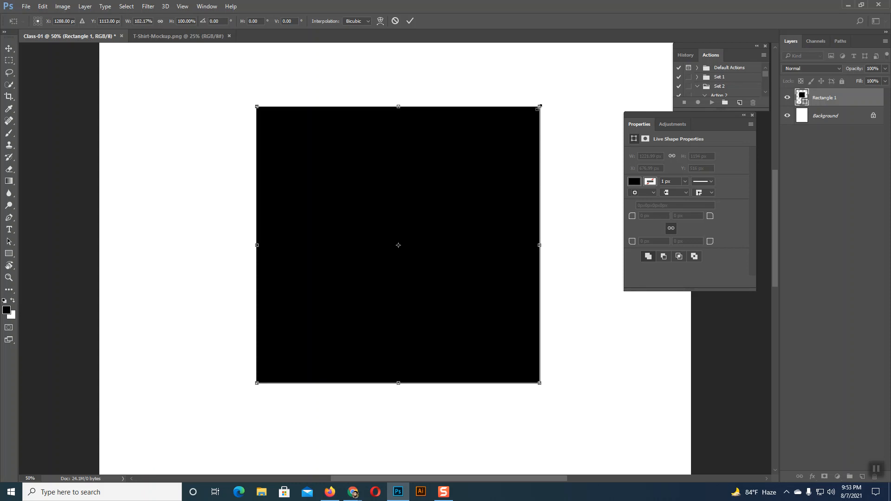
drag(539, 107, 547, 151)
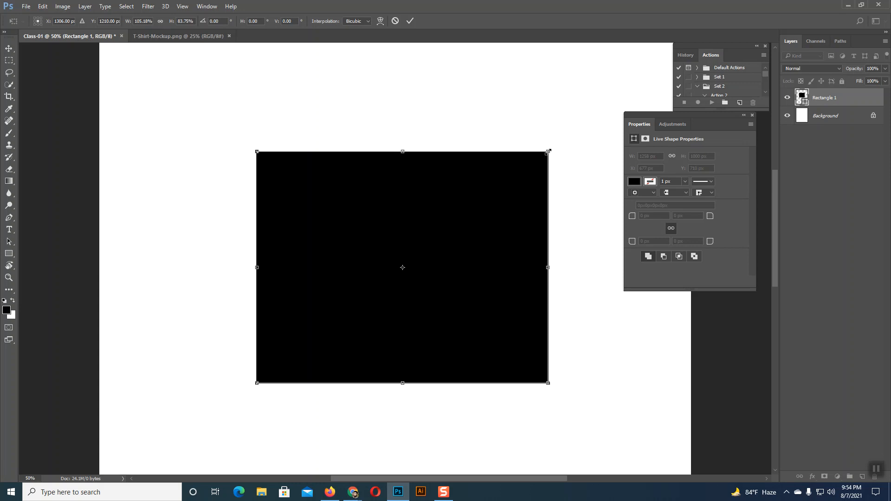
mouse_move(548, 151)
mouse_down()
mouse_move(466, 217)
mouse_move(579, 148)
mouse_move(463, 235)
mouse_move(568, 136)
mouse_move(436, 238)
mouse_move(589, 122)
mouse_move(426, 244)
mouse_move(628, 87)
mouse_move(452, 116)
mouse_move(562, 93)
mouse_move(650, 94)
mouse_move(489, 194)
mouse_move(546, 143)
mouse_up()
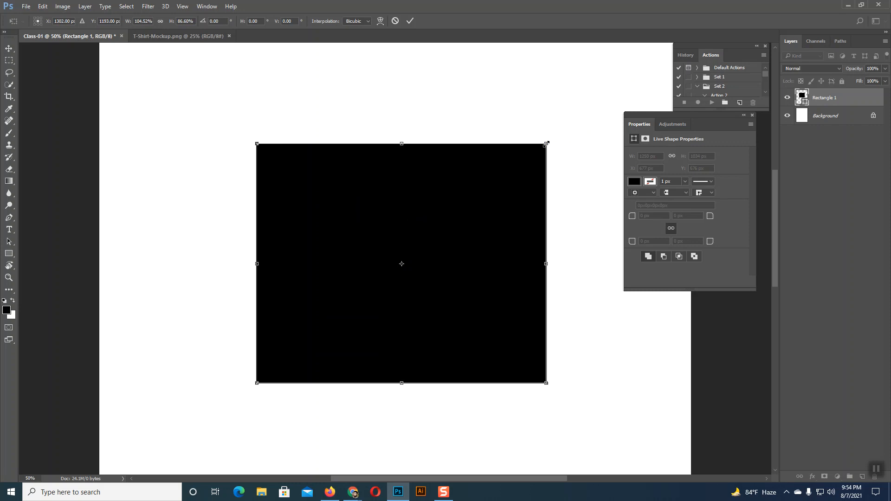
drag(546, 144, 615, 110)
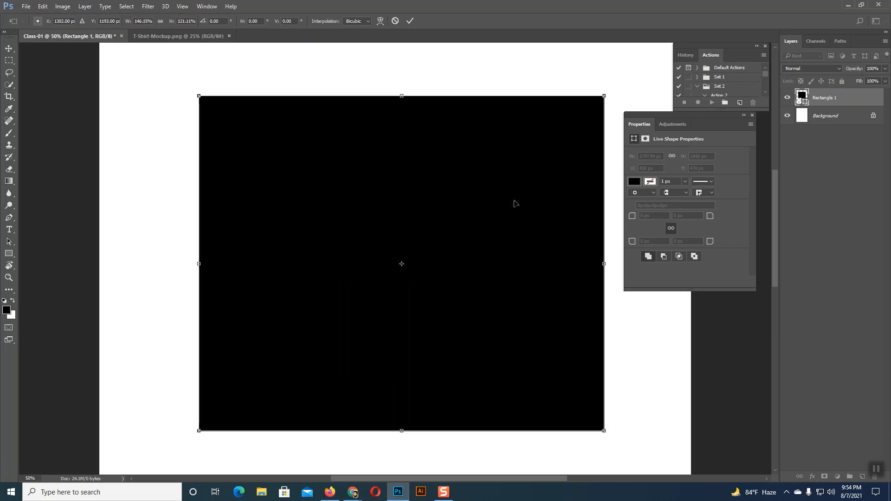
key(Return)
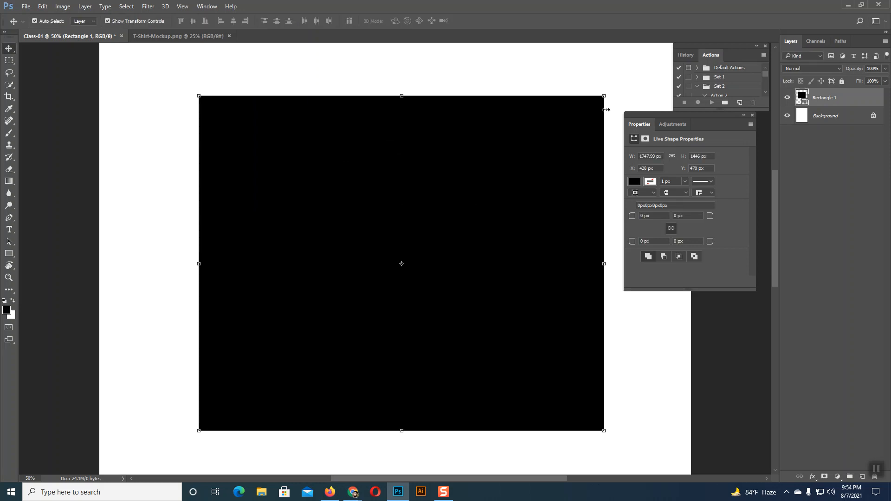
drag(579, 123, 533, 118)
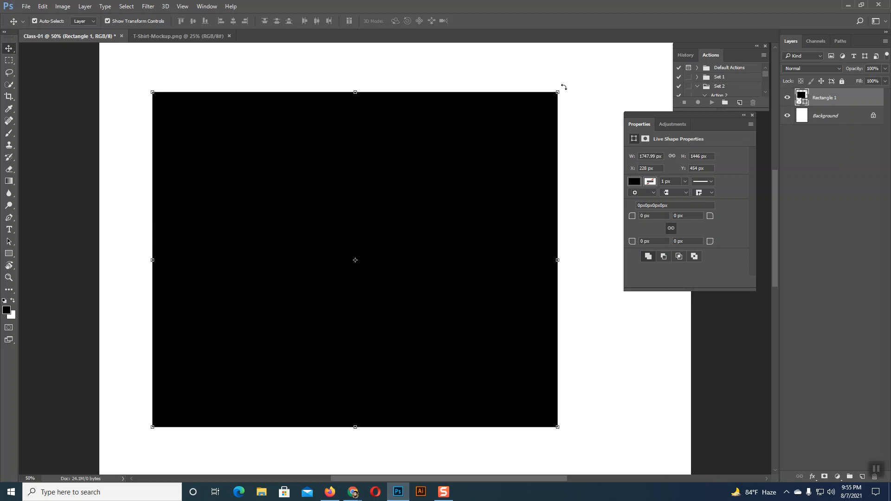
Rotate Rectangle 1 clockwise by about 17.3 degrees, commit it, and undo the rotation
drag(564, 87, 598, 161)
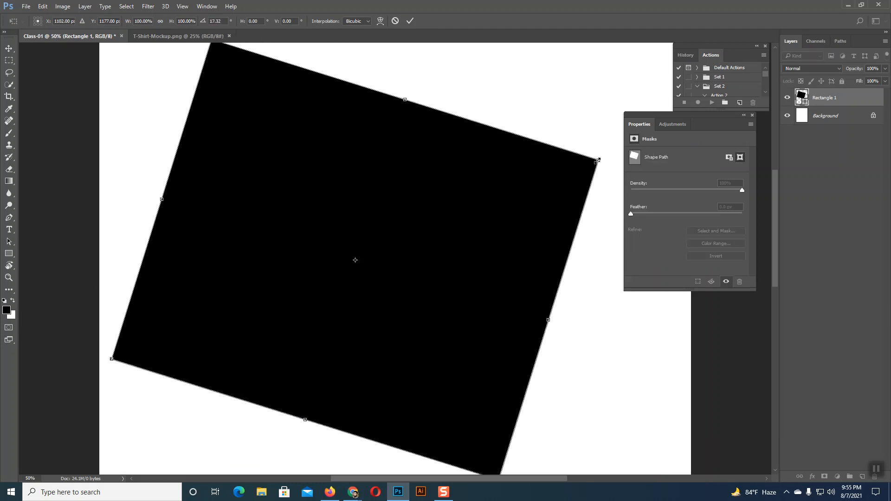
key(Return)
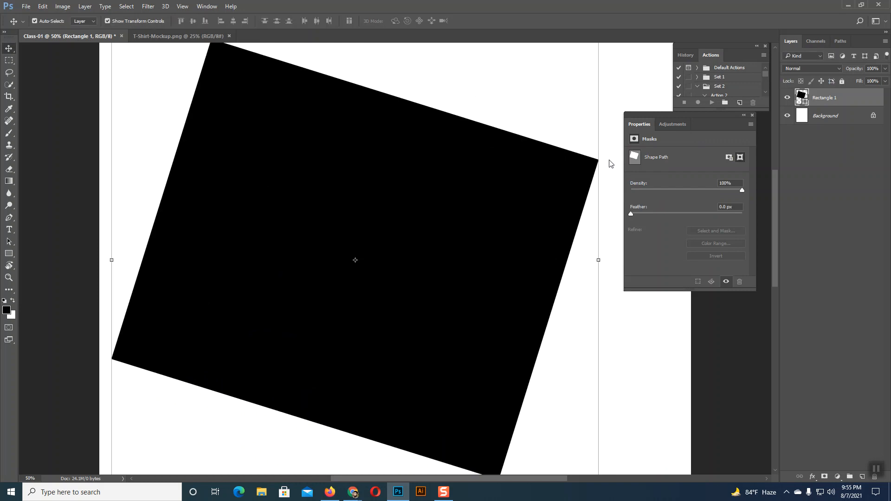
key(ctrl)
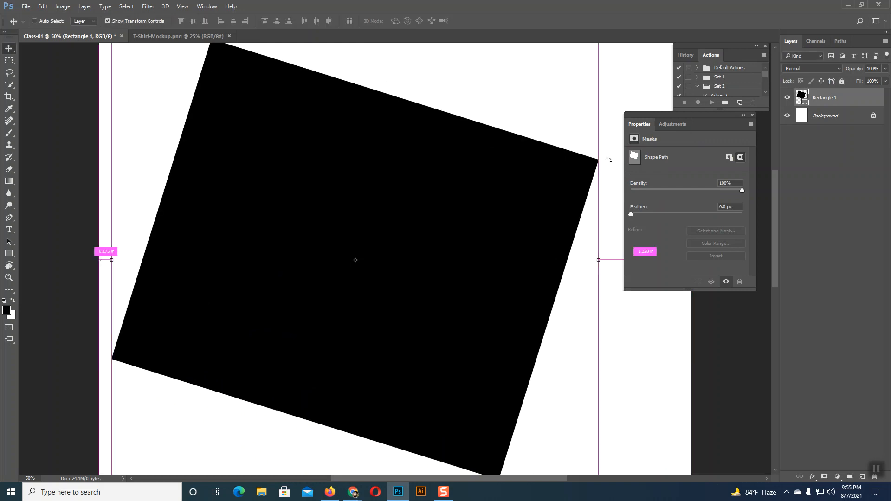
key(ctrl+z)
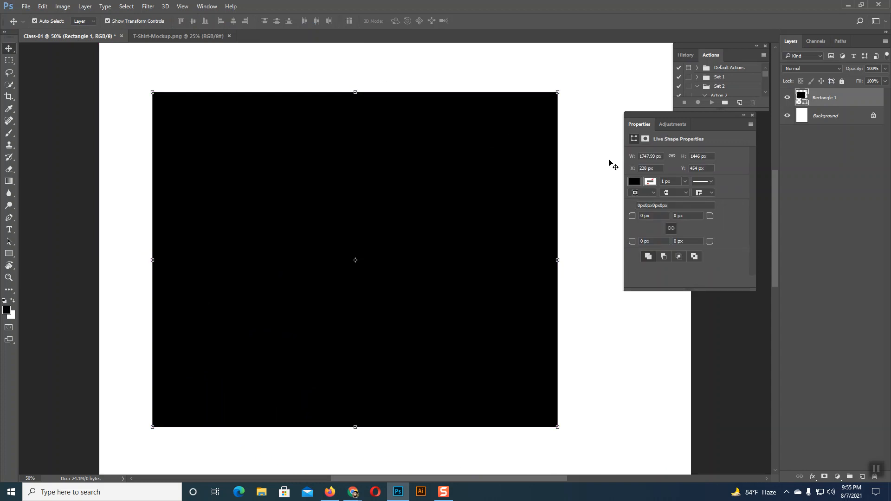
Centre Rectangle 1 horizontally on the page and place it at about X 401 px, Y 754 px
key(ctrl+minus)
key(ctrl+minus)
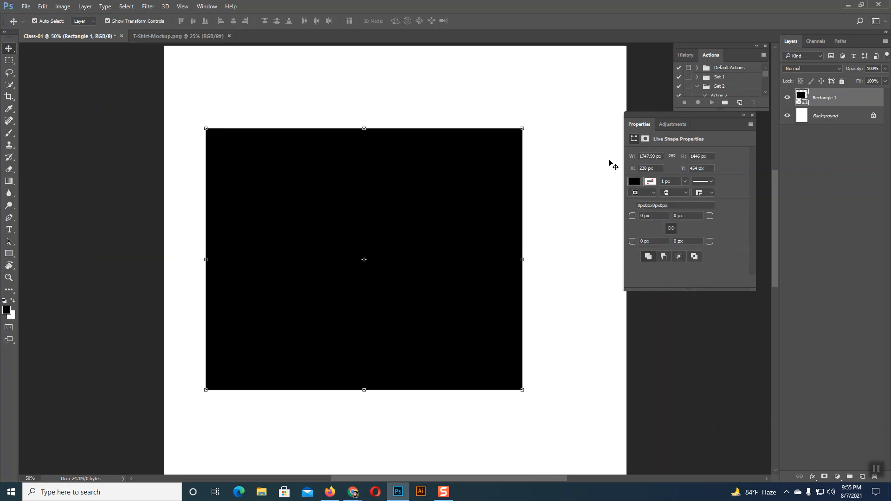
drag(413, 223, 434, 246)
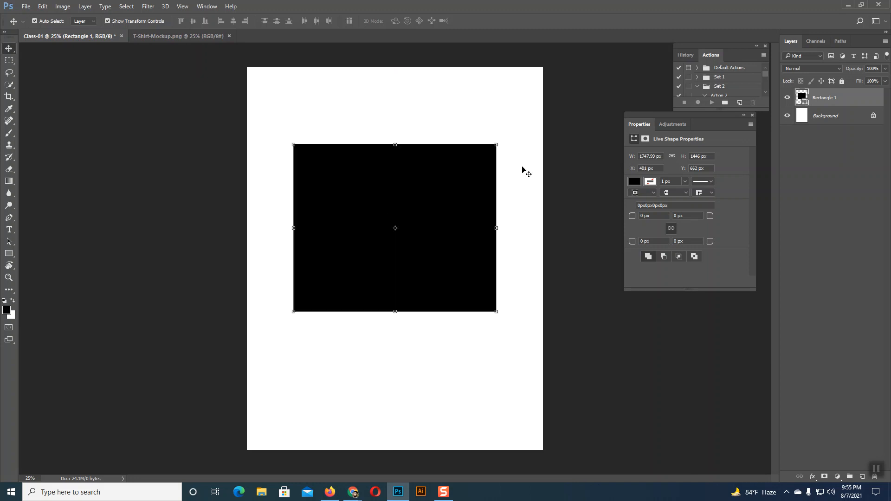
mouse_move(435, 188)
mouse_down()
mouse_move(435, 161)
mouse_move(455, 167)
mouse_move(425, 174)
mouse_up()
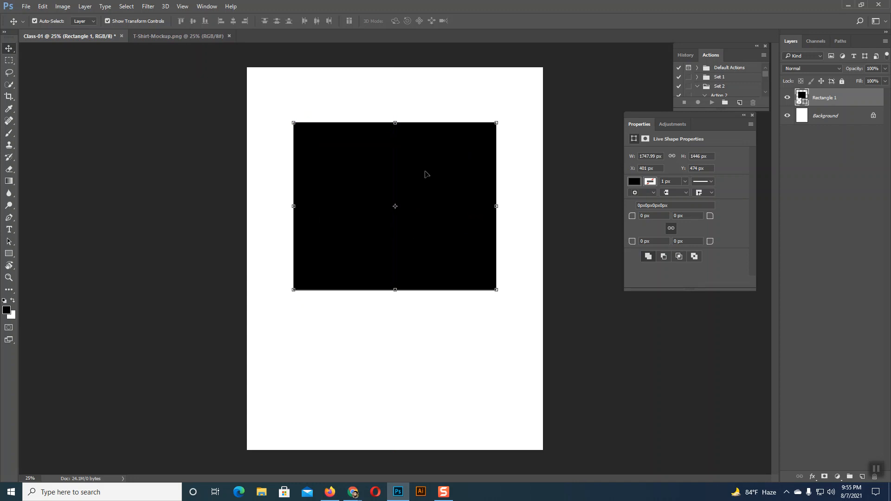
drag(426, 174, 425, 204)
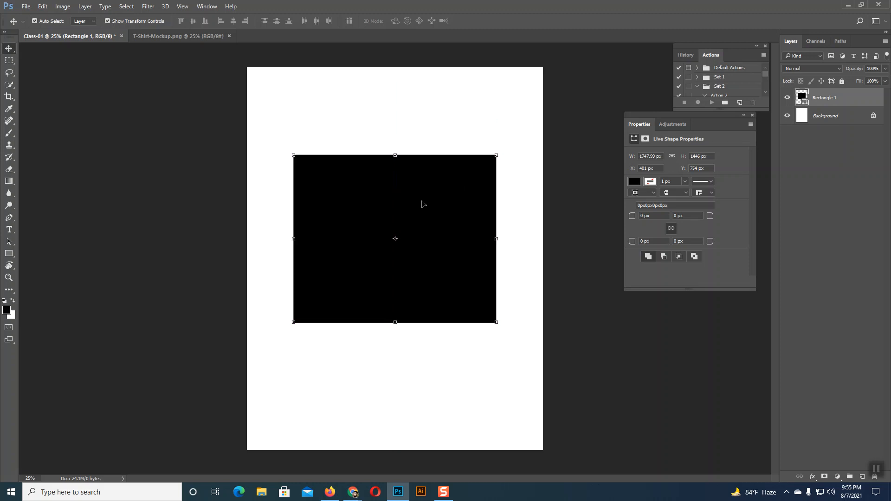
Delete Rectangle 1 and shift the floating Properties panel farther from the page
key(Delete)
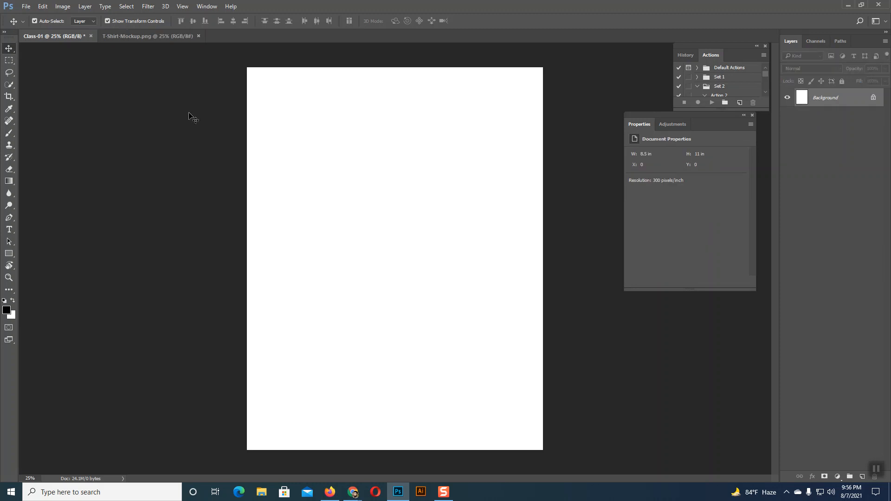
drag(664, 124, 663, 124)
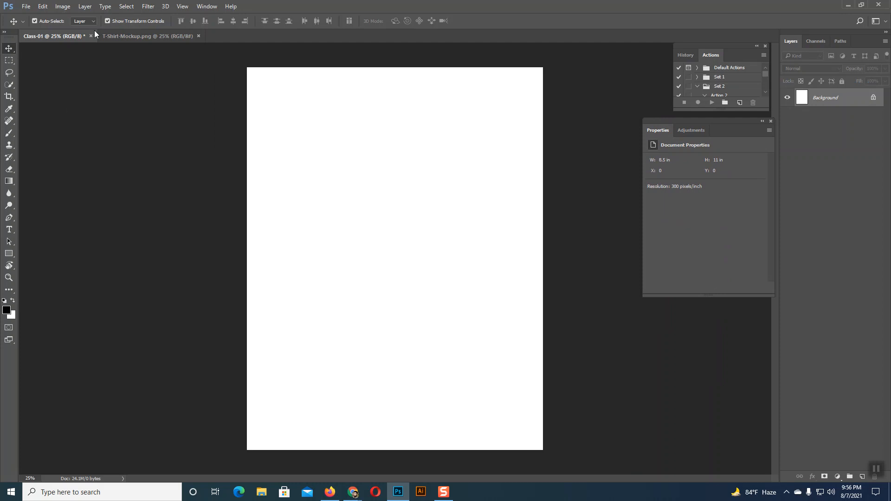